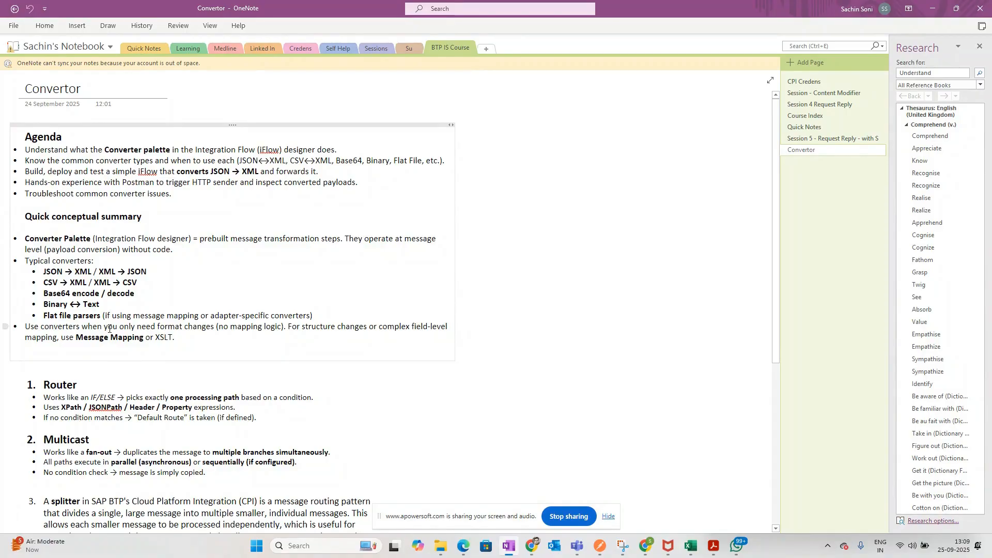
- Review the Convertor page's agenda and conceptual summary, including the Router, Multicast and splitter notes below it
{"action": "left_click_drag", "start_coordinate": [80, 87], "coordinate": [11, 84]}
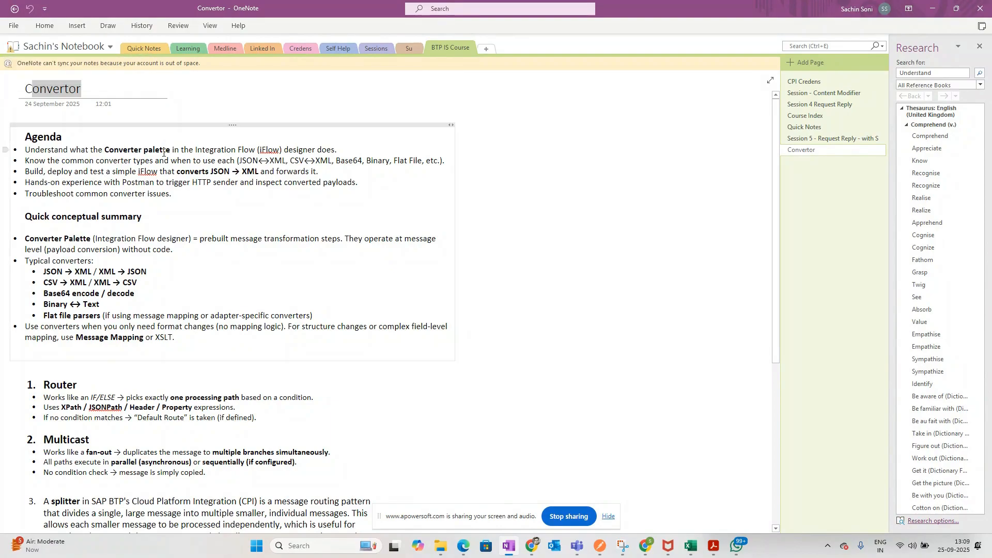
{"action": "left_click", "coordinate": [224, 354]}
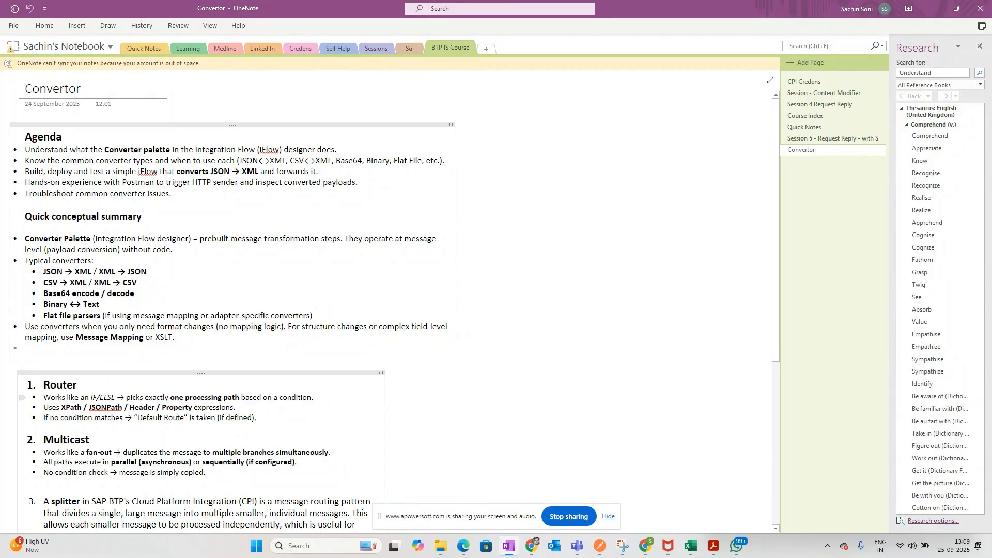
{"action": "scroll", "coordinate": [132, 398], "scroll_direction": "down", "scroll_amount": 3}
{"action": "scroll", "coordinate": [132, 398], "scroll_direction": "down", "scroll_amount": 5}
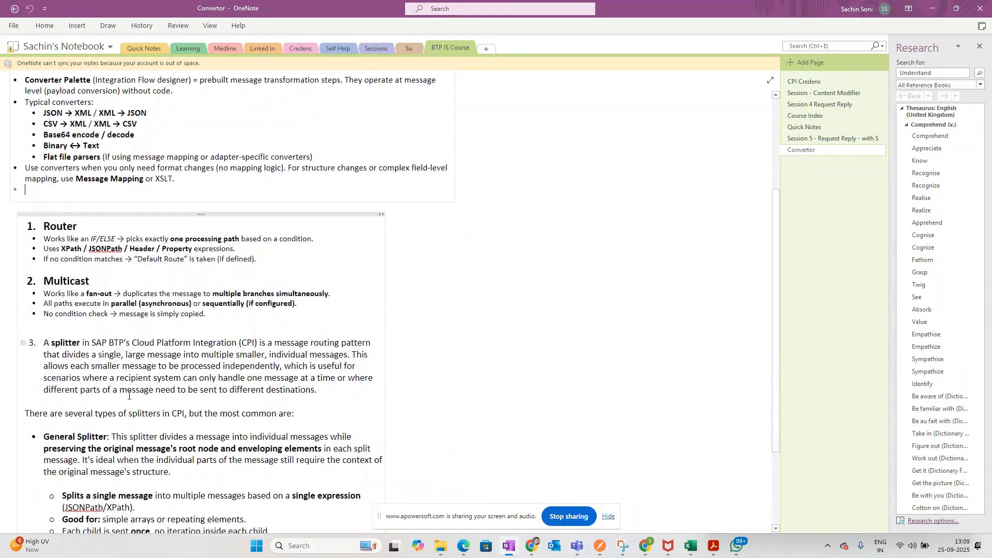
{"action": "scroll", "coordinate": [126, 393], "scroll_direction": "up", "scroll_amount": 8}
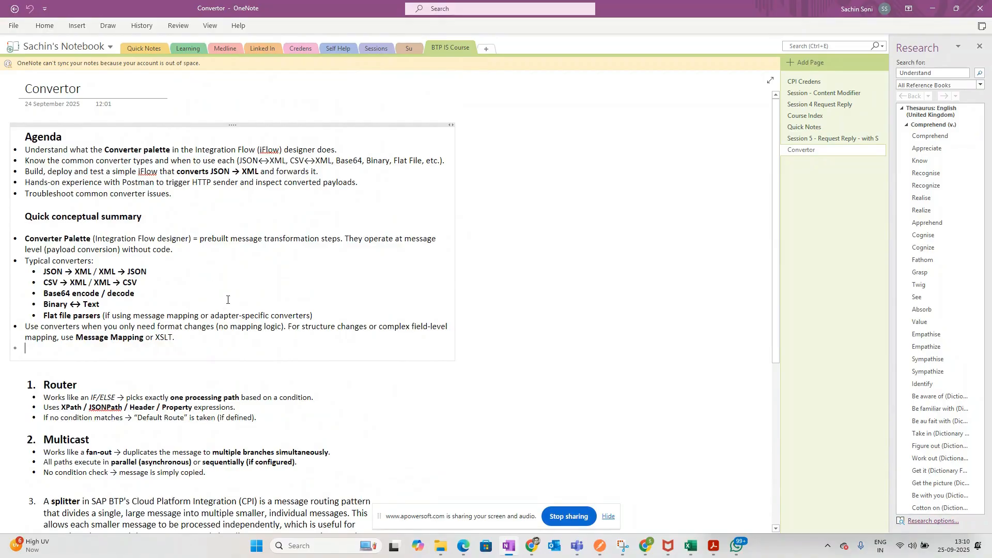
{"action": "left_click_drag", "start_coordinate": [85, 91], "coordinate": [19, 92]}
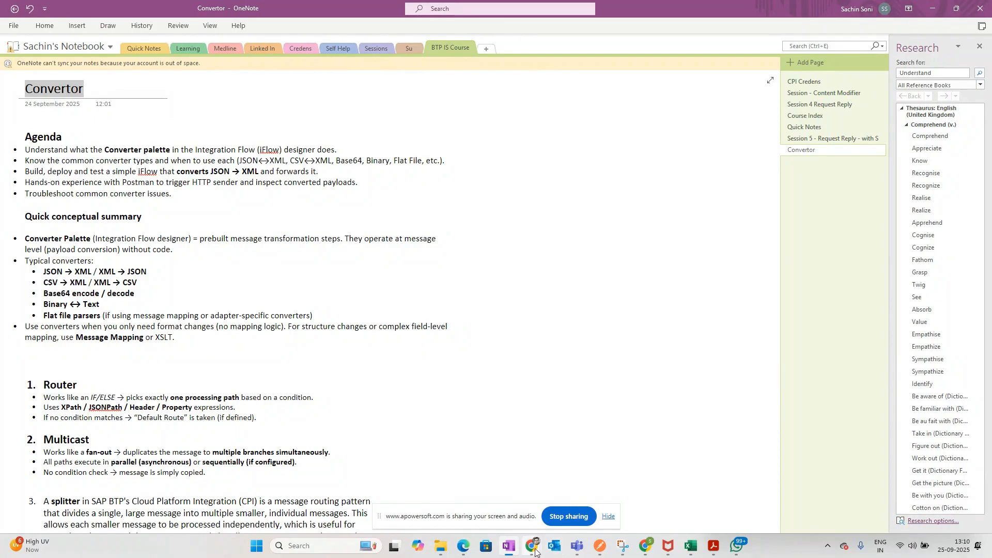
- Switch to Chrome and open the Integrations and APIs design area in SAP Integration Suite
{"action": "mouse_move", "coordinate": [532, 545]}
{"action": "left_click", "coordinate": [475, 496]}
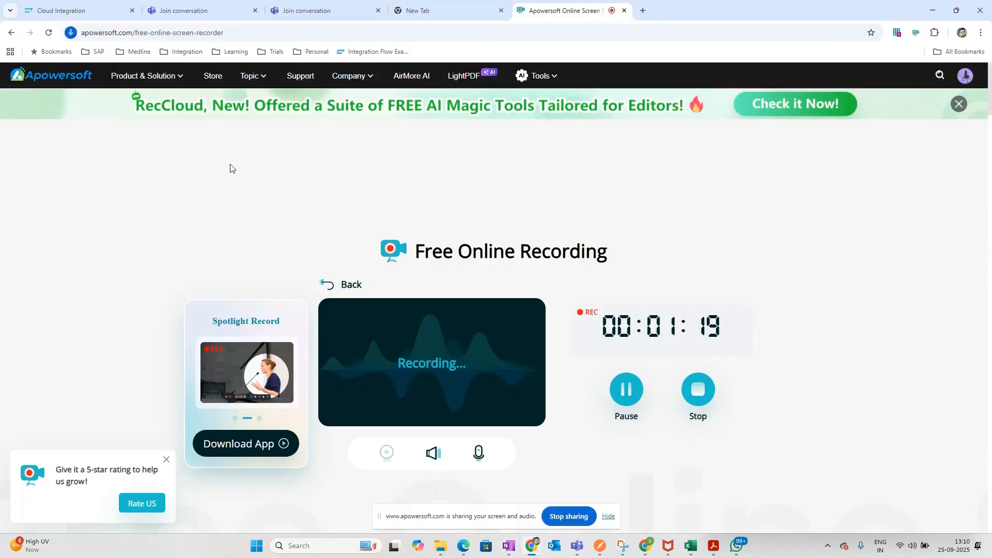
{"action": "left_click", "coordinate": [97, 10]}
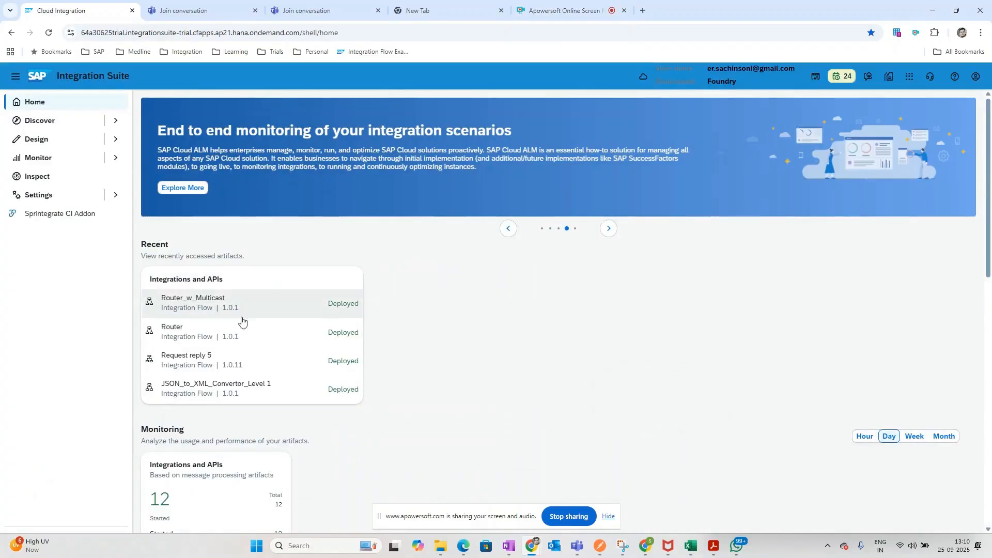
{"action": "left_click", "coordinate": [53, 139]}
{"action": "left_click", "coordinate": [76, 162]}
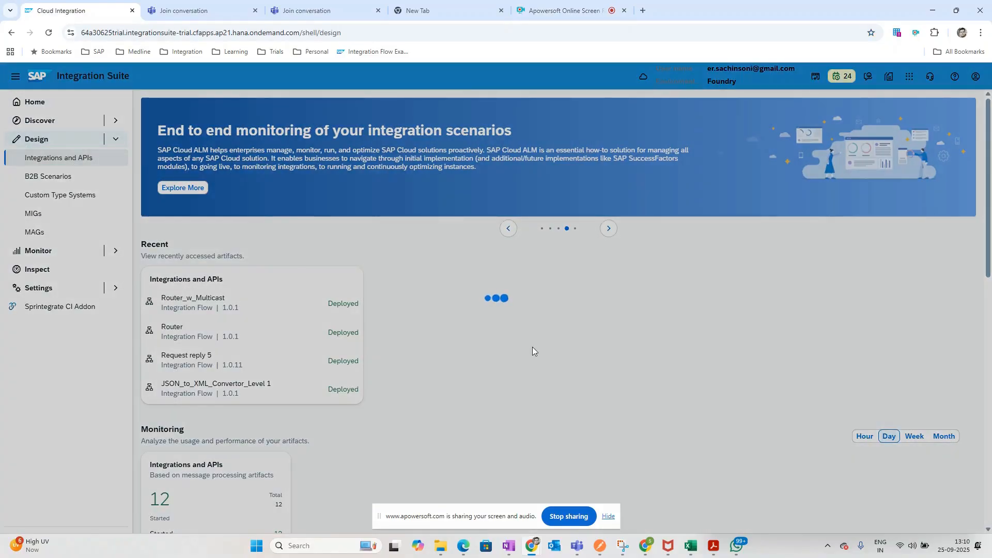
- Return to OneNote and review the agenda's converter types, such as JSON to XML, on the Convertor page
{"action": "key", "text": "alt+Tab"}
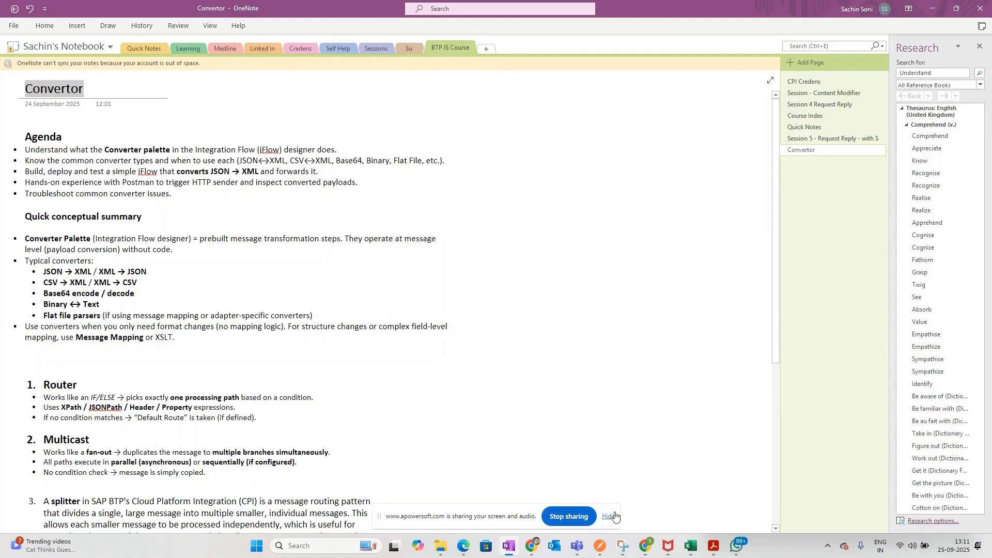
{"action": "left_click", "coordinate": [574, 185]}
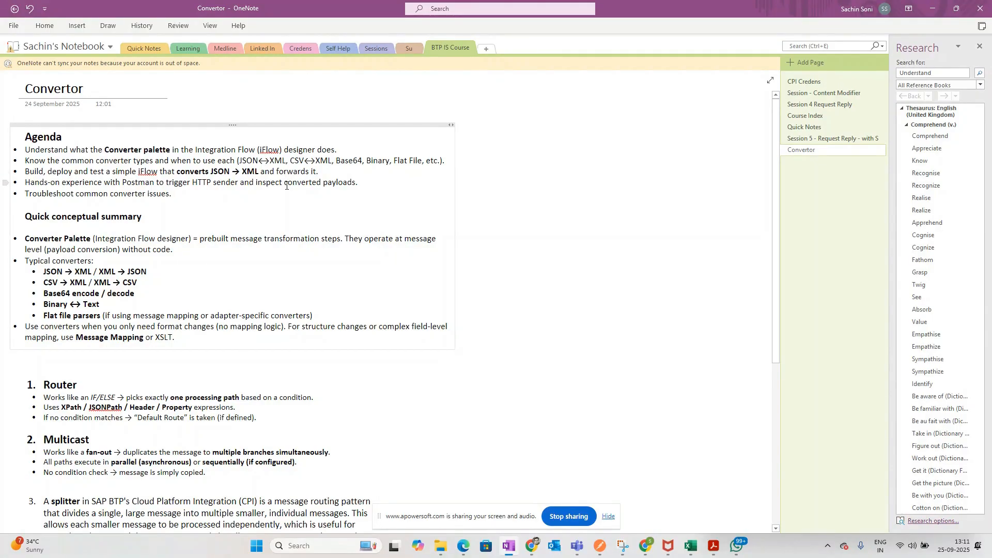
{"action": "left_click_drag", "start_coordinate": [332, 160], "coordinate": [290, 161]}
{"action": "left_click", "coordinate": [332, 160]}
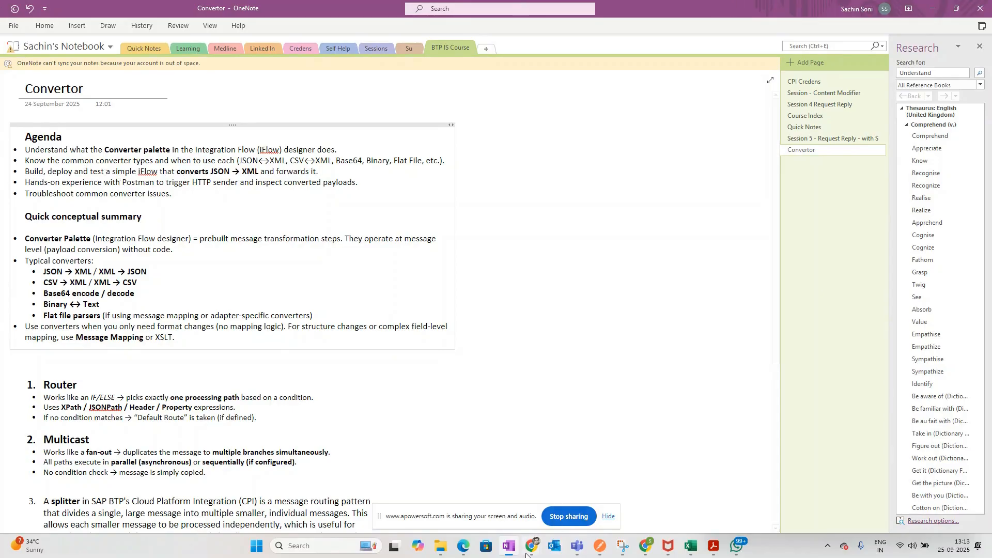
- Switch back to Chrome and open the JSON_to_XML_Convertor integration flow from the BTP IS CourseSept25 package's artifacts
{"action": "mouse_move", "coordinate": [533, 551]}
{"action": "left_click", "coordinate": [475, 493]}
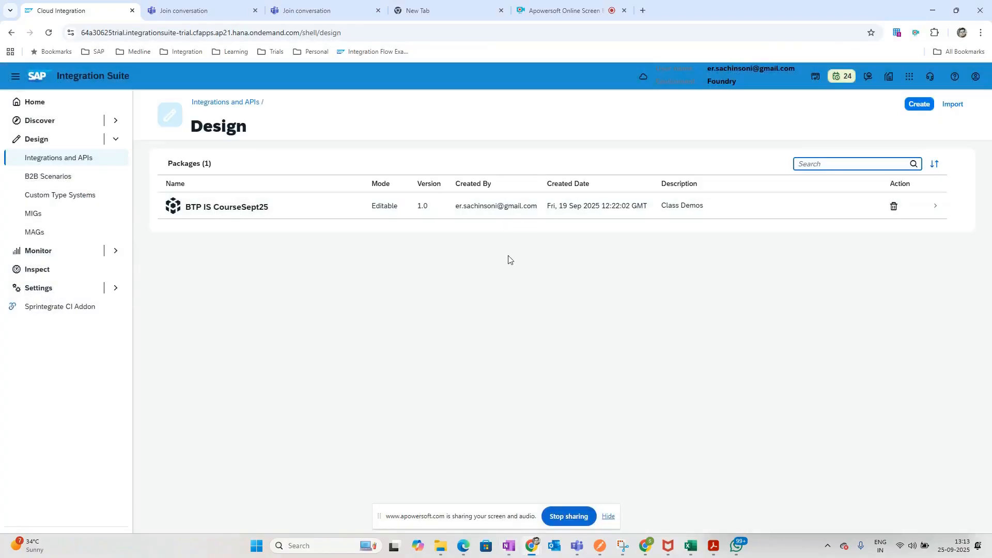
{"action": "left_click", "coordinate": [255, 214]}
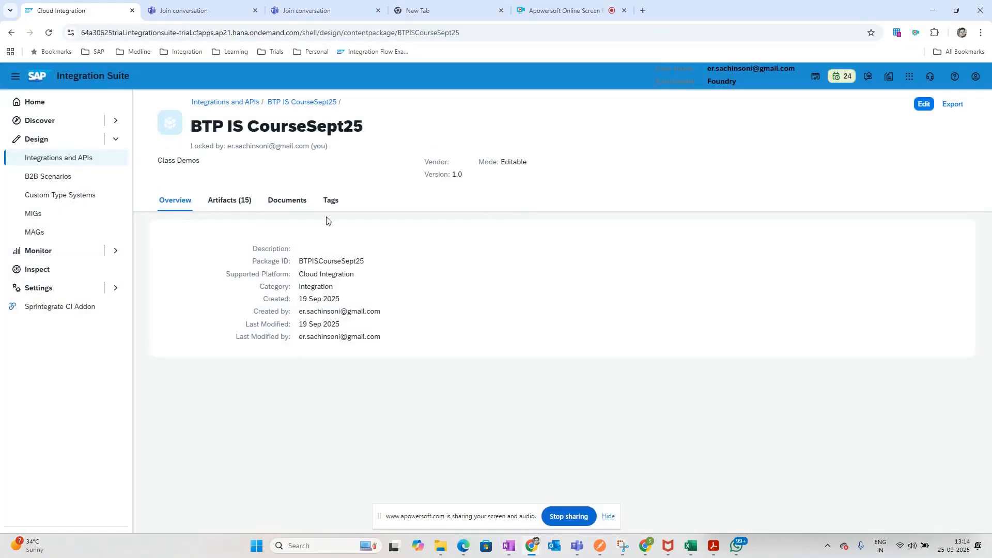
{"action": "left_click", "coordinate": [233, 202]}
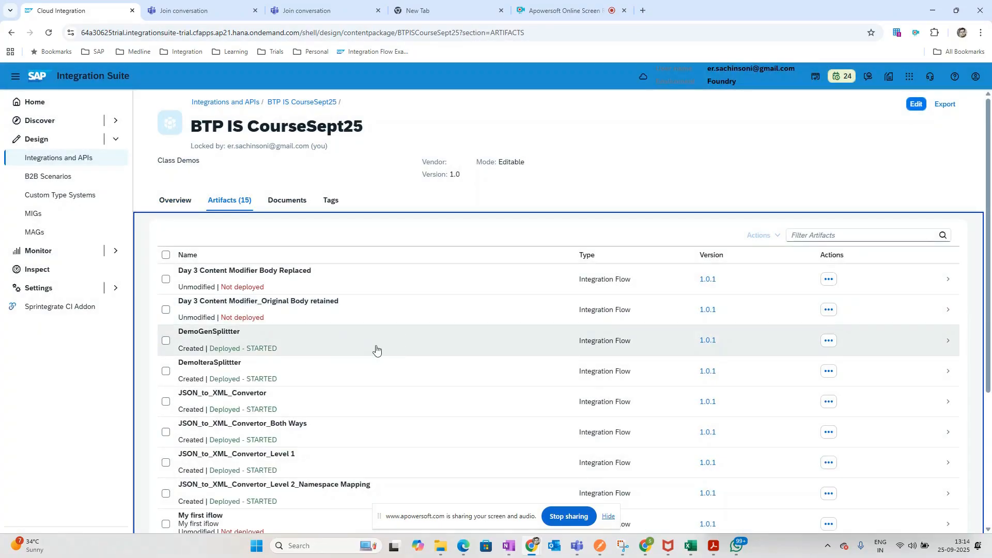
{"action": "scroll", "coordinate": [366, 340], "scroll_direction": "down", "scroll_amount": 4}
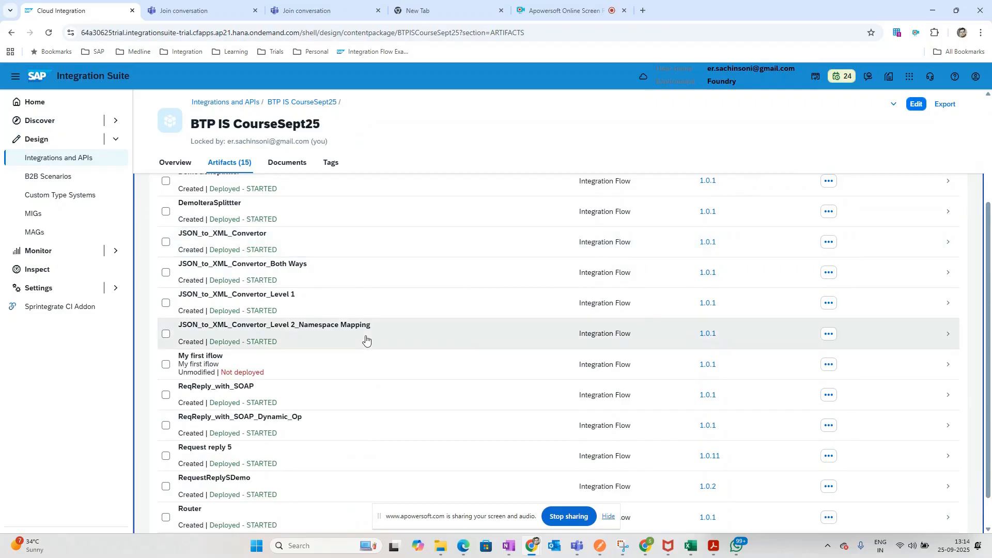
{"action": "scroll", "coordinate": [366, 340], "scroll_direction": "down", "scroll_amount": 1}
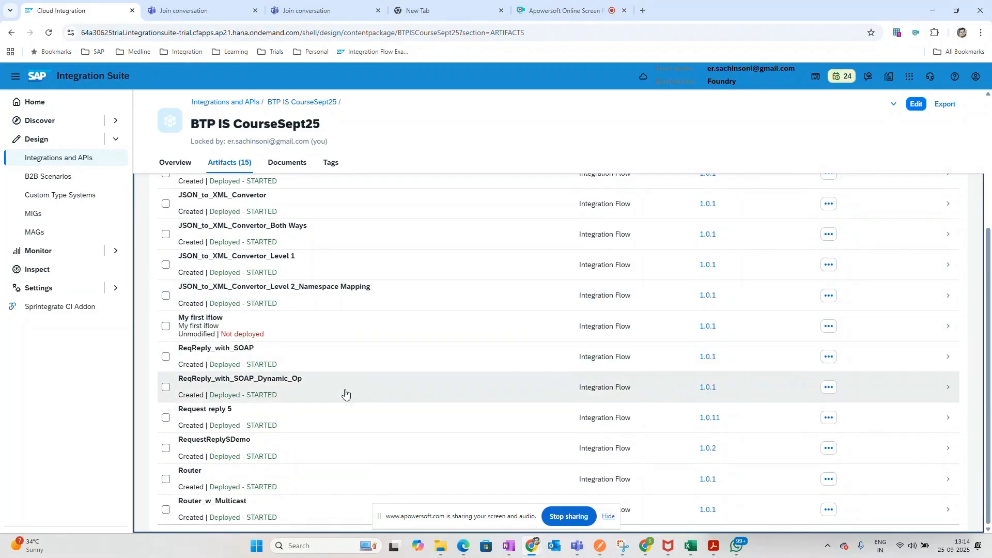
{"action": "scroll", "coordinate": [333, 258], "scroll_direction": "up", "scroll_amount": 1}
{"action": "left_click", "coordinate": [332, 258]}
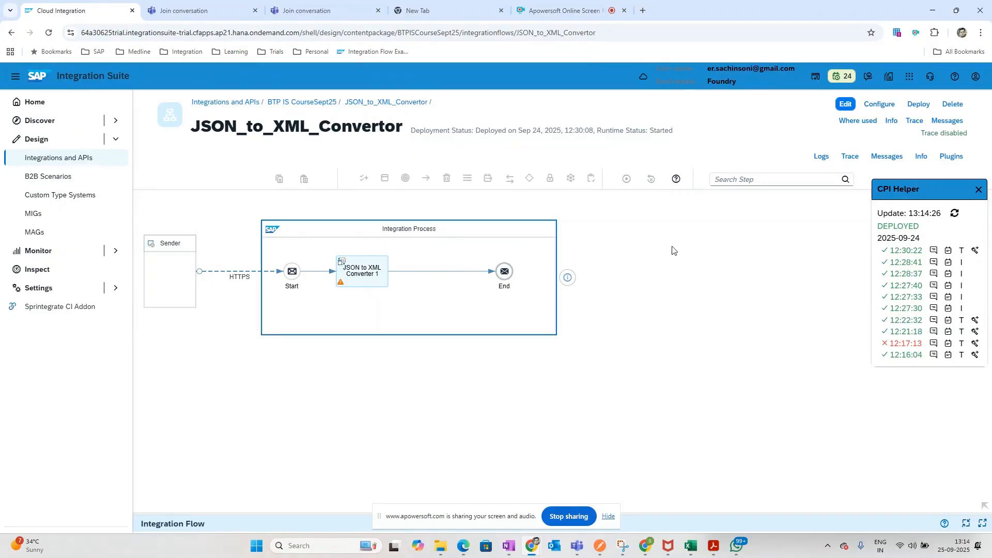
- Inspect the address in the connection settings of the HTTPS sender channel
{"action": "left_click", "coordinate": [226, 275]}
{"action": "left_click_drag", "start_coordinate": [353, 512], "coordinate": [357, 412]}
{"action": "left_click", "coordinate": [223, 442]}
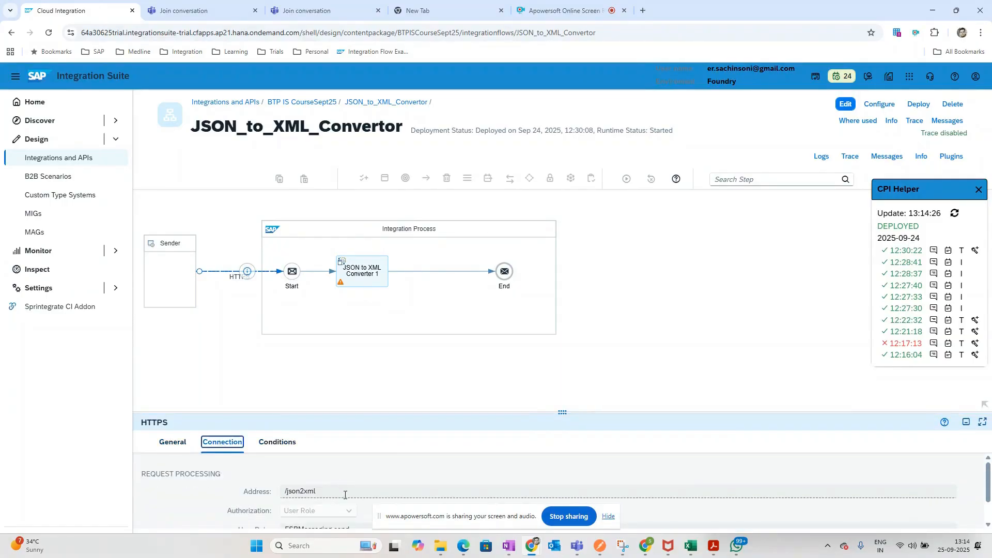
{"action": "double_click", "coordinate": [339, 494]}
- Search the flow's step list for "conv" to look up the available converter types
{"action": "left_click", "coordinate": [370, 282]}
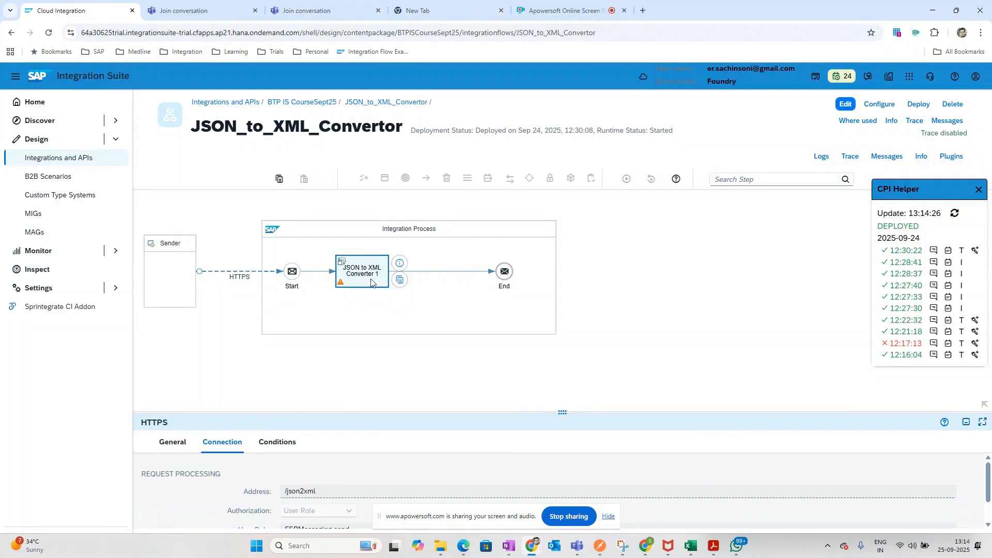
{"action": "left_click", "coordinate": [759, 175]}
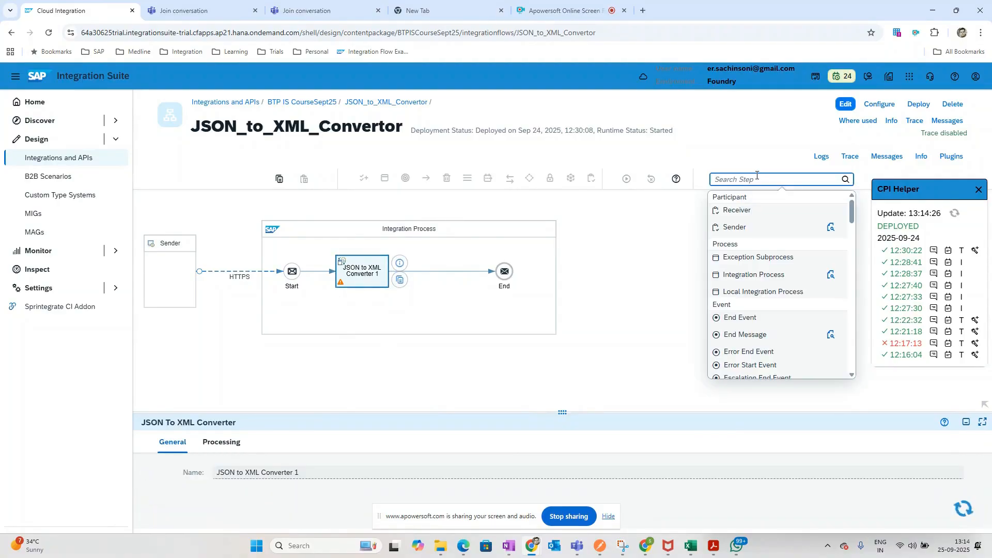
{"action": "type", "text": "cinv"}
{"action": "key", "text": "BackSpace"}
{"action": "key", "text": "BackSpace"}
{"action": "key", "text": "BackSpace"}
{"action": "type", "text": "onv"}
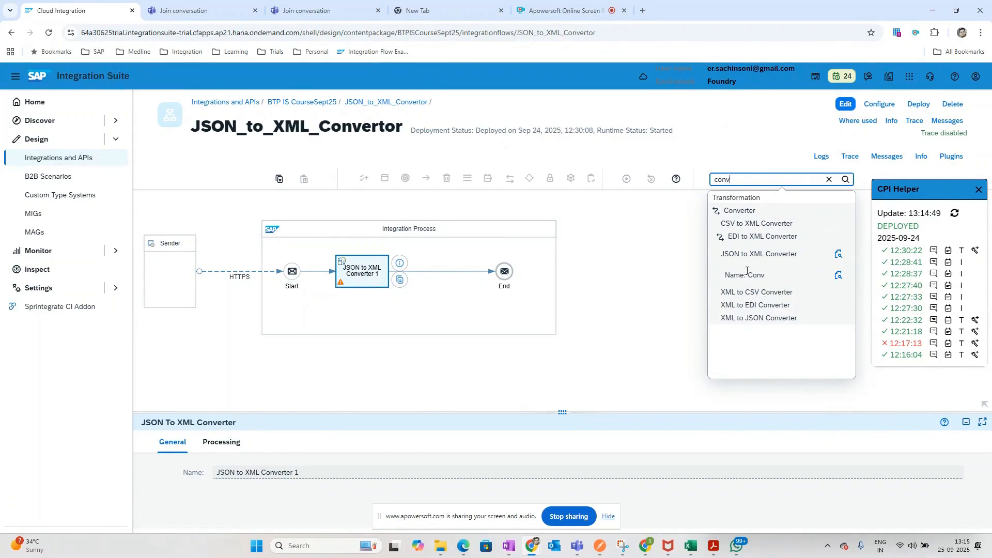
{"action": "left_click", "coordinate": [365, 277]}
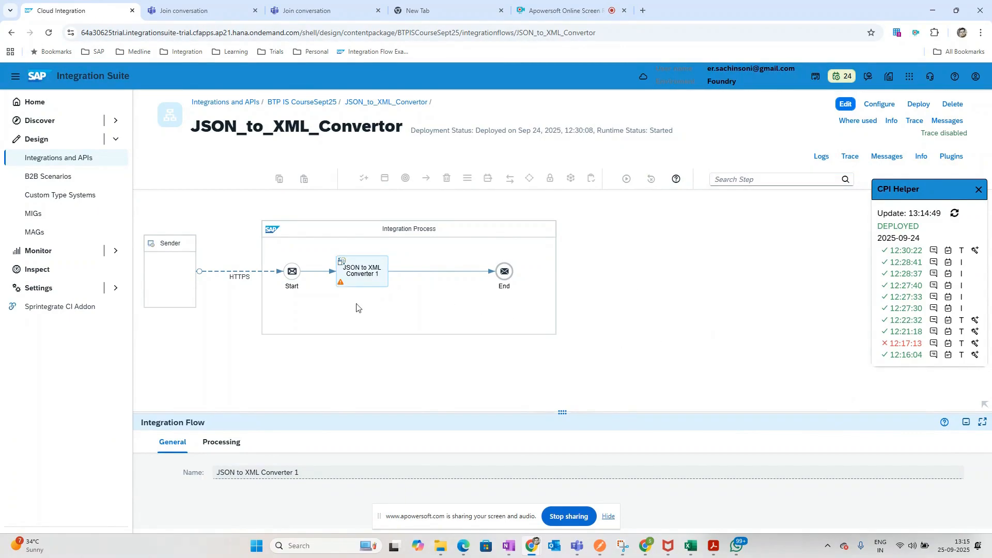
{"action": "left_click", "coordinate": [364, 322]}
- Show the processing settings of the JSON to XML Converter 1 step and put the integration flow into edit mode
{"action": "left_click", "coordinate": [358, 279]}
{"action": "left_click_drag", "start_coordinate": [296, 412], "coordinate": [309, 350]}
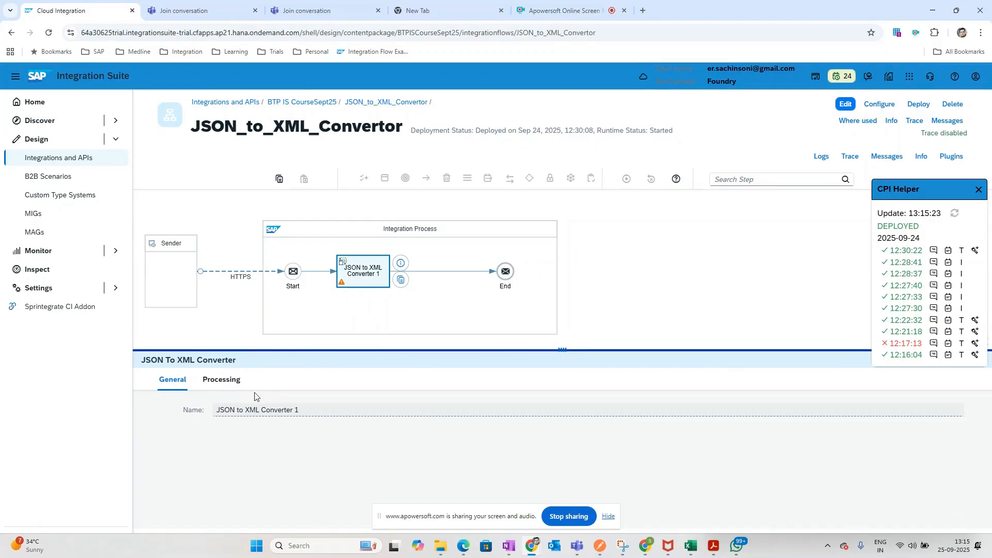
{"action": "left_click", "coordinate": [223, 385]}
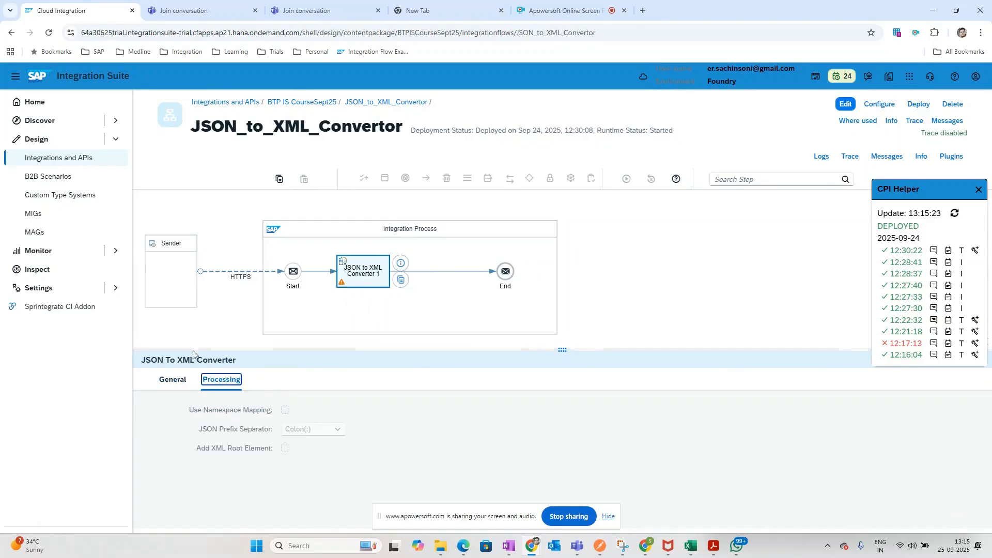
{"action": "left_click_drag", "start_coordinate": [191, 350], "coordinate": [194, 336]}
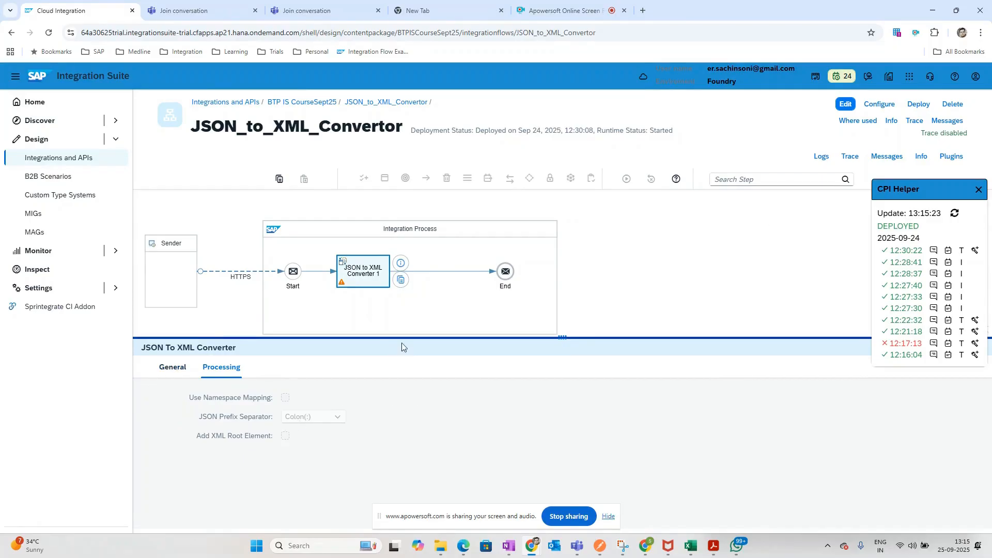
{"action": "left_click", "coordinate": [175, 368]}
{"action": "left_click", "coordinate": [226, 369]}
{"action": "left_click", "coordinate": [845, 105]}
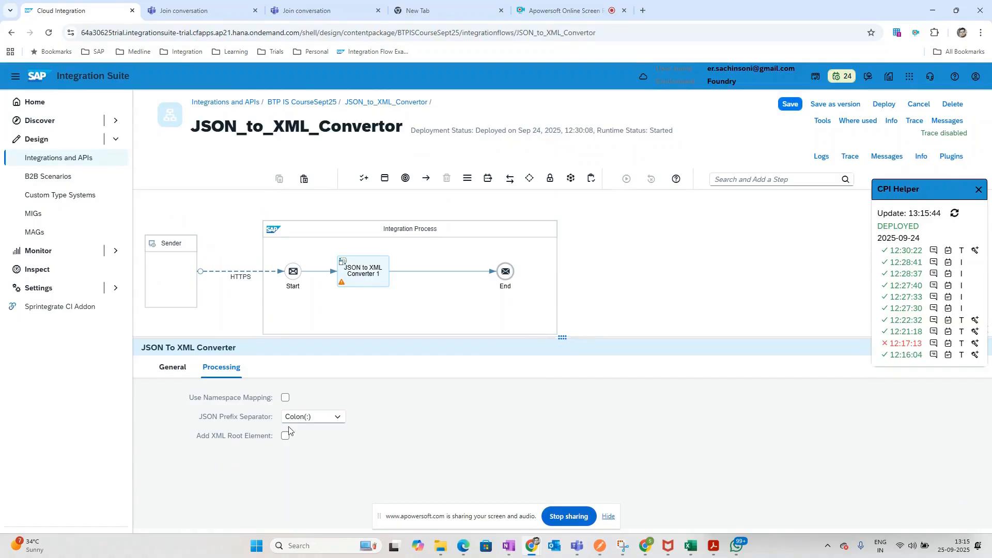
- Switch to Postman and open the Convertor l0 request from the Z Convertor collection
{"action": "left_click", "coordinate": [600, 546]}
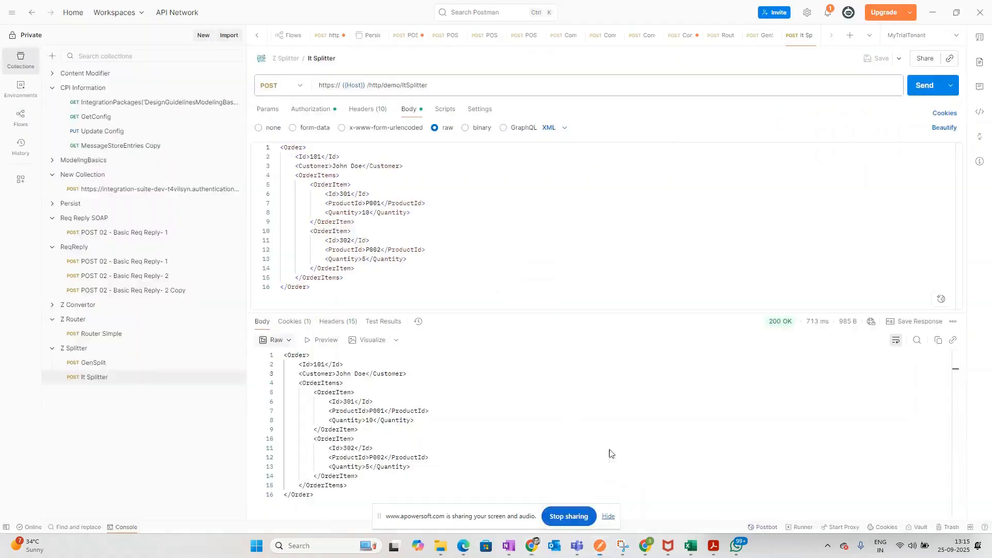
{"action": "left_click", "coordinate": [55, 305]}
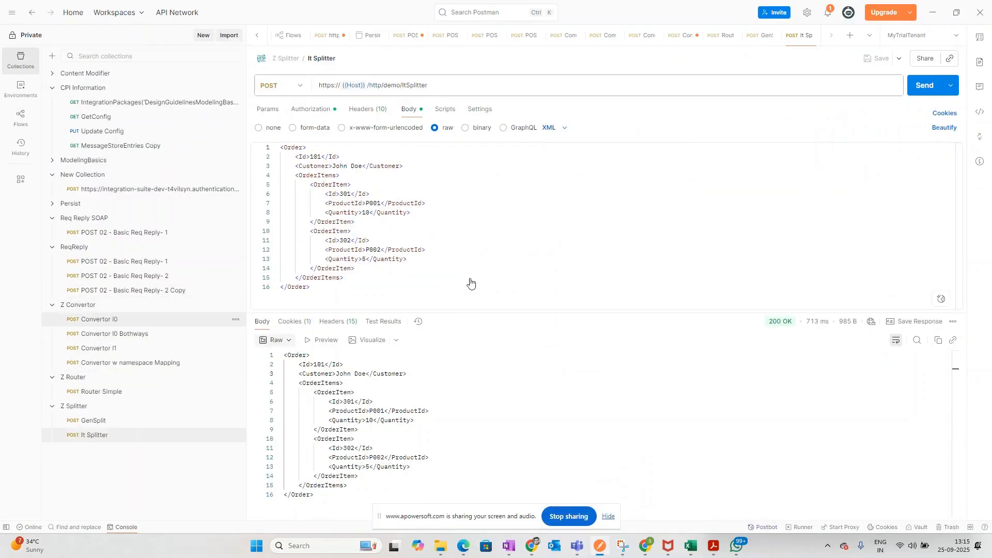
{"action": "left_click", "coordinate": [100, 319]}
{"action": "left_click", "coordinate": [314, 158]}
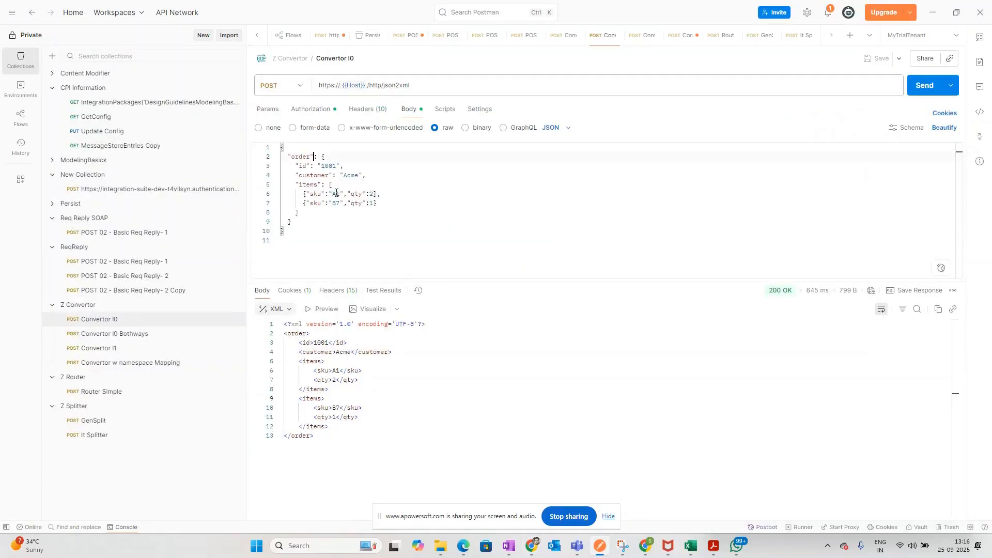
- Return to the integration flow in Chrome and view the converter's JSON Prefix Separator options without changing the selection
{"action": "key", "text": "alt+Tab"}
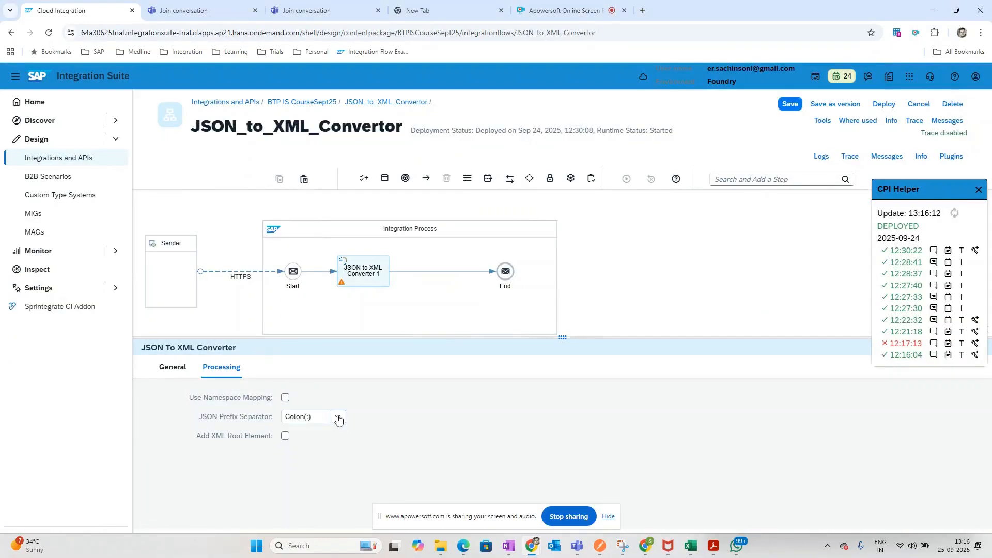
{"action": "left_click", "coordinate": [338, 417]}
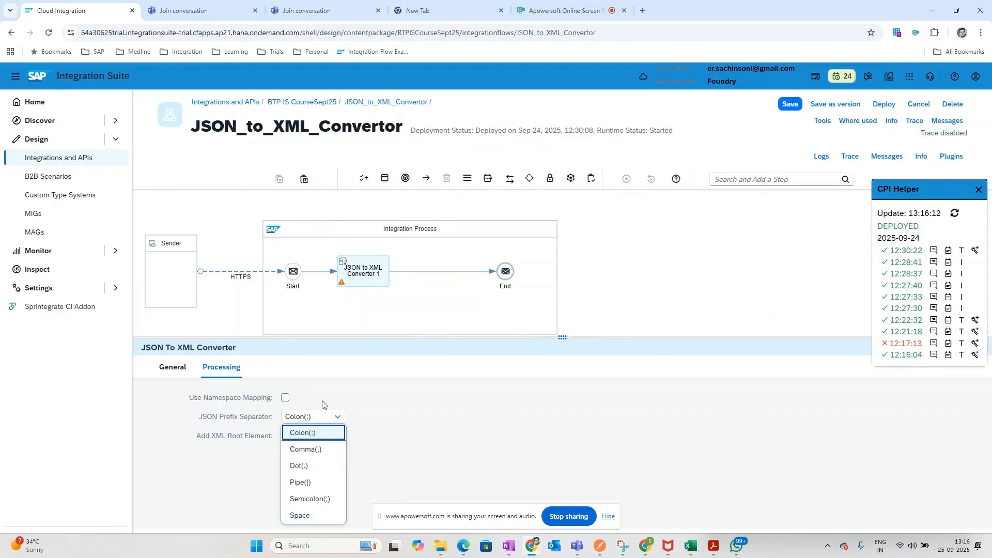
{"action": "left_click", "coordinate": [388, 425]}
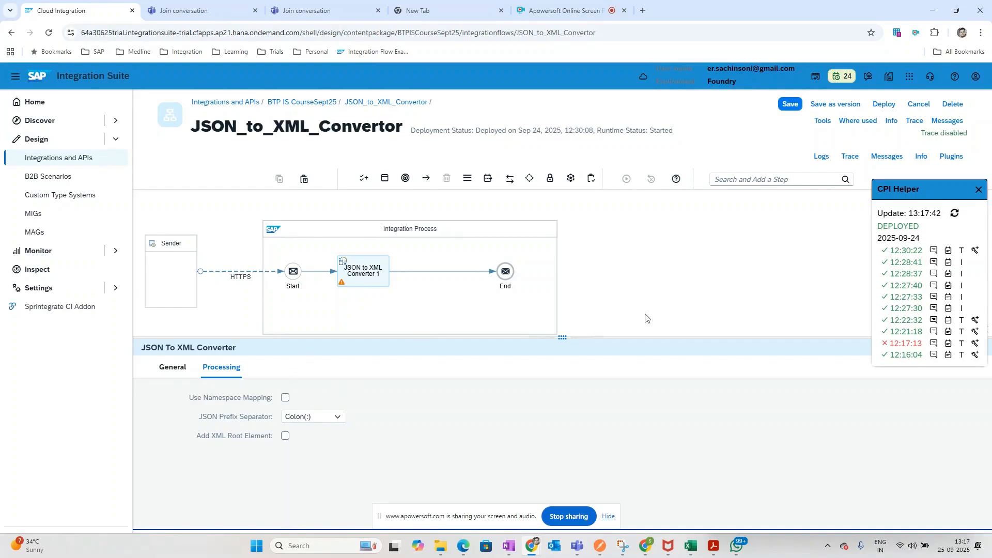
- Switch to Postman and examine the Convertor l0 request's URL and JSON order payload
{"action": "left_click", "coordinate": [602, 549]}
{"action": "left_click", "coordinate": [310, 236]}
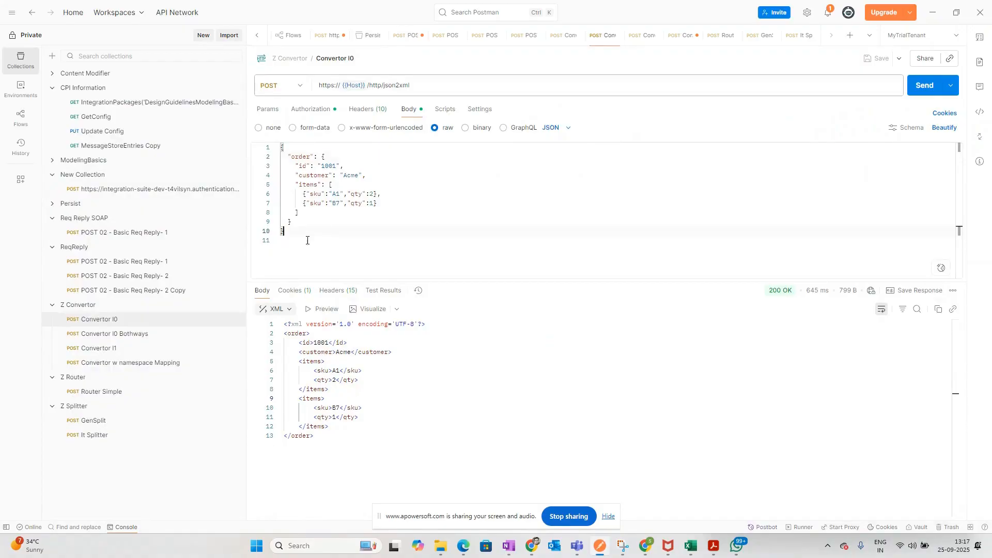
{"action": "left_click", "coordinate": [104, 319]}
{"action": "left_click", "coordinate": [425, 86]}
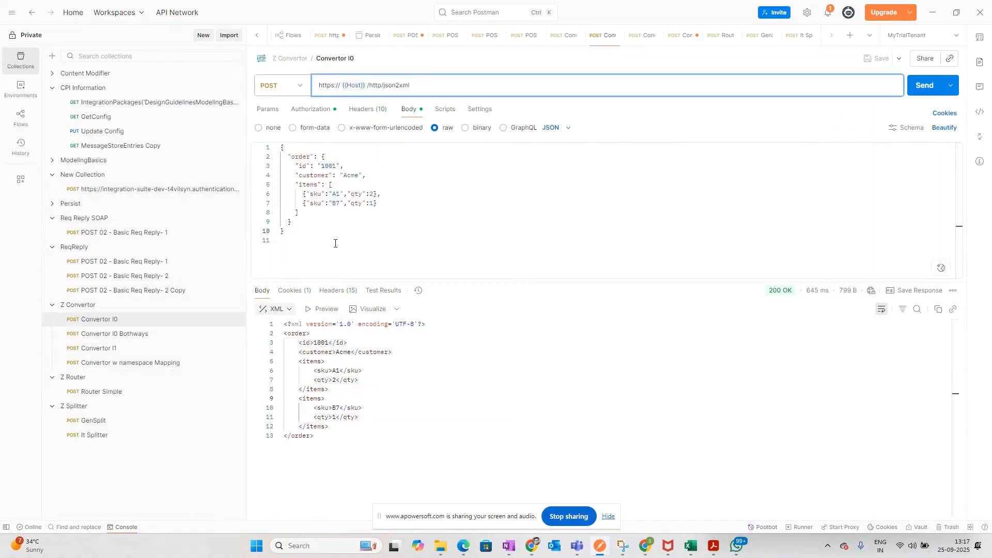
{"action": "left_click_drag", "start_coordinate": [336, 242], "coordinate": [236, 143]}
{"action": "left_click", "coordinate": [305, 238]}
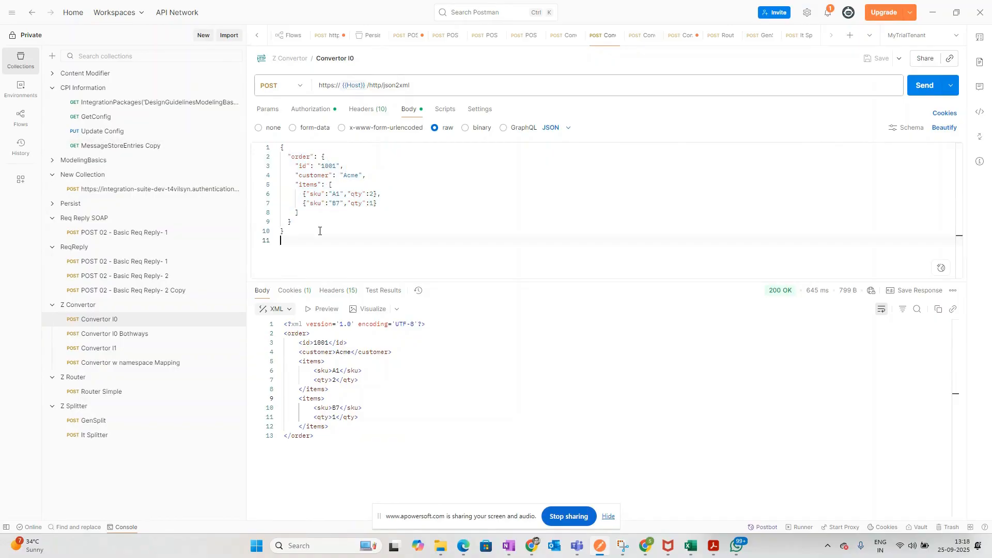
- Highlight the whole JSON order payload in the Convertor l0 request body and review its structure
{"action": "left_click", "coordinate": [300, 156]}
{"action": "left_click", "coordinate": [307, 250]}
{"action": "key", "text": "ctrl+a"}
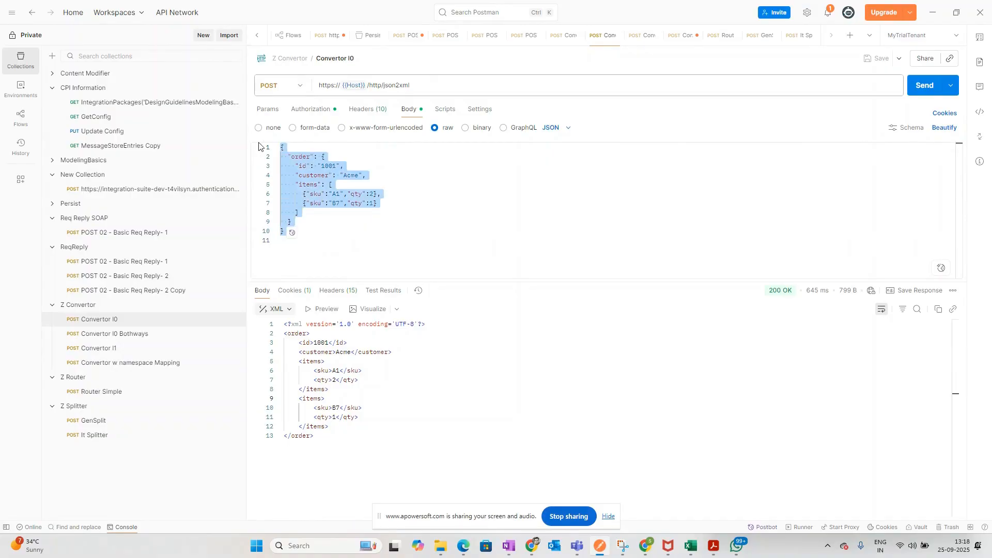
{"action": "left_click", "coordinate": [336, 227]}
{"action": "left_click_drag", "start_coordinate": [318, 237], "coordinate": [271, 140]}
{"action": "left_click", "coordinate": [329, 229]}
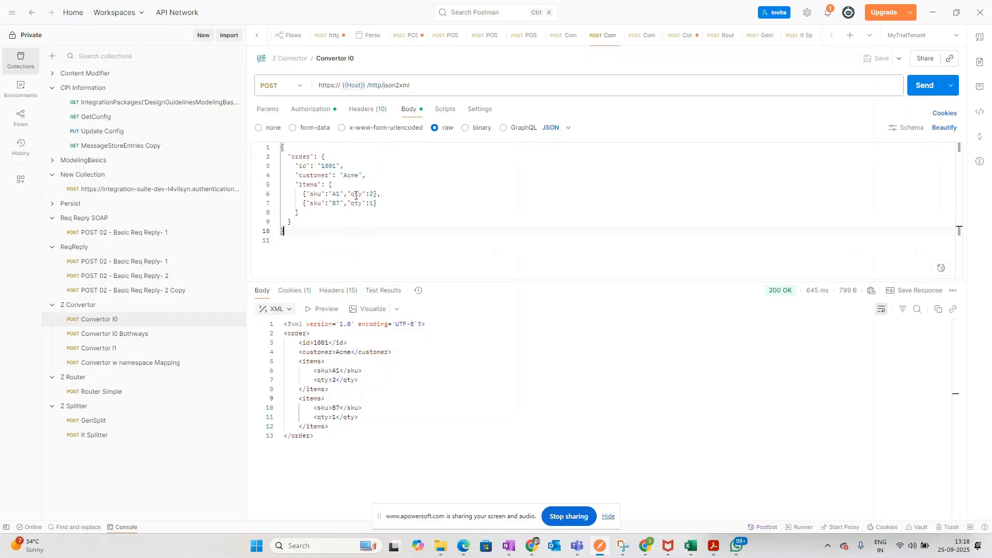
- Switch to Chrome, turn on tracing for the JSON_to_XML_Convertor flow, and return to Postman
{"action": "key", "text": "alt+Tab"}
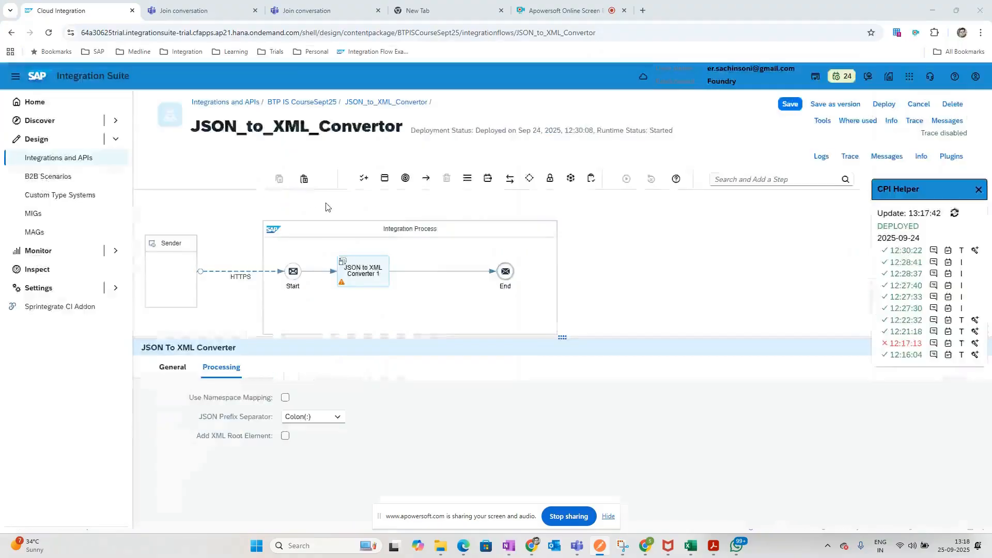
{"action": "left_click", "coordinate": [722, 250]}
{"action": "key", "text": "alt+Tab"}
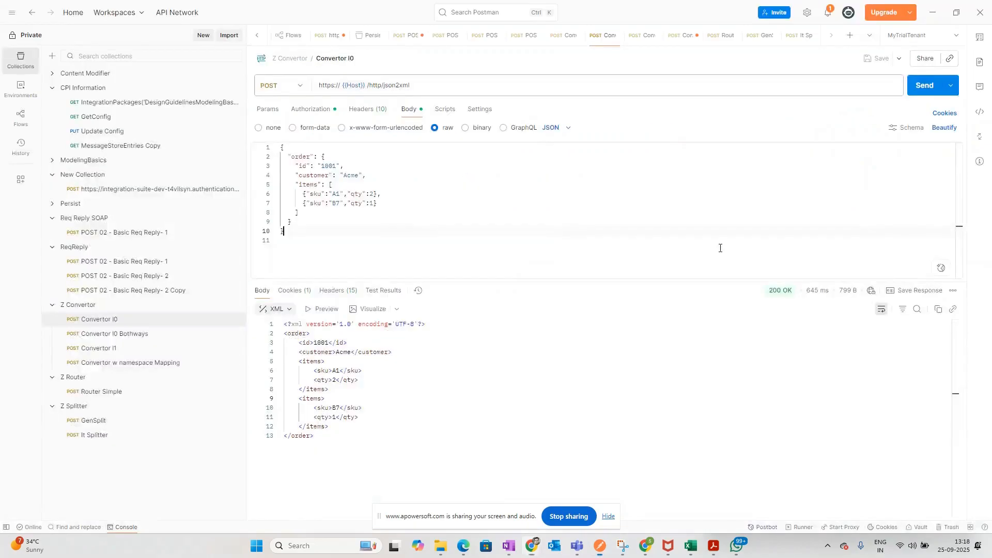
{"action": "key", "text": "alt+Tab"}
{"action": "key", "text": "alt+Tab"}
- Send the Convertor l0 request and review the XML order returned in the response
{"action": "left_click", "coordinate": [923, 86]}
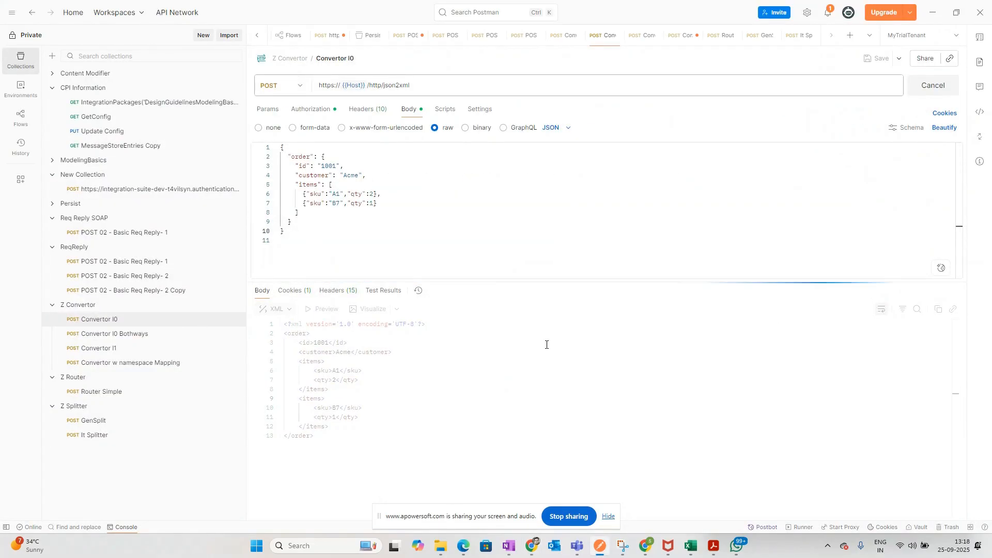
{"action": "left_click_drag", "start_coordinate": [367, 449], "coordinate": [206, 321]}
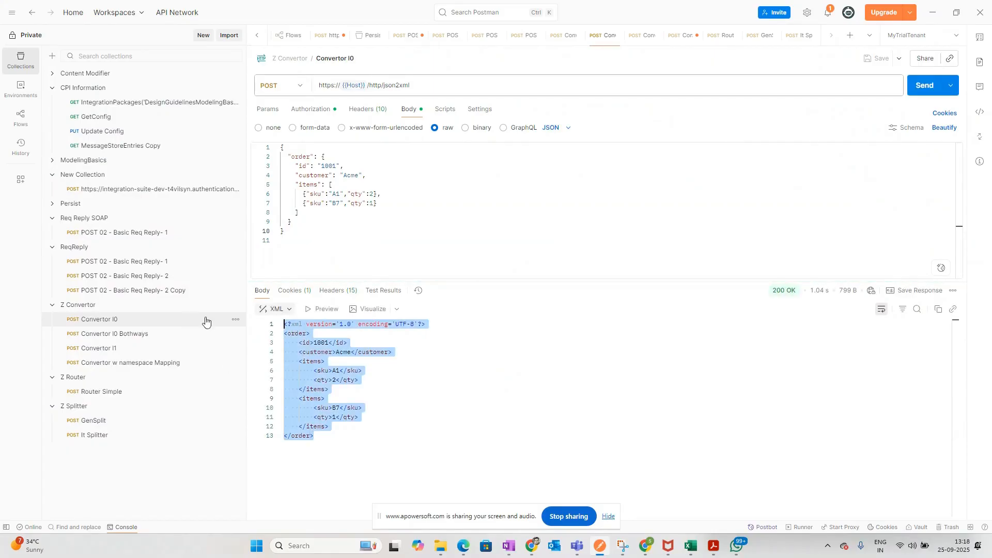
{"action": "left_click", "coordinate": [394, 379]}
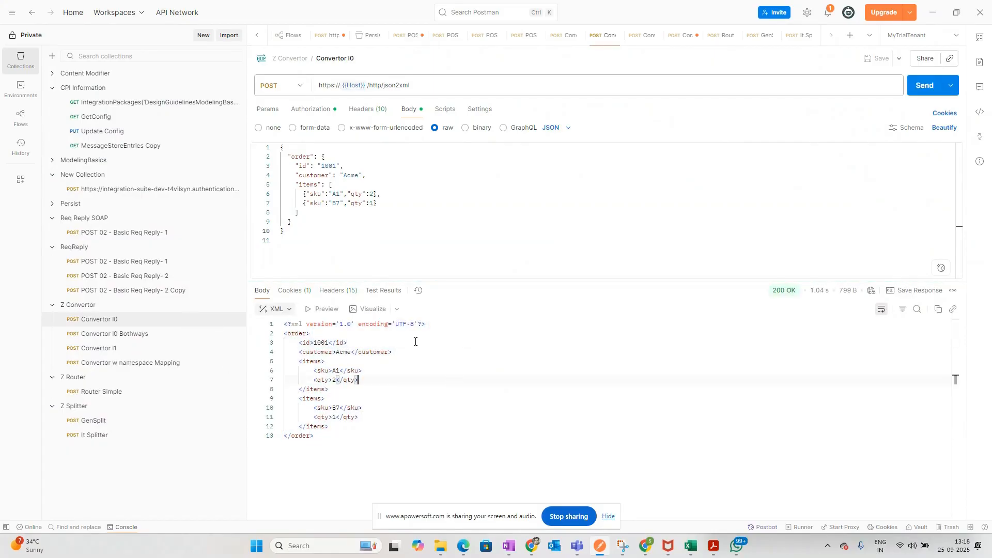
{"action": "left_click", "coordinate": [385, 437]}
- Delete the opening brace after "order": in the JSON body and send the malformed request
{"action": "left_click", "coordinate": [354, 176]}
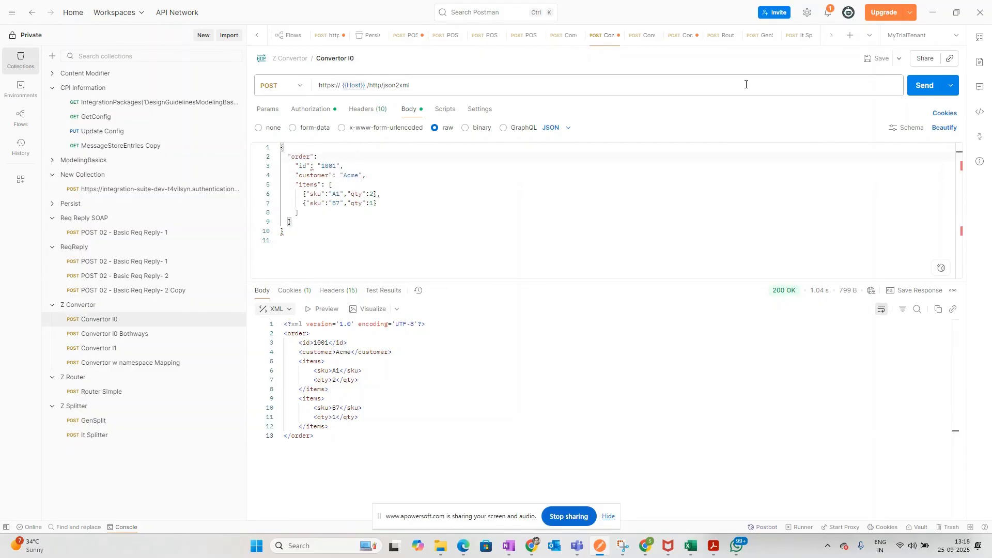
{"action": "left_click", "coordinate": [922, 86]}
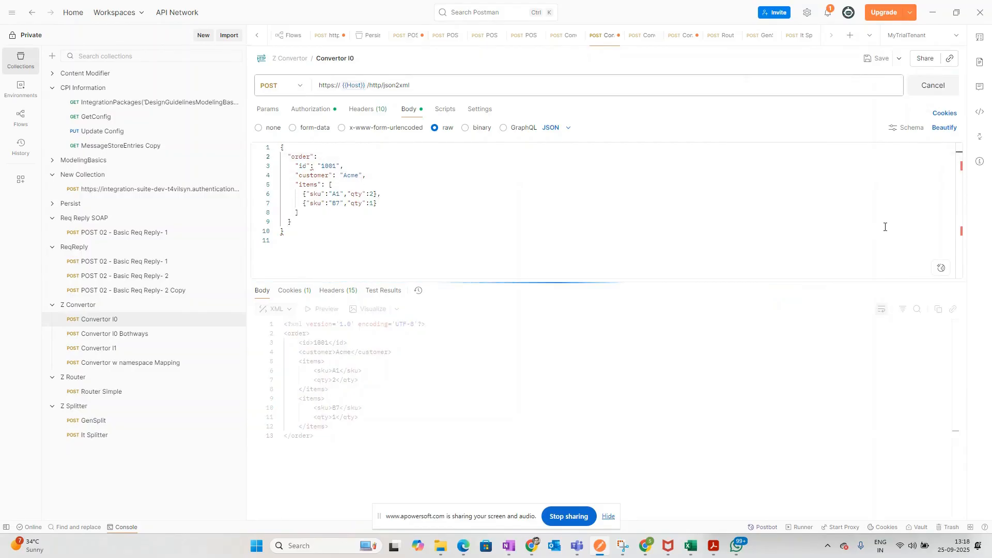
- Restore the opening brace after "order":, resend the request, and examine the response's XML declaration and elements
{"action": "left_click", "coordinate": [366, 175]}
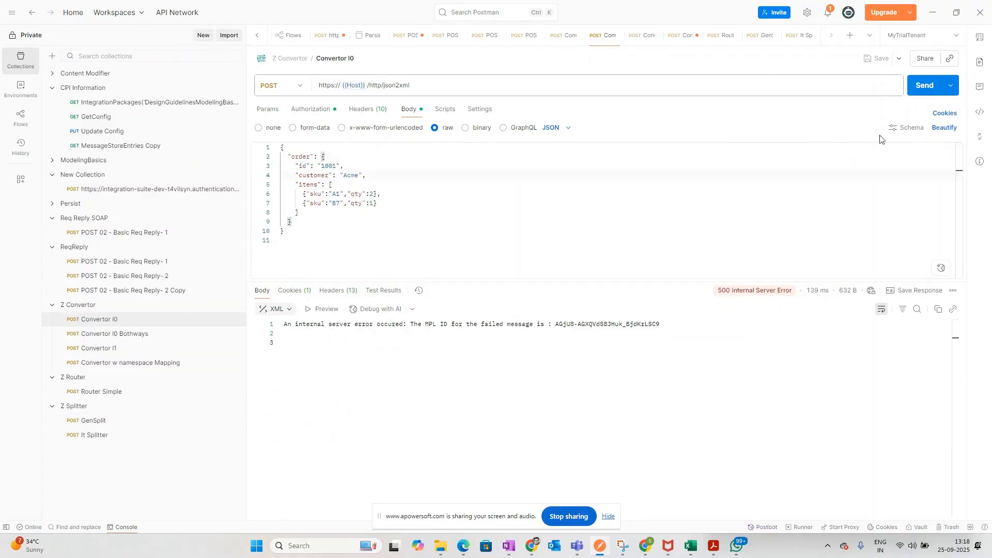
{"action": "left_click", "coordinate": [923, 89]}
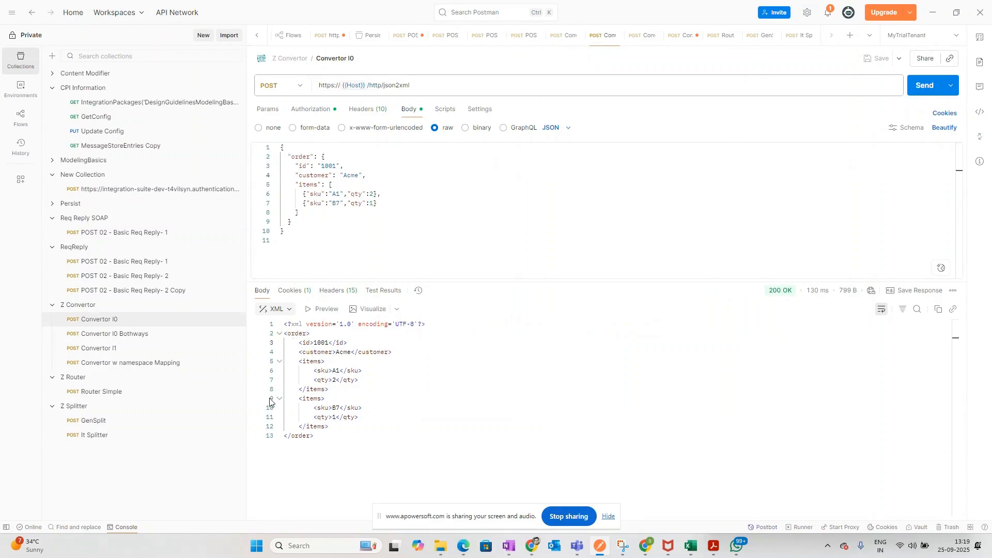
{"action": "left_click", "coordinate": [368, 345]}
{"action": "left_click", "coordinate": [293, 346]}
{"action": "left_click", "coordinate": [335, 343]}
{"action": "left_click_drag", "start_coordinate": [425, 324], "coordinate": [288, 324]}
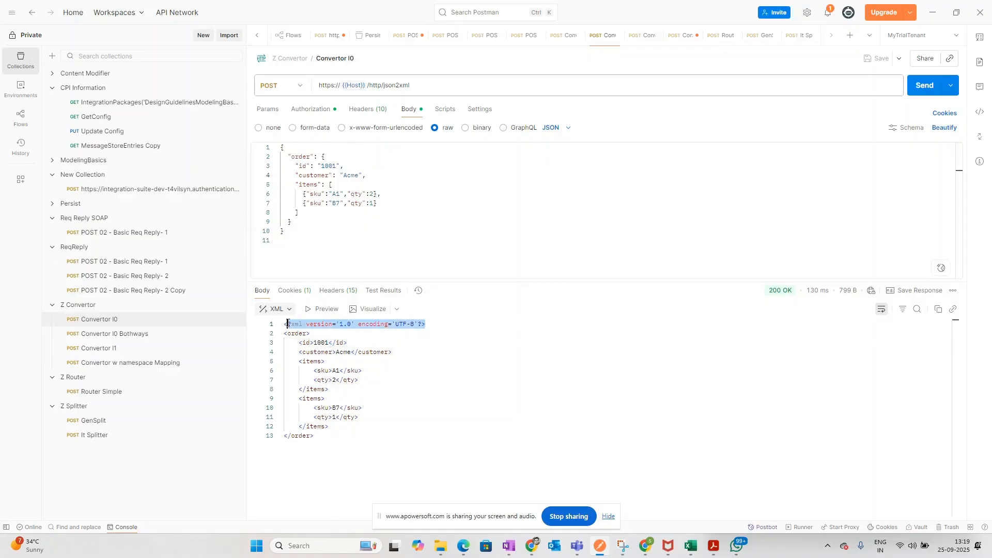
{"action": "left_click", "coordinate": [413, 355]}
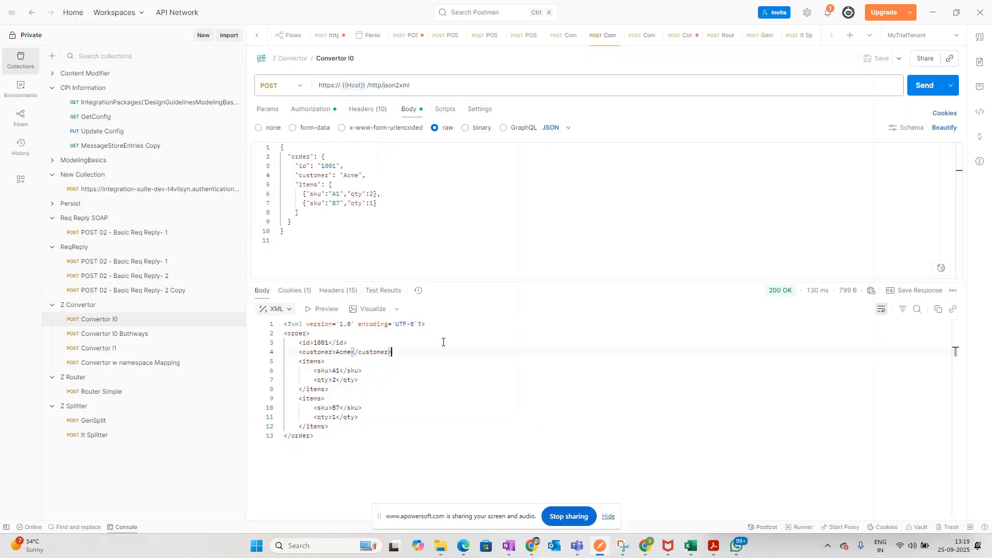
- Switch to Chrome, load the trace of the 13:19:01 run, and view the beautified message body at the End event
{"action": "key", "text": "alt+Tab"}
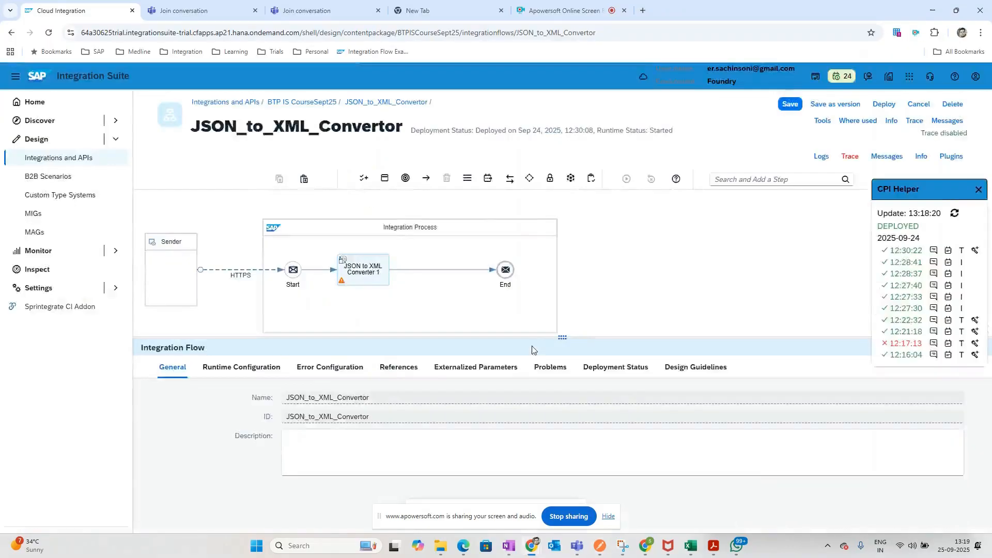
{"action": "left_click", "coordinate": [977, 251]}
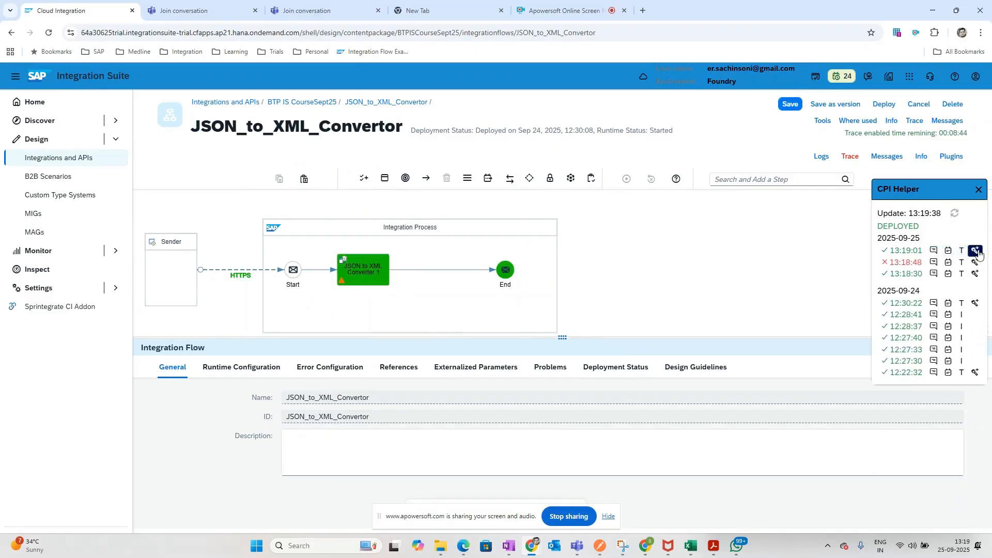
{"action": "left_click", "coordinate": [505, 273]}
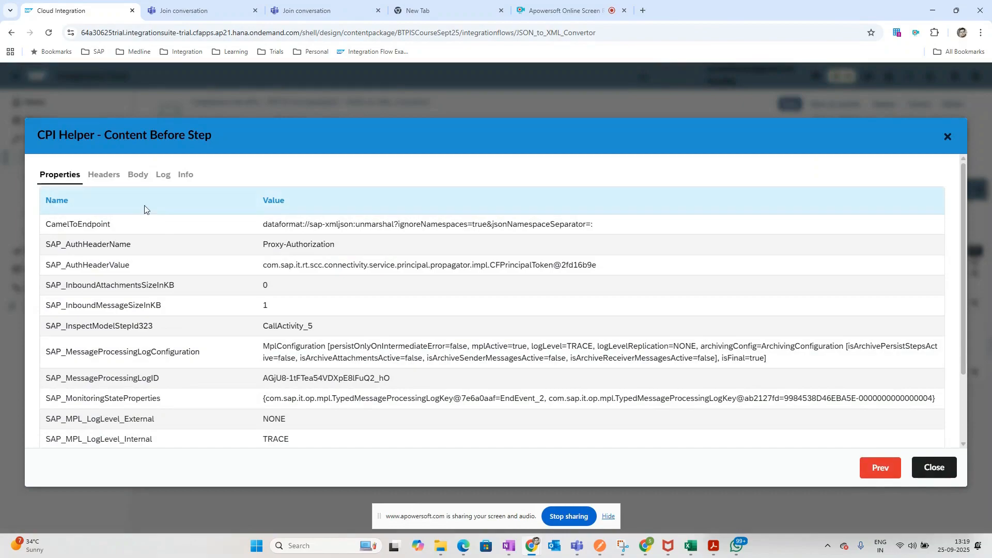
{"action": "left_click", "coordinate": [138, 174]}
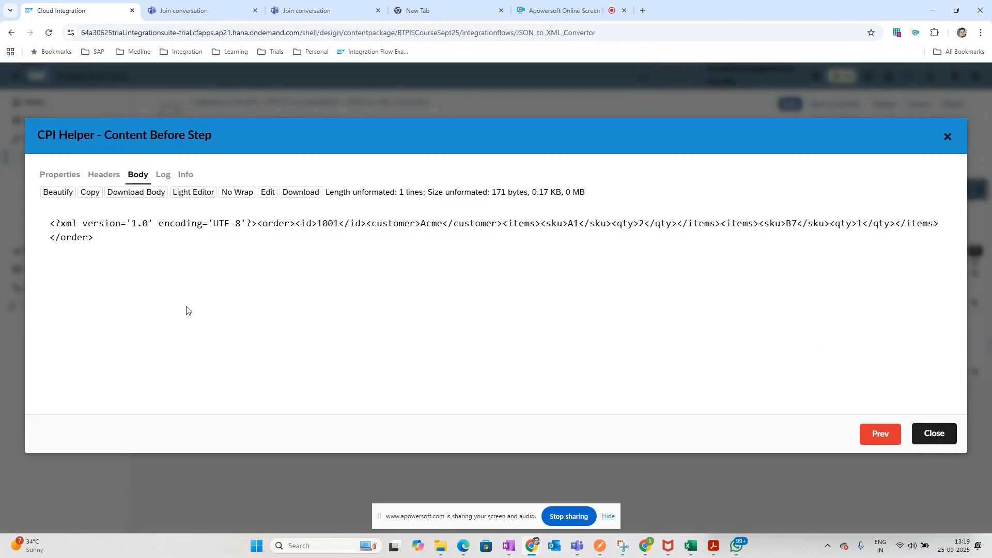
{"action": "left_click", "coordinate": [58, 192]}
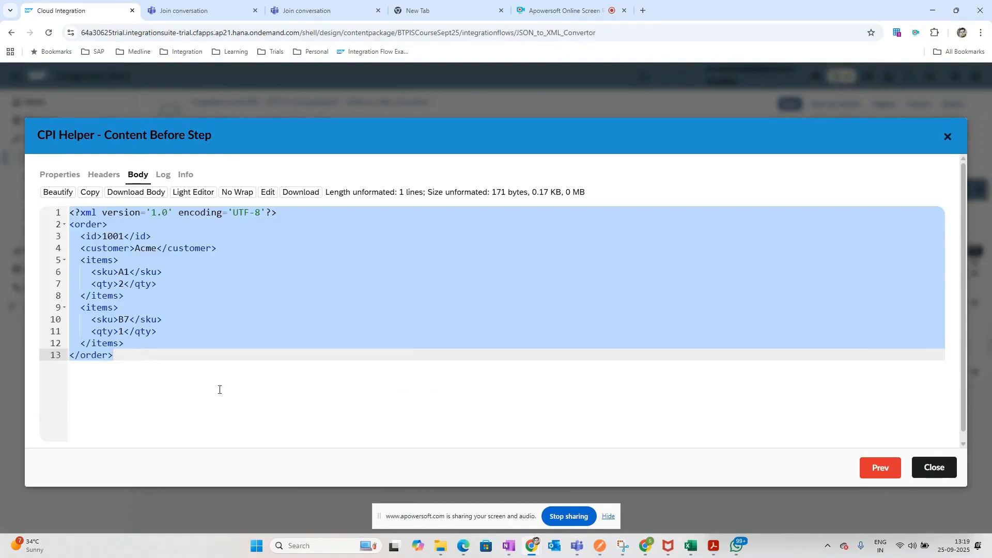
{"action": "left_click", "coordinate": [220, 391]}
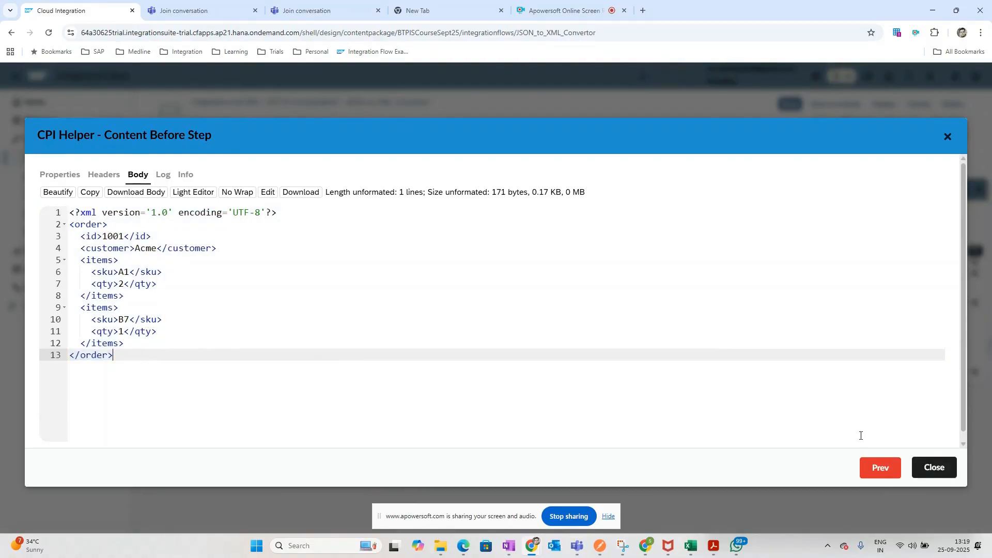
{"action": "left_click", "coordinate": [934, 467]}
- View the beautified traced message body before the JSON to XML Converter 1 step, and close the trace content
{"action": "left_click", "coordinate": [358, 273]}
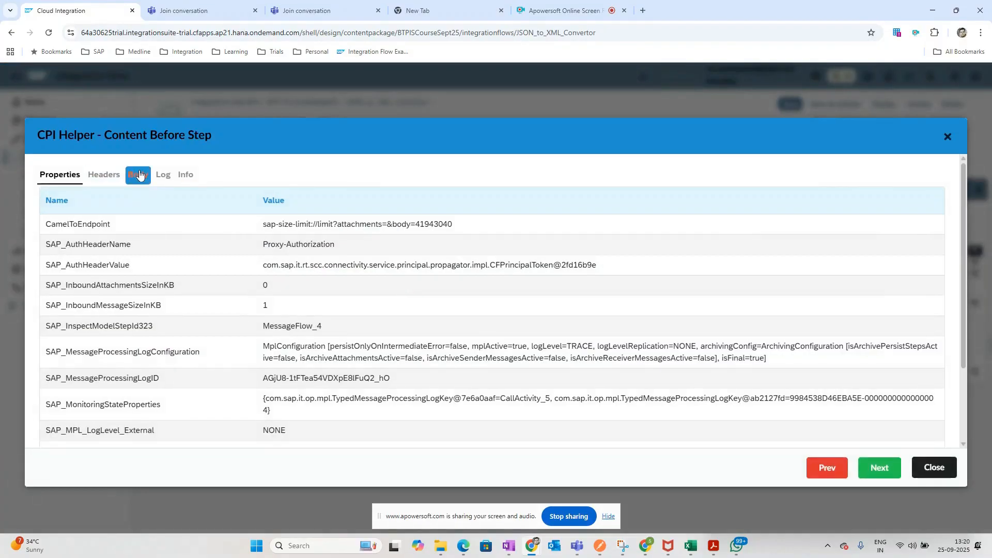
{"action": "left_click", "coordinate": [138, 175]}
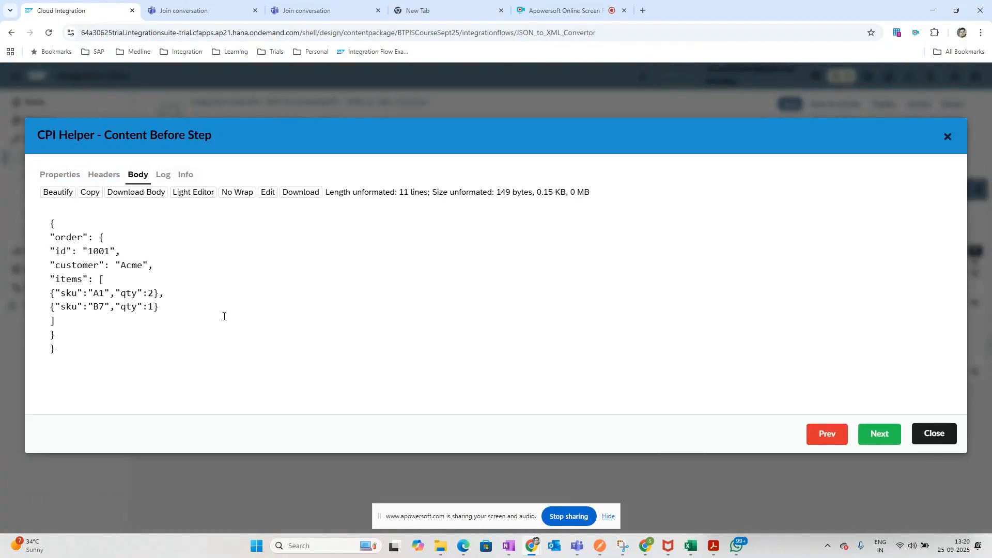
{"action": "left_click", "coordinate": [58, 192]}
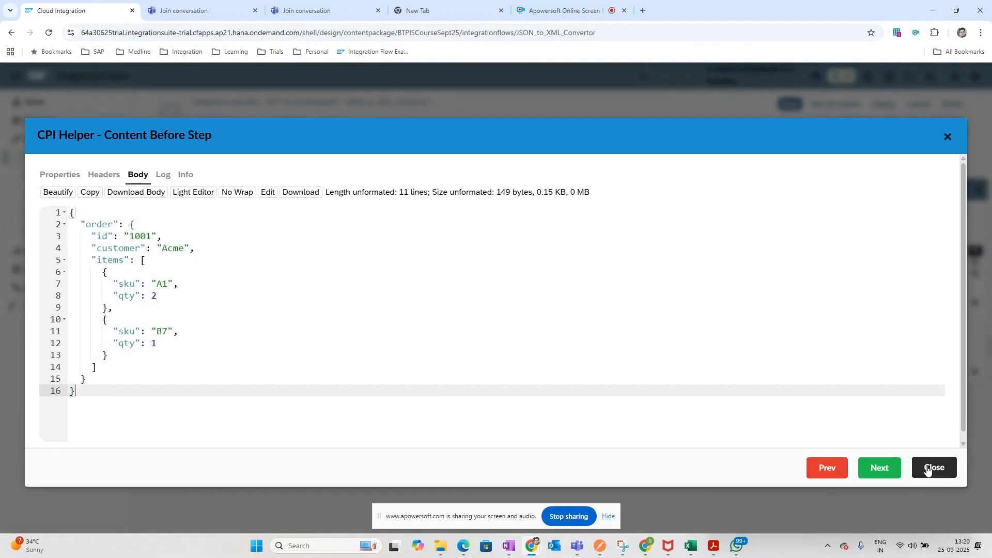
{"action": "left_click", "coordinate": [927, 468]}
- Recheck the End event's traced message body in beautified form to compare it with the converter's input
{"action": "left_click", "coordinate": [512, 276]}
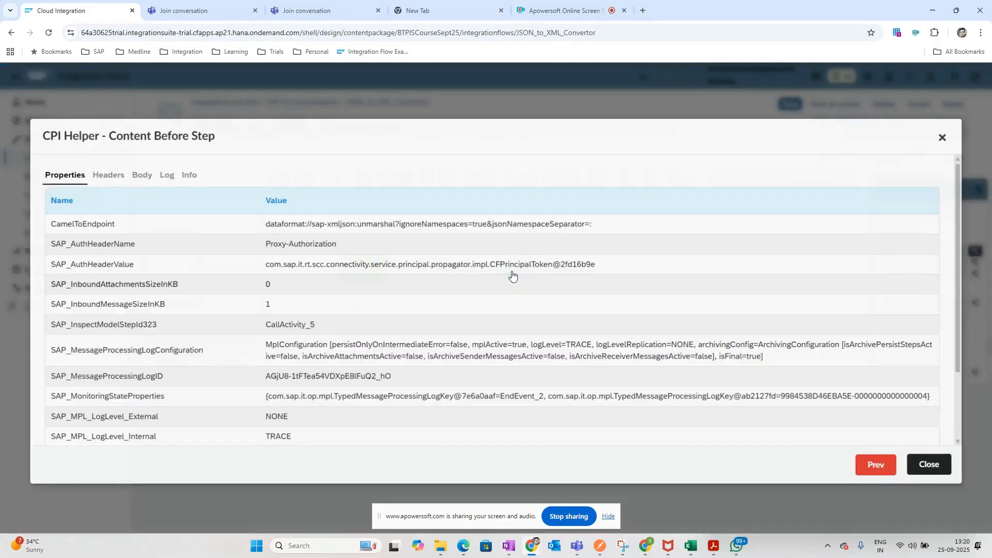
{"action": "left_click", "coordinate": [138, 175]}
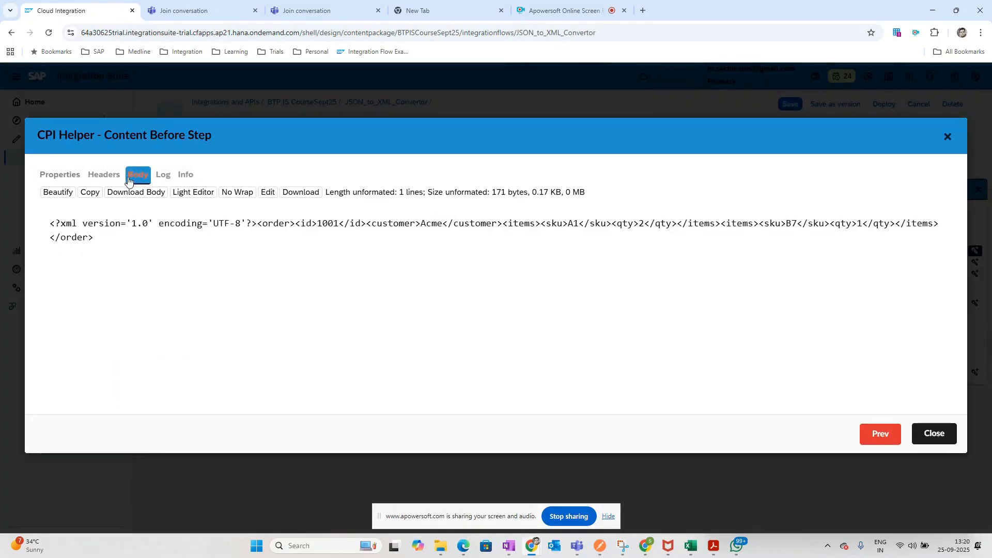
{"action": "left_click", "coordinate": [50, 193]}
{"action": "left_click", "coordinate": [930, 467]}
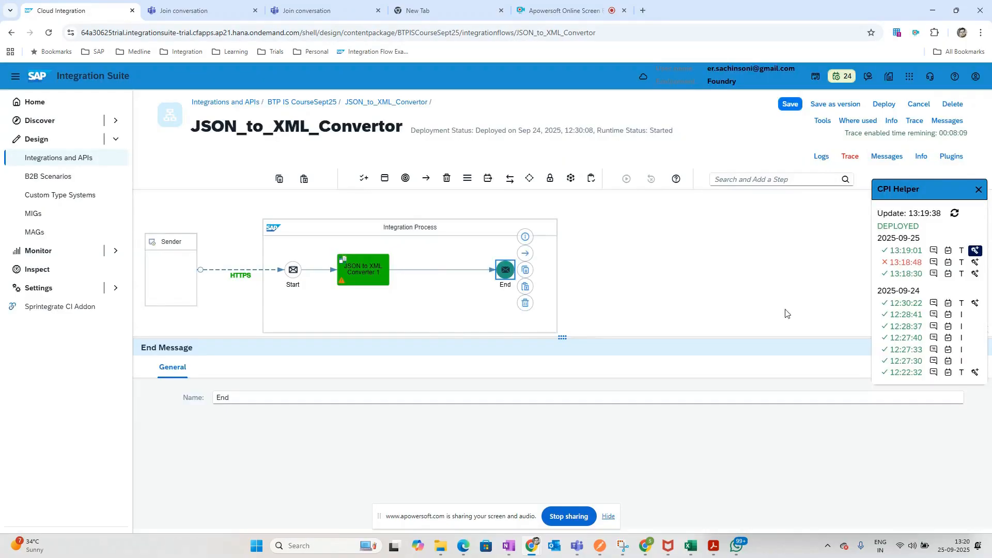
- Return to the BTP IS CourseSept25 package and open the JSON_to_XML_Convertor_Both Ways integration flow
{"action": "left_click", "coordinate": [301, 106]}
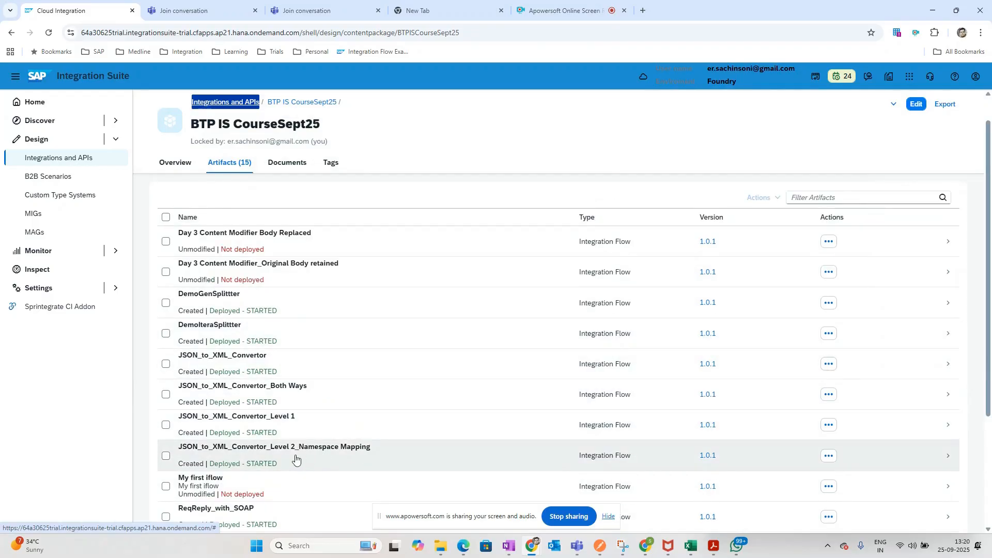
{"action": "key", "text": "alt+Tab"}
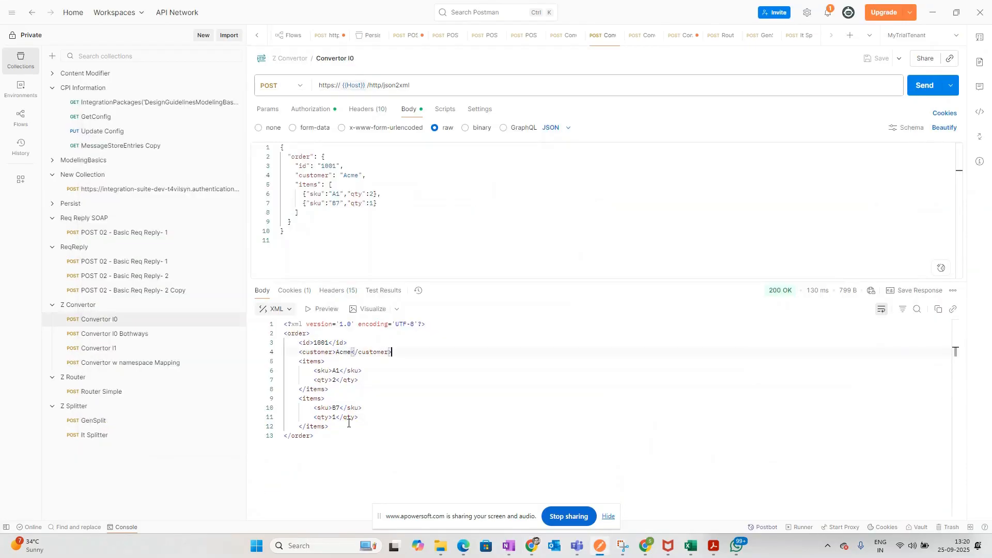
{"action": "key", "text": "alt+Tab"}
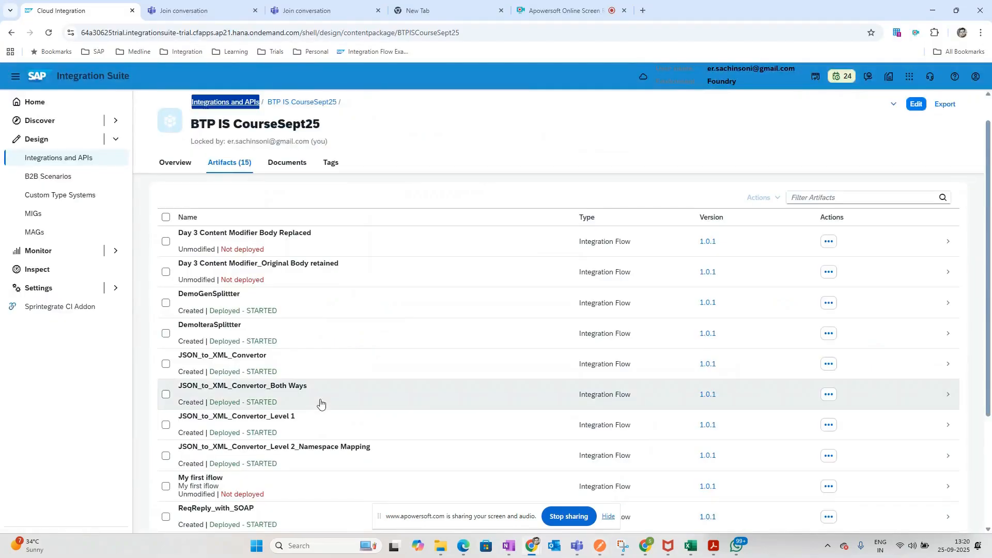
{"action": "left_click", "coordinate": [297, 403]}
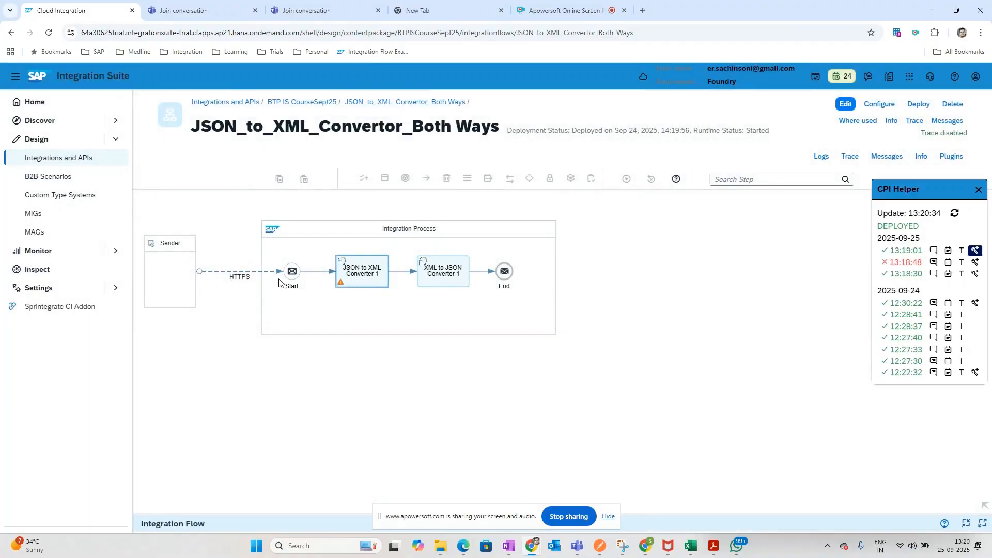
- Show the processing settings of the JSON to XML Converter 1 and XML to JSON Converter 1 steps
{"action": "left_click", "coordinate": [366, 281]}
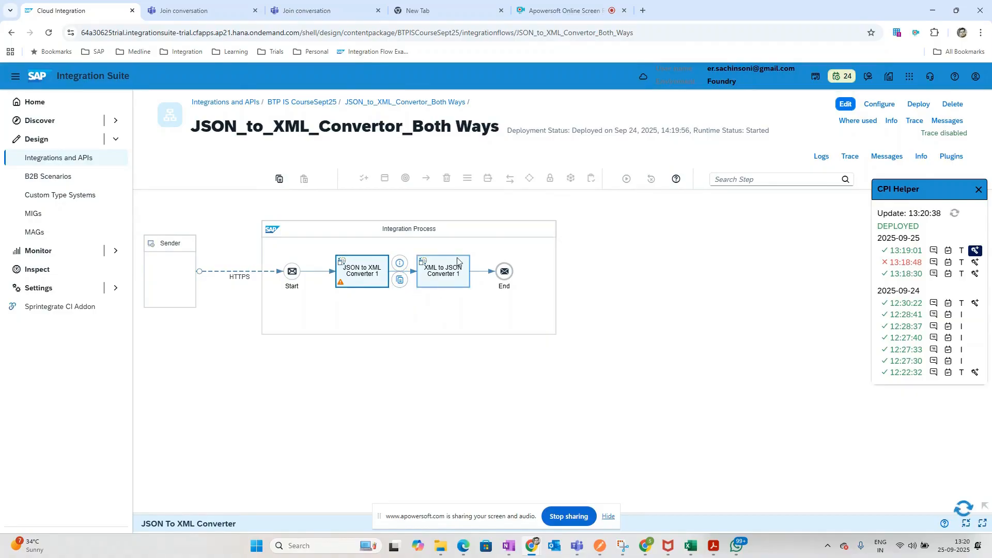
{"action": "left_click", "coordinate": [448, 280]}
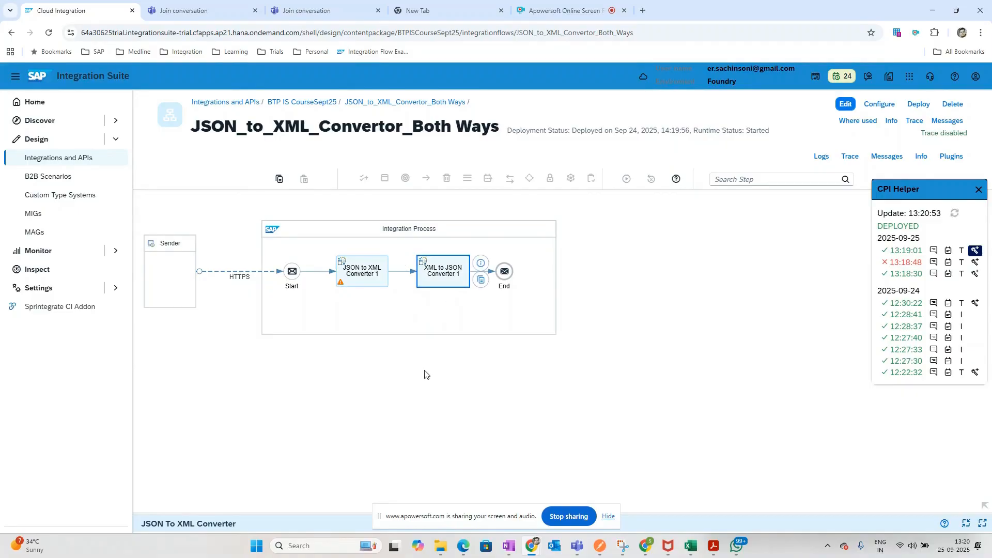
{"action": "key", "text": "alt+Tab"}
{"action": "key", "text": "alt+Tab"}
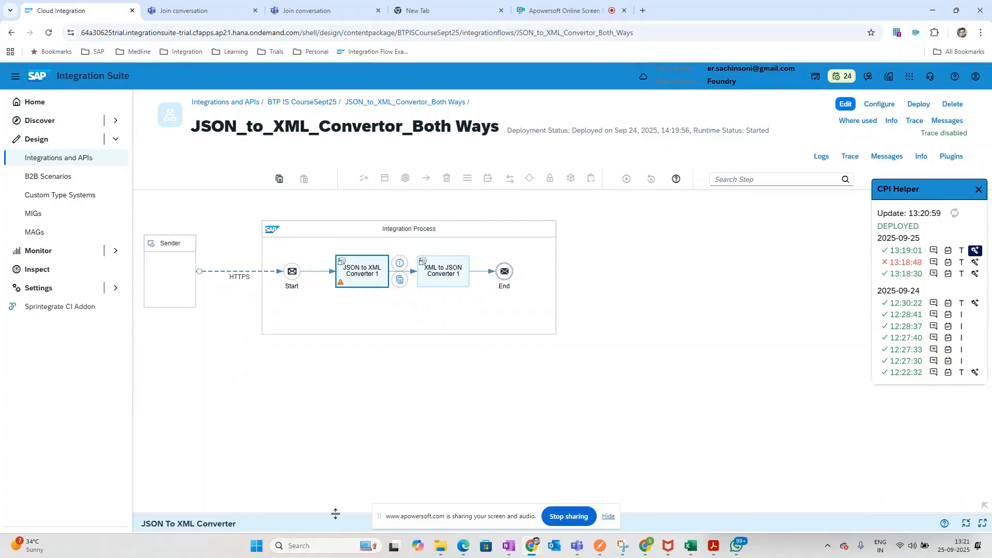
{"action": "left_click_drag", "start_coordinate": [335, 519], "coordinate": [347, 379]}
{"action": "left_click", "coordinate": [222, 410]}
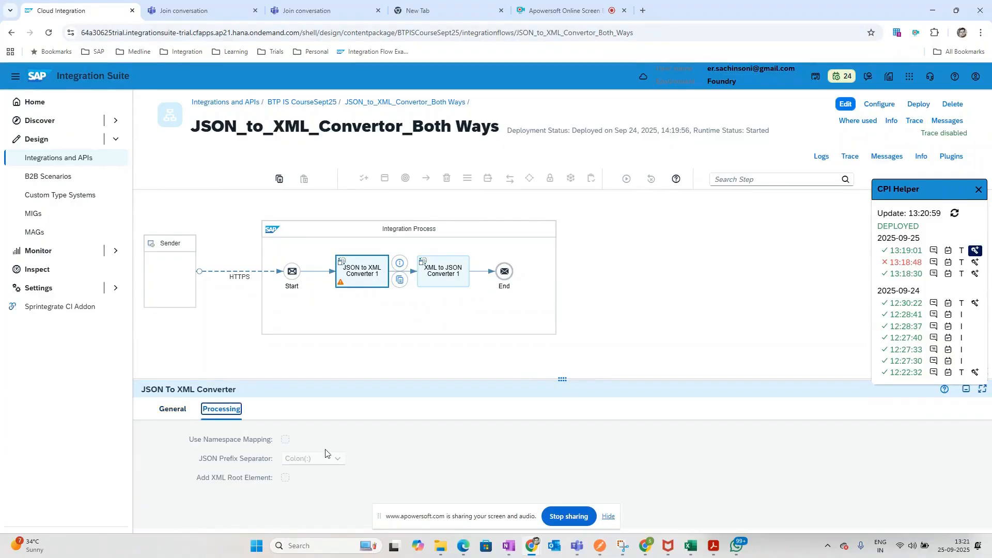
{"action": "left_click", "coordinate": [448, 278]}
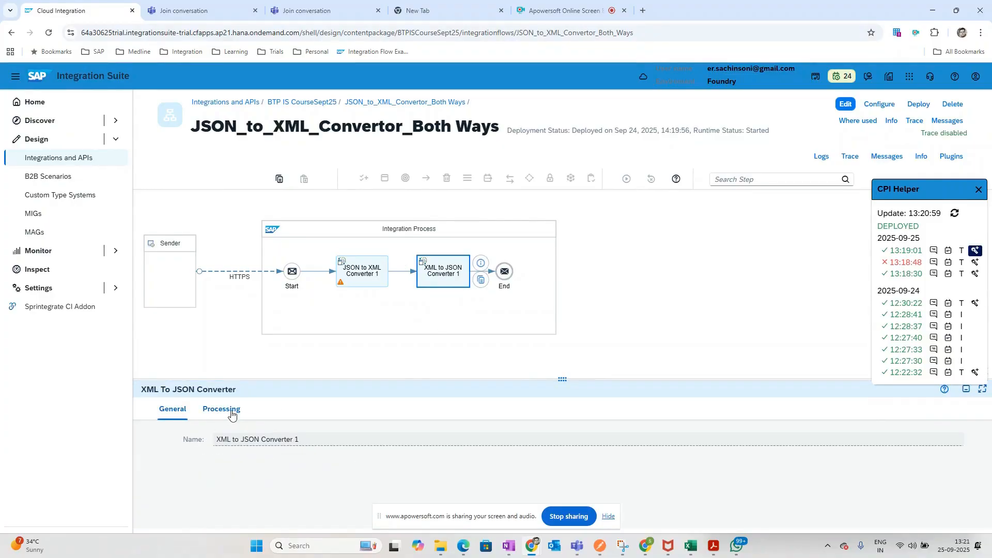
{"action": "left_click", "coordinate": [223, 409]}
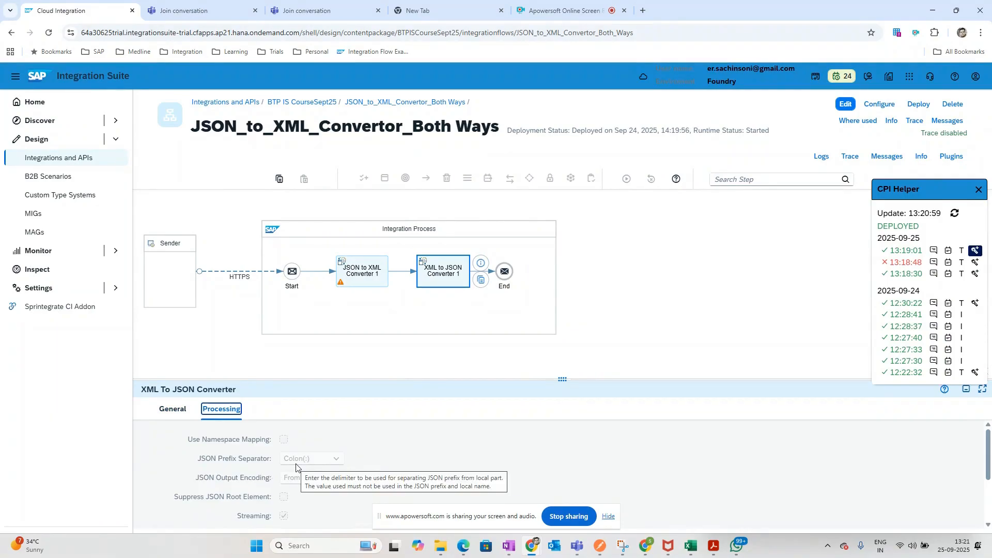
- Examine all processing settings of the XML to JSON Converter 1 step, including the XML elements specified for JSON array conversion
{"action": "scroll", "coordinate": [300, 500], "scroll_direction": "down", "scroll_amount": 2}
{"action": "left_click_drag", "start_coordinate": [343, 386], "coordinate": [343, 288]}
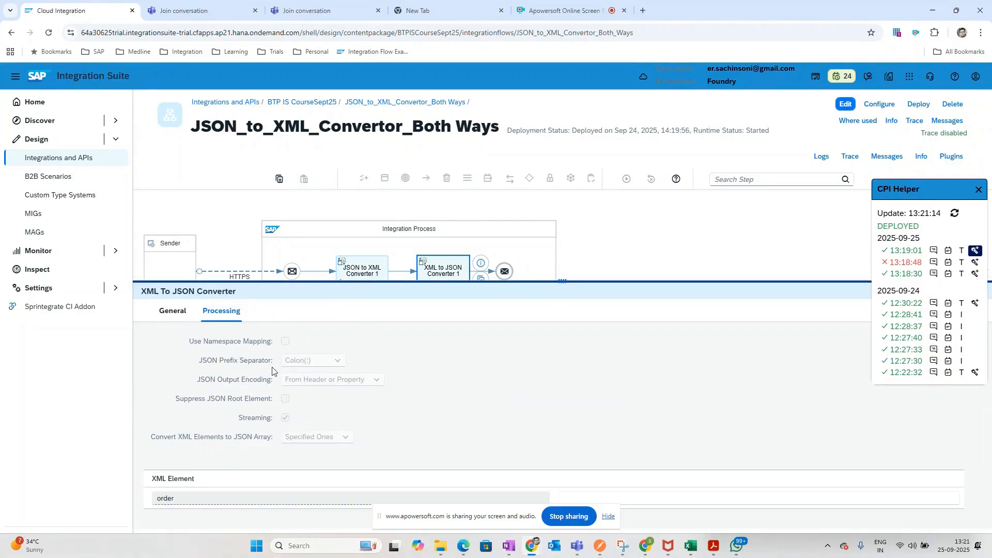
{"action": "mouse_move", "coordinate": [304, 368]}
{"action": "left_click_drag", "start_coordinate": [324, 280], "coordinate": [304, 233]}
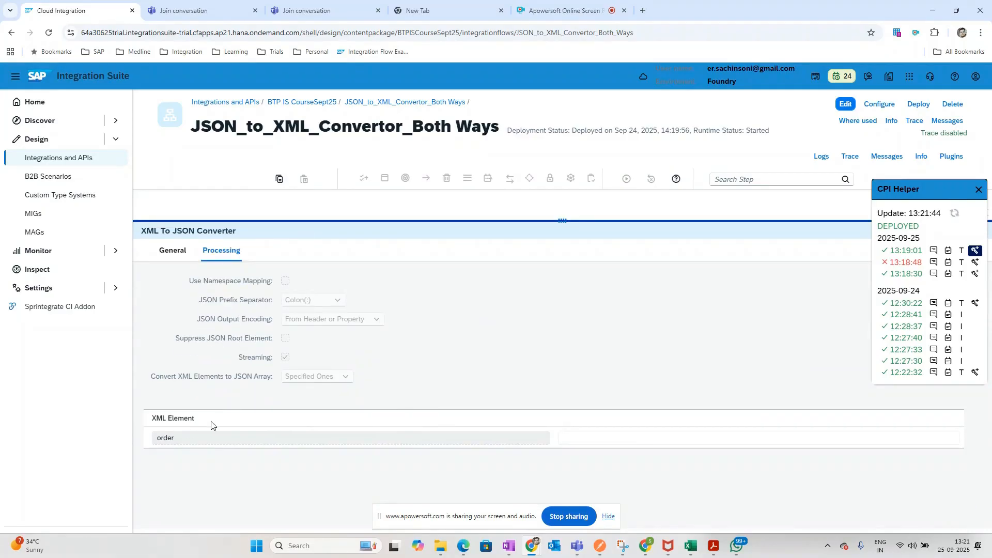
{"action": "left_click_drag", "start_coordinate": [739, 221], "coordinate": [715, 342]}
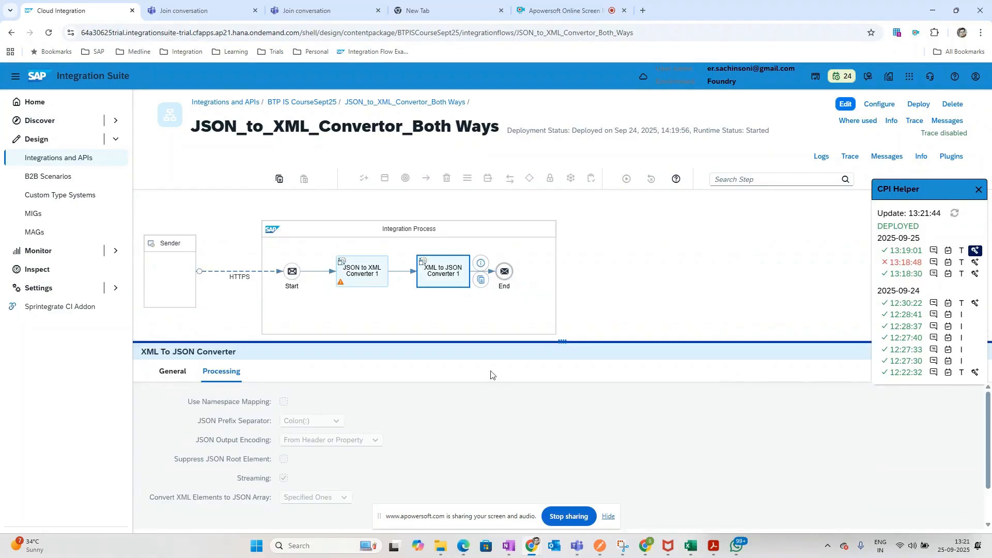
- Enable tracing for the both-ways flow, then send the Convertor I0 Bothways request from Postman
{"action": "left_click", "coordinate": [850, 158]}
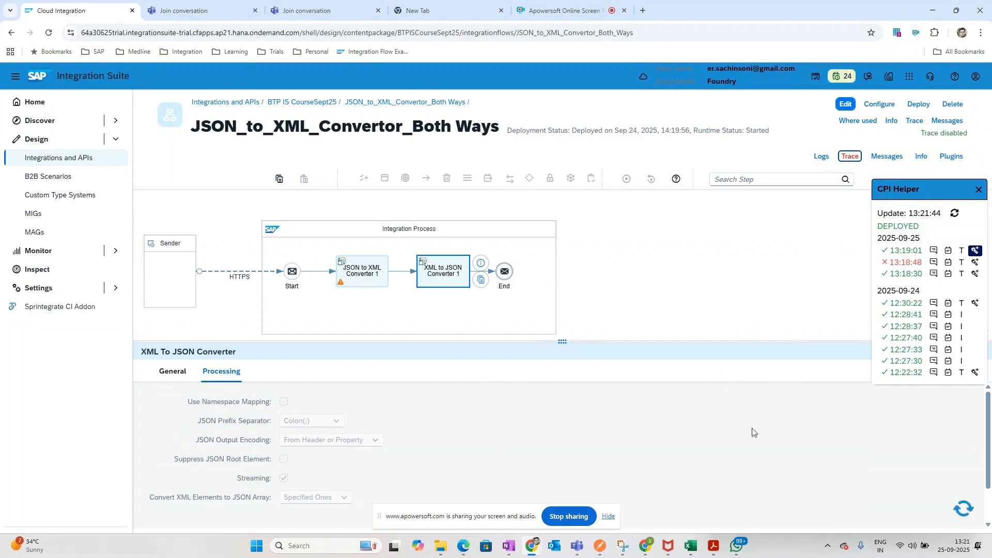
{"action": "left_click", "coordinate": [600, 545]}
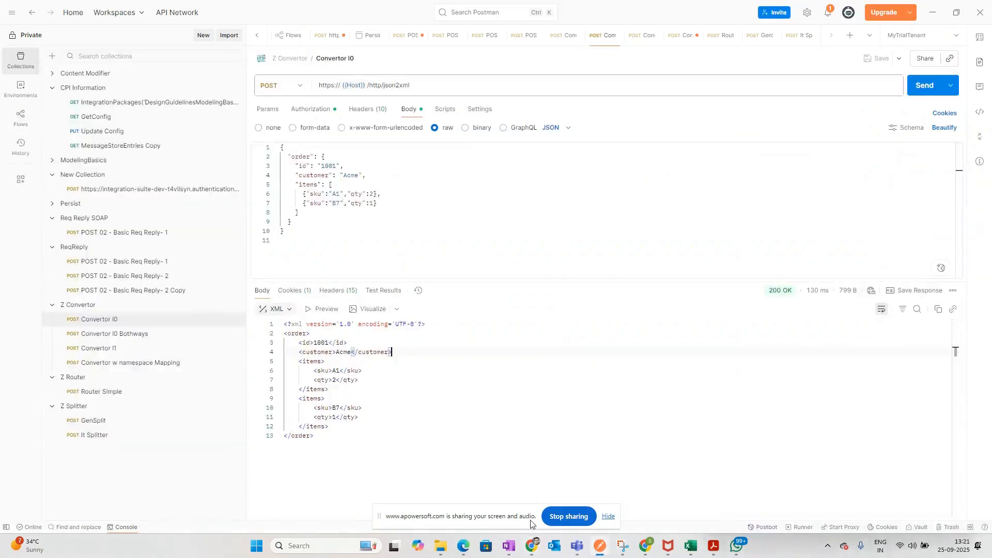
{"action": "left_click", "coordinate": [122, 335]}
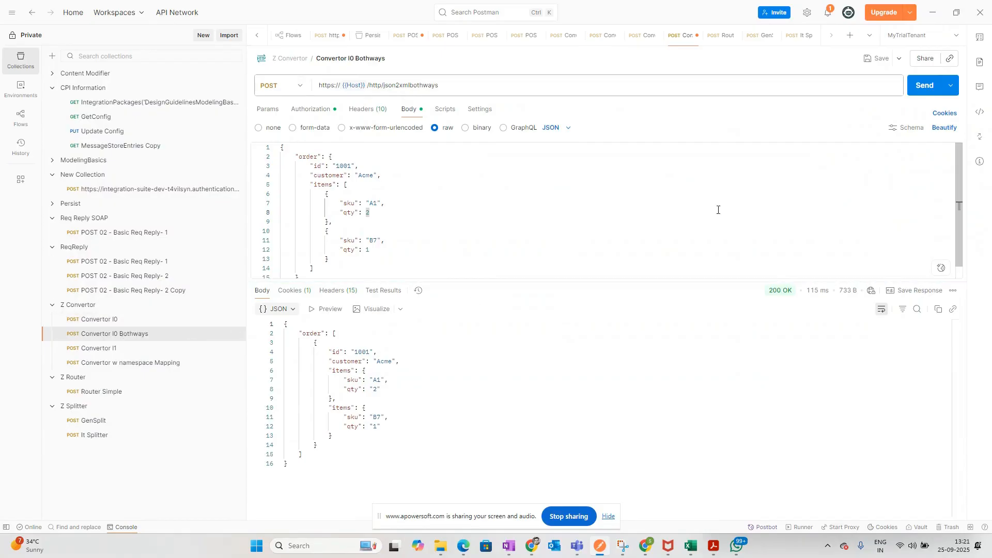
{"action": "left_click", "coordinate": [929, 93]}
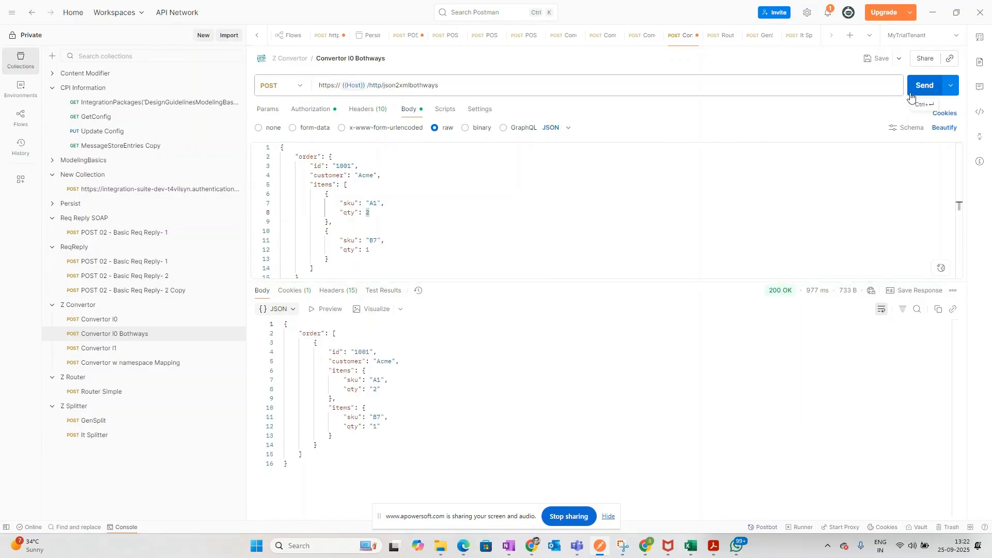
- Return to Integration Suite and check which XML elements the XML to JSON Converter turns into JSON arrays
{"action": "key", "text": "alt+Tab"}
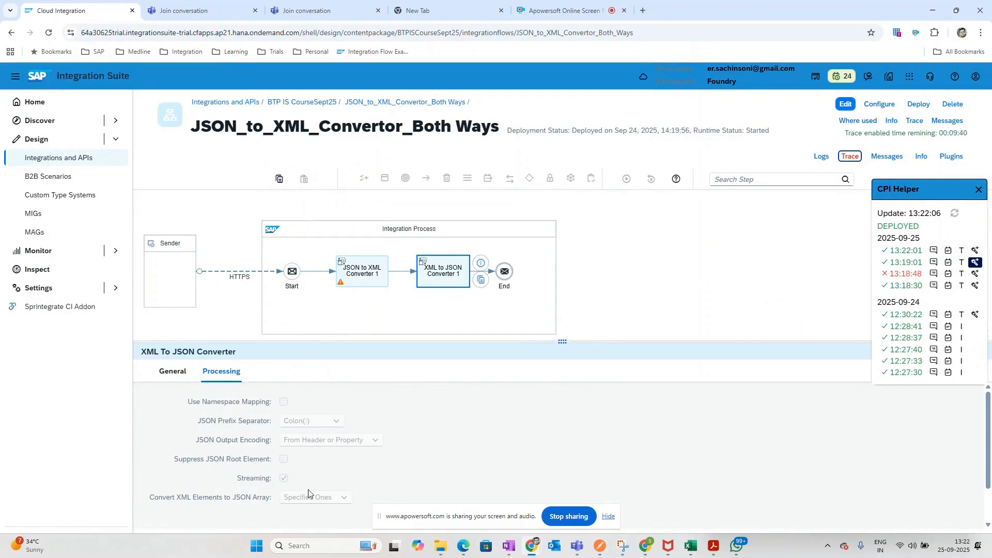
{"action": "scroll", "coordinate": [307, 494], "scroll_direction": "down", "scroll_amount": 2}
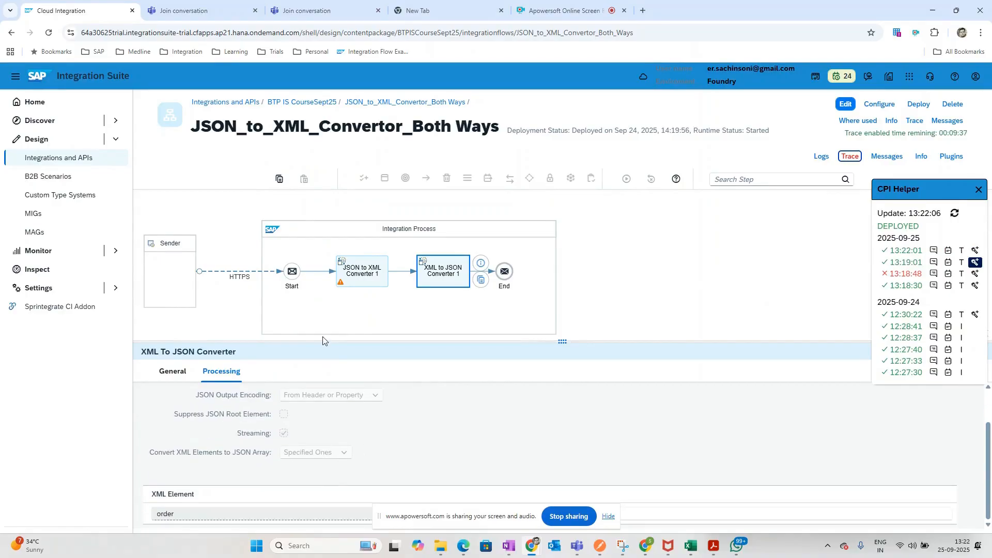
{"action": "left_click_drag", "start_coordinate": [326, 343], "coordinate": [320, 295]}
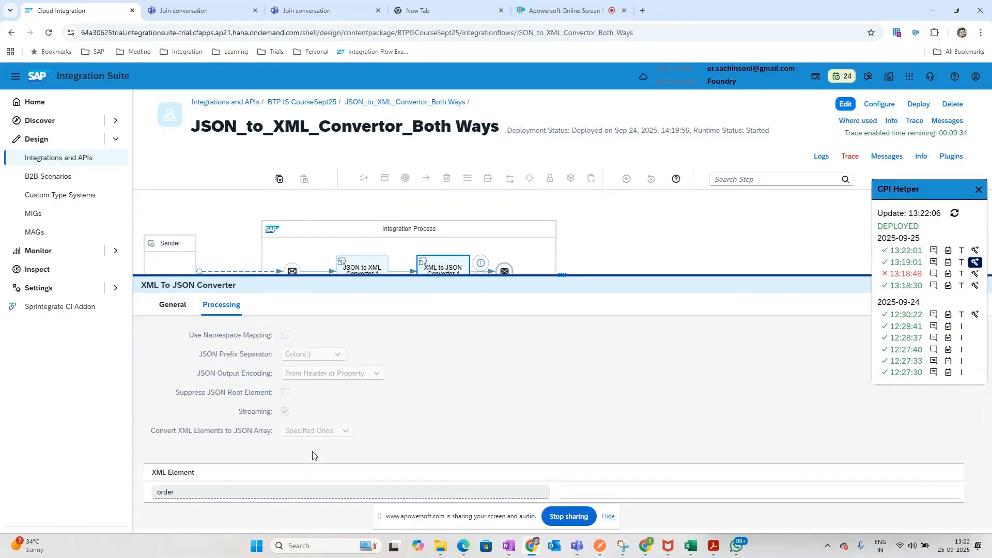
- Compare the order root and items array of the Postman request body with the converter's Suppress JSON Root Element option
{"action": "left_click", "coordinate": [600, 546]}
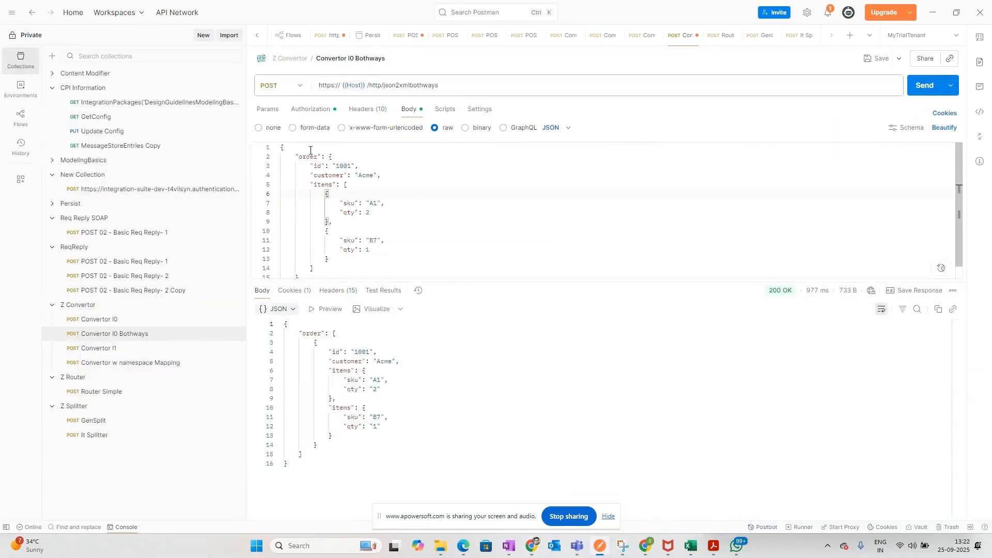
{"action": "left_click", "coordinate": [340, 155]}
{"action": "left_click", "coordinate": [350, 184]}
{"action": "key", "text": "alt+Tab"}
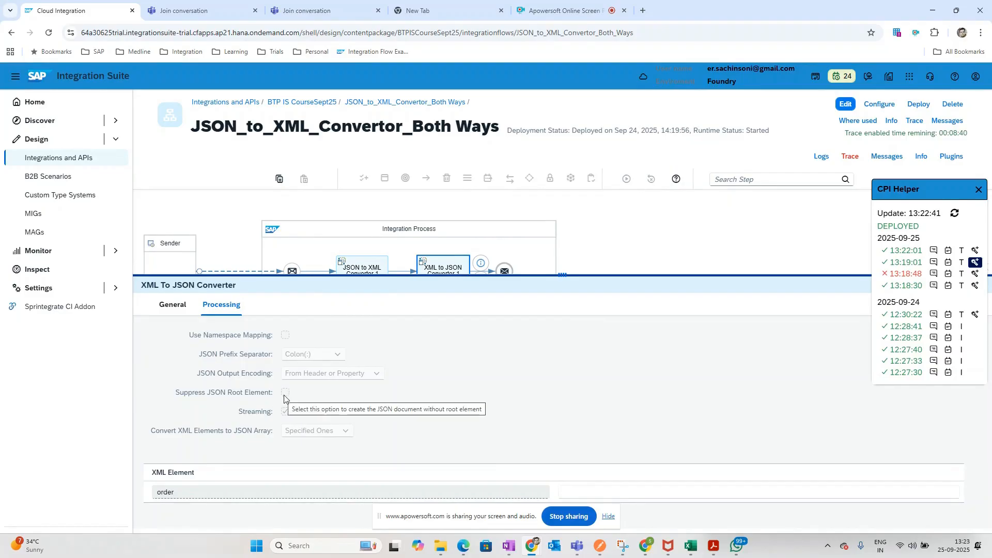
{"action": "key", "text": "alt+Tab"}
{"action": "double_click", "coordinate": [306, 155]}
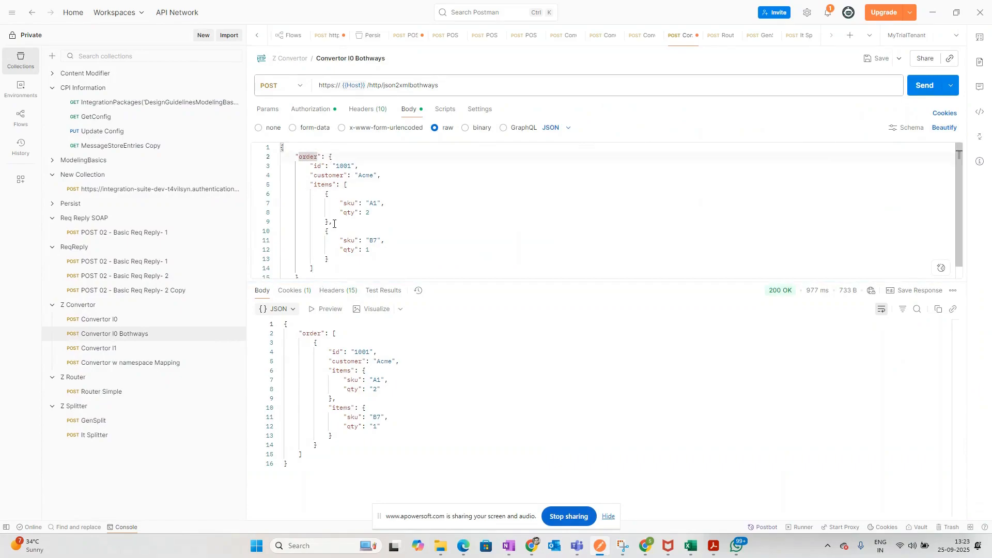
{"action": "key", "text": "alt+Tab"}
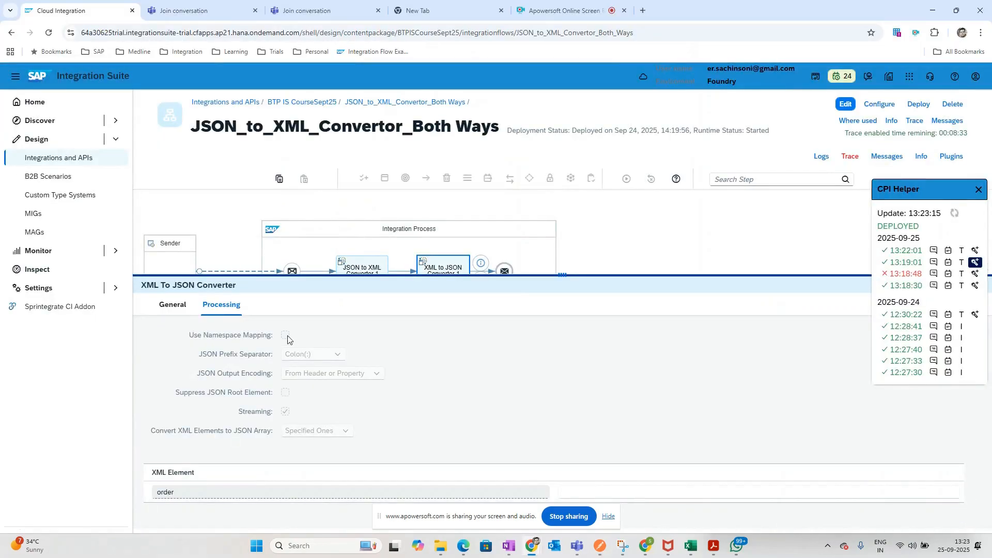
{"action": "left_click_drag", "start_coordinate": [436, 273], "coordinate": [437, 377]}
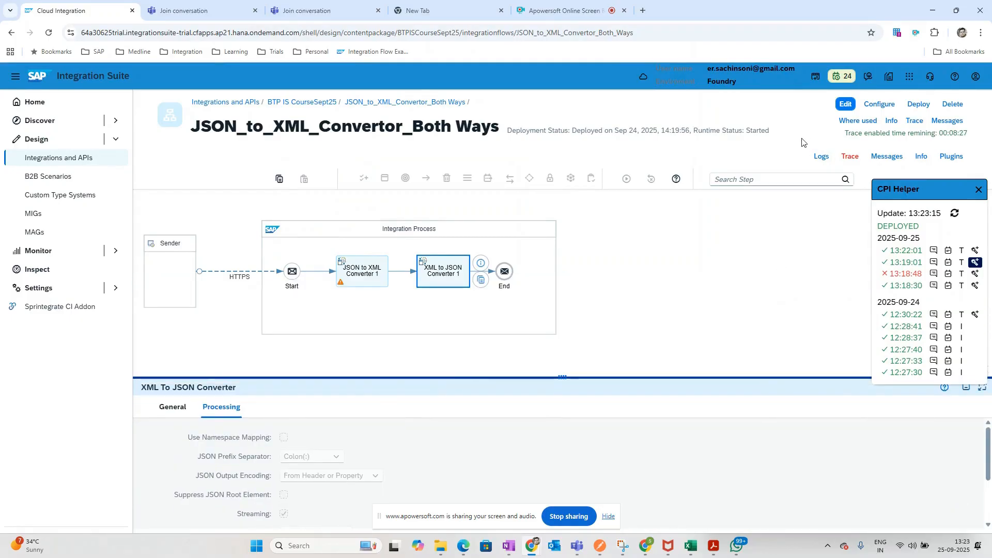
- Save and resend the Convertor I0 Bothways request in Postman, and inspect the order and items structures in the JSON response
{"action": "key", "text": "alt+Tab"}
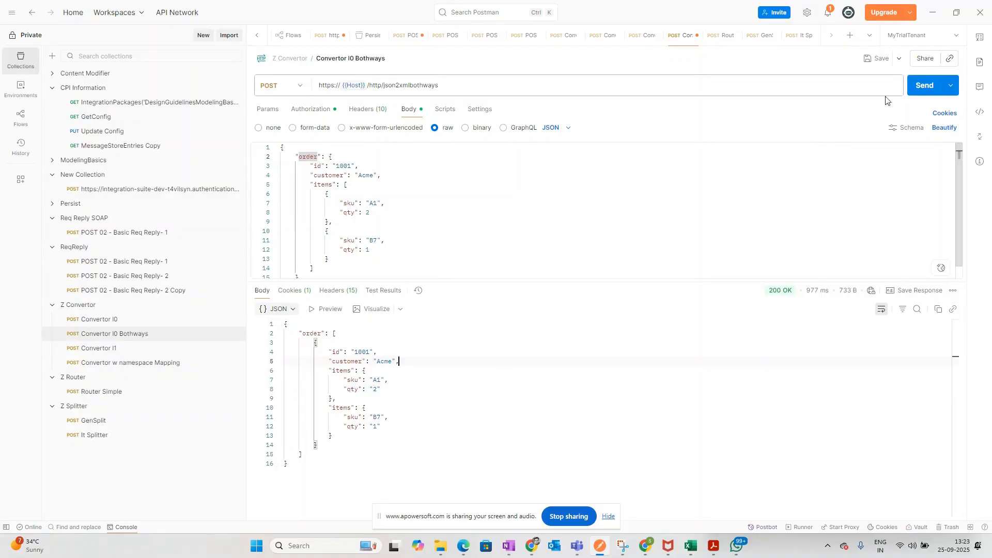
{"action": "left_click", "coordinate": [878, 58]}
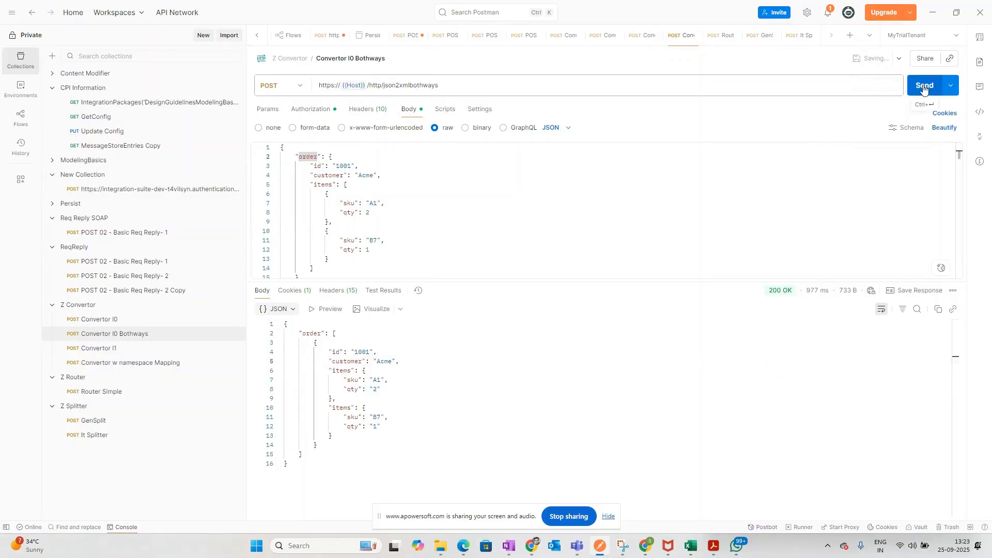
{"action": "left_click", "coordinate": [924, 88]}
{"action": "left_click", "coordinate": [466, 374]}
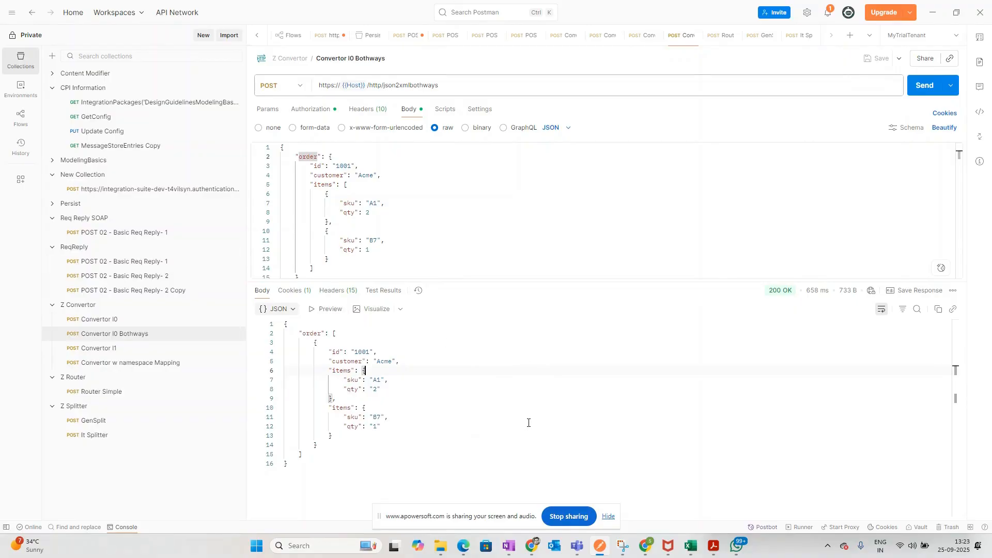
{"action": "left_click", "coordinate": [334, 335]}
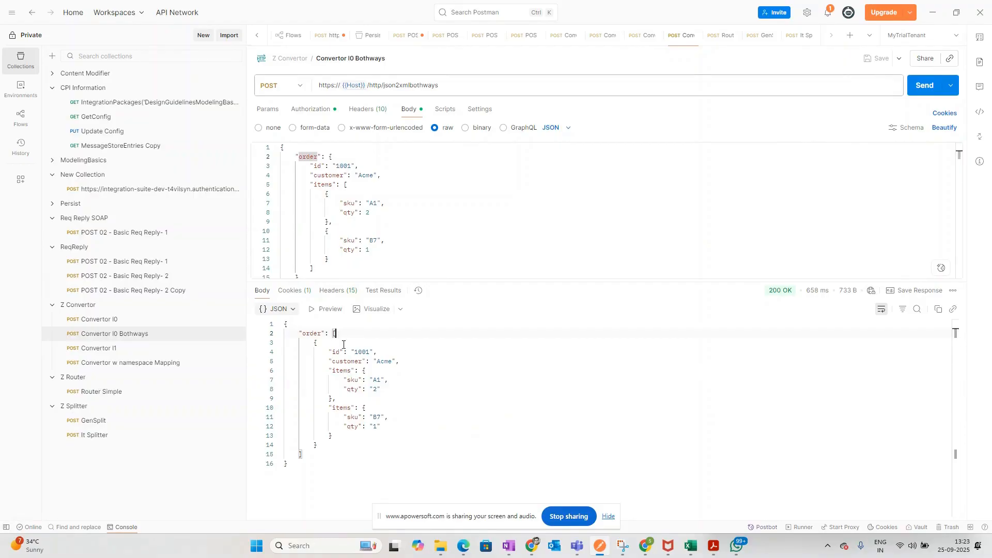
- Put the both-ways flow into edit mode in Integration Suite and open the processing settings of XML to JSON Converter 1
{"action": "key", "text": "alt+Tab"}
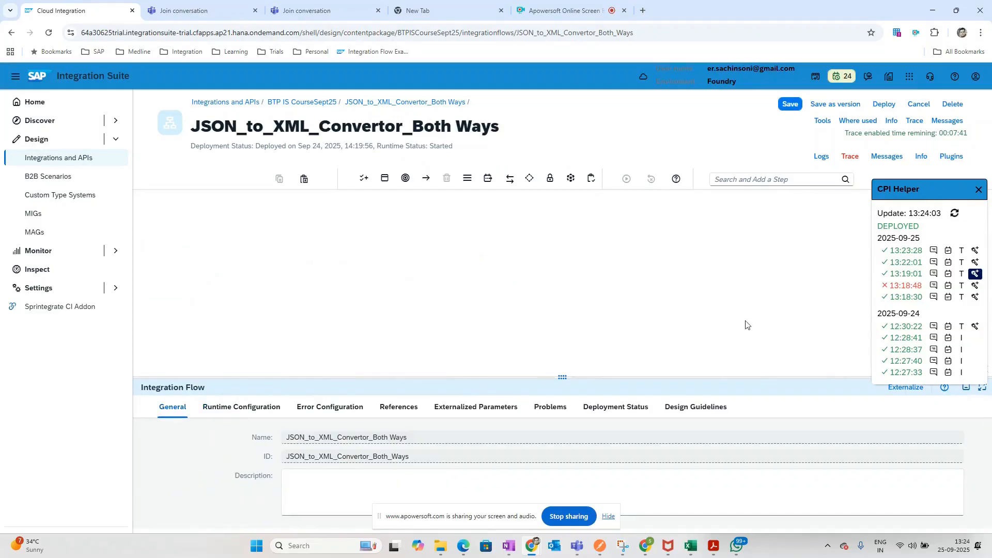
{"action": "left_click", "coordinate": [979, 189]}
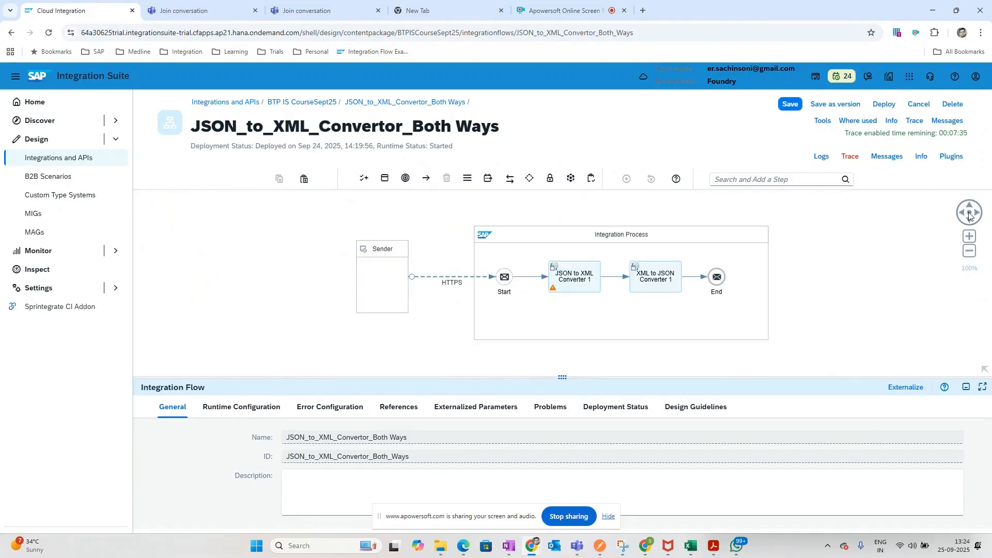
{"action": "left_click_drag", "start_coordinate": [627, 378], "coordinate": [626, 298]}
{"action": "left_click", "coordinate": [654, 257]}
{"action": "left_click", "coordinate": [218, 342]}
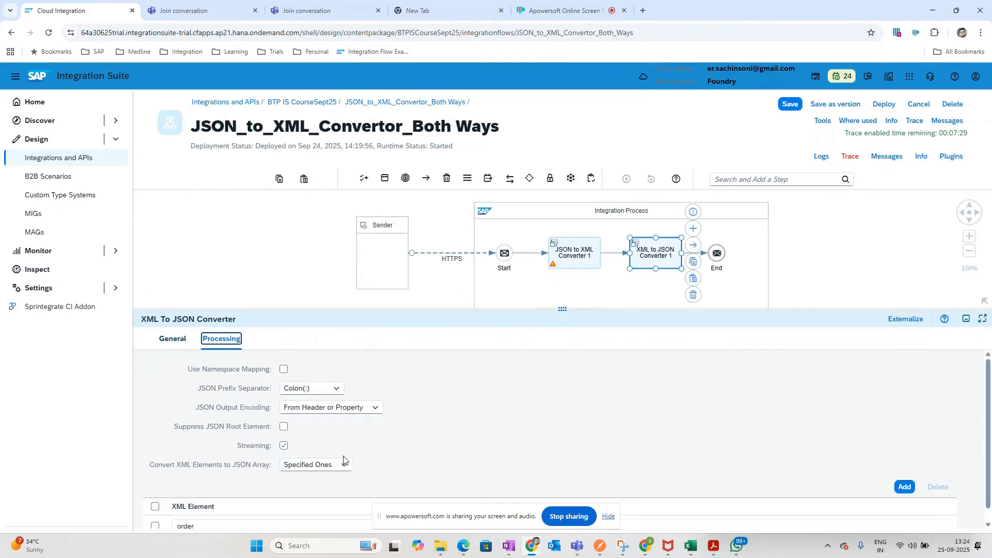
{"action": "left_click_drag", "start_coordinate": [376, 309], "coordinate": [376, 254]}
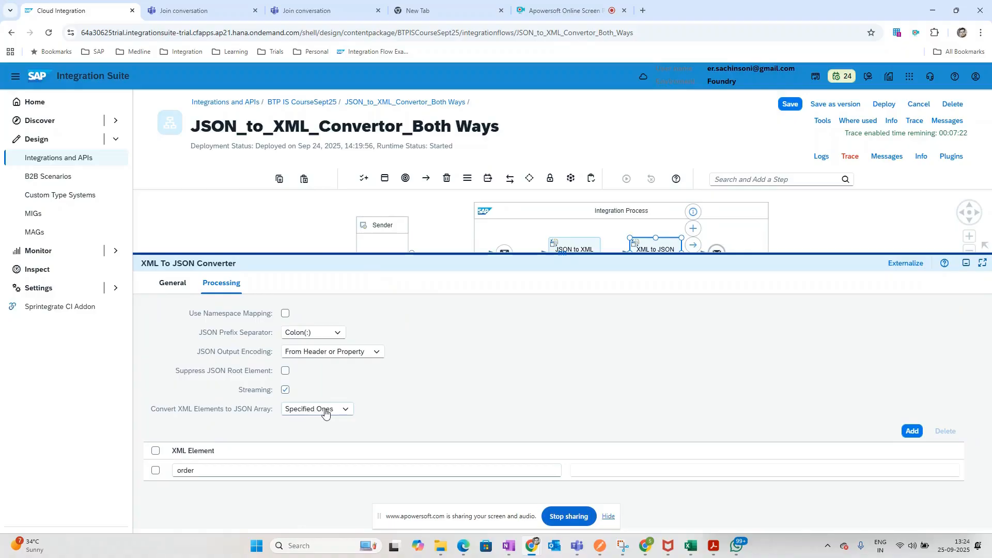
- Compare the items entries in the Postman response with the XML element specified for JSON array conversion in the converter
{"action": "key", "text": "alt+Tab"}
{"action": "left_click", "coordinate": [404, 352]}
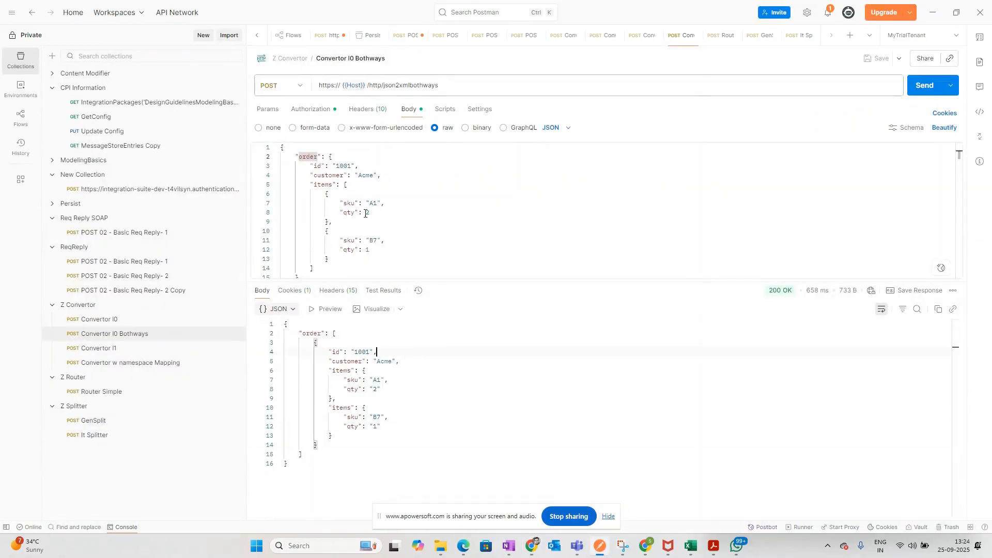
{"action": "left_click", "coordinate": [342, 371]}
{"action": "double_click", "coordinate": [343, 372]}
{"action": "key", "text": "alt+Tab"}
{"action": "left_click_drag", "start_coordinate": [221, 469], "coordinate": [133, 469]}
{"action": "key", "text": "alt+Tab"}
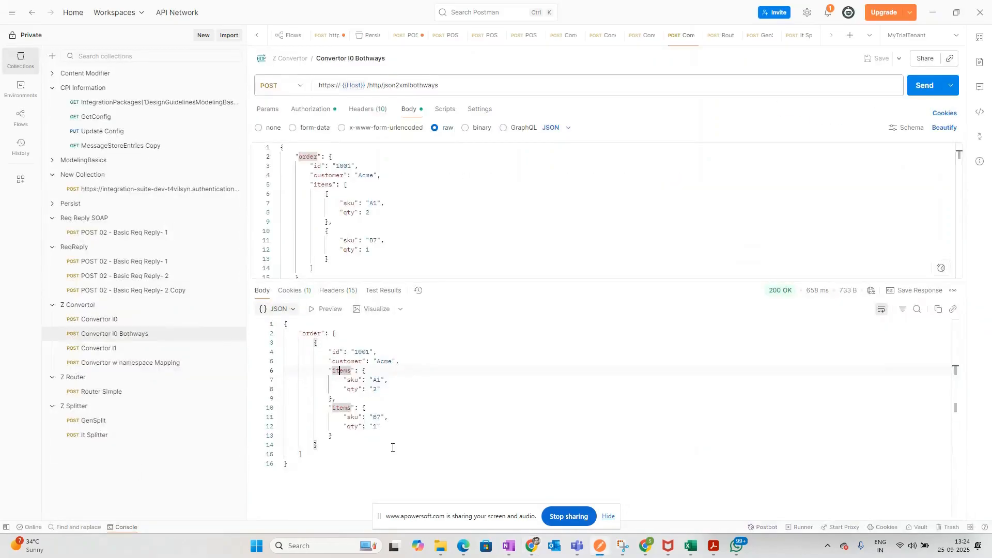
{"action": "key", "text": "alt+Tab"}
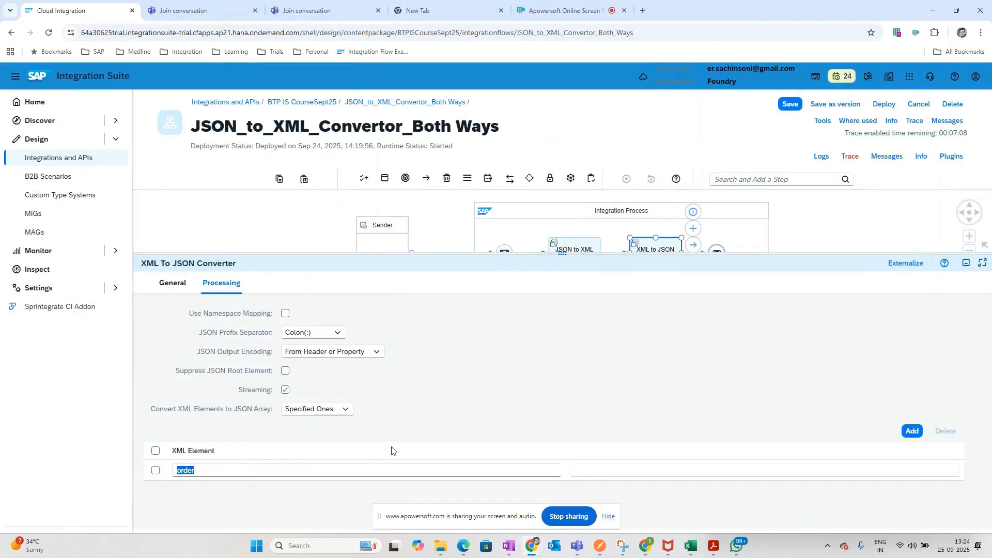
{"action": "key", "text": "alt+Tab"}
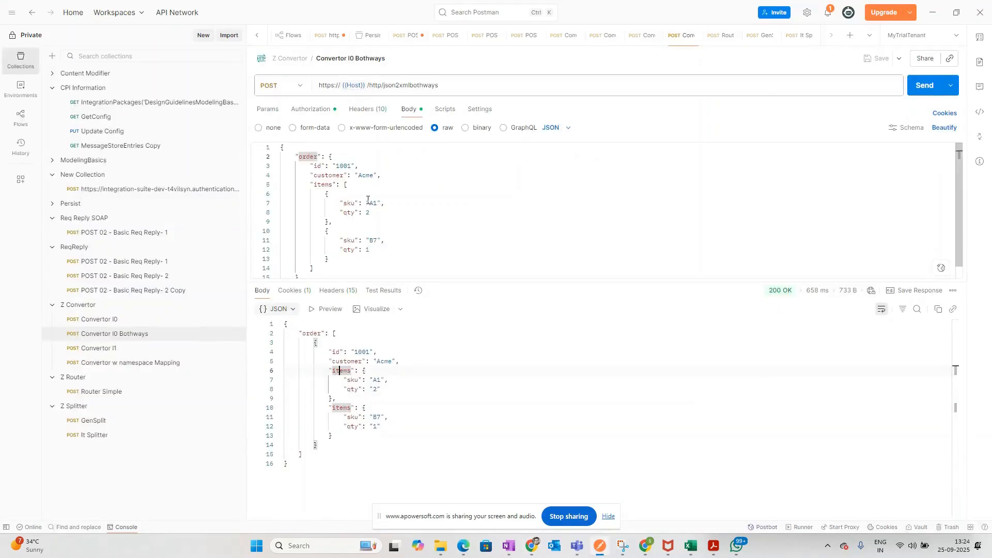
{"action": "key", "text": "alt+Tab"}
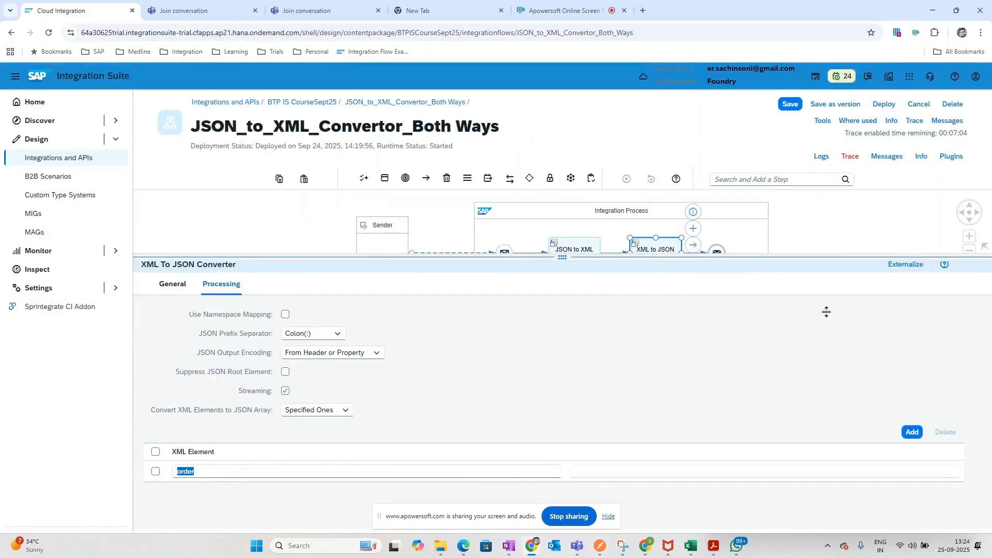
- View the beautified traced body before XML to JSON Converter 1 for the 13:23:28 message, and close the trace content
{"action": "left_click", "coordinate": [884, 156]}
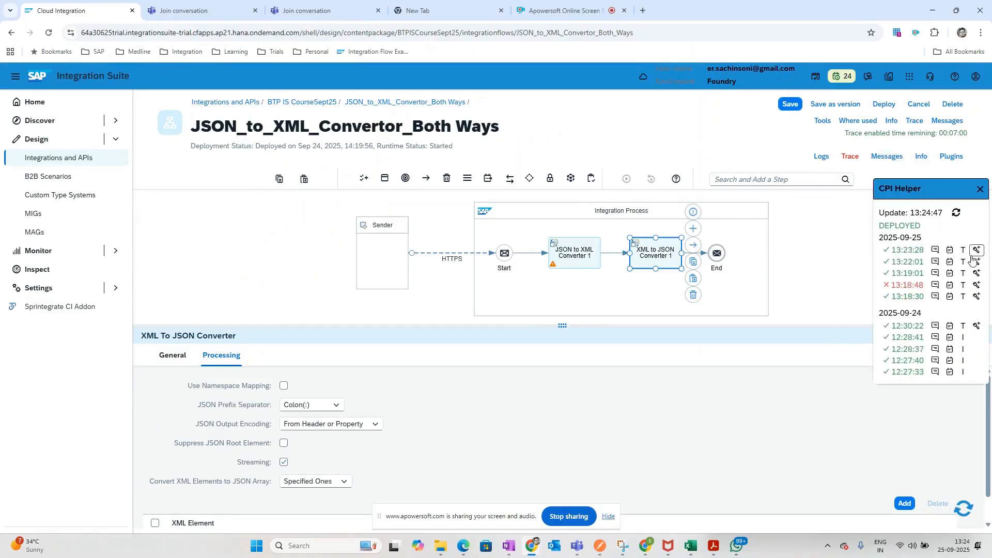
{"action": "left_click", "coordinate": [976, 250]}
{"action": "left_click", "coordinate": [662, 256]}
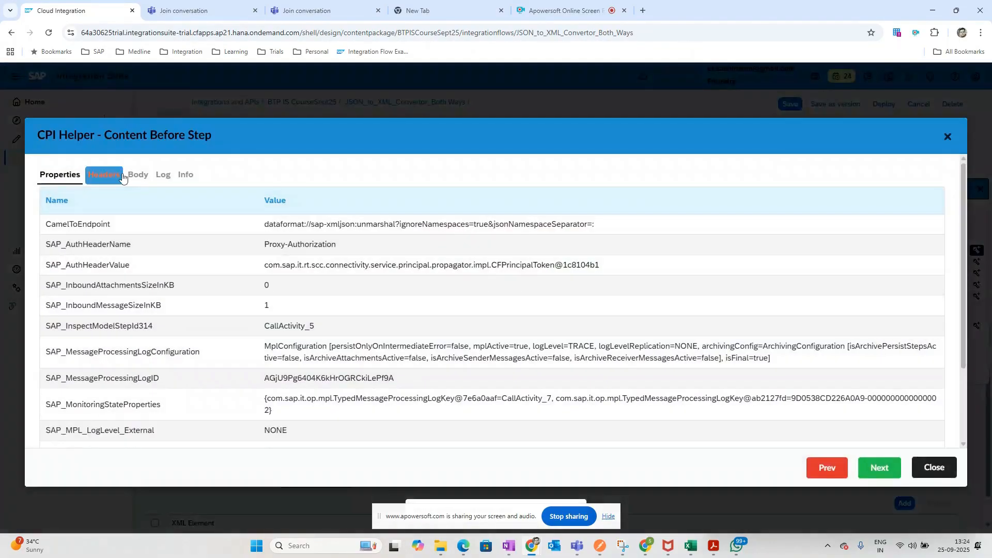
{"action": "left_click", "coordinate": [137, 175]}
{"action": "left_click", "coordinate": [57, 193]}
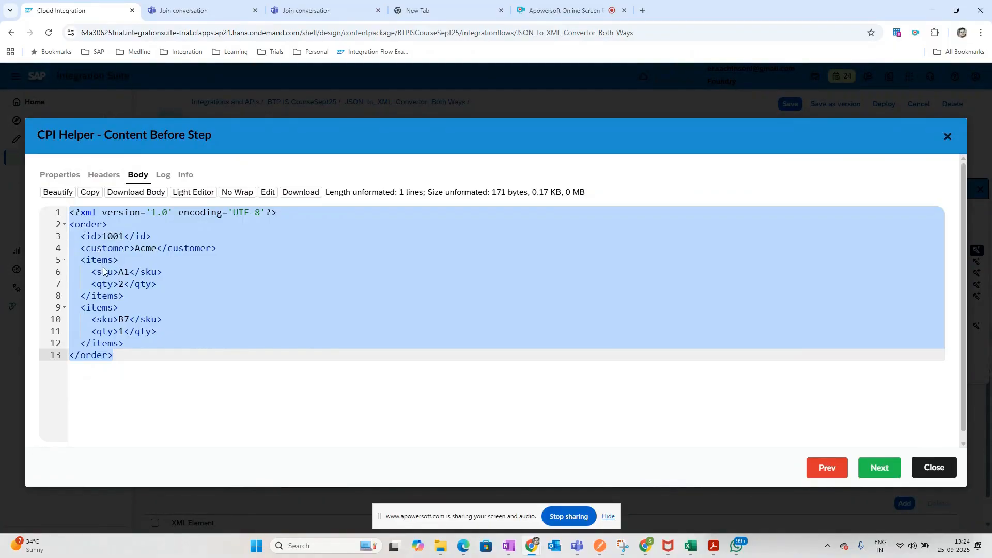
{"action": "left_click", "coordinate": [933, 467]}
- Change the XML element specified for JSON array conversion in the XML to JSON Converter to items
{"action": "left_click_drag", "start_coordinate": [416, 326], "coordinate": [413, 250]}
{"action": "left_click_drag", "start_coordinate": [205, 467], "coordinate": [142, 467]}
{"action": "type", "text": "items"}
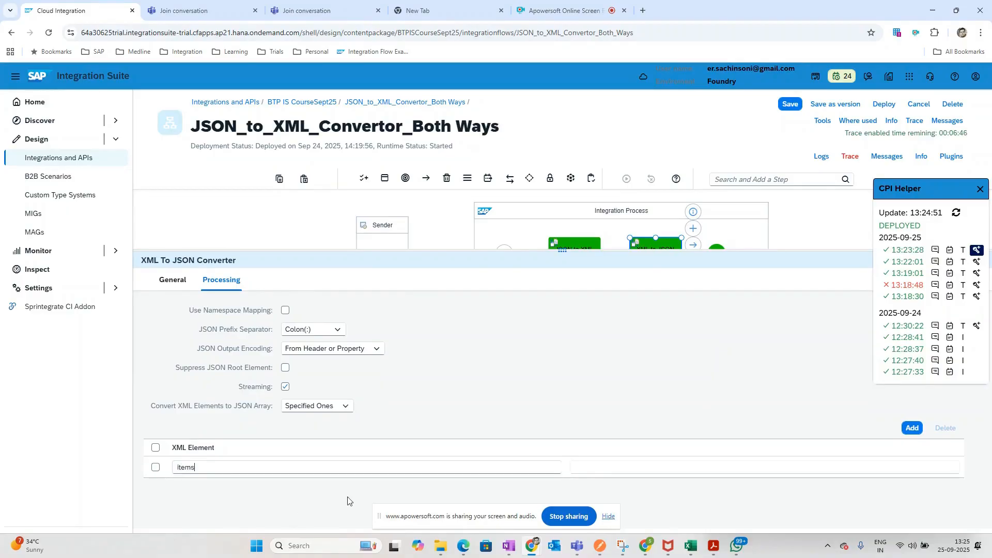
- Recheck the items entries in the Postman response, then save and deploy the flow on the Cloud Integration runtime profile
{"action": "key", "text": "alt+Tab"}
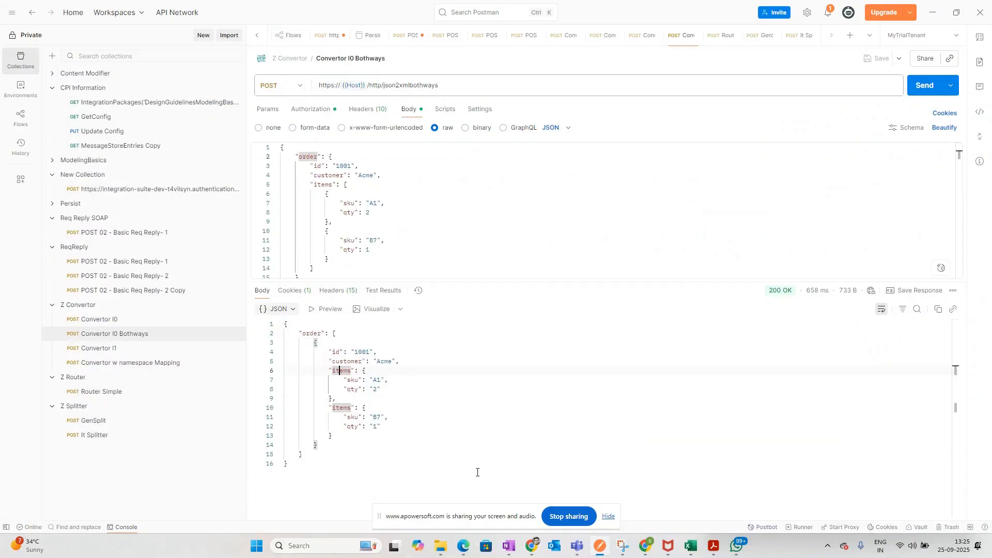
{"action": "key", "text": "alt+Tab"}
{"action": "left_click", "coordinate": [883, 104]}
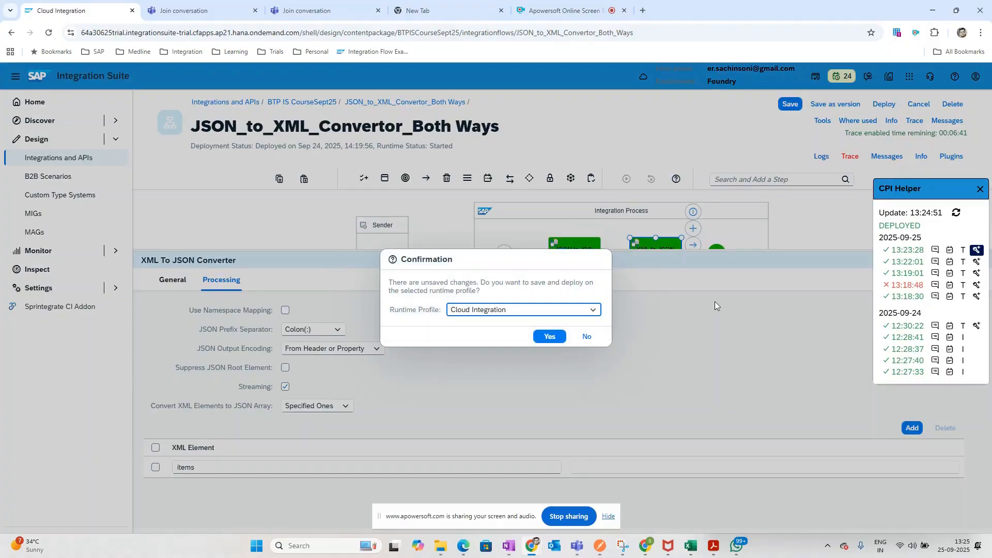
{"action": "left_click", "coordinate": [556, 337]}
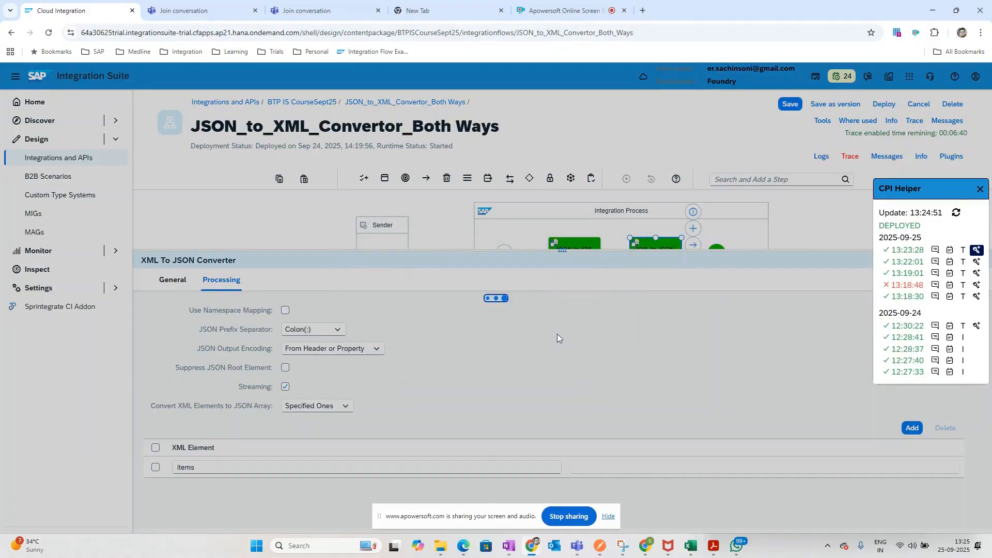
- Acknowledge the deployment message and check the integration flow's deployment status
{"action": "left_click", "coordinate": [584, 321]}
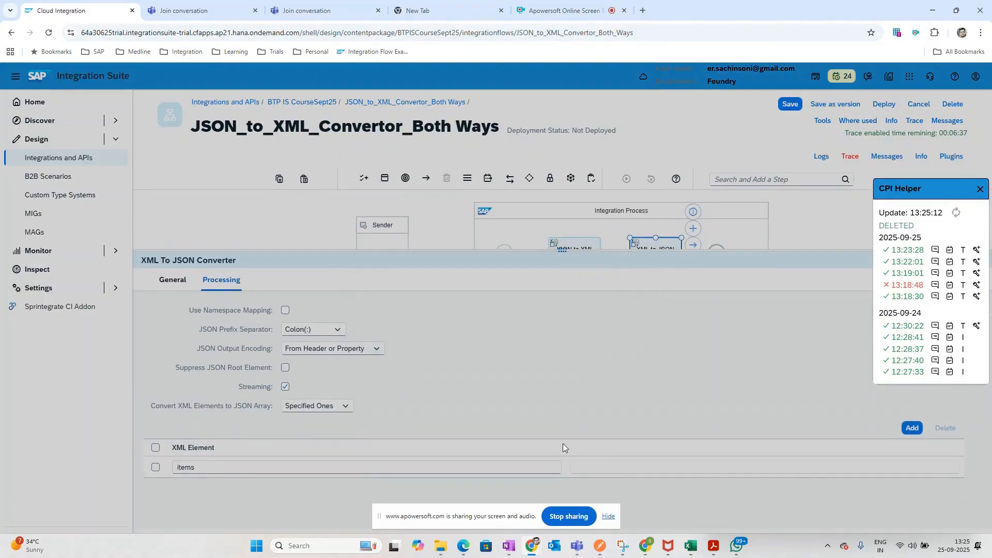
{"action": "left_click", "coordinate": [797, 229]}
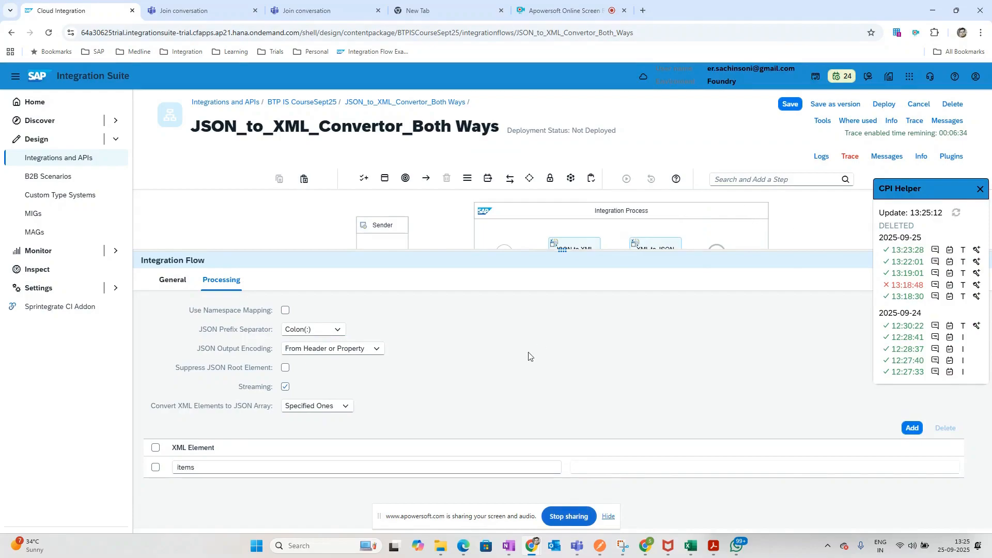
{"action": "left_click", "coordinate": [616, 280]}
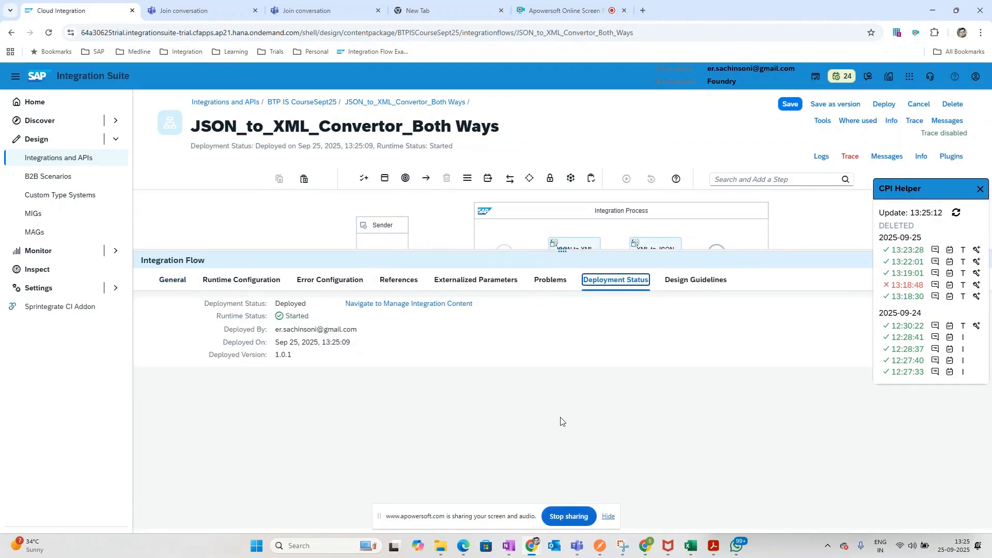
- Switch to Postman, resend the Convertor I0 Bothways request and examine the items entries in the response
{"action": "left_click", "coordinate": [600, 546]}
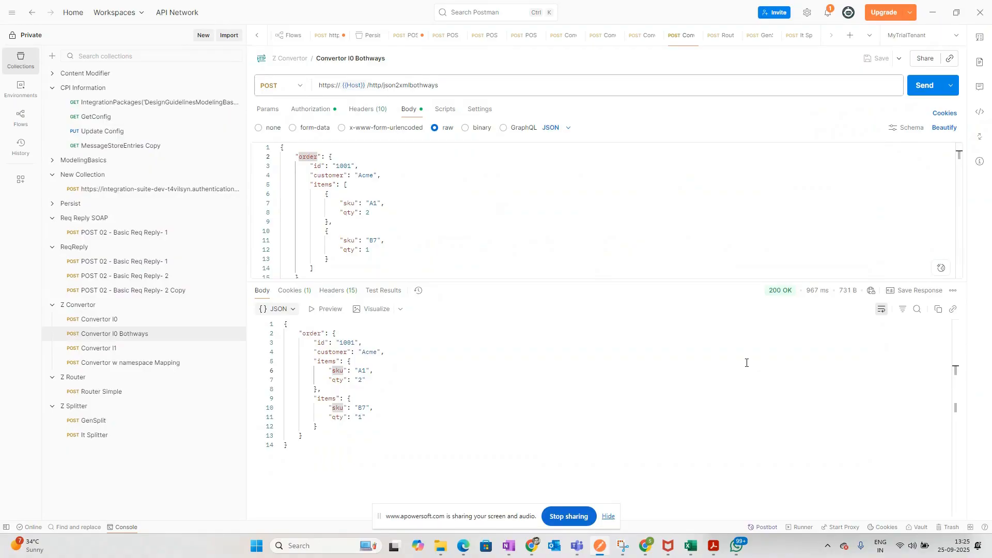
{"action": "left_click_drag", "start_coordinate": [353, 361], "coordinate": [299, 370]}
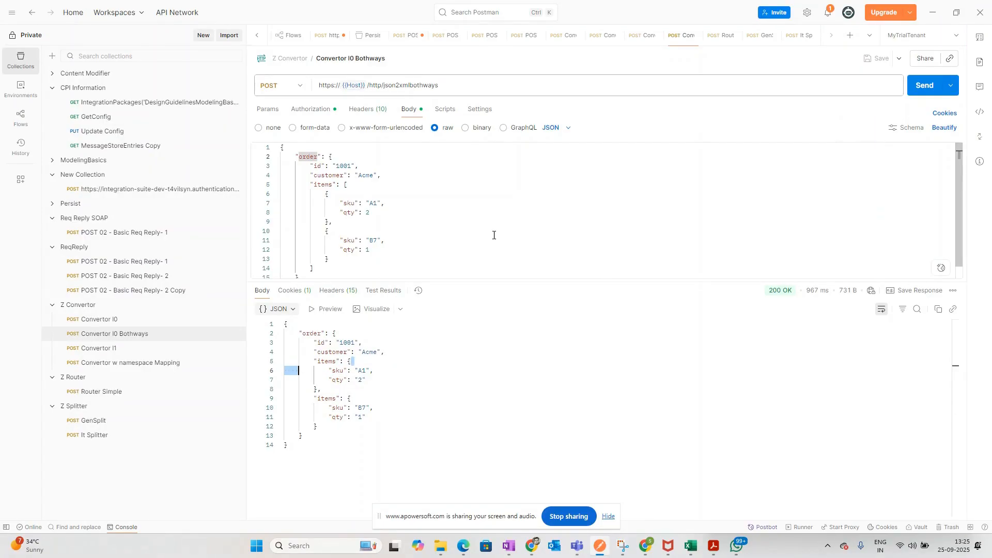
{"action": "left_click_drag", "start_coordinate": [352, 362], "coordinate": [314, 361]}
{"action": "left_click", "coordinate": [500, 400]}
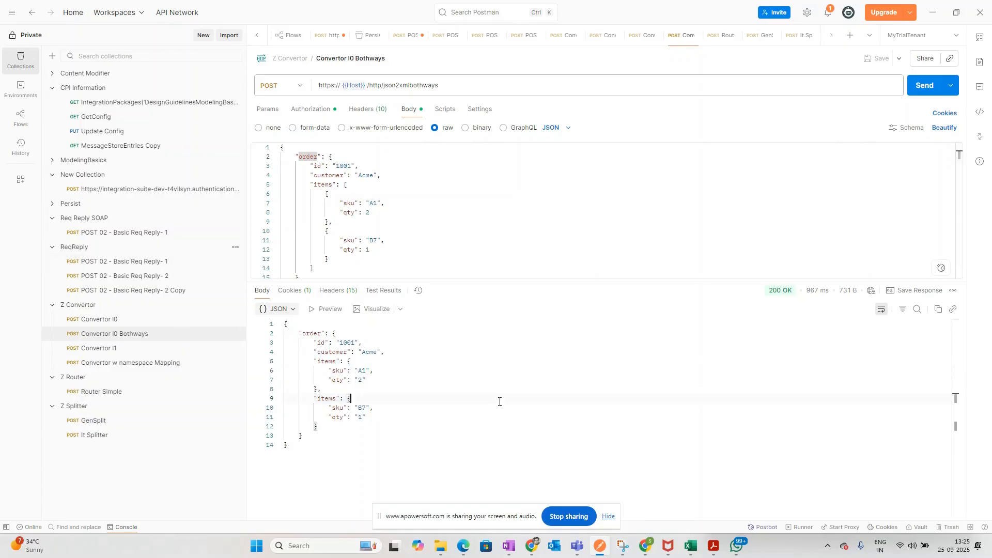
- Compare the XML to JSON Converter 1 processing settings in Integration Suite with the Postman request and response
{"action": "key", "text": "alt+Tab"}
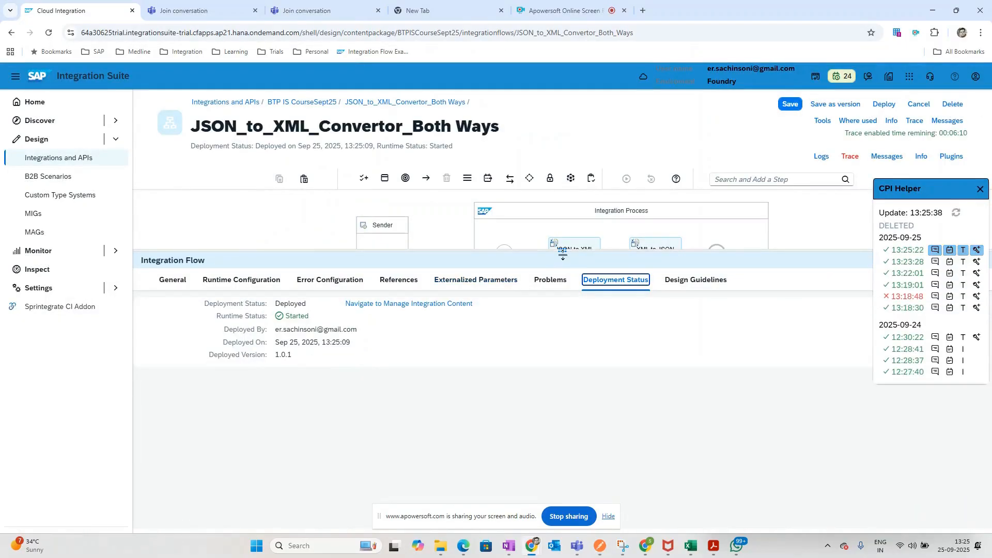
{"action": "left_click_drag", "start_coordinate": [563, 265], "coordinate": [563, 388]}
{"action": "left_click", "coordinate": [655, 255]}
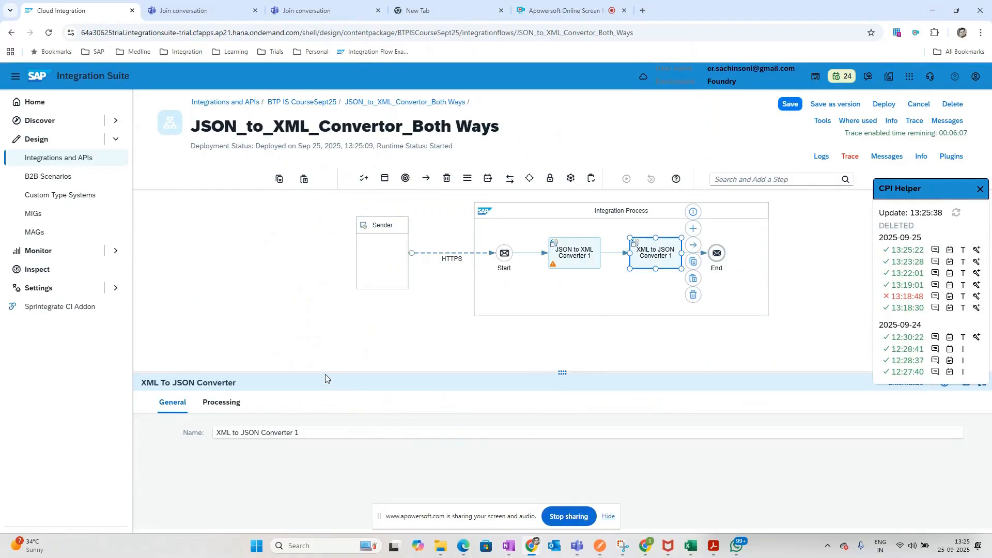
{"action": "left_click_drag", "start_coordinate": [325, 372], "coordinate": [230, 279]}
{"action": "left_click", "coordinate": [228, 309]}
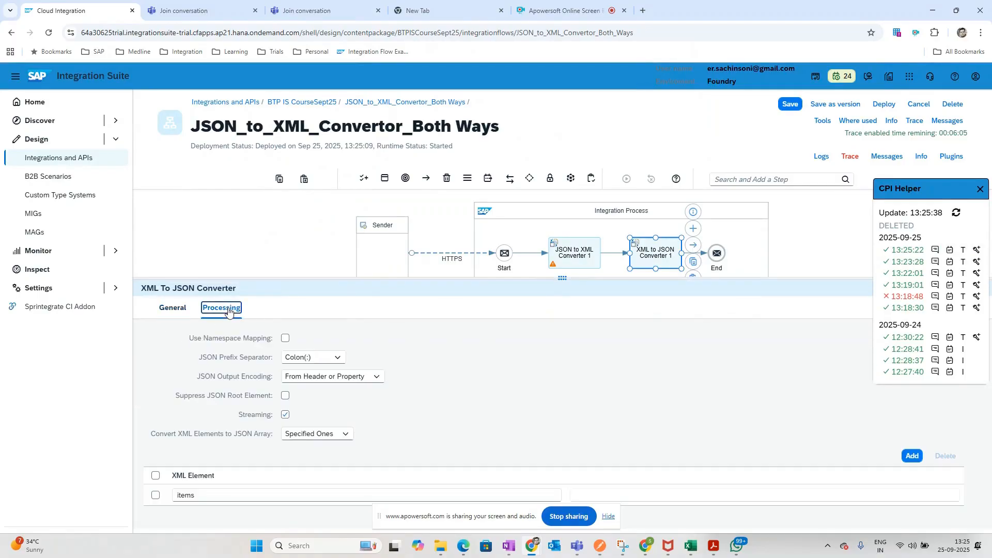
{"action": "left_click_drag", "start_coordinate": [354, 278], "coordinate": [351, 262]}
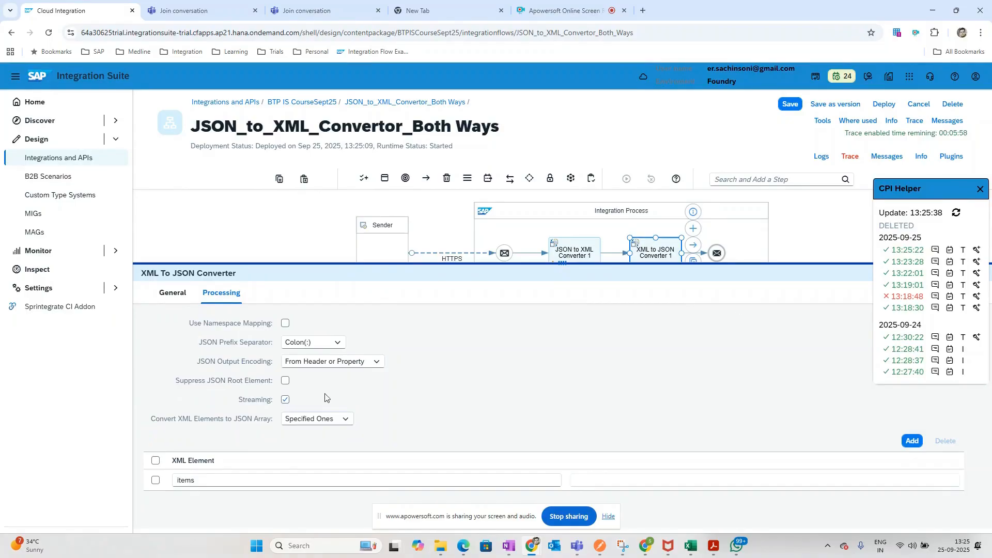
{"action": "key", "text": "alt+Tab"}
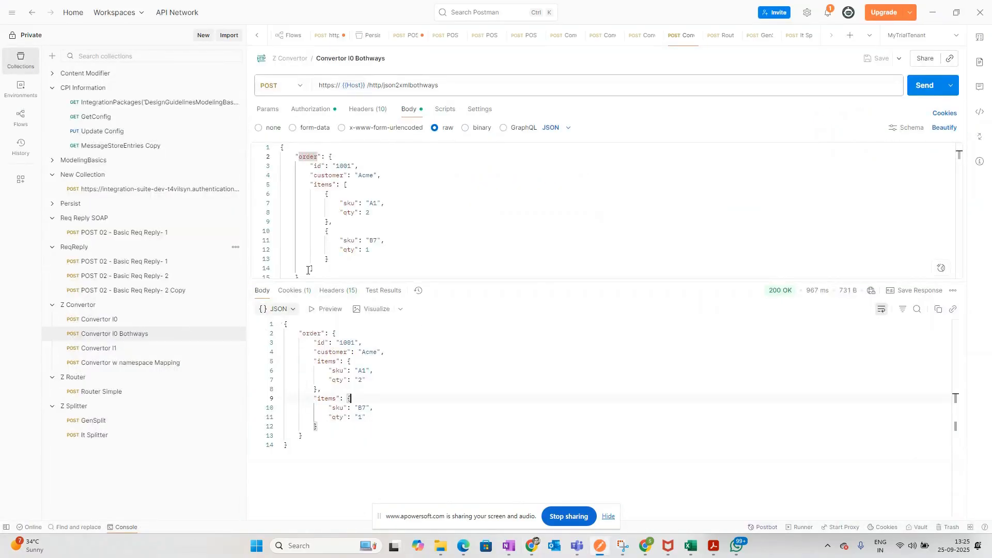
- View the beautified traced body before XML to JSON Converter 1 for the 13:25:22 message, and close the trace content
{"action": "key", "text": "alt+Tab"}
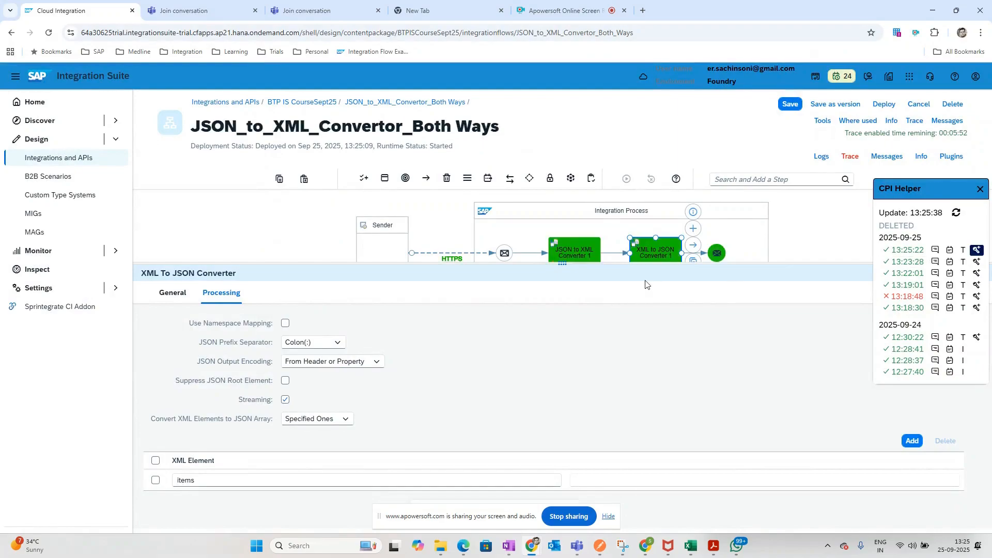
{"action": "left_click", "coordinate": [661, 253]}
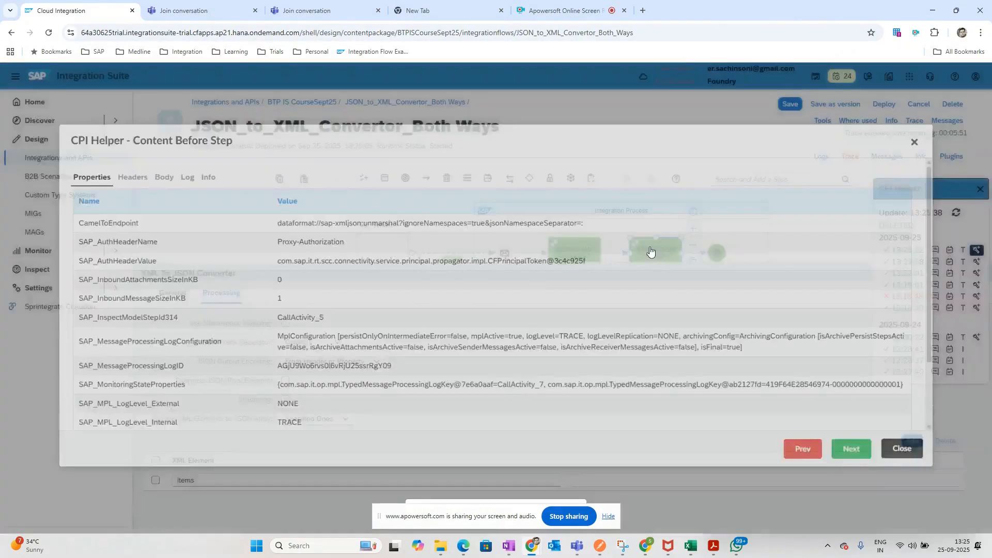
{"action": "left_click", "coordinate": [138, 175]}
{"action": "left_click", "coordinate": [59, 192]}
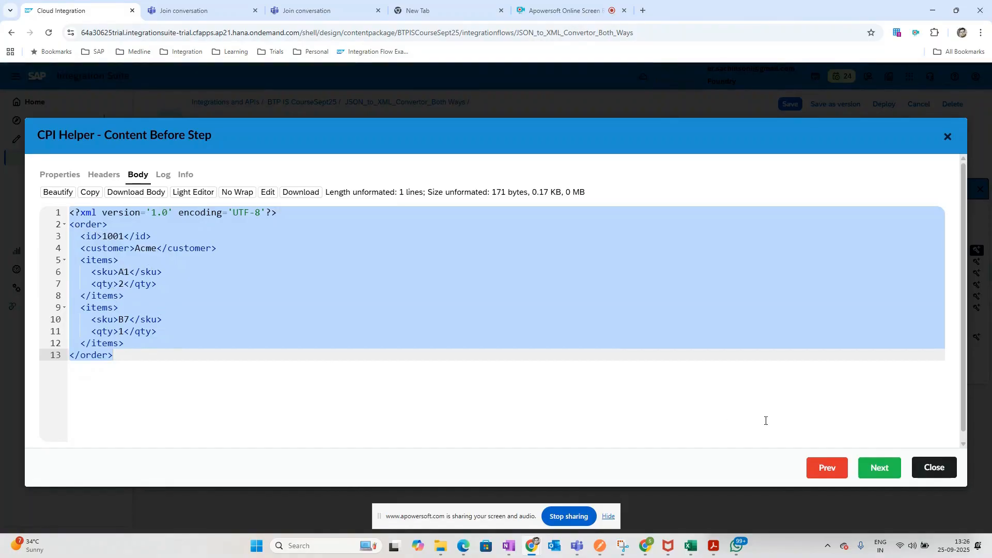
{"action": "left_click", "coordinate": [947, 137]}
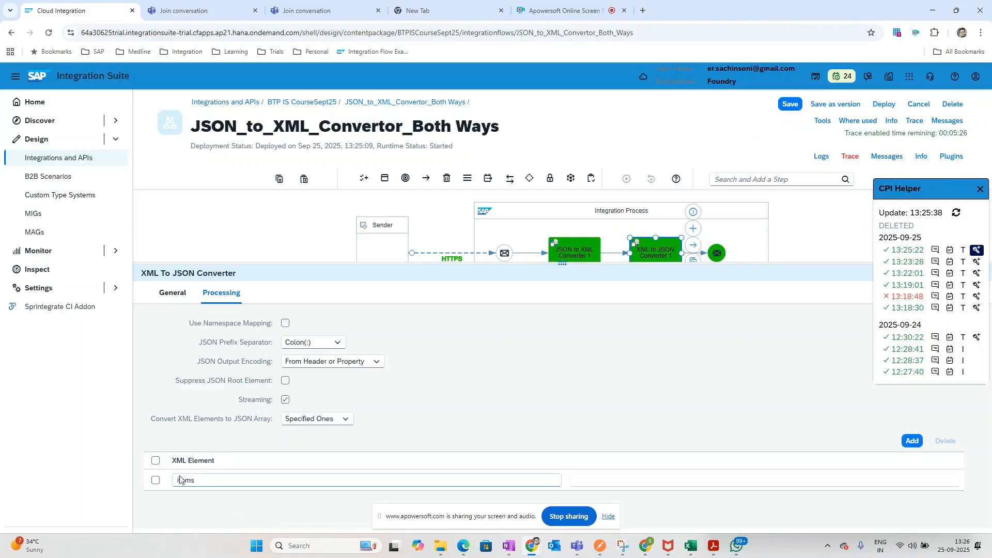
- Change the XML element specified for JSON array conversion to order/items and deploy the flow
{"action": "type", "text": "order/"}
{"action": "left_click", "coordinate": [884, 104]}
{"action": "left_click", "coordinate": [547, 337]}
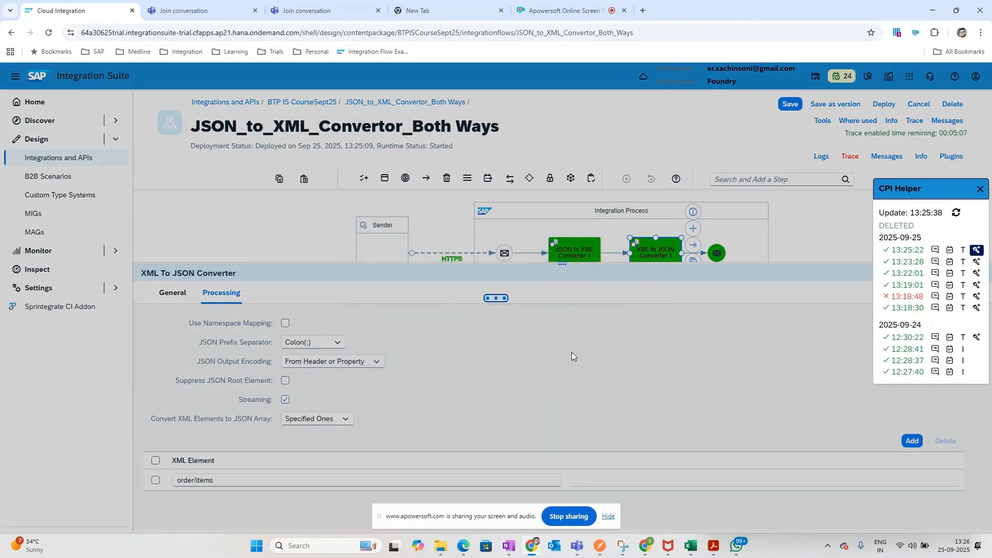
{"action": "left_click", "coordinate": [584, 321]}
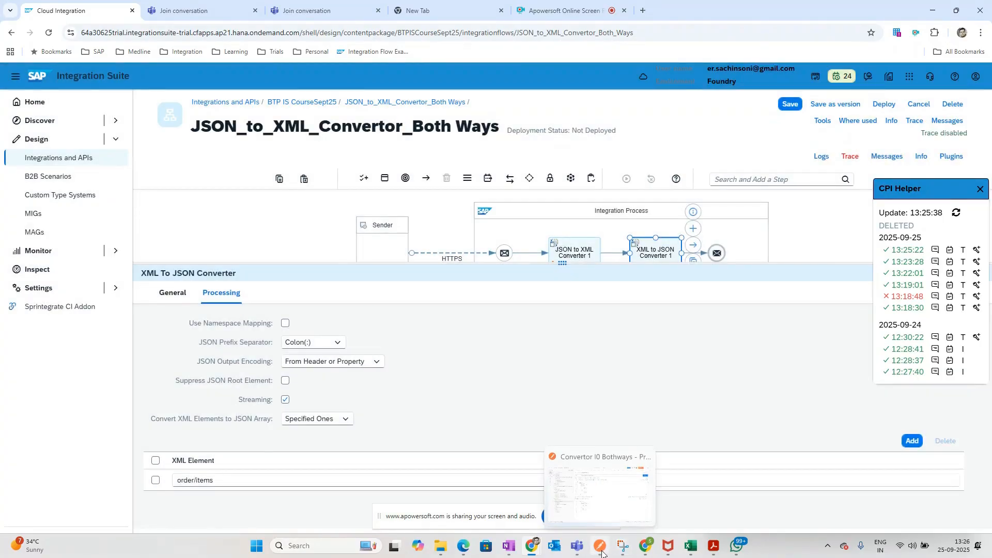
- Resend the Convertor I0 Bothways request in Postman and compare the response's items structure with the converter's specified XML element
{"action": "left_click", "coordinate": [600, 546]}
{"action": "left_click", "coordinate": [920, 86]}
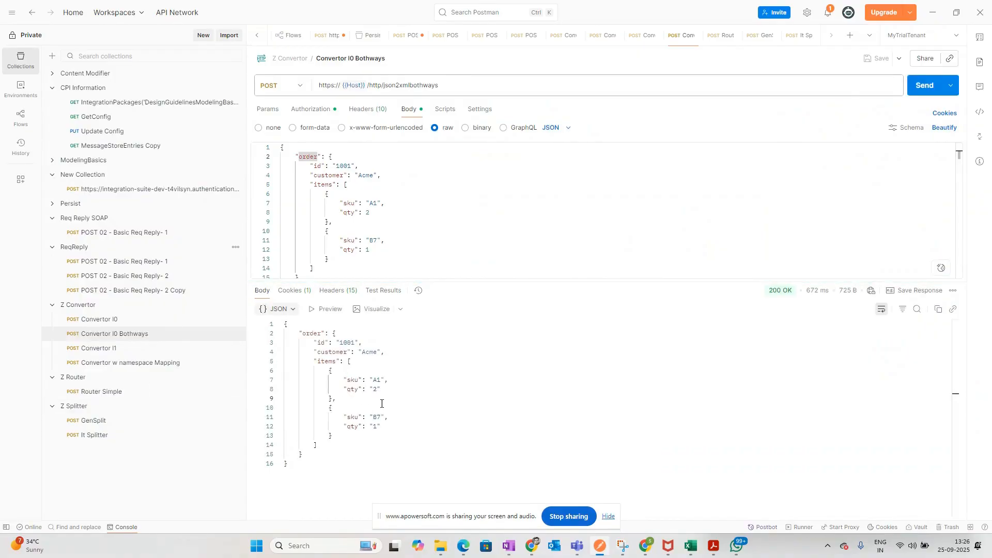
{"action": "key", "text": "alt+Tab"}
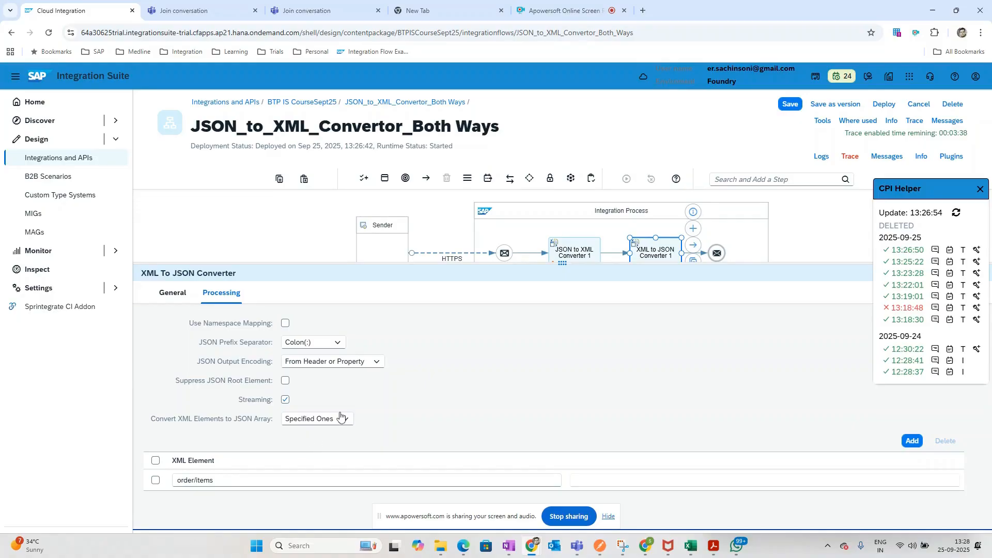
{"action": "key", "text": "alt+Tab"}
{"action": "left_click", "coordinate": [355, 360]}
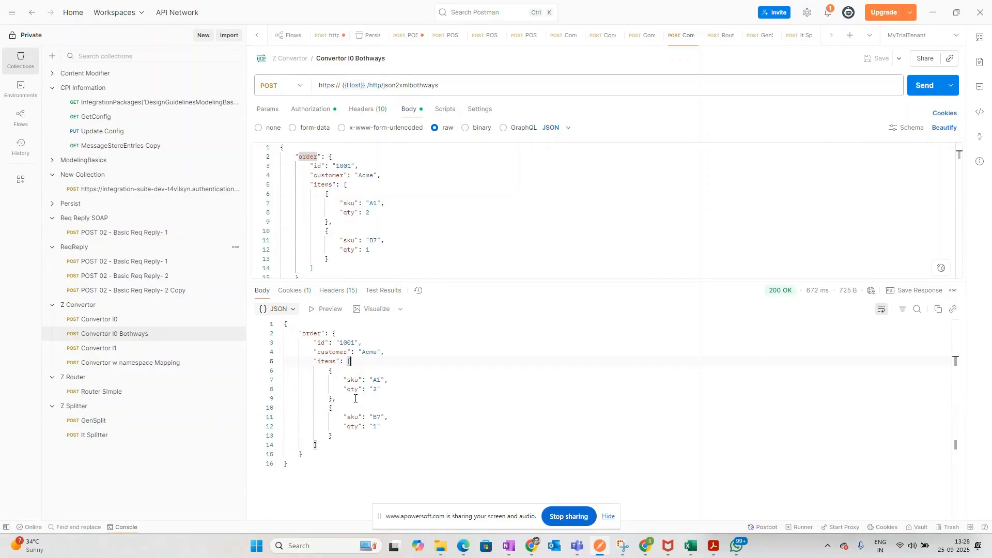
{"action": "left_click_drag", "start_coordinate": [383, 427], "coordinate": [284, 410]}
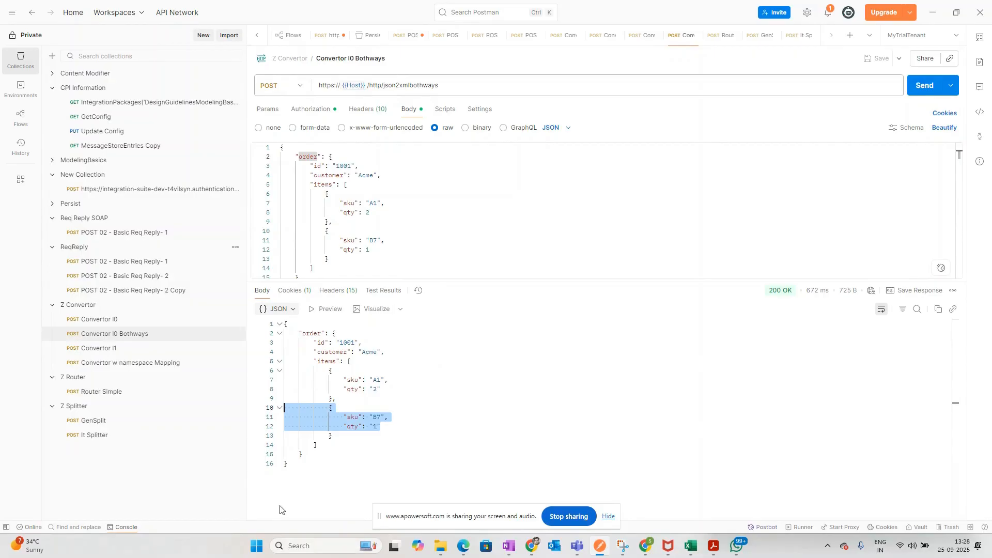
- Set the JSON prefix separator of XML to JSON Converter 1 to Pipe(|) and deploy the flow
{"action": "key", "text": "alt+Tab"}
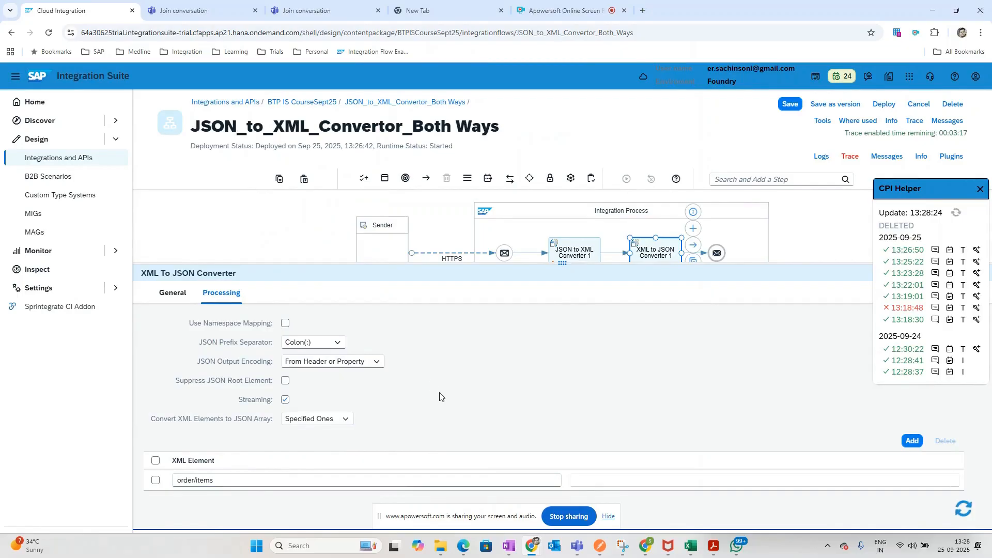
{"action": "left_click_drag", "start_coordinate": [333, 267], "coordinate": [322, 324]}
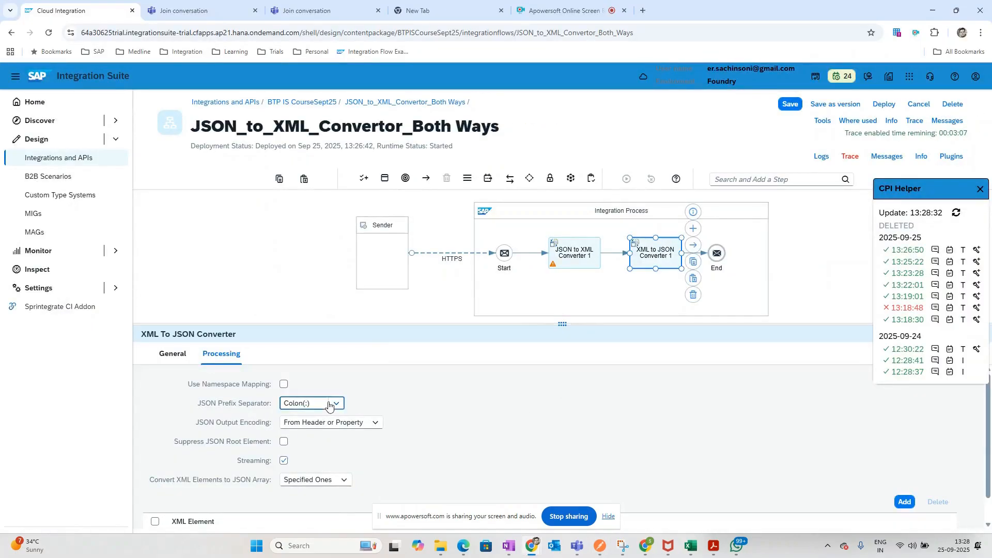
{"action": "left_click", "coordinate": [332, 403]}
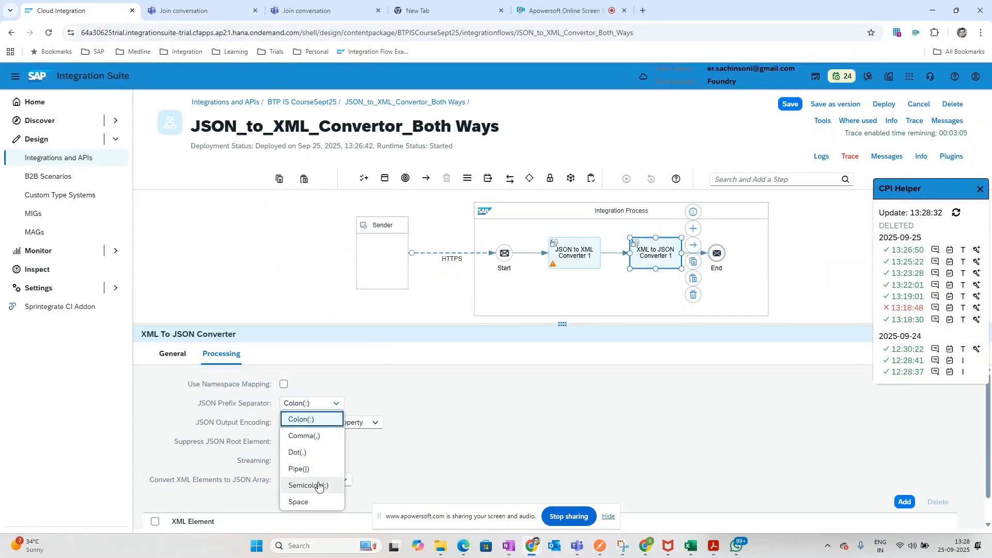
{"action": "left_click", "coordinate": [316, 471]}
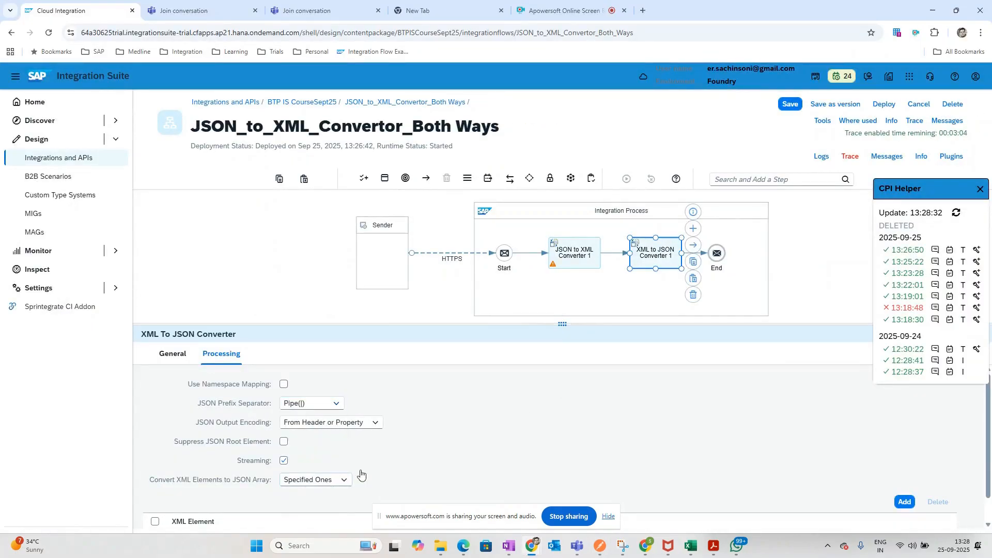
{"action": "left_click", "coordinate": [884, 104]}
{"action": "left_click", "coordinate": [541, 342]}
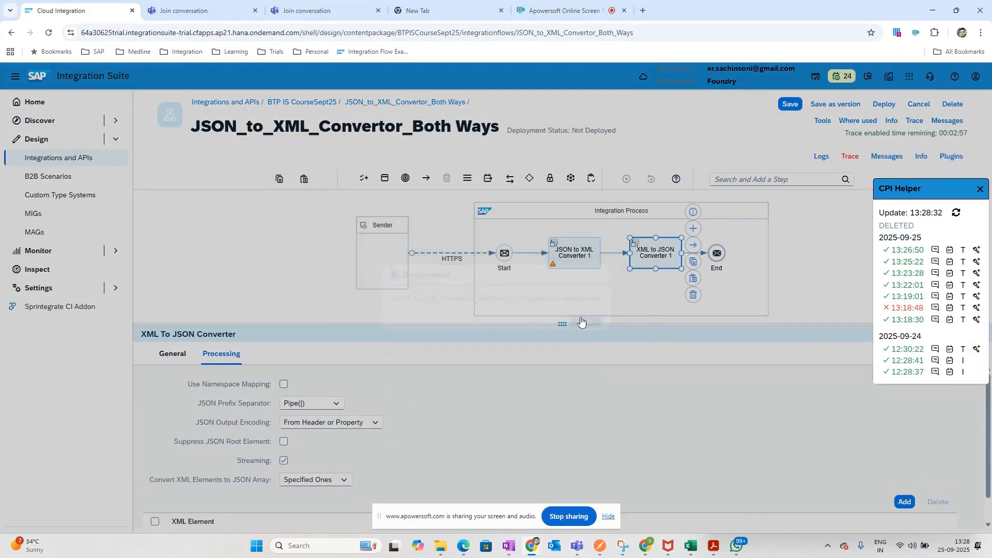
{"action": "left_click", "coordinate": [582, 321]}
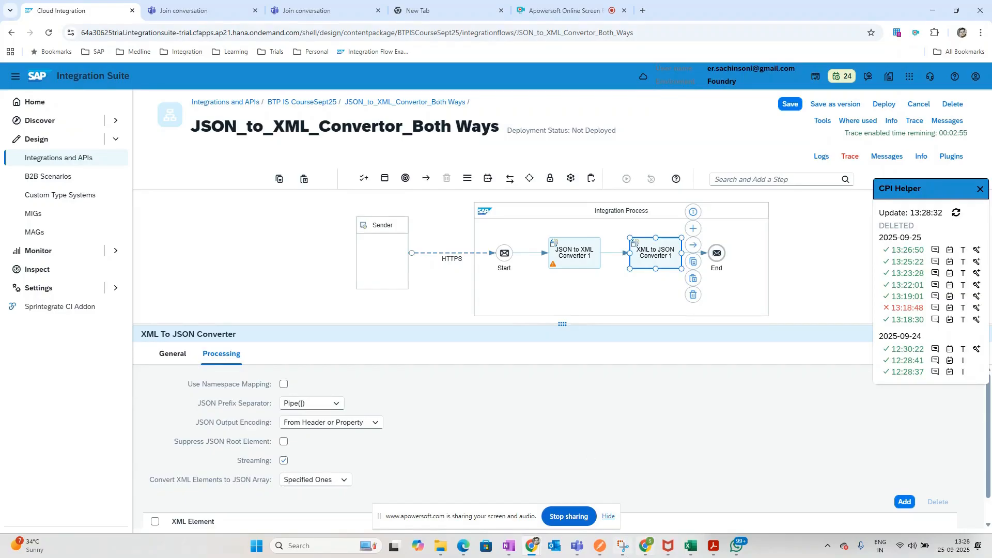
- Switch to Postman and send the Convertor I0 Bothways request to test the new prefix separator
{"action": "mouse_move", "coordinate": [596, 554]}
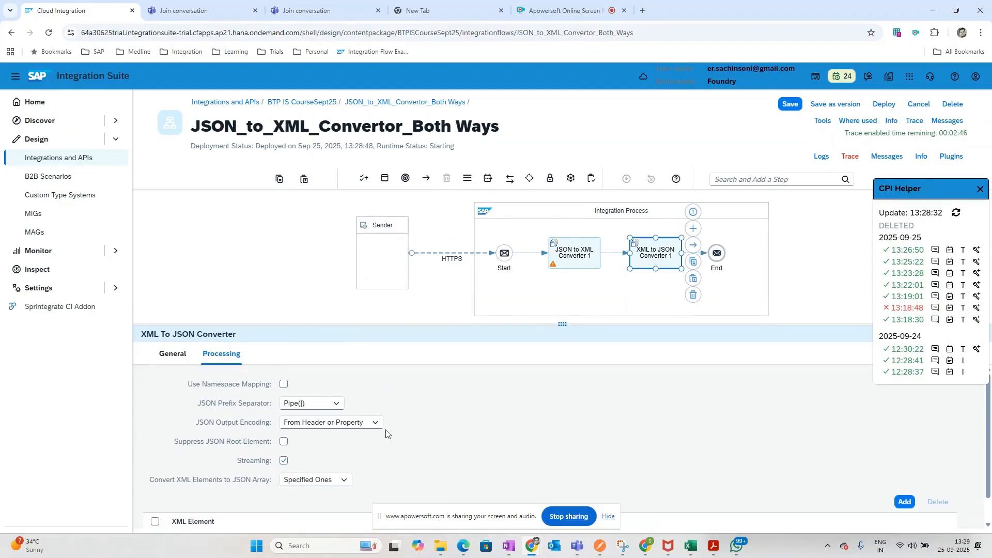
{"action": "left_click", "coordinate": [596, 552]}
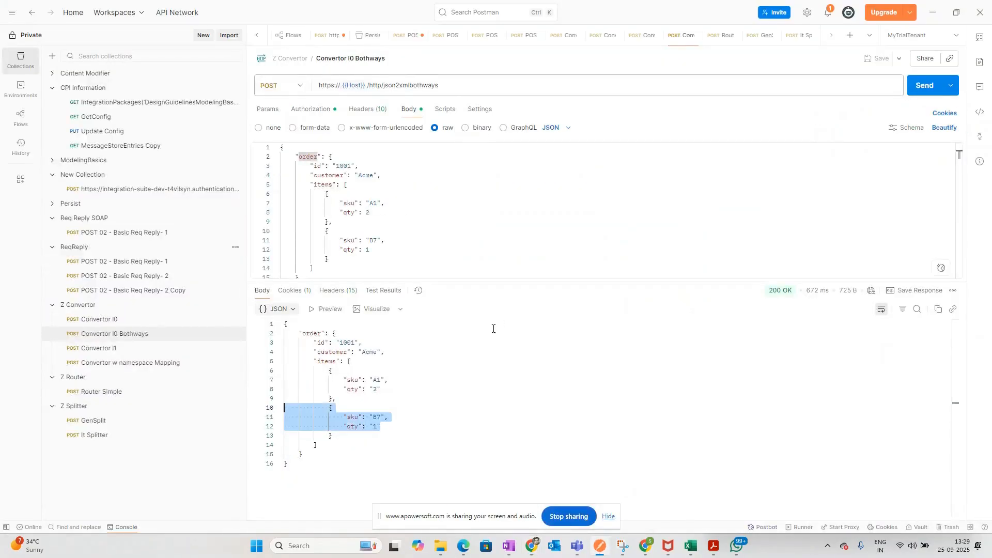
{"action": "left_click", "coordinate": [917, 91]}
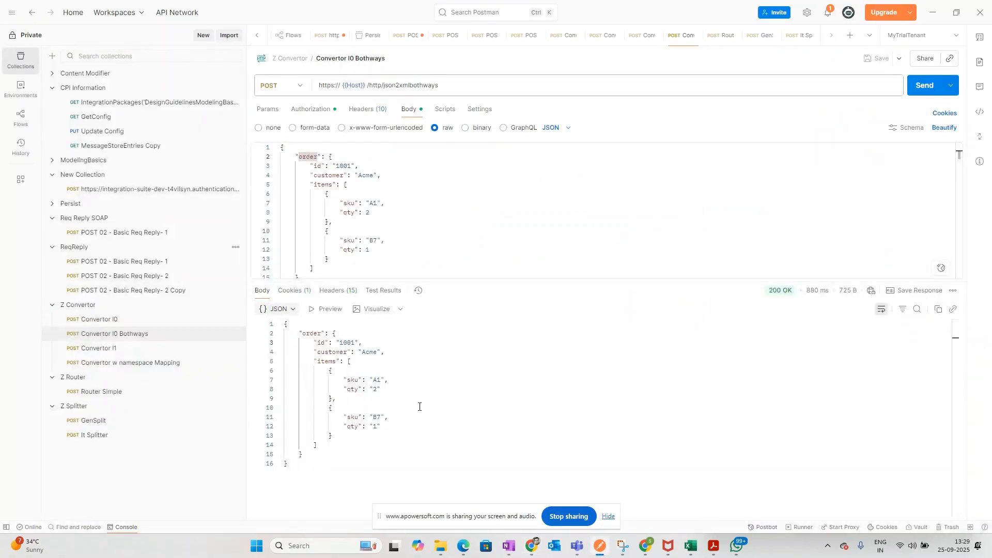
- Return to the BTP IS CourseSept25 package in Integration Suite and open the JSON_to_XML_Convertor_Level 1 integration flow
{"action": "key", "text": "alt+Tab"}
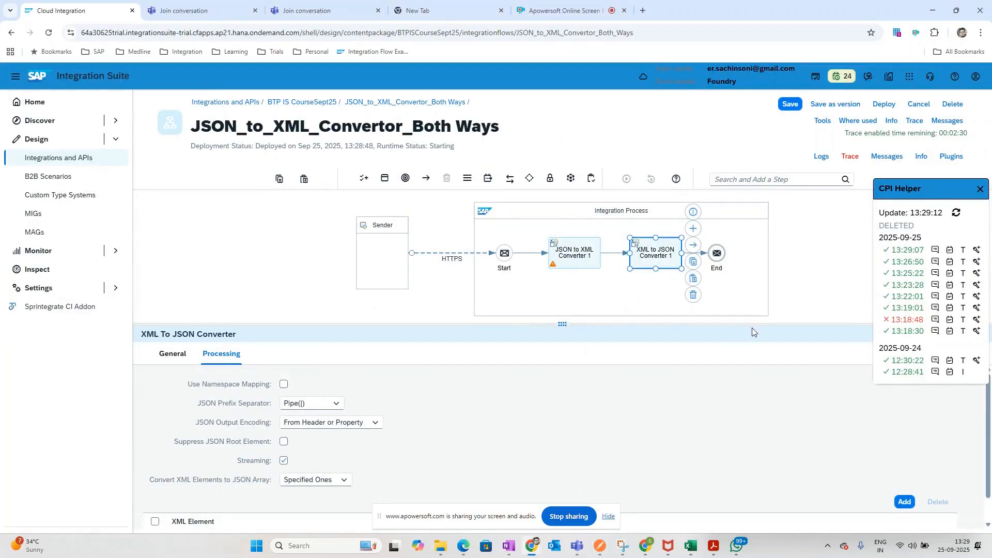
{"action": "left_click", "coordinate": [798, 275]}
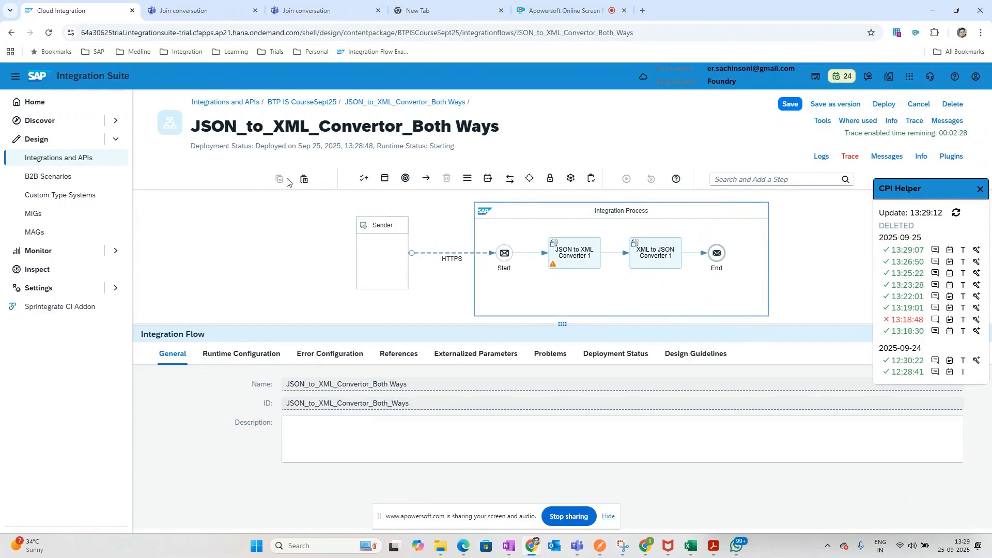
{"action": "left_click", "coordinate": [310, 101]}
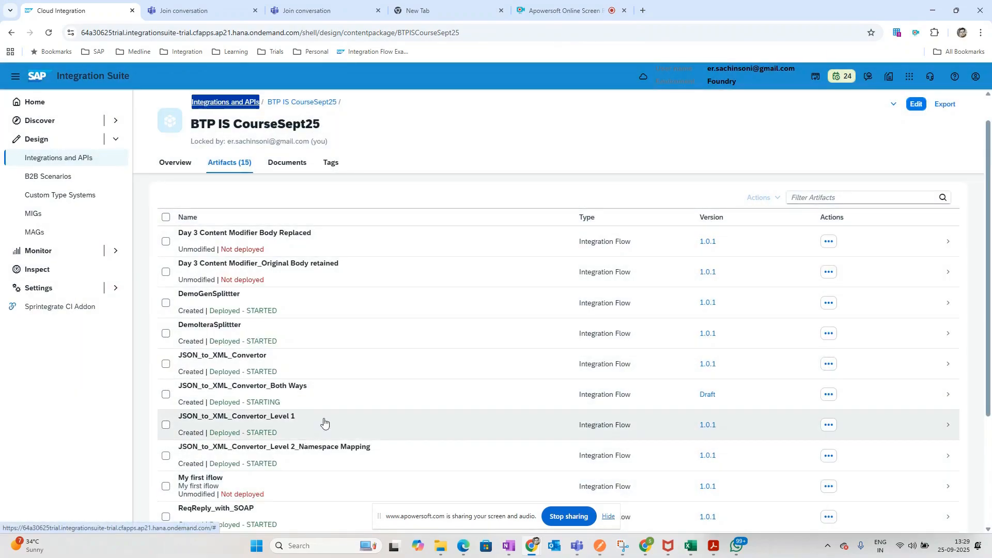
{"action": "left_click", "coordinate": [324, 422]}
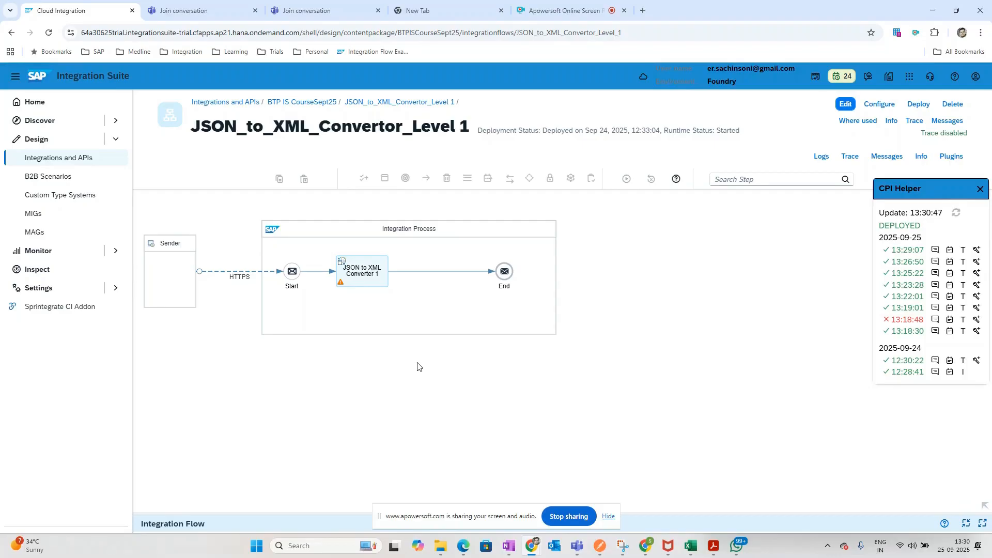
- Examine the processing settings of JSON to XML Converter 1 in the Level 1 flow
{"action": "left_click", "coordinate": [370, 277]}
{"action": "left_click_drag", "start_coordinate": [350, 513], "coordinate": [369, 359]}
{"action": "left_click", "coordinate": [230, 388]}
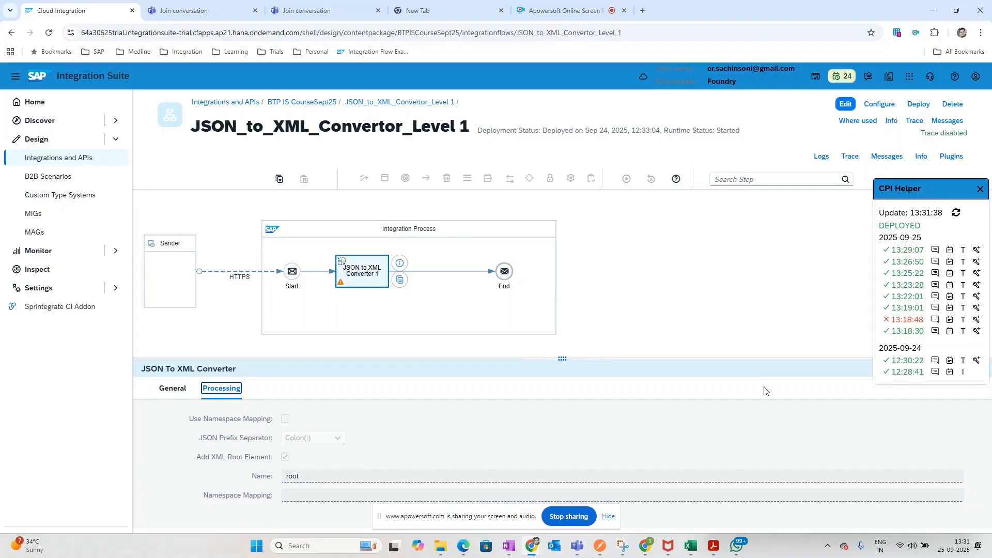
- Check the participants in the Teams meeting window and return to Integration Suite
{"action": "mouse_move", "coordinate": [576, 551]}
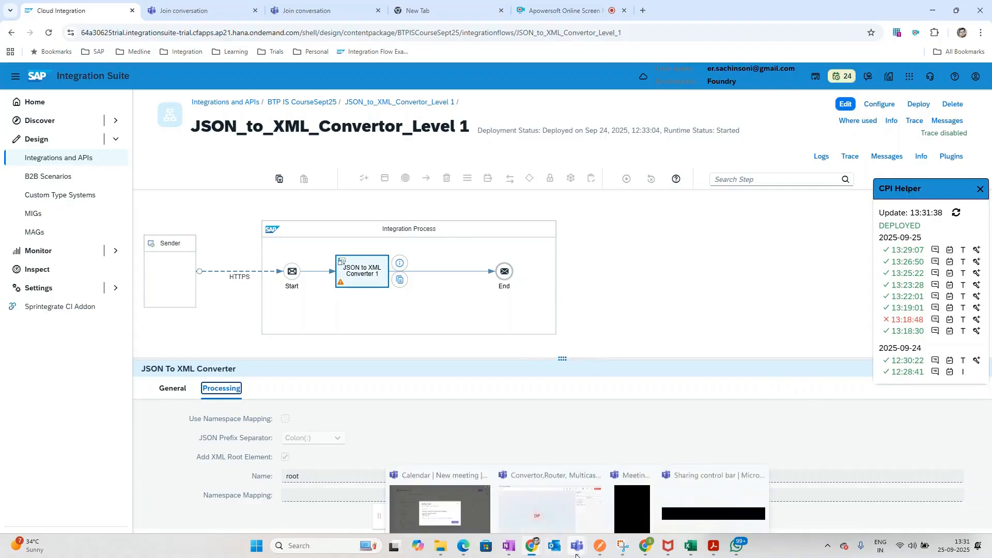
{"action": "left_click", "coordinate": [571, 478]}
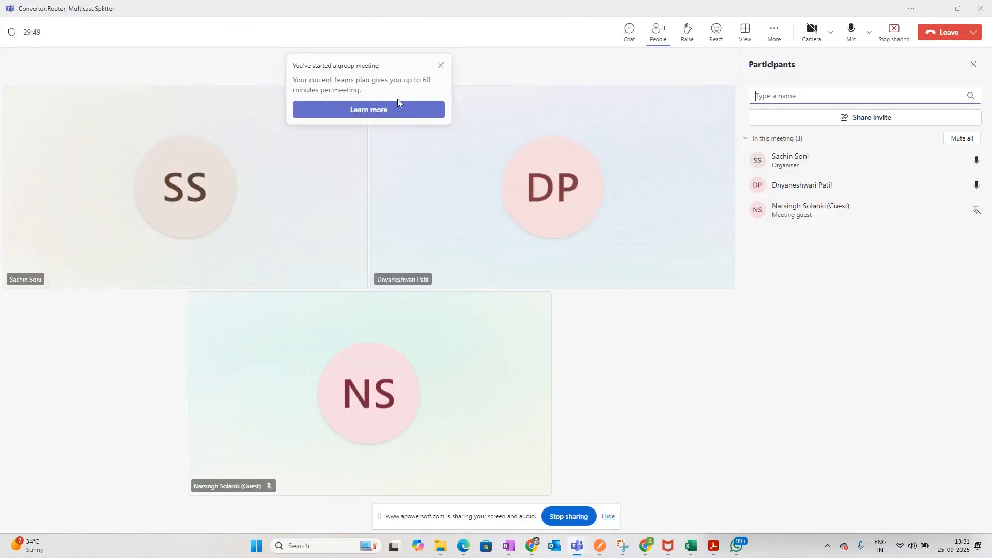
{"action": "left_click", "coordinate": [936, 10]}
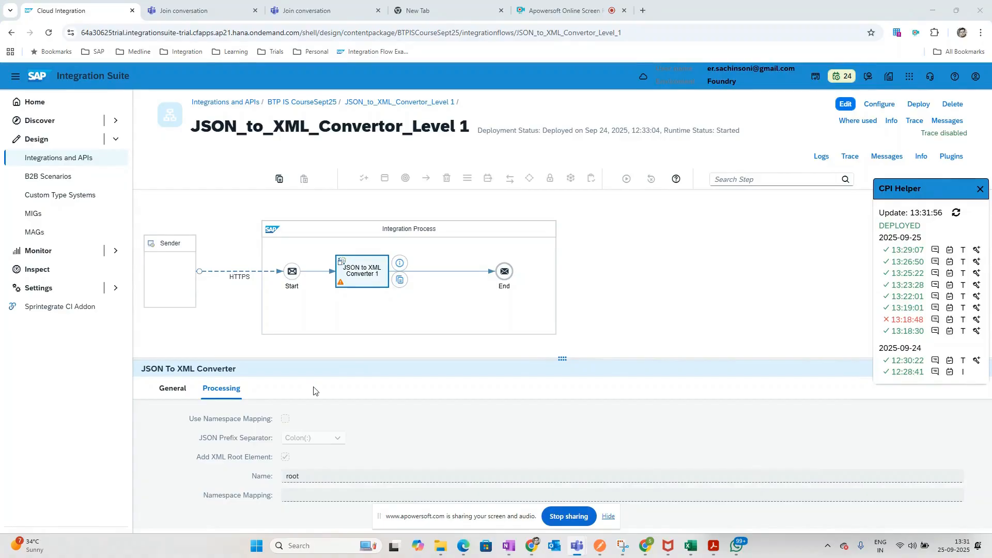
- Examine the HTTPS sender's connection address and the XML root element name of JSON to XML Converter 1
{"action": "left_click_drag", "start_coordinate": [414, 357], "coordinate": [418, 350]}
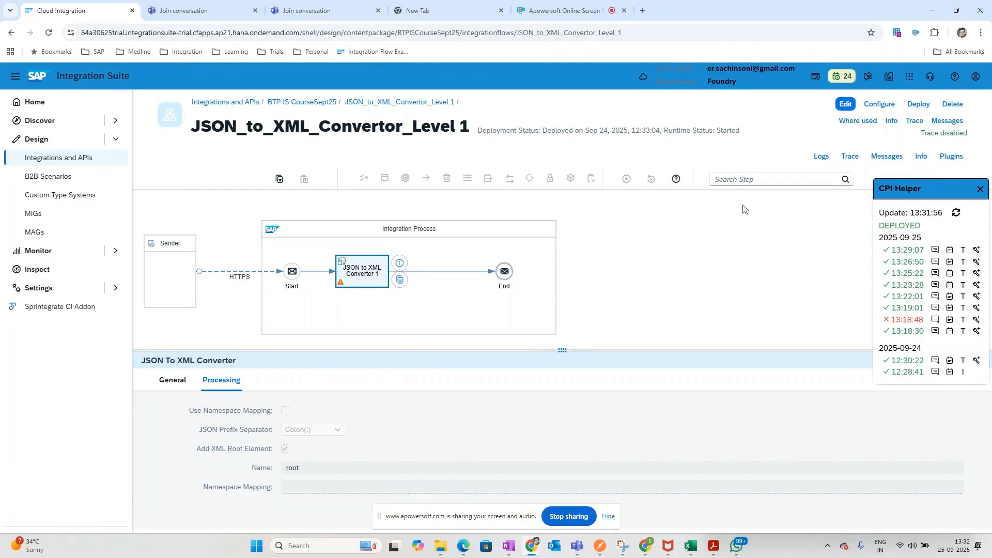
{"action": "left_click", "coordinate": [225, 272]}
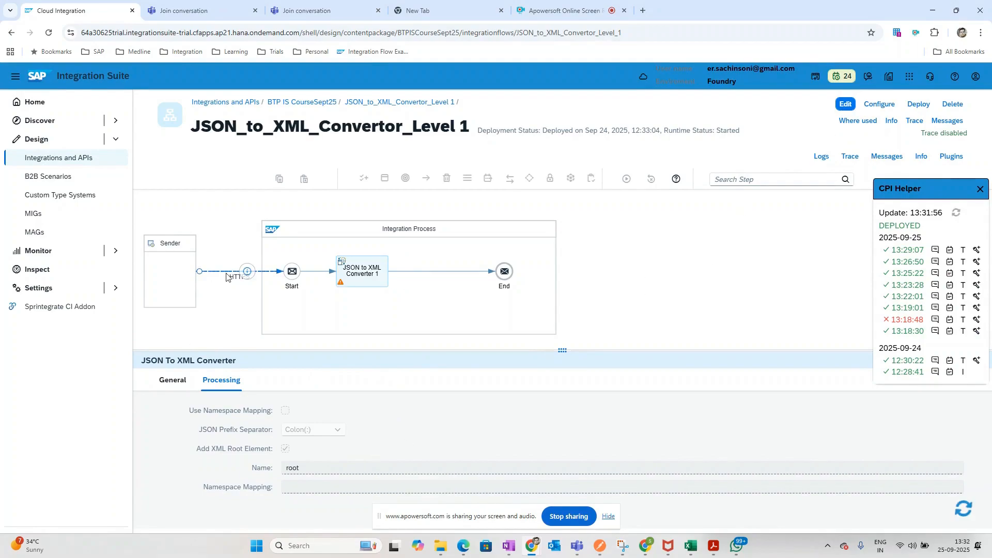
{"action": "left_click", "coordinate": [222, 380]}
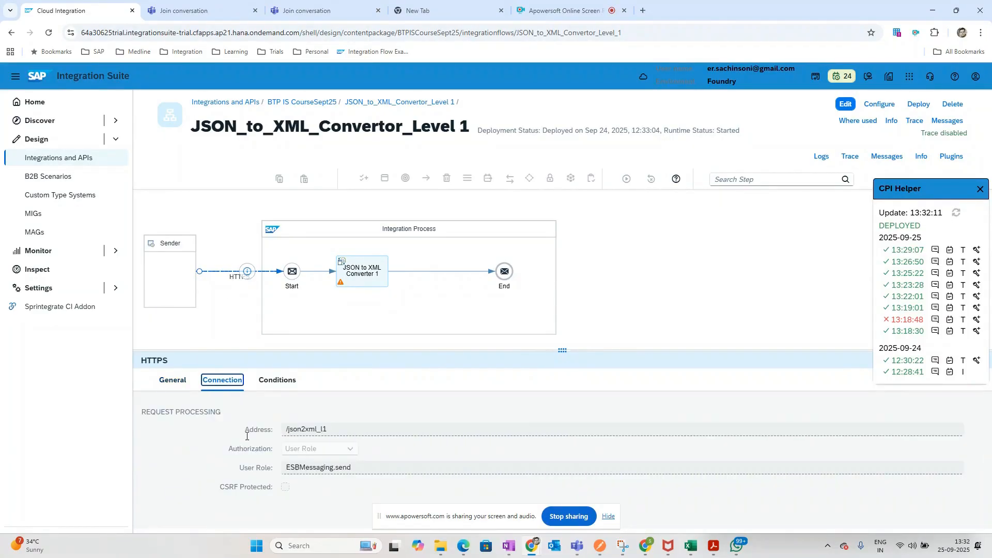
{"action": "left_click", "coordinate": [362, 273]}
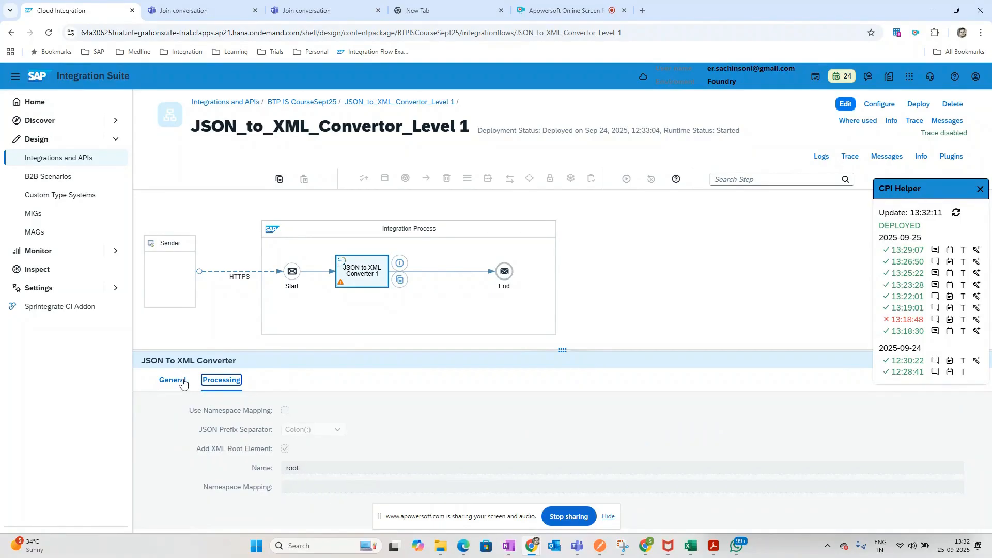
{"action": "left_click", "coordinate": [316, 468]}
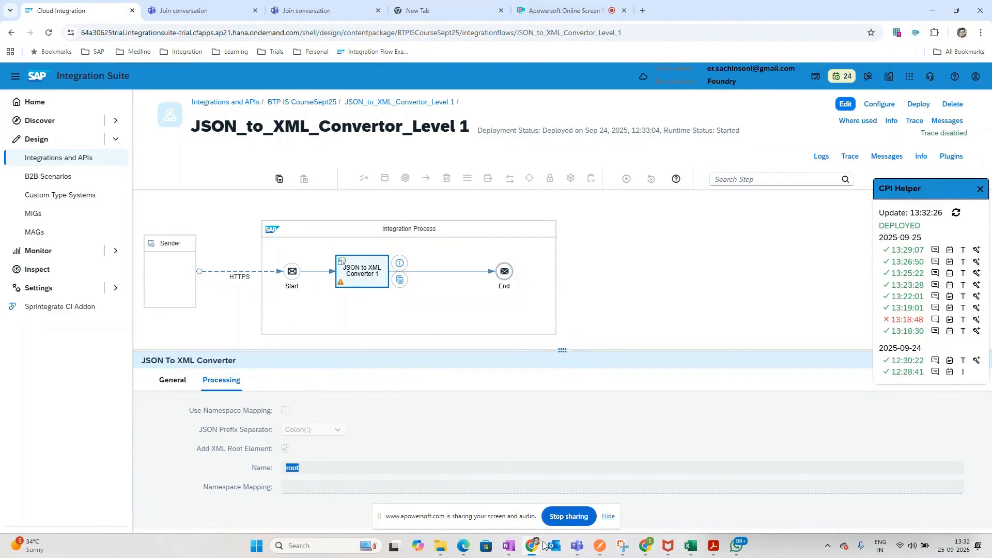
- Switch to Postman, send the Convertor I1 request, and review the root and nested elements of its XML response
{"action": "left_click", "coordinate": [600, 546]}
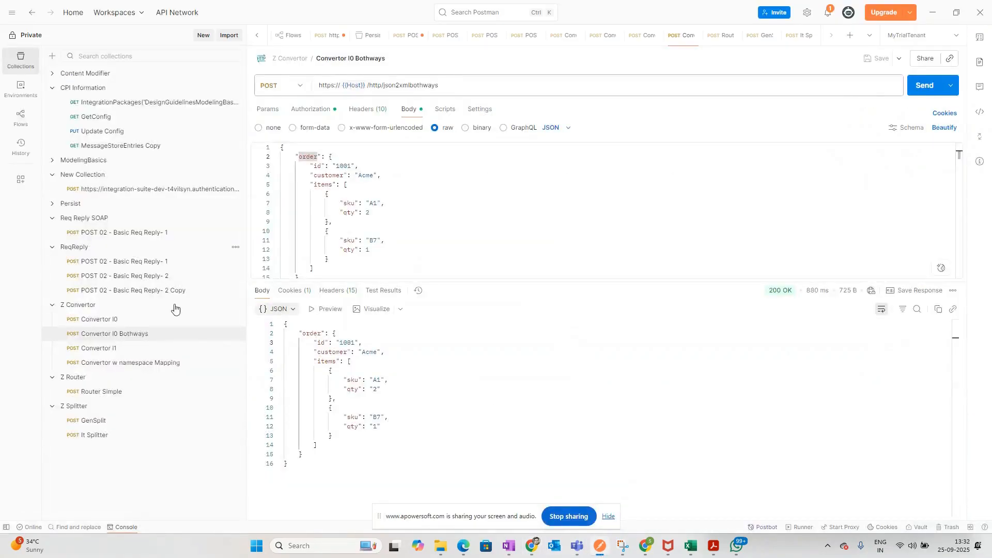
{"action": "left_click", "coordinate": [117, 354]}
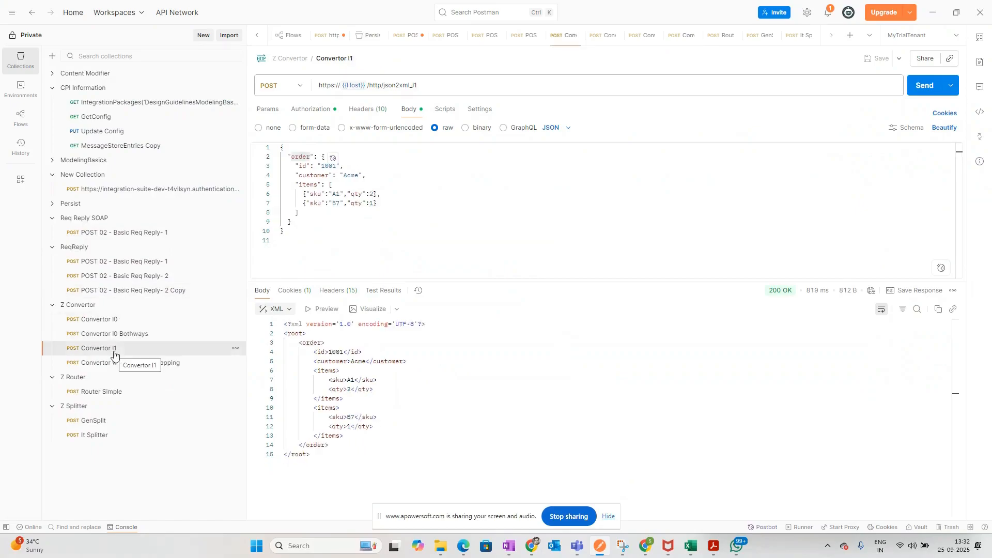
{"action": "left_click", "coordinate": [913, 89]}
{"action": "left_click", "coordinate": [304, 150]}
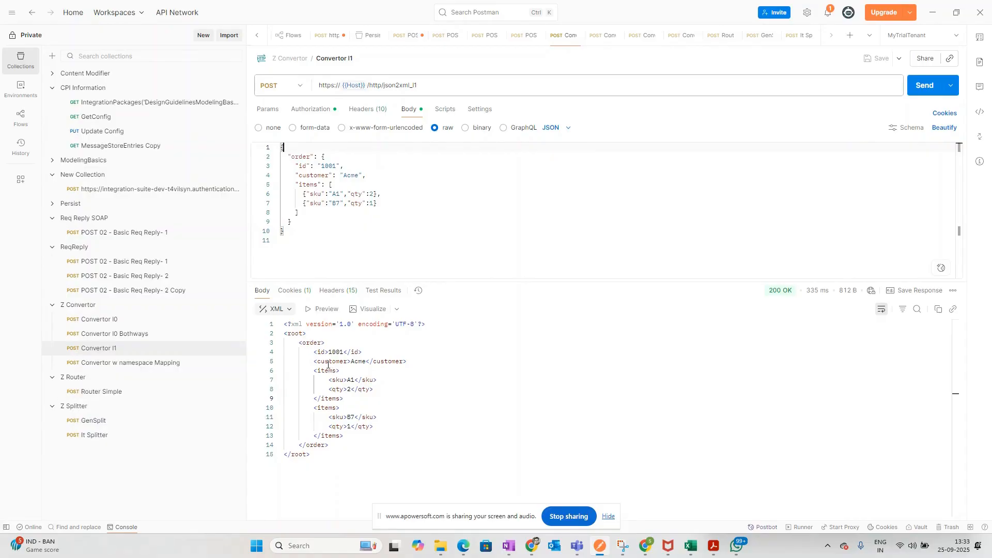
{"action": "left_click_drag", "start_coordinate": [314, 352], "coordinate": [390, 438]}
{"action": "left_click", "coordinate": [341, 352]}
{"action": "left_click", "coordinate": [328, 336]}
- Return to the BTP IS CourseSept25 package in Integration Suite and open the JSON_to_XML_Convertor_Level 2_Namespace Mapping flow for editing
{"action": "key", "text": "alt+Tab"}
{"action": "left_click", "coordinate": [324, 107]}
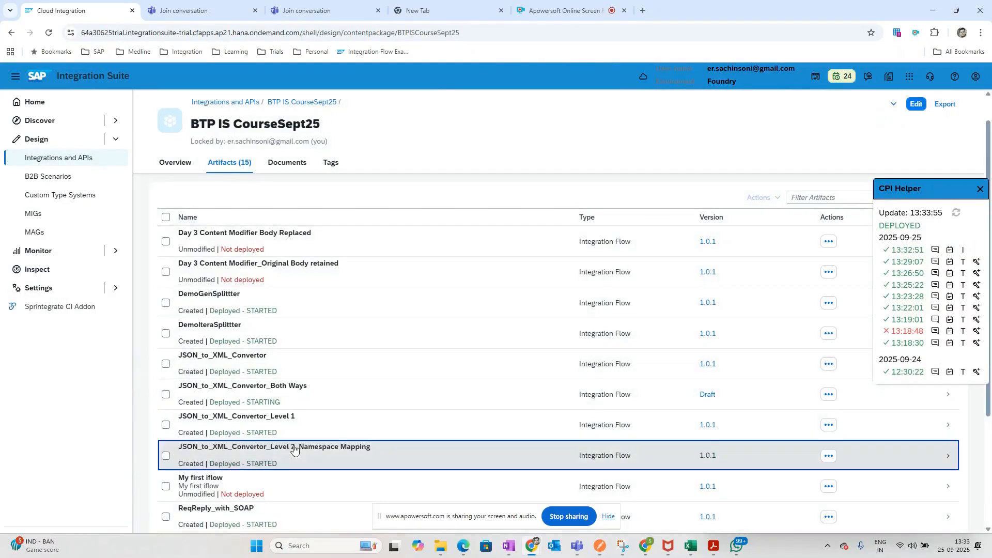
{"action": "left_click", "coordinate": [293, 446]}
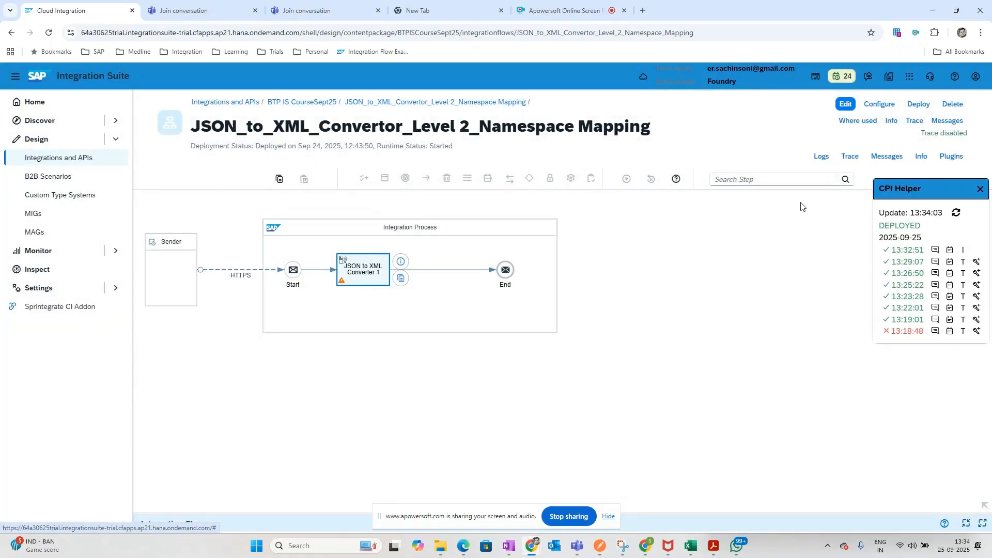
{"action": "left_click", "coordinate": [845, 105]}
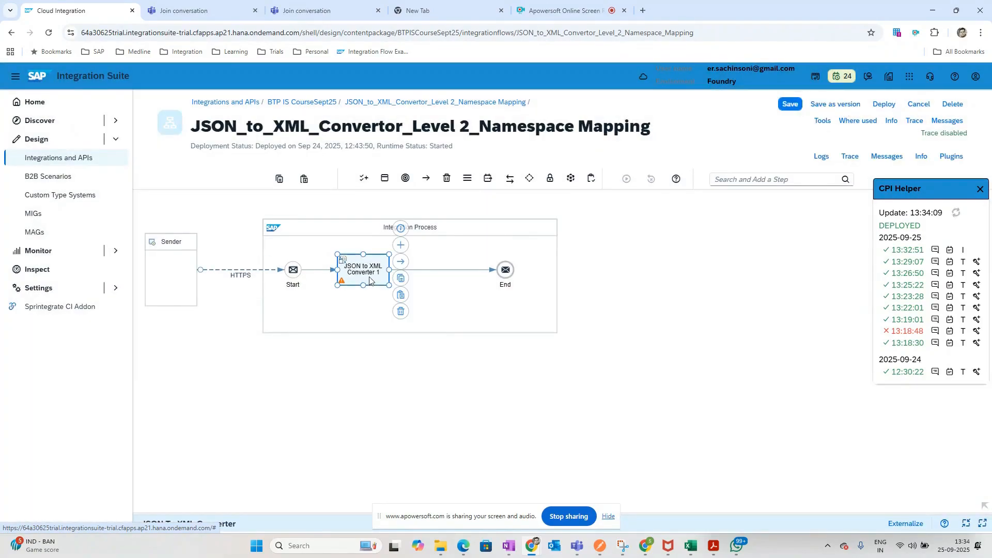
- Examine the namespace mapping and other processing settings of JSON to XML Converter 1 in the Level 2 flow
{"action": "left_click_drag", "start_coordinate": [327, 509], "coordinate": [261, 339]}
{"action": "left_click", "coordinate": [217, 375]}
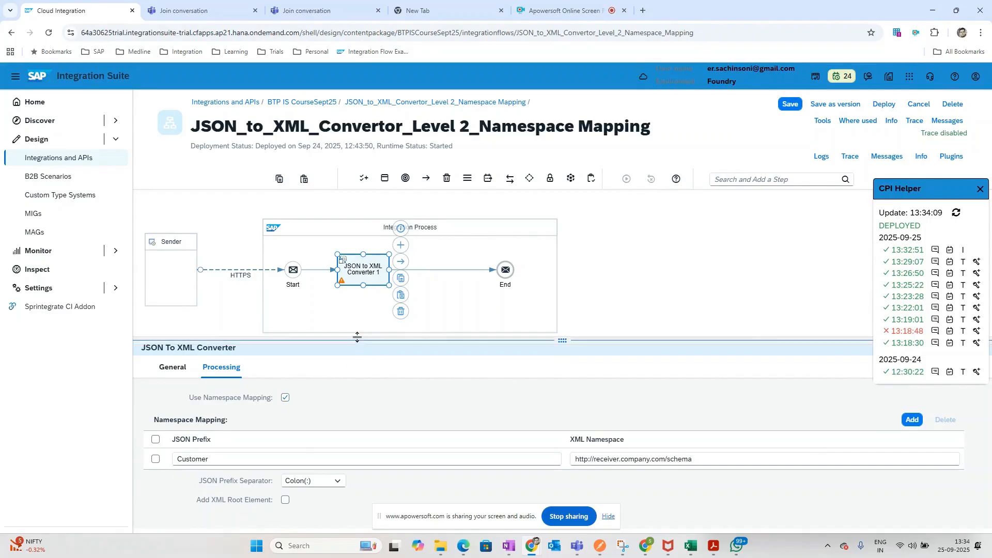
{"action": "left_click_drag", "start_coordinate": [358, 338], "coordinate": [352, 310]}
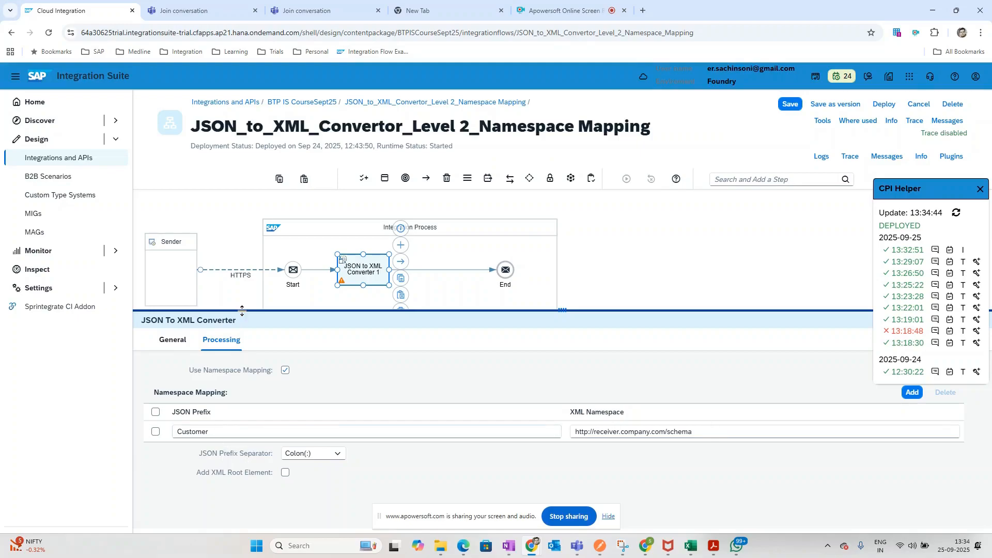
{"action": "left_click_drag", "start_coordinate": [242, 310], "coordinate": [231, 327]}
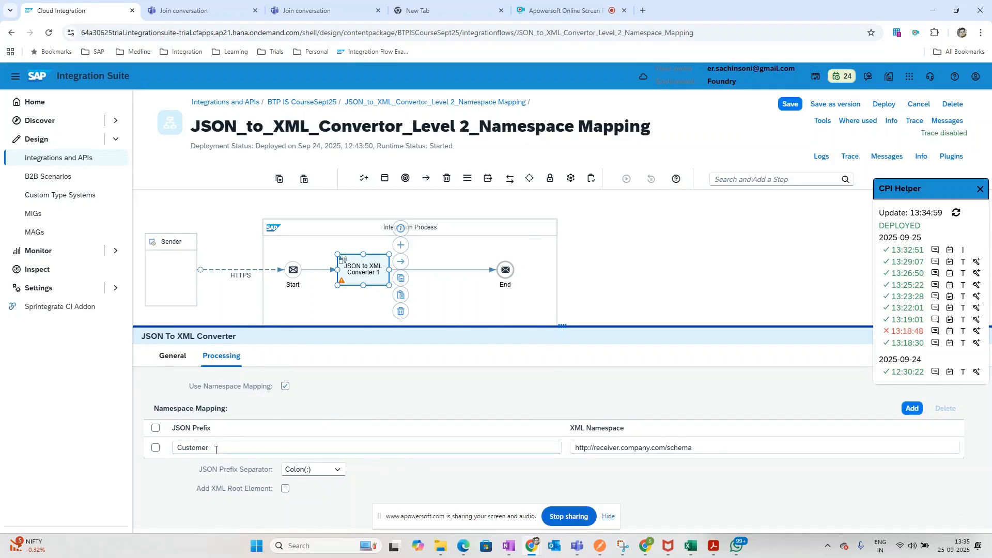
{"action": "double_click", "coordinate": [187, 446]}
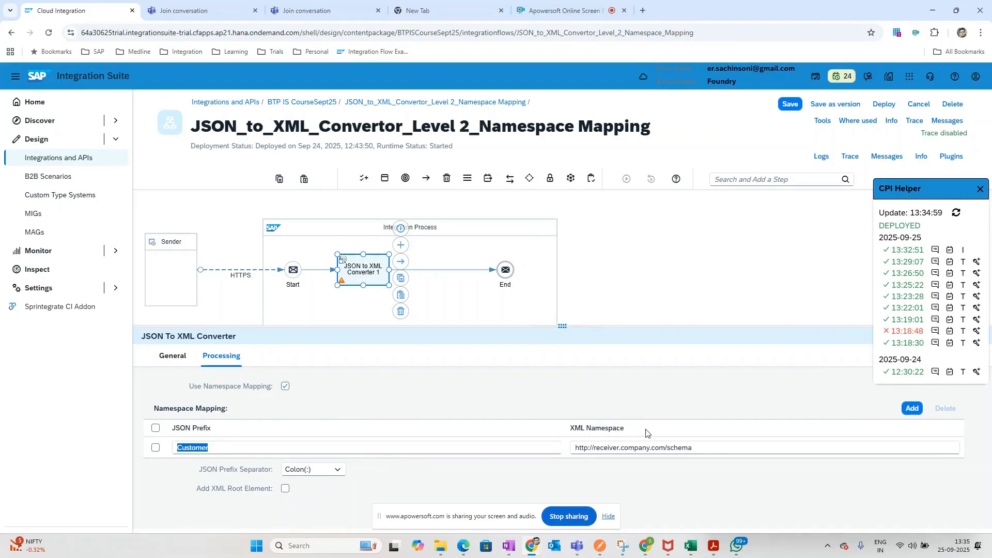
- Switch to Postman, open the Convertor w namespace Mapping request, and examine its JSON body and XML response
{"action": "left_click", "coordinate": [597, 546]}
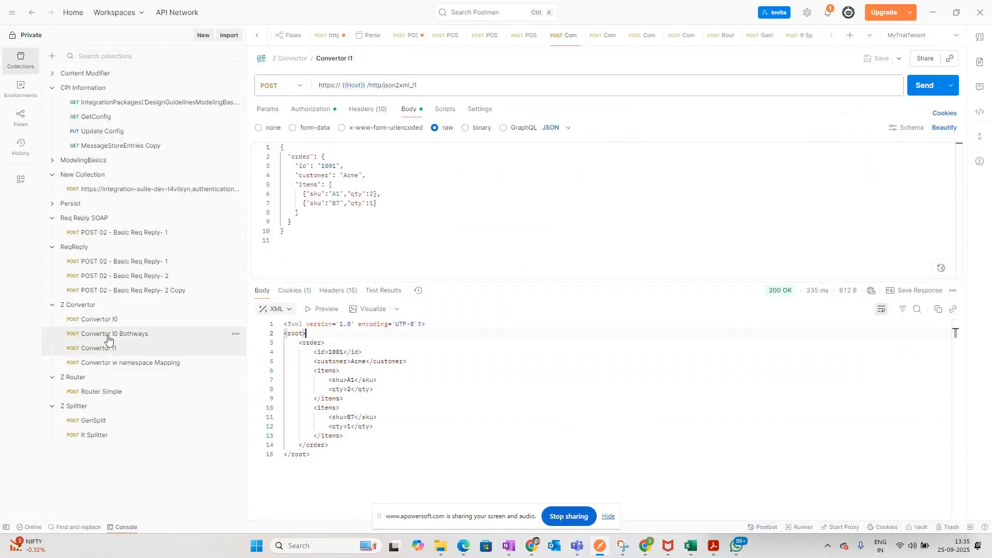
{"action": "left_click", "coordinate": [138, 364]}
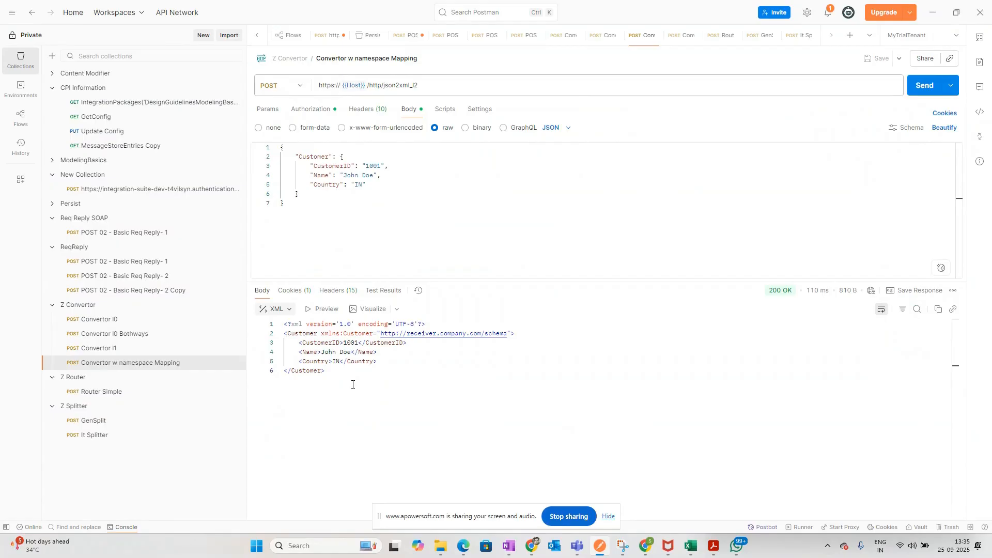
{"action": "left_click", "coordinate": [329, 229]}
{"action": "key", "text": "ctrl+a"}
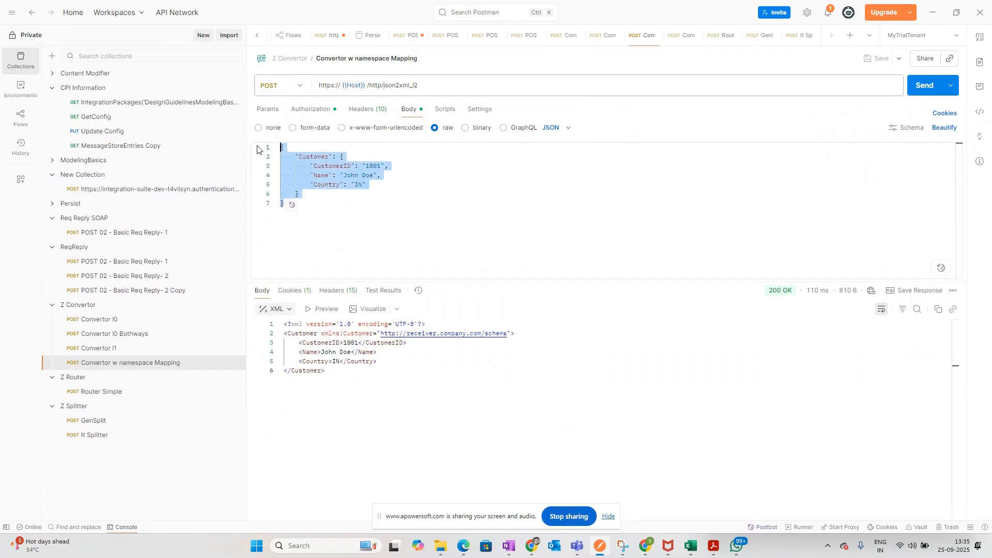
{"action": "left_click", "coordinate": [334, 220]}
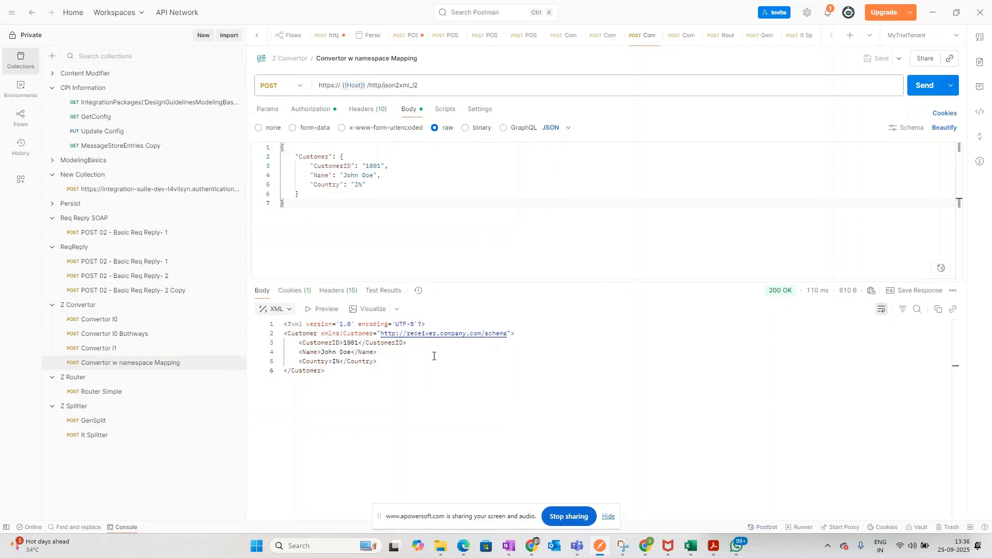
- Copy CustomerID from the Postman response and set it as the JSON prefix in the converter's namespace mapping in Integration Suite
{"action": "key", "text": "alt+Tab"}
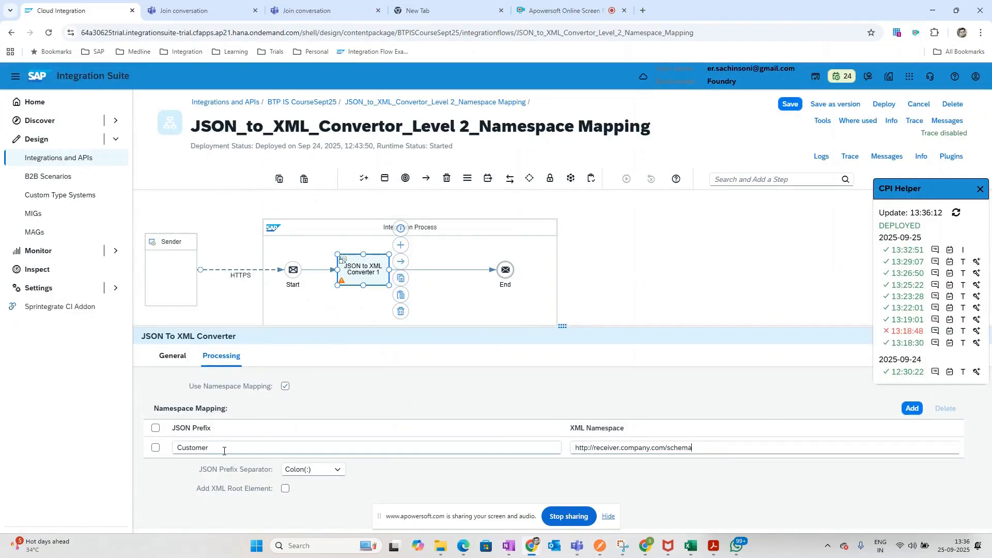
{"action": "key", "text": "alt+Tab"}
{"action": "double_click", "coordinate": [319, 343]}
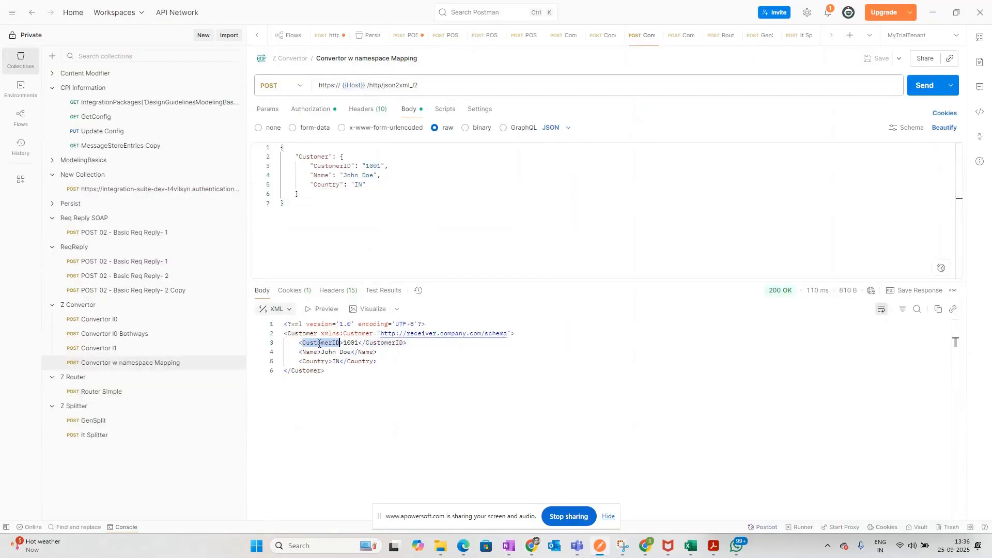
{"action": "key", "text": "ctrl+c"}
{"action": "key", "text": "alt+Tab"}
{"action": "left_click_drag", "start_coordinate": [221, 451], "coordinate": [136, 456]}
{"action": "key", "text": "ctrl+v"}
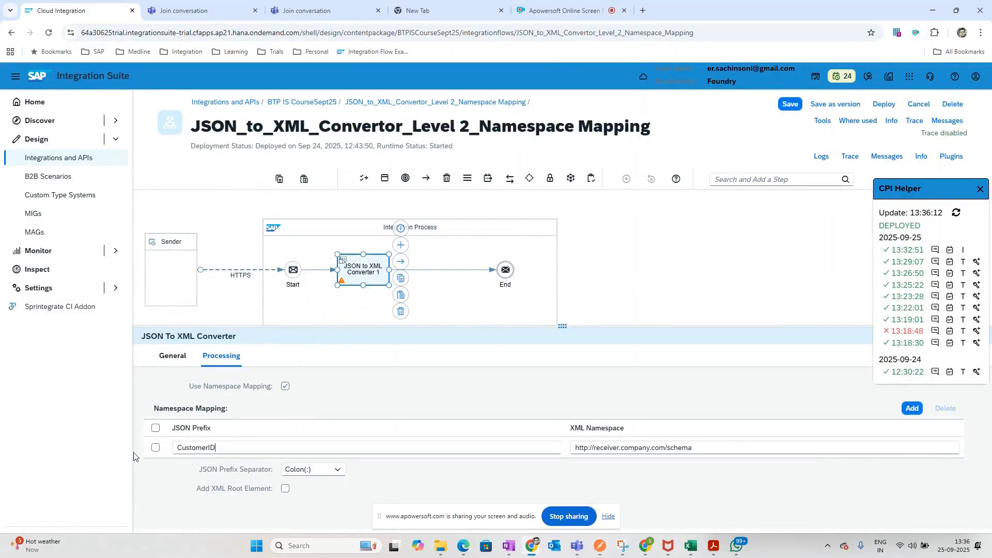
- Save and deploy the Level 2 namespace mapping flow on the Cloud Integration runtime profile
{"action": "left_click", "coordinate": [883, 103]}
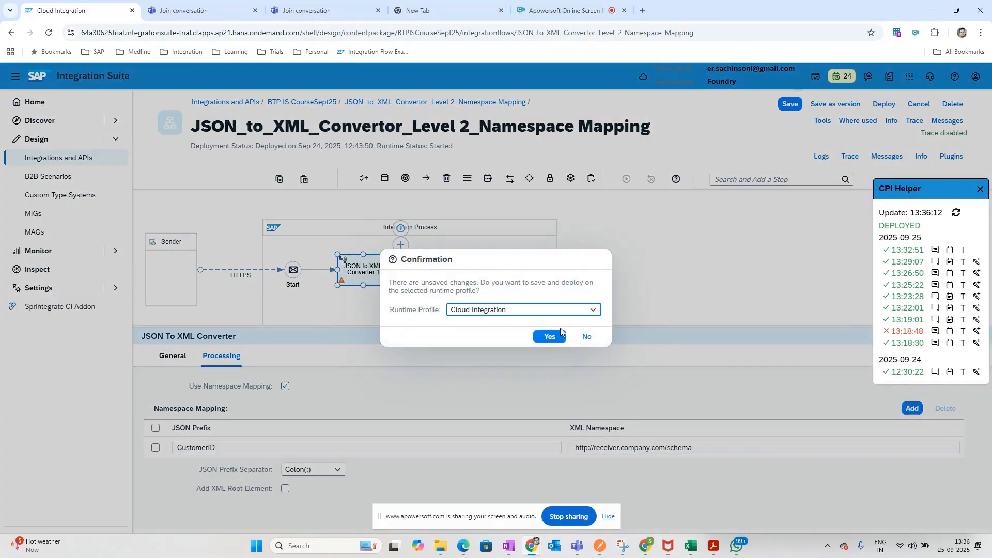
{"action": "left_click", "coordinate": [553, 335]}
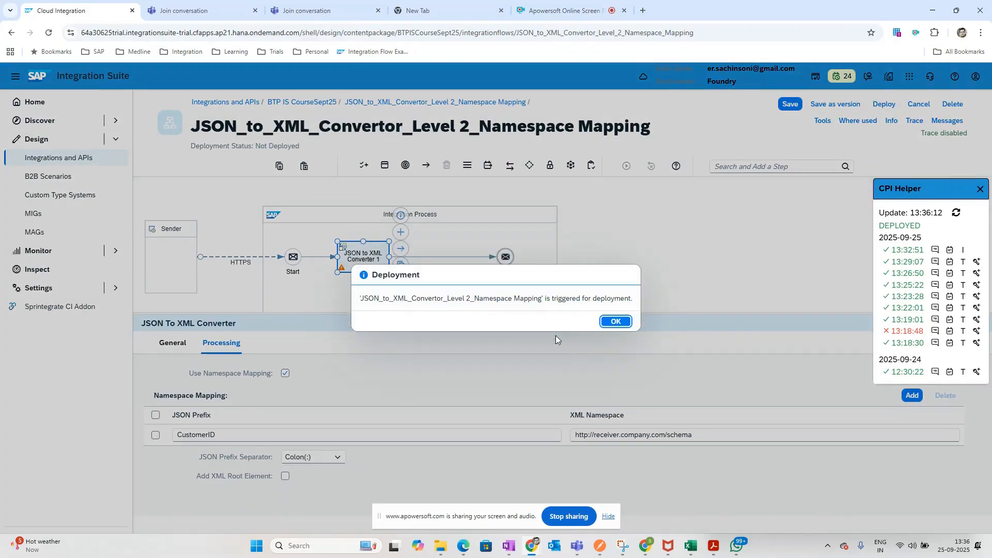
{"action": "left_click", "coordinate": [610, 326]}
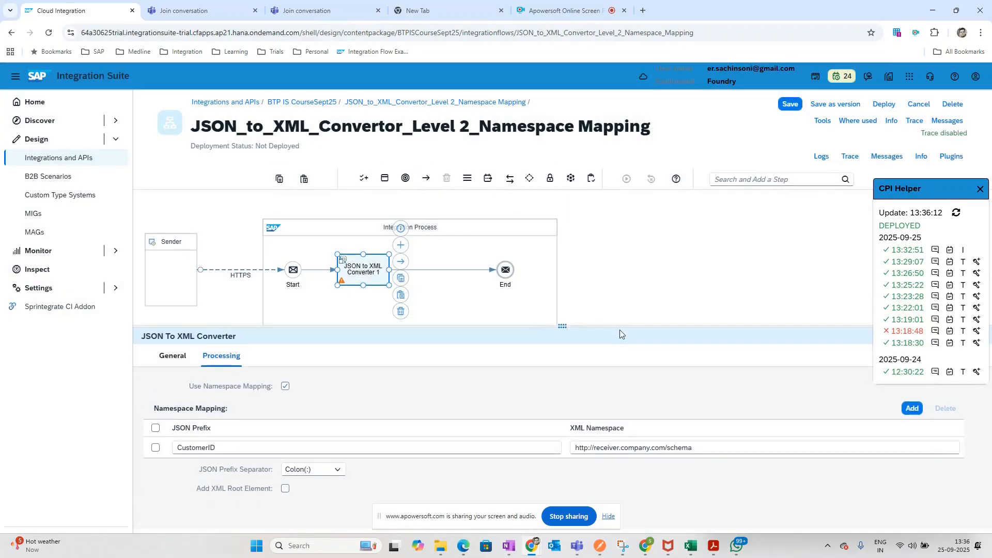
{"action": "left_click", "coordinate": [649, 286]}
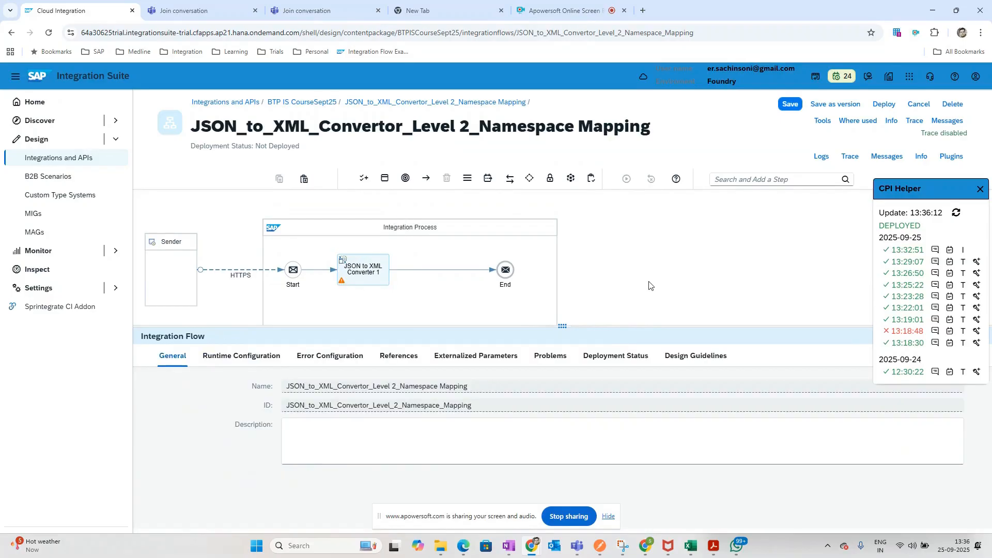
- Send the Convertor w namespace Mapping request from Postman and compare its XML response with the converter's namespace mapping in Integration Suite
{"action": "key", "text": "alt+Tab"}
{"action": "left_click", "coordinate": [927, 87]}
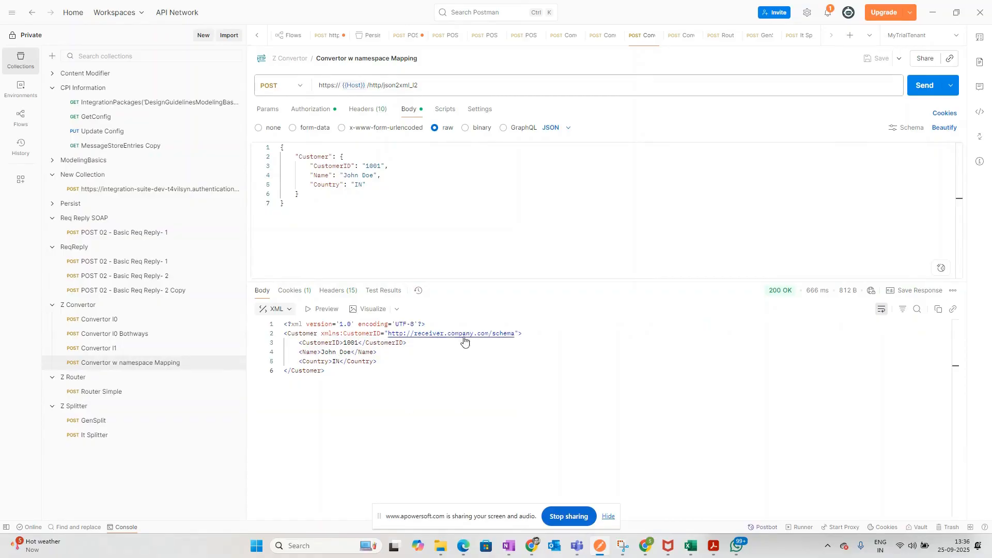
{"action": "key", "text": "alt+Tab"}
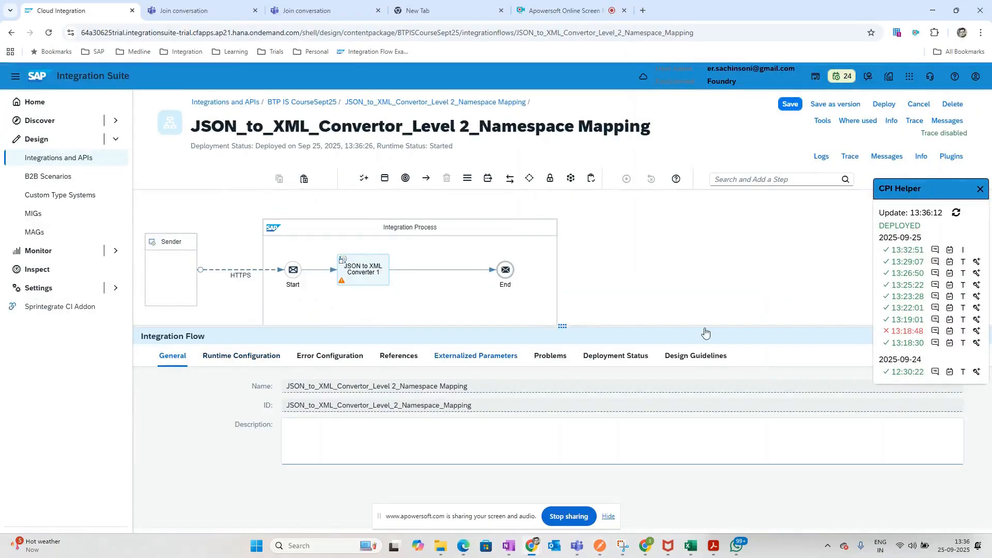
{"action": "left_click", "coordinate": [372, 271]}
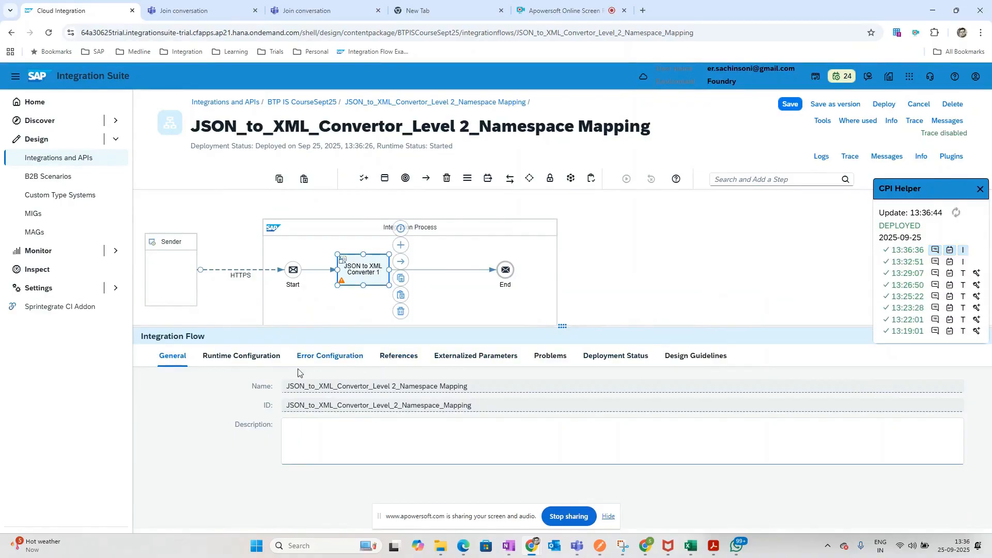
{"action": "left_click", "coordinate": [227, 361]}
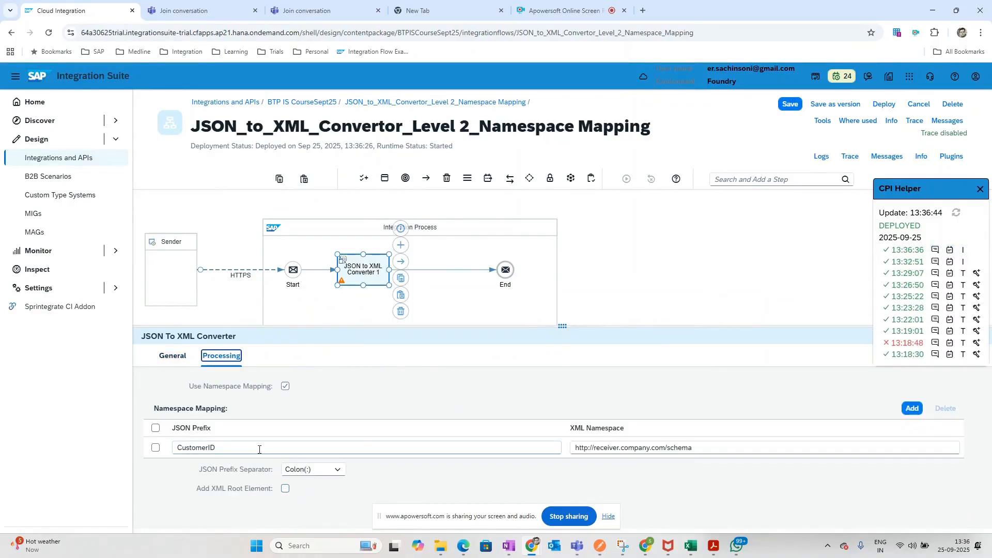
{"action": "key", "text": "alt+Tab"}
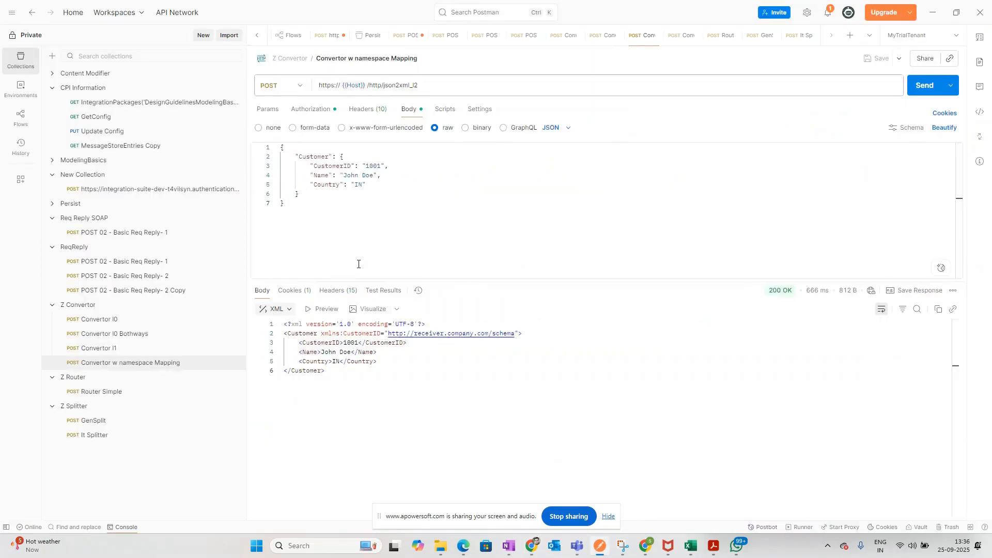
{"action": "key", "text": "alt+Tab"}
{"action": "left_click", "coordinate": [782, 277]}
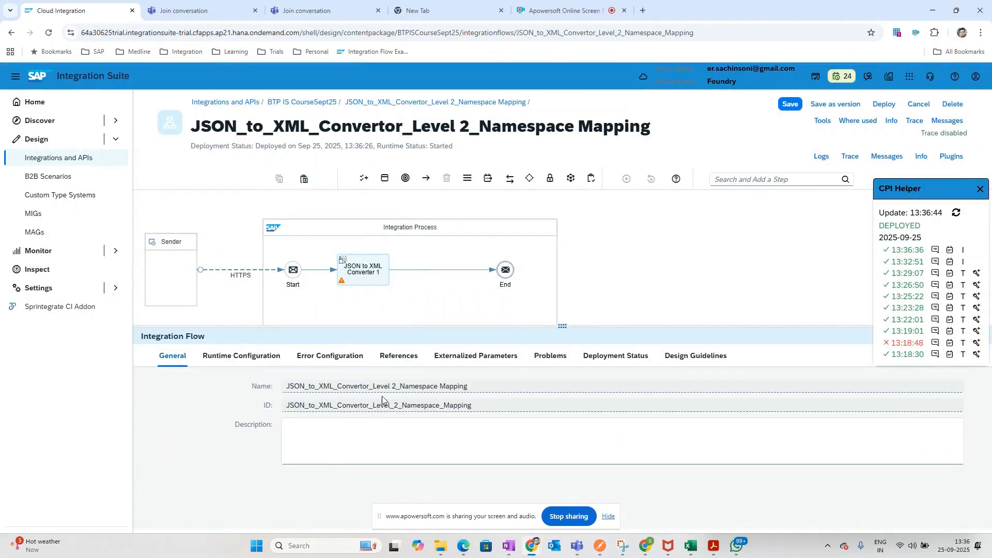
- Enable tracing for the deployed Level 2 namespace mapping flow and inspect the HTTPS sender channel's connection settings
{"action": "left_click", "coordinate": [624, 360]}
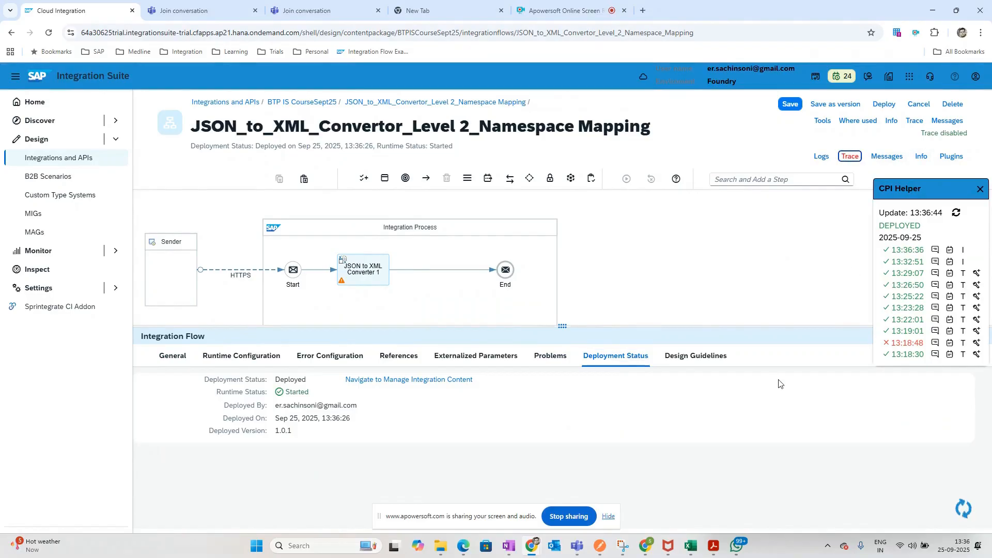
{"action": "key", "text": "alt+Tab"}
{"action": "left_click", "coordinate": [922, 88]}
{"action": "key", "text": "alt+Tab"}
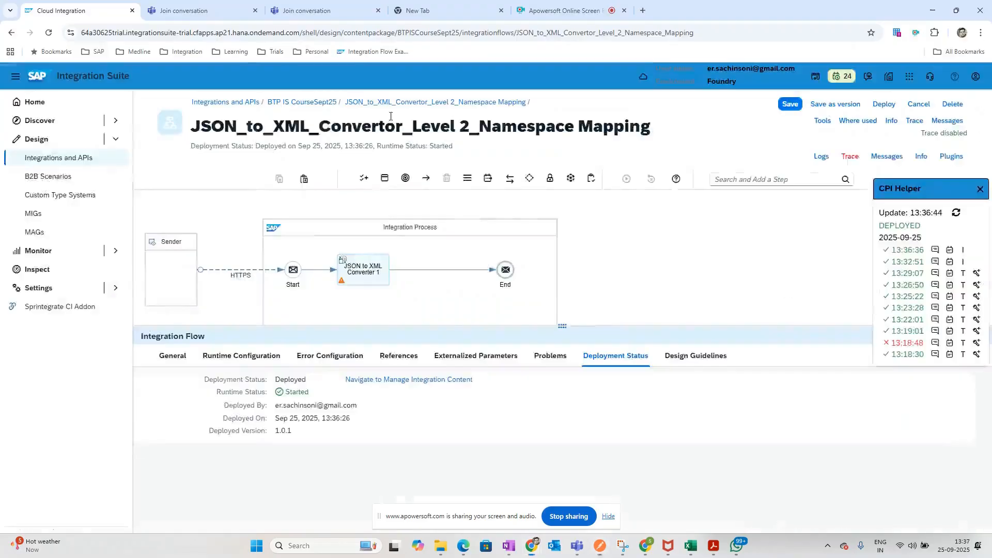
{"action": "left_click", "coordinate": [226, 269]}
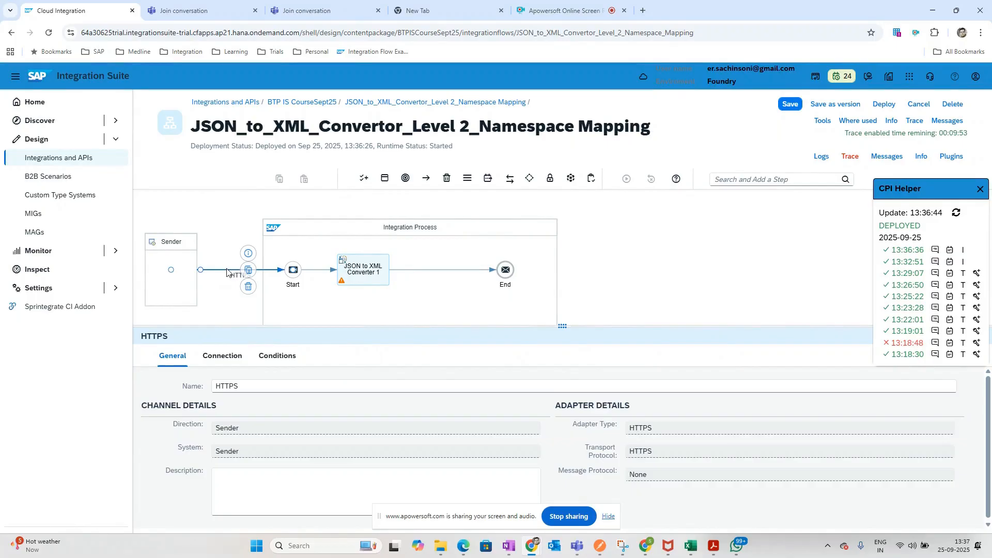
{"action": "left_click", "coordinate": [216, 357]}
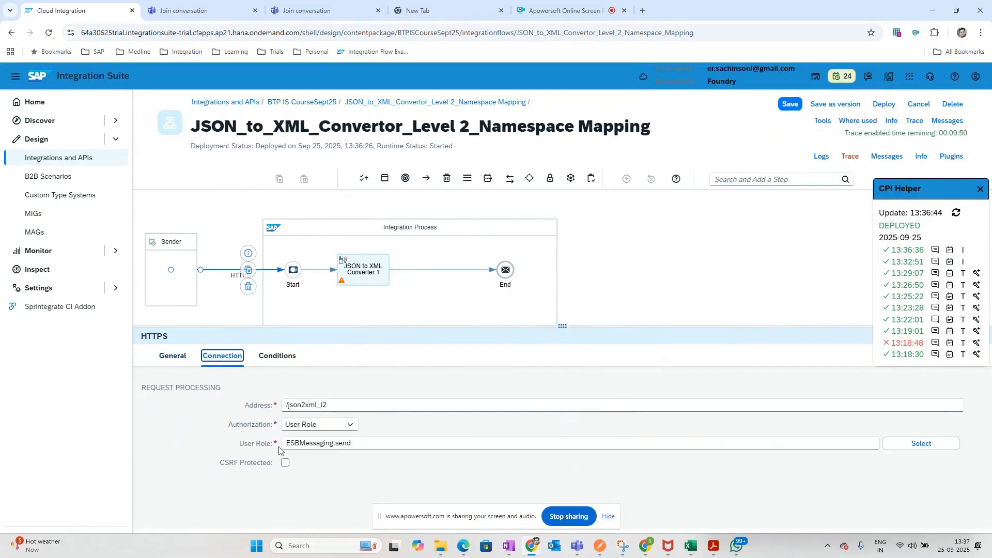
- Send the Convertor w namespace Mapping request from Postman with tracing enabled and compare the response's xmlns declaration with the converter's JSON prefix
{"action": "key", "text": "alt+Tab"}
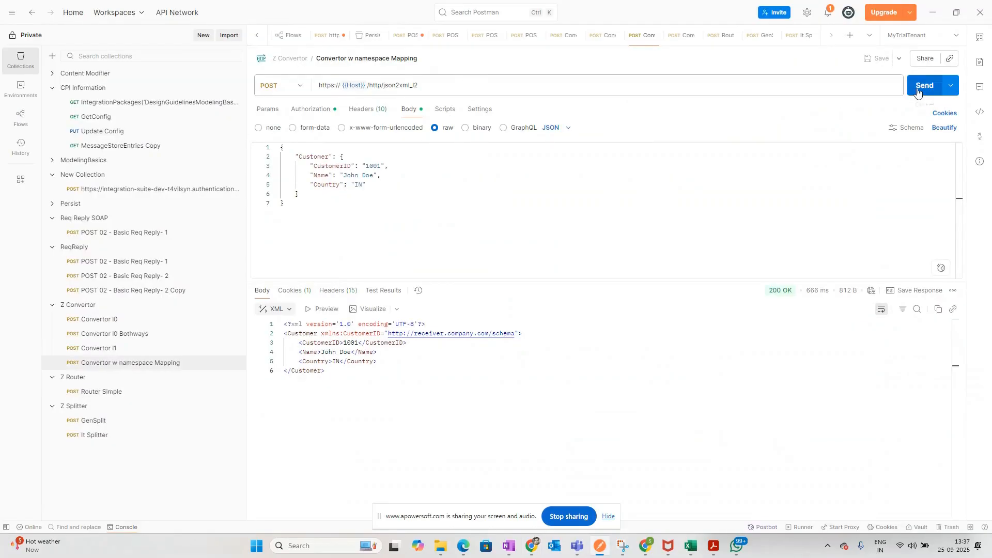
{"action": "left_click", "coordinate": [925, 86]}
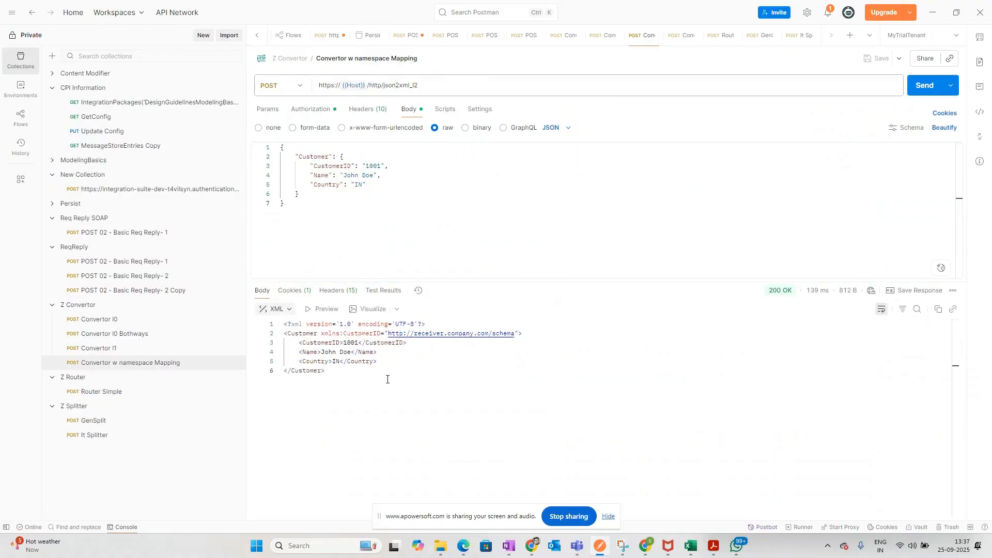
{"action": "key", "text": "alt+Tab"}
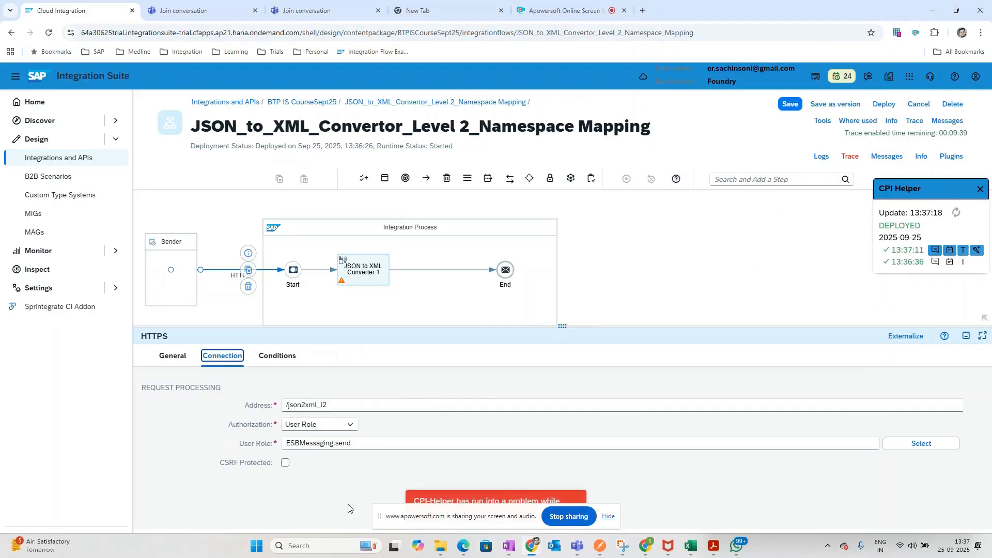
{"action": "left_click", "coordinate": [383, 270]}
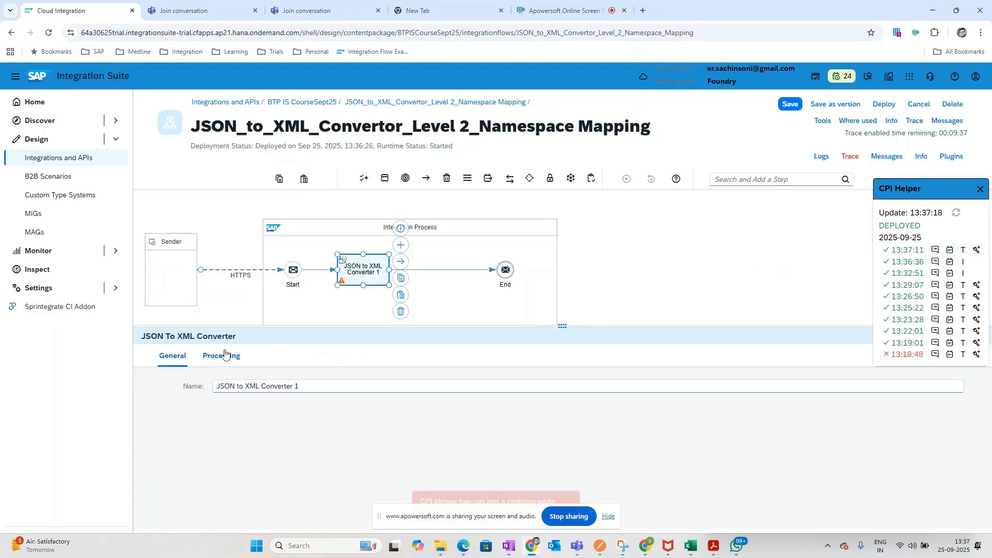
{"action": "left_click", "coordinate": [221, 355]}
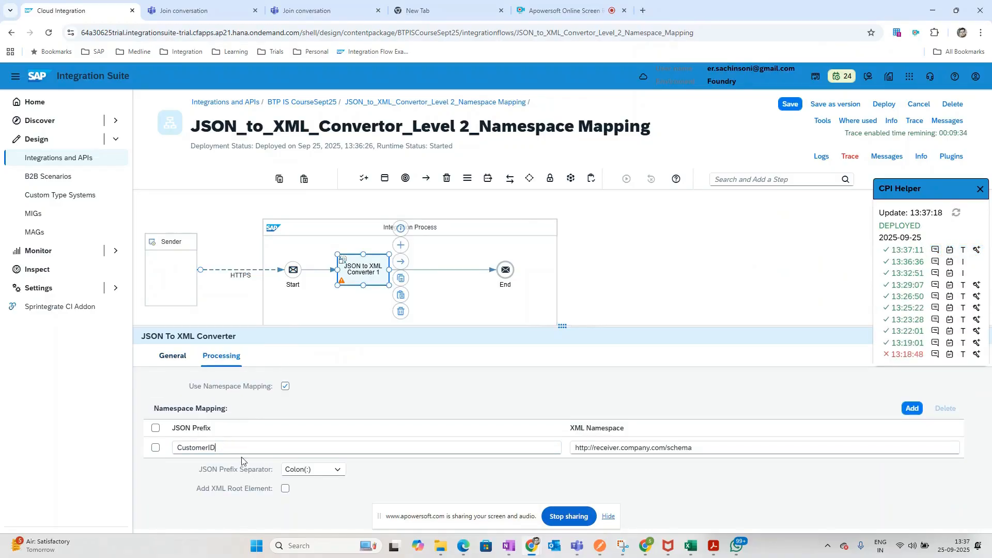
{"action": "key", "text": "alt+Tab"}
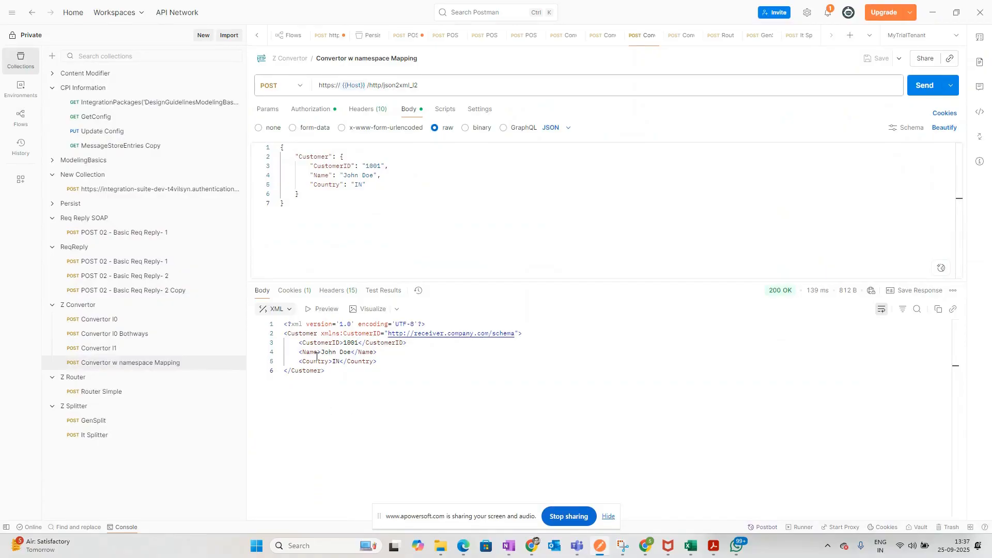
{"action": "key", "text": "alt+Tab"}
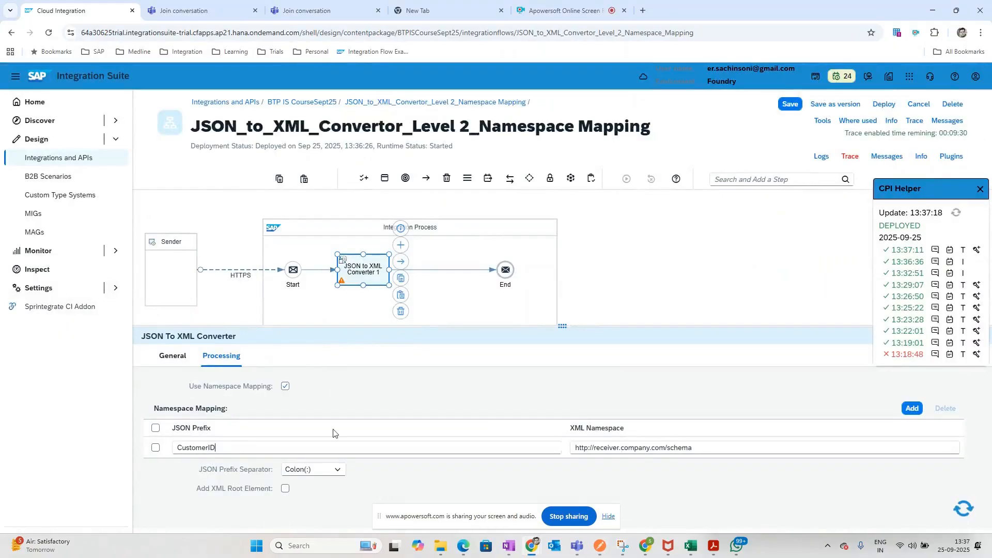
{"action": "key", "text": "alt+Tab"}
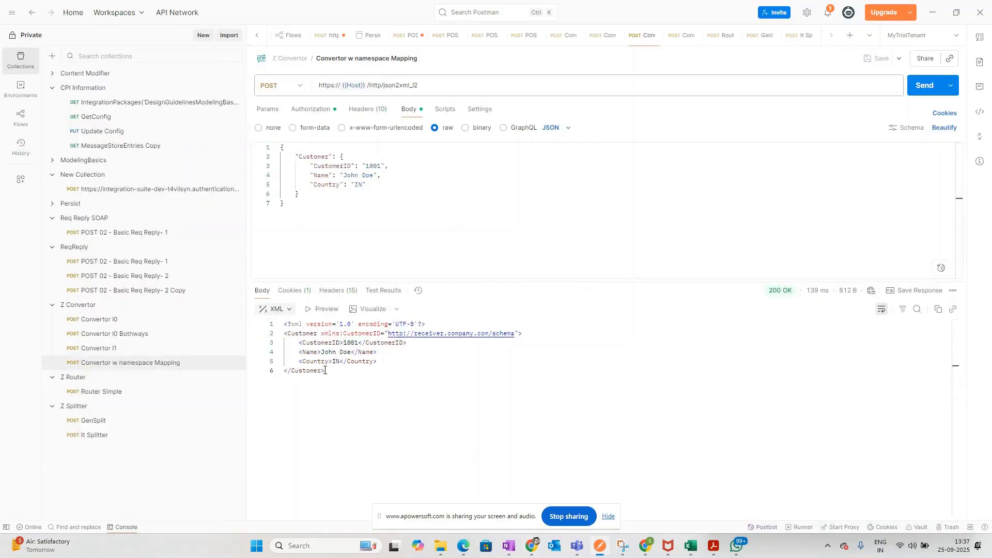
{"action": "double_click", "coordinate": [330, 334]}
- Set the JSON prefix to TestPrefix in the JSON to XML converter's namespace mapping in Integration Suite and deploy the flow
{"action": "key", "text": "alt+Tab"}
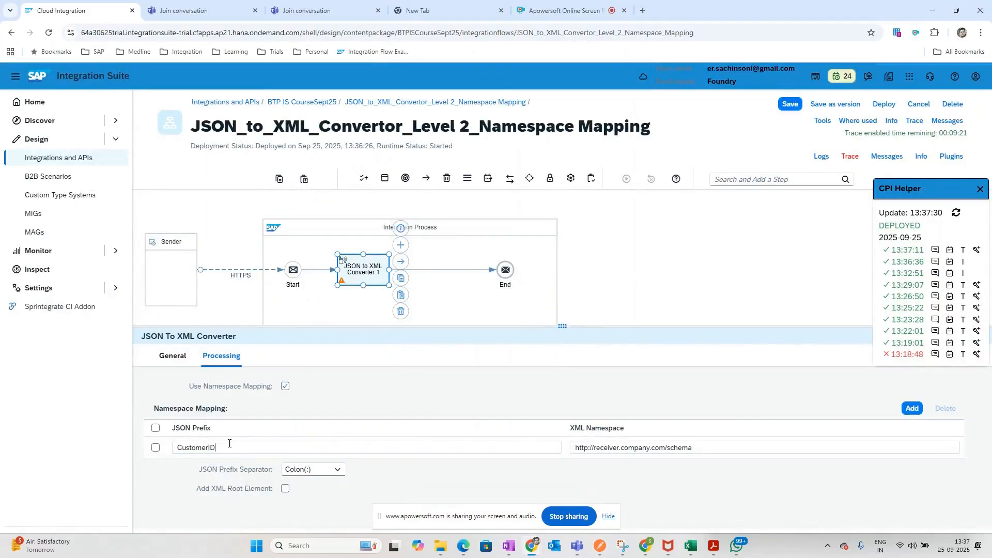
{"action": "double_click", "coordinate": [226, 446]}
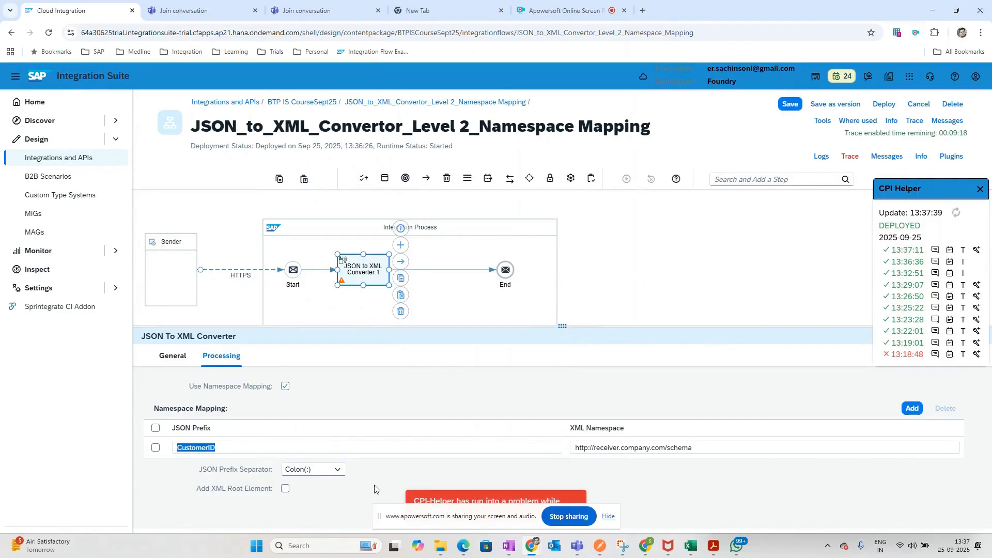
{"action": "type", "text": "TestPrefix"}
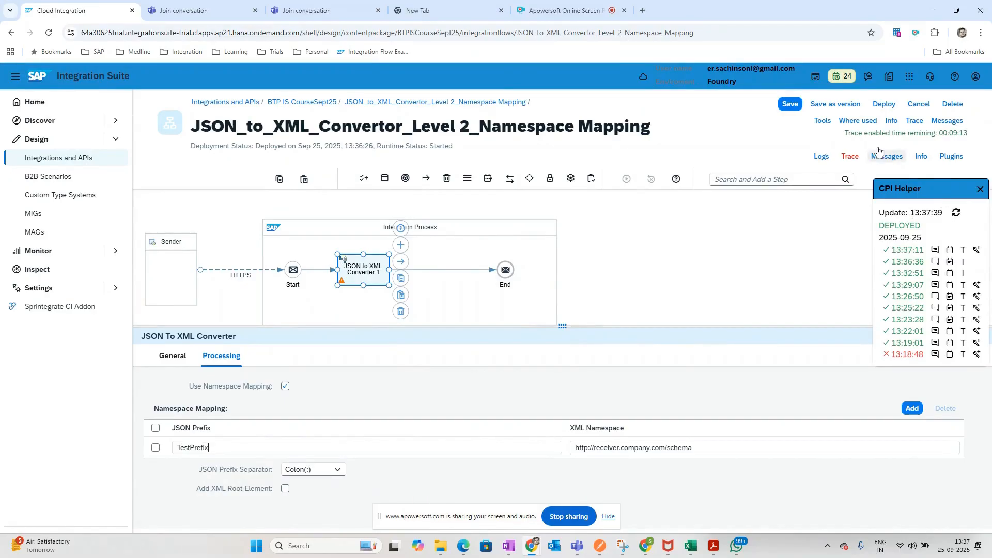
{"action": "left_click", "coordinate": [884, 104]}
{"action": "left_click", "coordinate": [549, 337]}
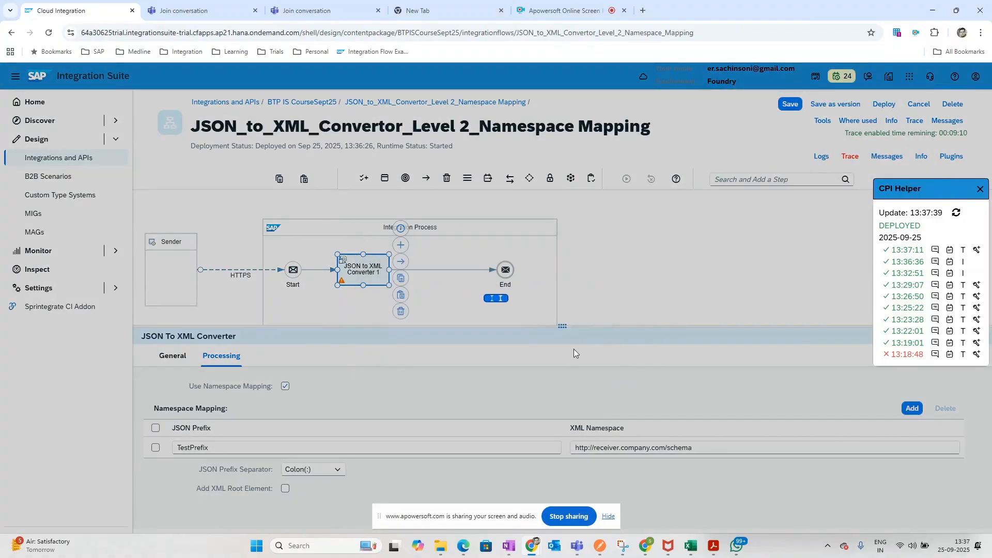
- Dismiss the deployment dialog in Integration Suite and resend the Convertor w namespace Mapping request from Postman
{"action": "left_click", "coordinate": [600, 545]}
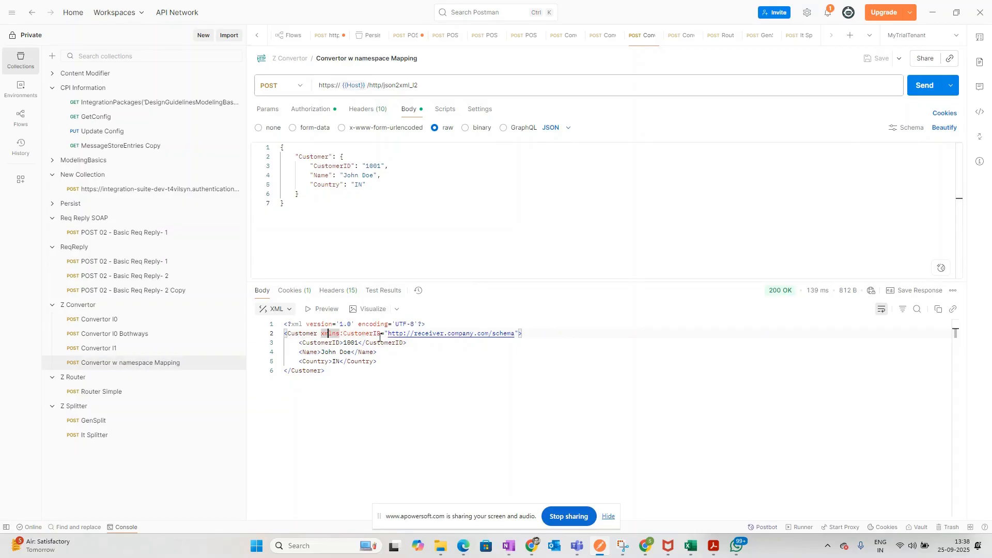
{"action": "key", "text": "alt+Tab"}
{"action": "left_click", "coordinate": [613, 324]}
{"action": "key", "text": "alt+Tab"}
{"action": "left_click", "coordinate": [913, 88]}
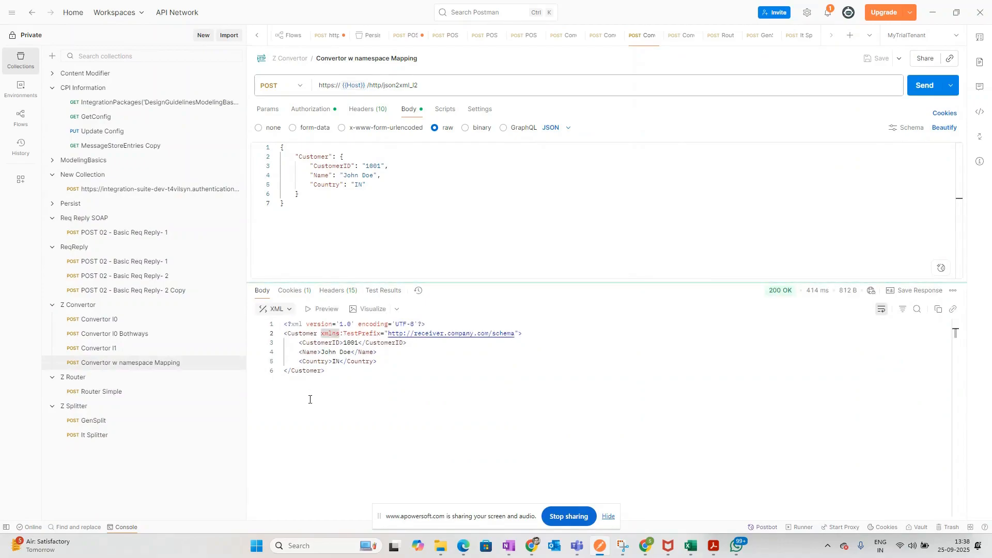
- Examine the integration flow's runtime configuration, references, externalized parameters and error configuration in Integration Suite
{"action": "key", "text": "alt+Tab"}
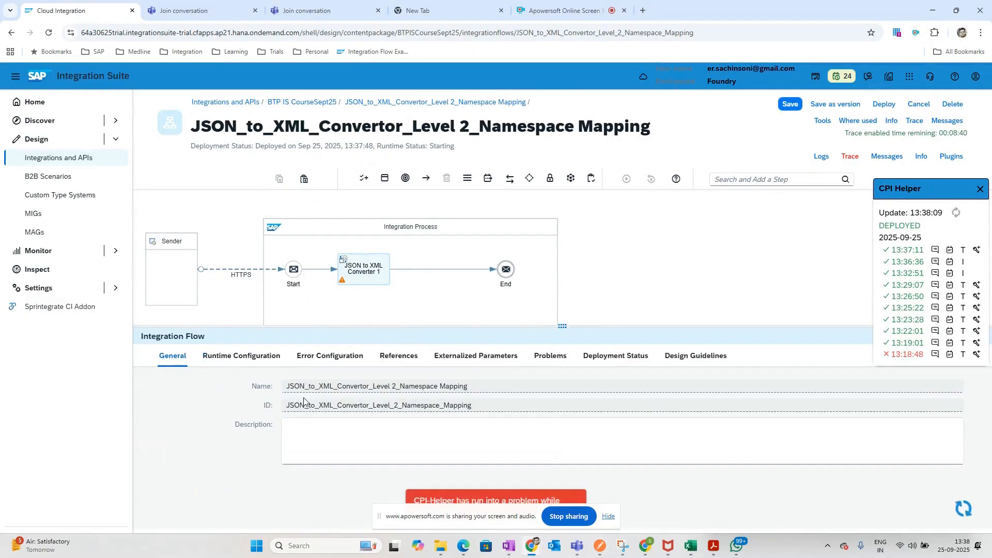
{"action": "left_click", "coordinate": [241, 356]}
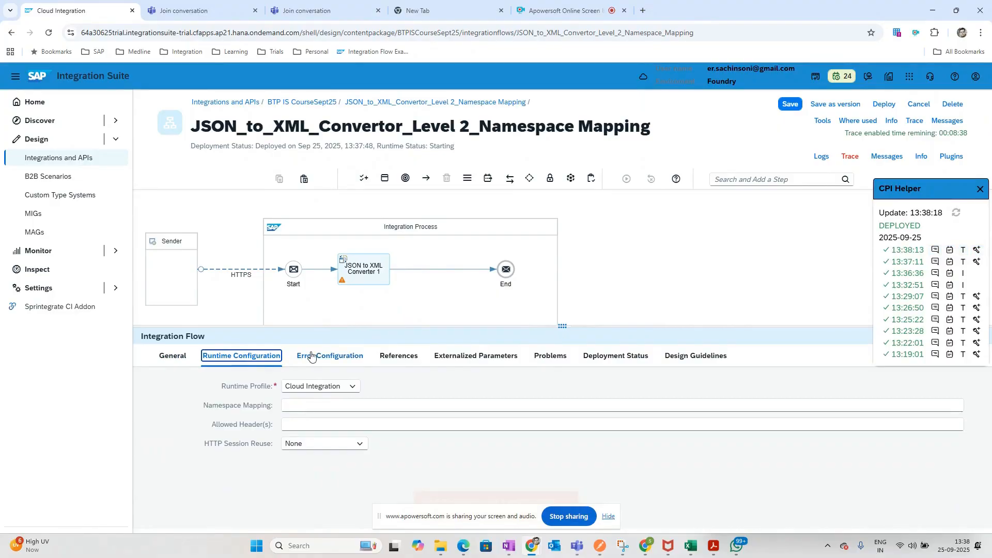
{"action": "left_click", "coordinate": [392, 357]}
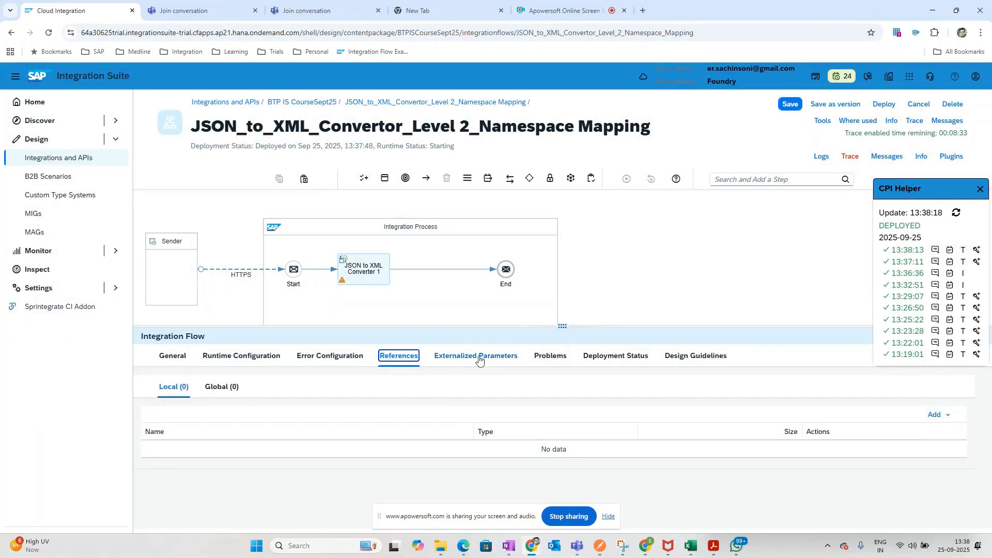
{"action": "left_click", "coordinate": [480, 361]}
{"action": "left_click", "coordinate": [614, 356]}
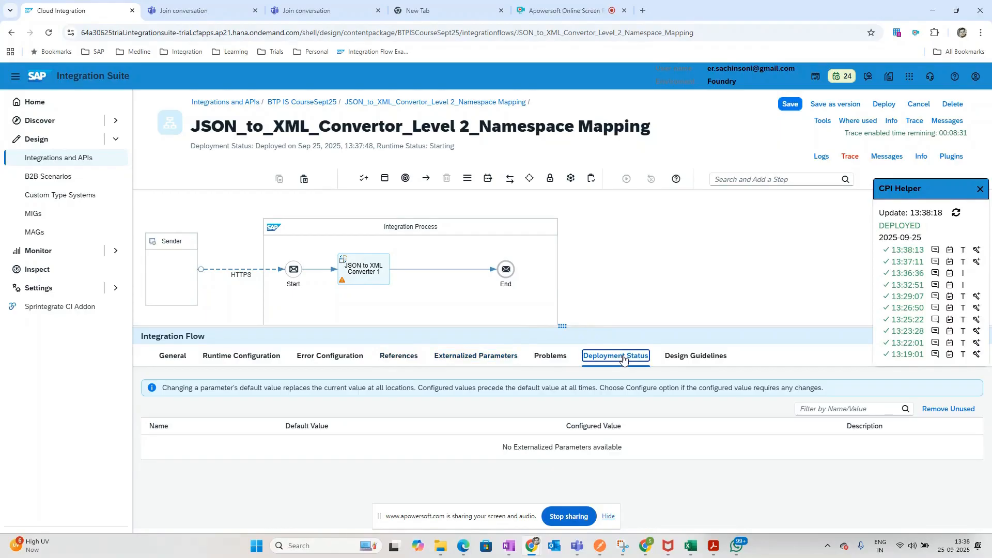
{"action": "left_click", "coordinate": [229, 354]}
{"action": "left_click", "coordinate": [324, 362]}
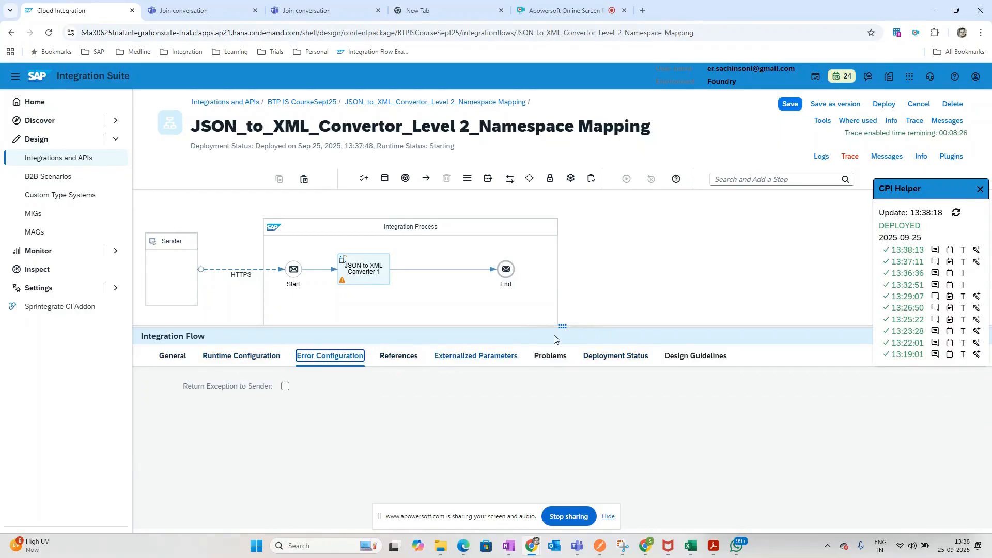
- Compare the XML response in Postman with the TestPrefix entry in the JSON to XML converter's namespace mapping
{"action": "key", "text": "alt+Tab"}
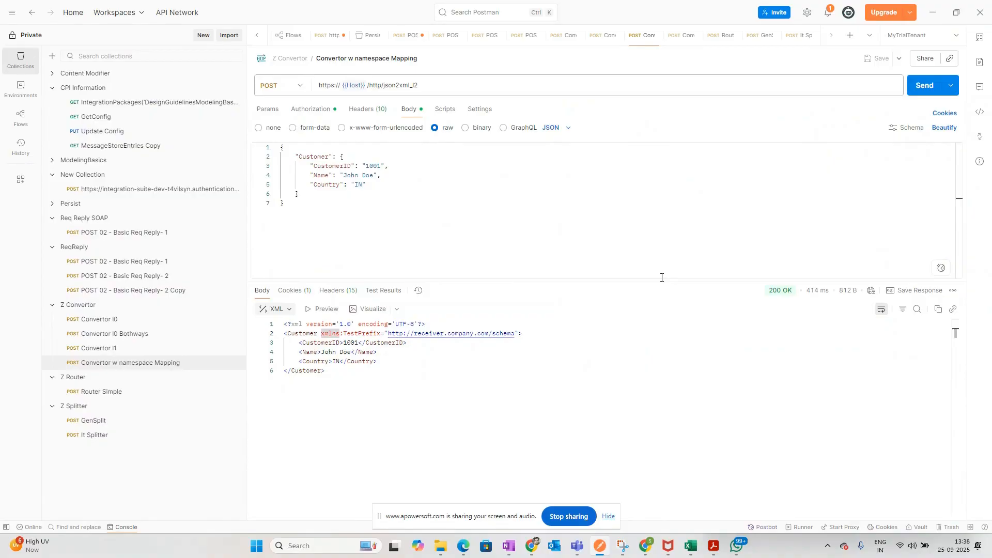
{"action": "key", "text": "alt+Tab"}
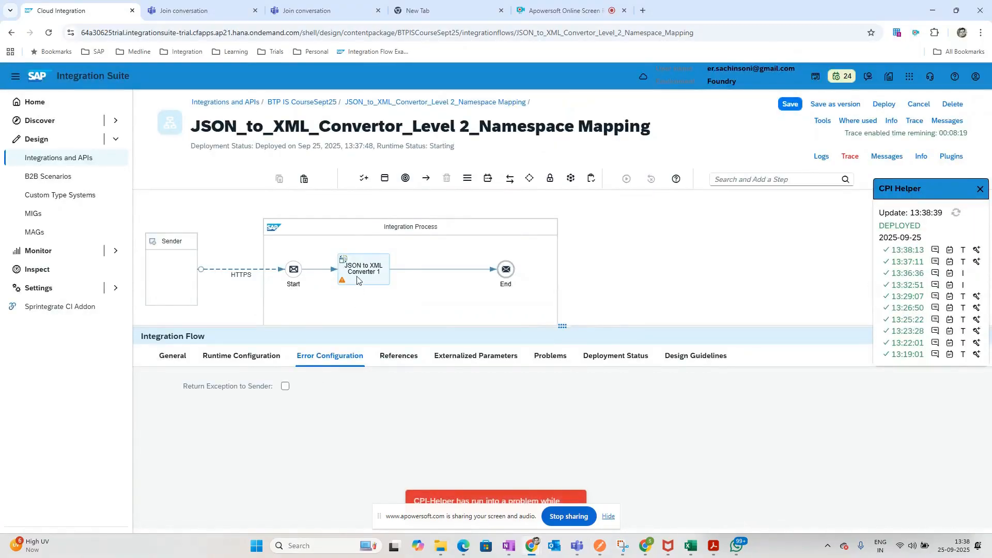
{"action": "left_click", "coordinate": [235, 357]}
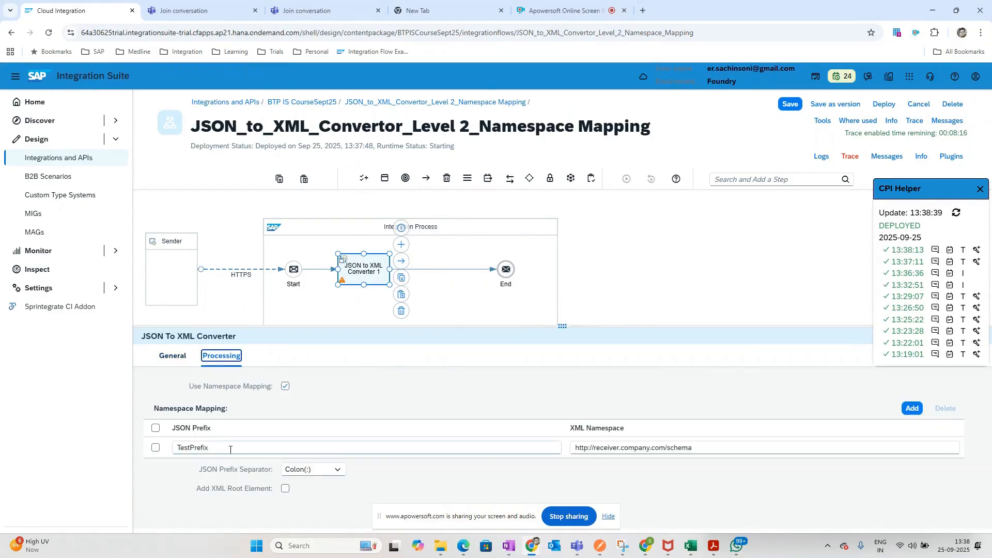
{"action": "left_click_drag", "start_coordinate": [230, 447], "coordinate": [29, 445]}
{"action": "left_click", "coordinate": [783, 267]}
{"action": "key", "text": "alt+Tab"}
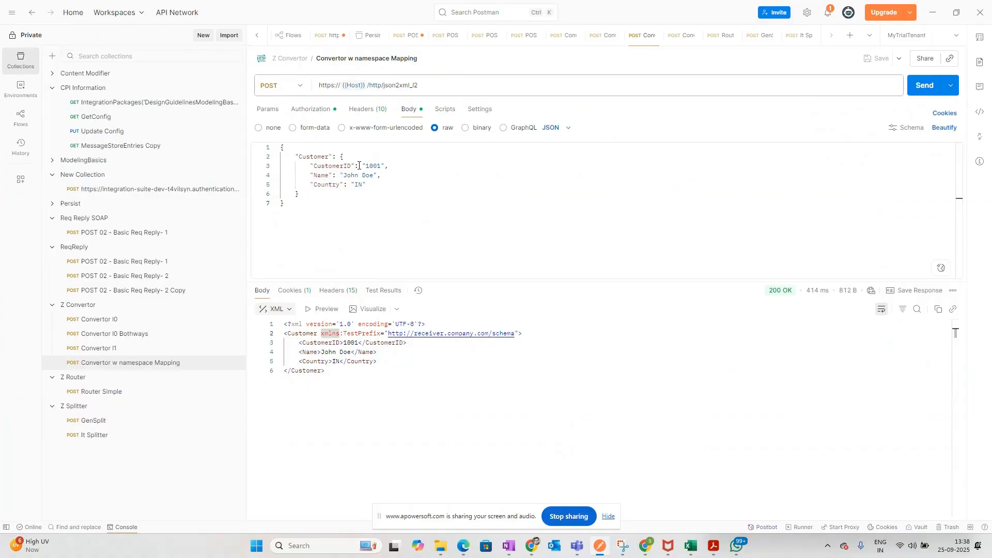
- Switch to Cloud Integration, filter the BTP IS CourseSept25 package's artifacts by "router", and open the Router integration flow
{"action": "key", "text": "alt+Tab"}
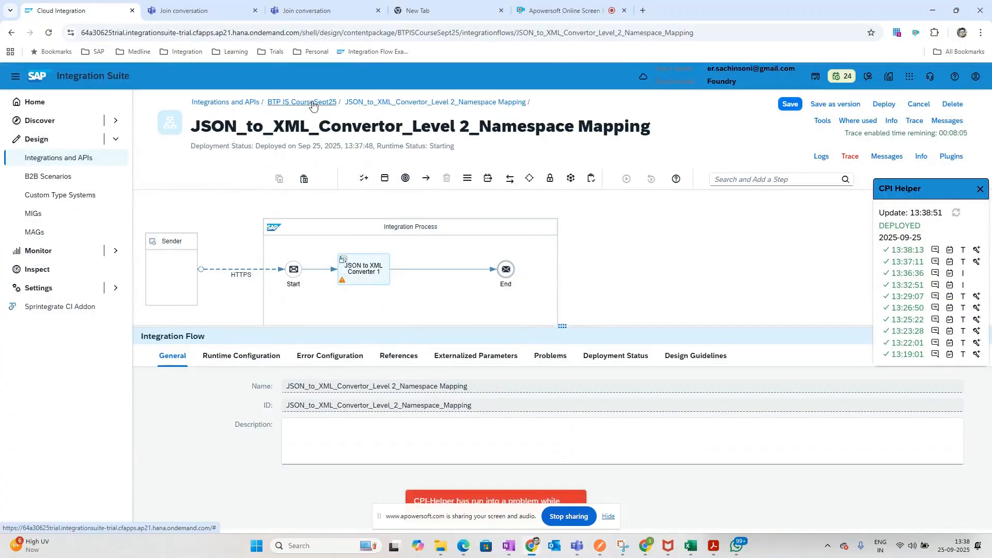
{"action": "left_click", "coordinate": [313, 103]}
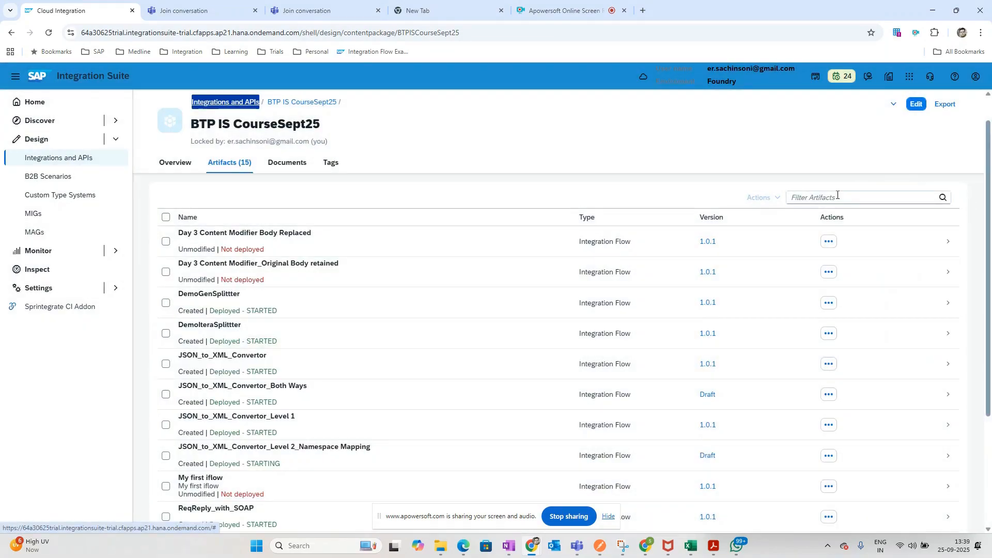
{"action": "left_click", "coordinate": [838, 196]}
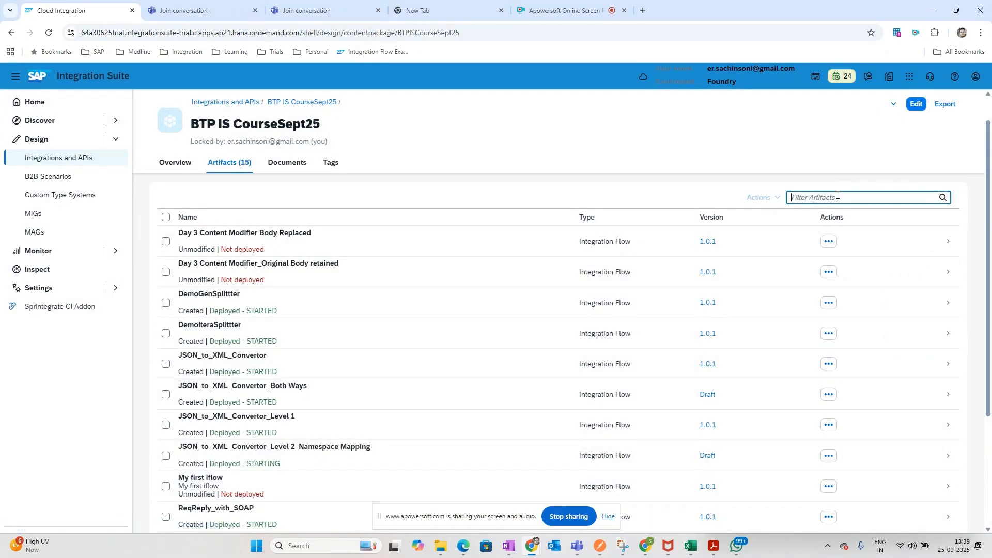
{"action": "type", "text": "roue"}
{"action": "key", "text": "BackSpace"}
{"action": "type", "text": "ter"}
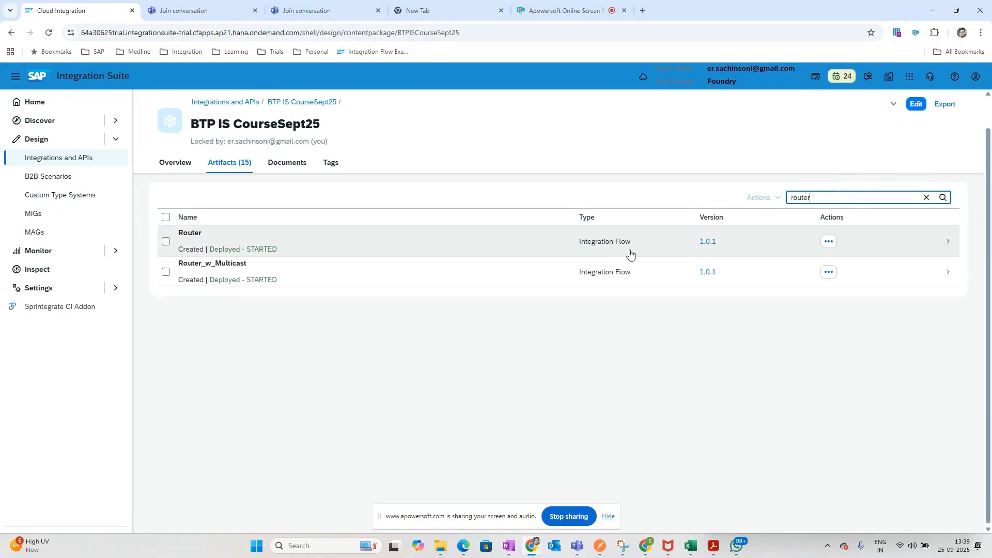
{"action": "left_click", "coordinate": [336, 253]}
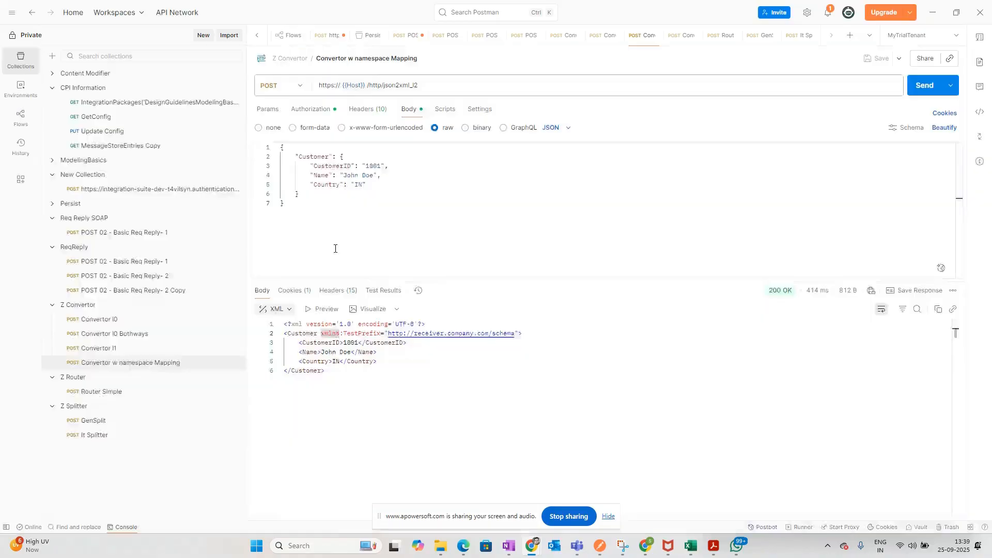
- In Postman, collapse the Z Convertor collection and open the Router Simple request under Z Router
{"action": "key", "text": "alt+Tab"}
{"action": "key", "text": "alt+Tab"}
{"action": "key", "text": "alt+Tab"}
{"action": "left_click", "coordinate": [52, 304]}
{"action": "key", "text": "alt+Tab"}
{"action": "key", "text": "alt+Tab"}
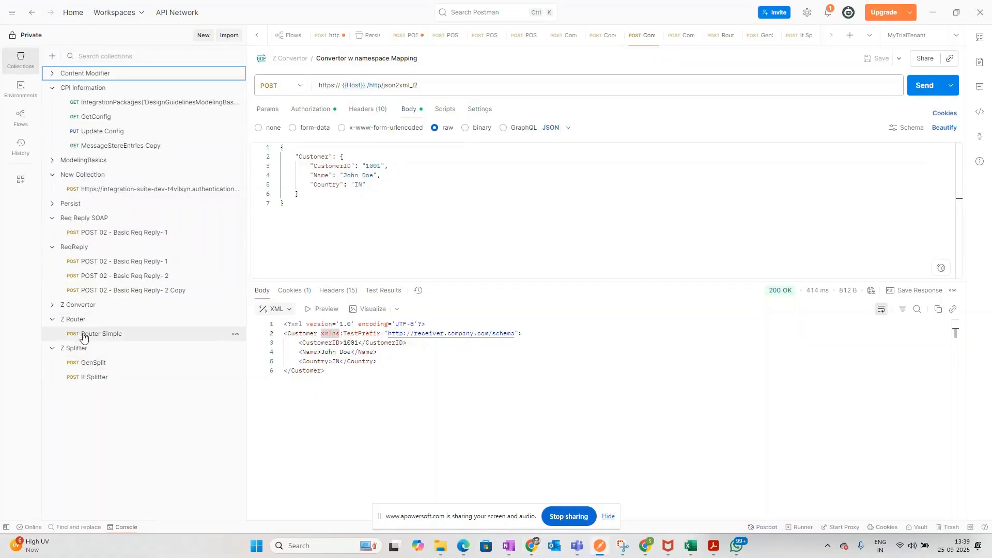
{"action": "key", "text": "alt+Tab"}
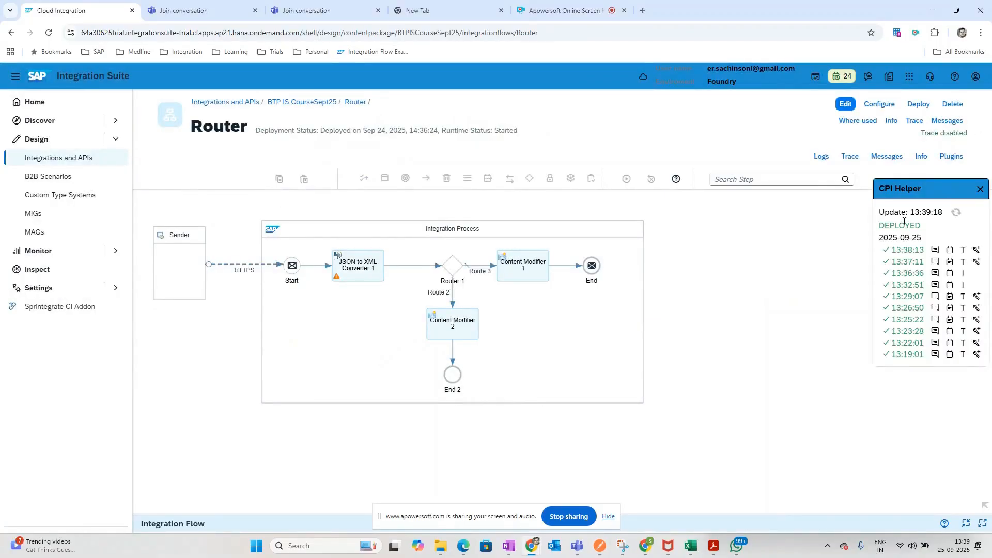
- Close CPI Helper over the Router flow and compare the flow with the Router Simple request in Postman
{"action": "left_click", "coordinate": [980, 190]}
{"action": "key", "text": "alt+Tab"}
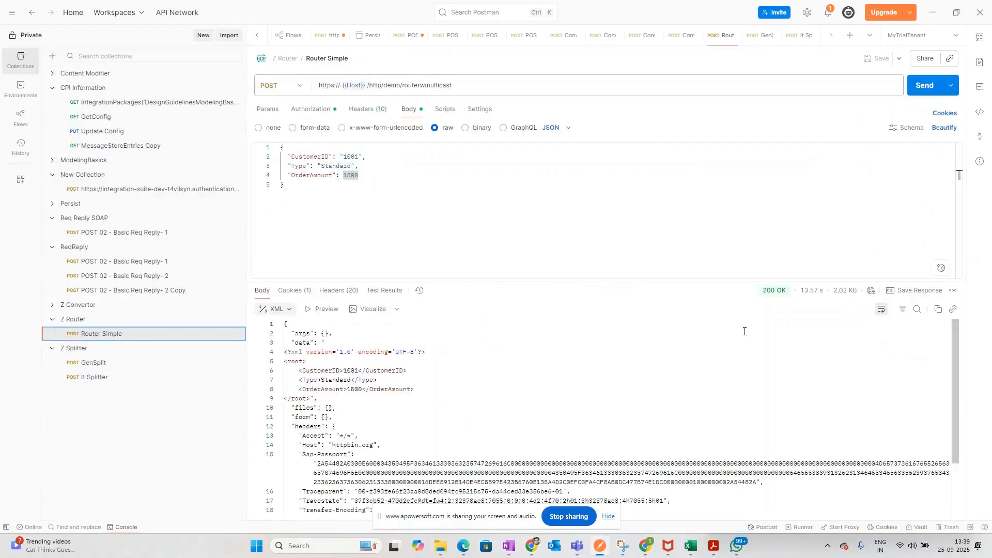
{"action": "key", "text": "alt+Tab"}
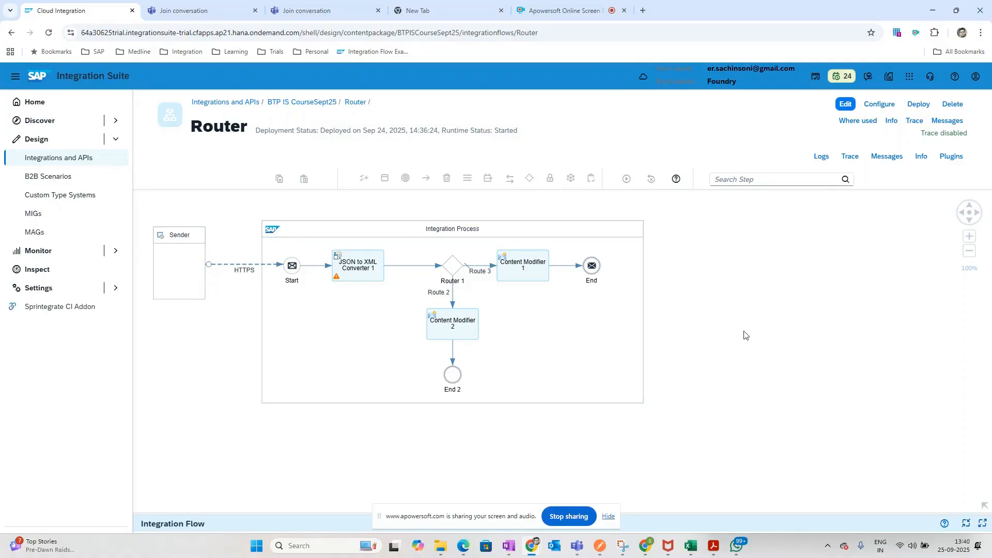
{"action": "key", "text": "alt+Tab"}
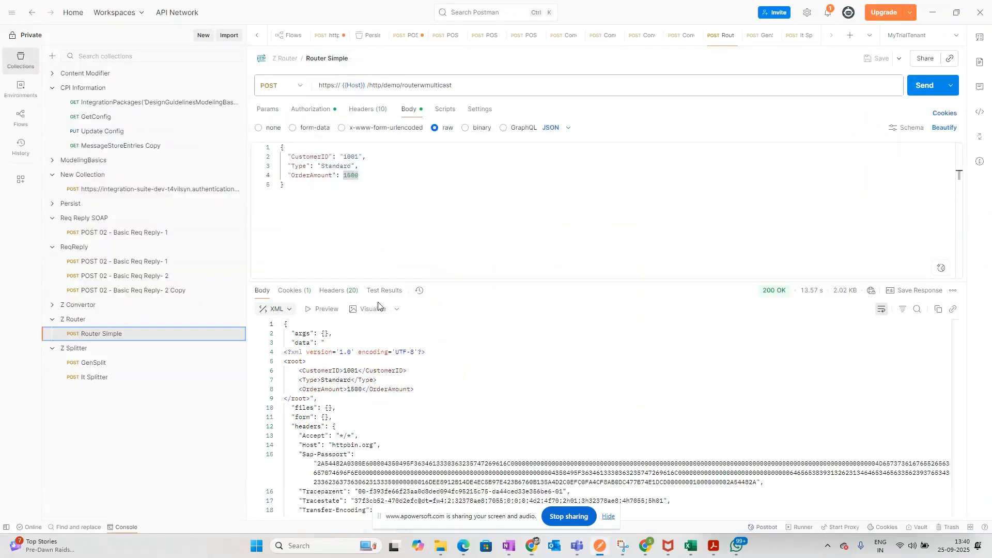
{"action": "key", "text": "alt+Tab"}
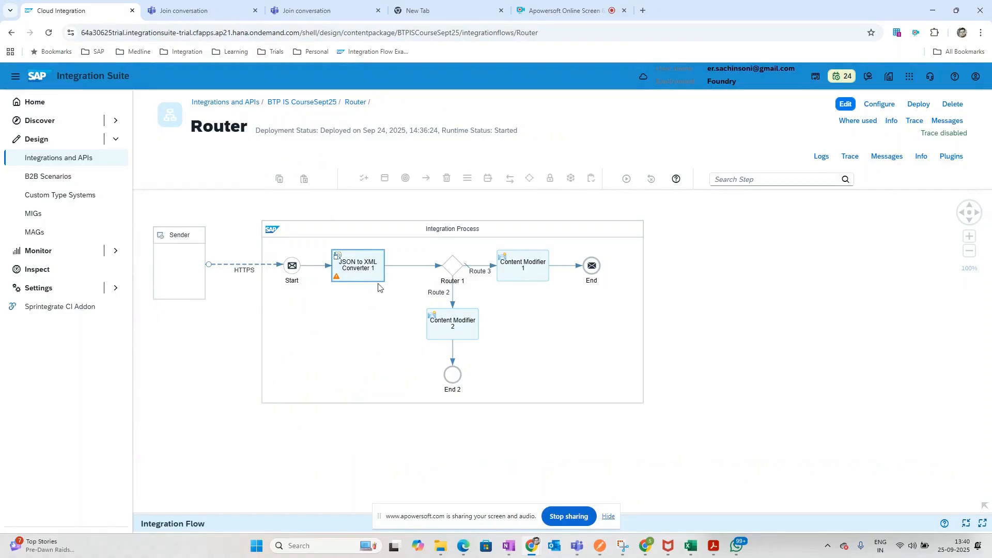
- Put the Router integration flow into edit mode and search the available flow steps for "rout"
{"action": "left_click", "coordinate": [485, 266]}
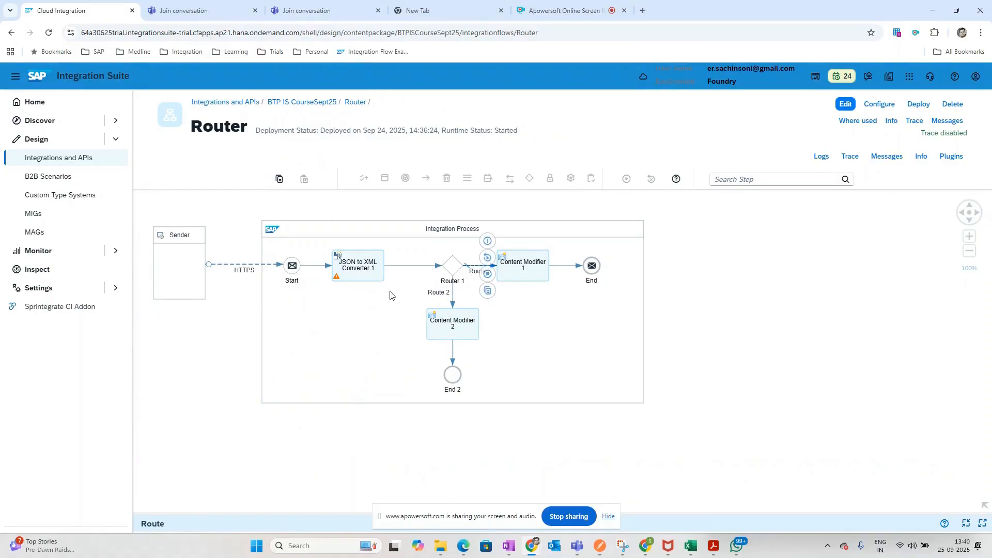
{"action": "left_click", "coordinate": [445, 269]}
{"action": "left_click", "coordinate": [734, 178]}
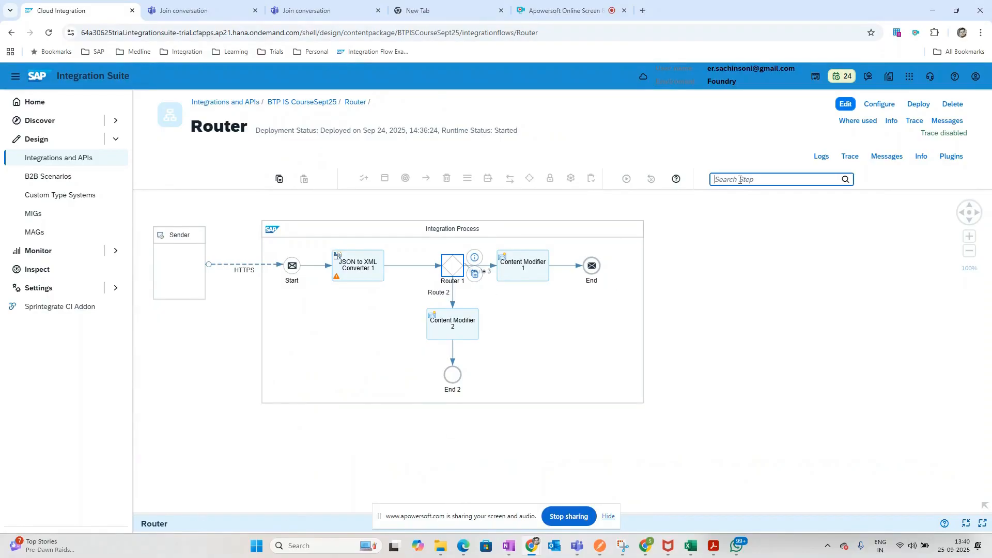
{"action": "left_click", "coordinate": [845, 103]}
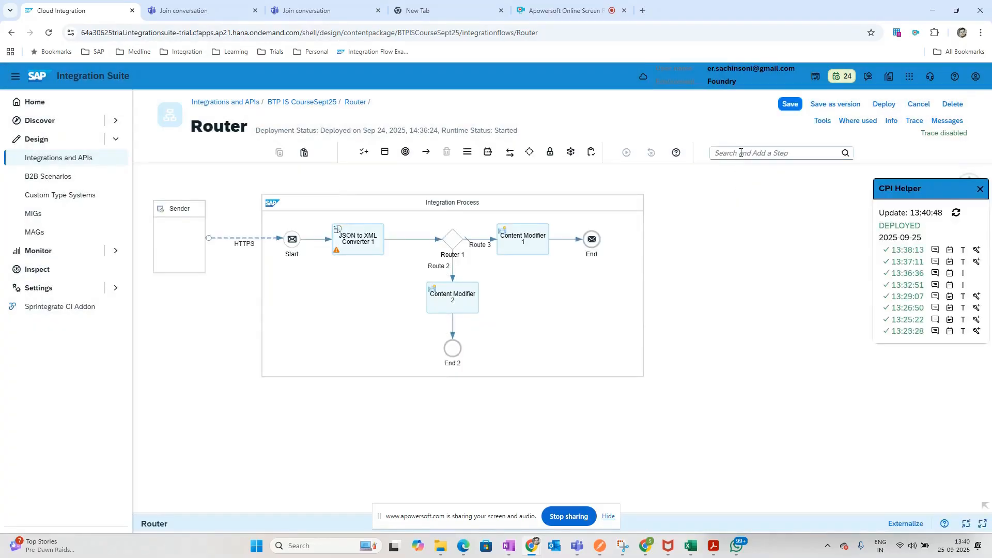
{"action": "left_click", "coordinate": [738, 180]}
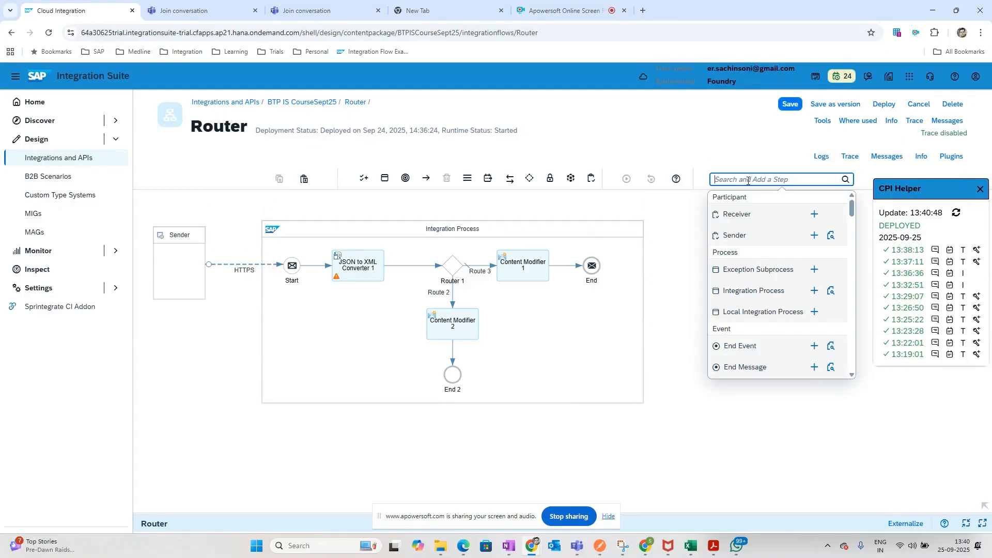
{"action": "type", "text": "rout"}
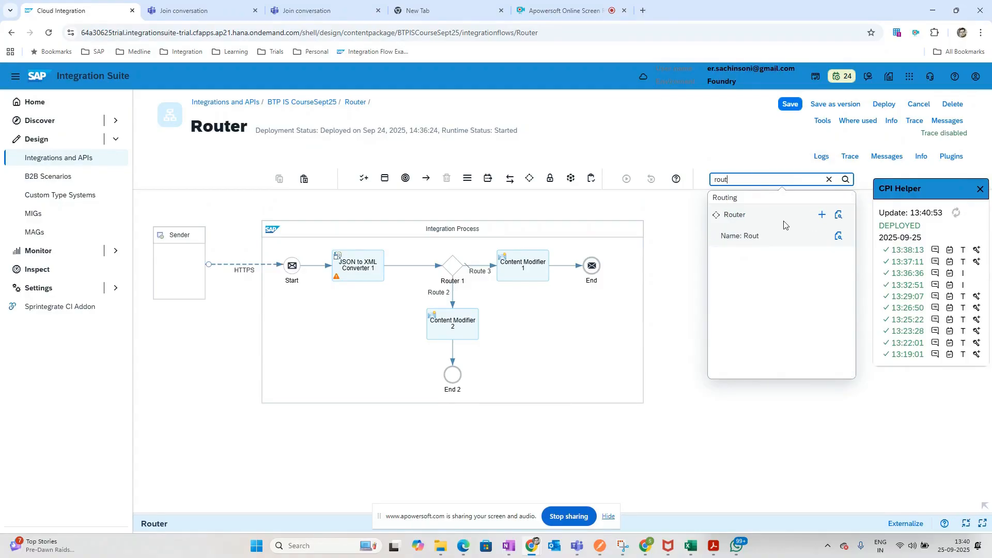
{"action": "left_click", "coordinate": [815, 427]}
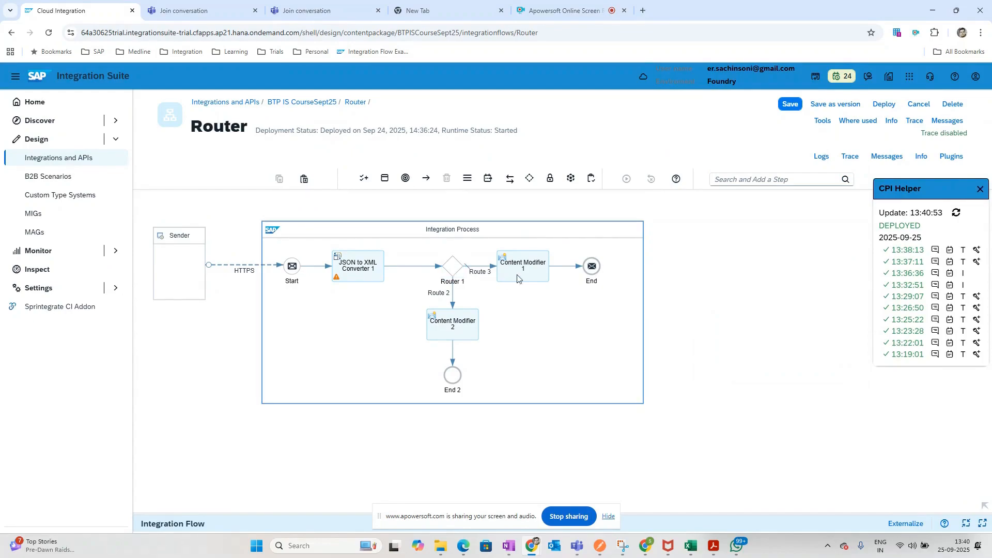
- Examine Route 3's processing settings, clearing its Default Route option and enabling it again
{"action": "left_click", "coordinate": [480, 267]}
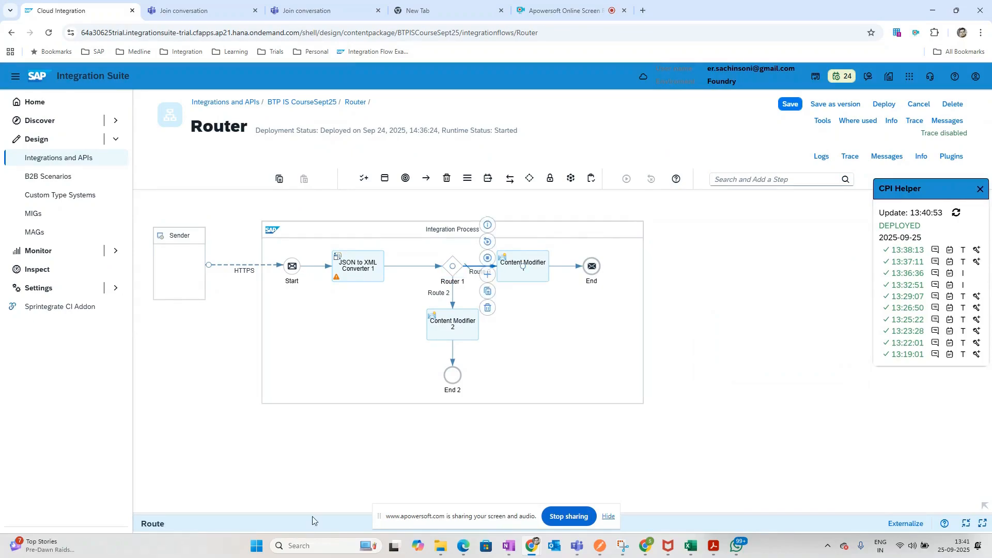
{"action": "left_click_drag", "start_coordinate": [313, 523], "coordinate": [265, 372]}
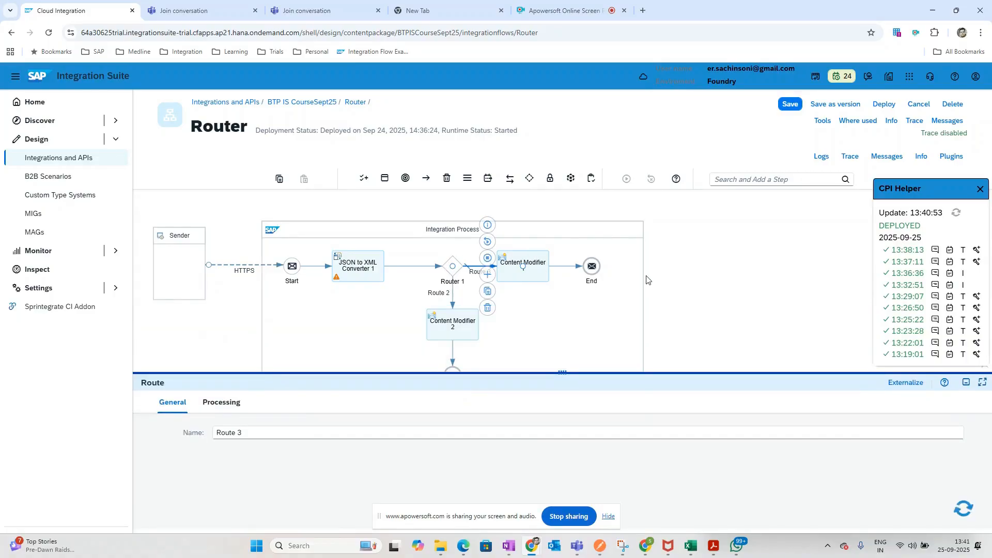
{"action": "left_click", "coordinate": [223, 404]}
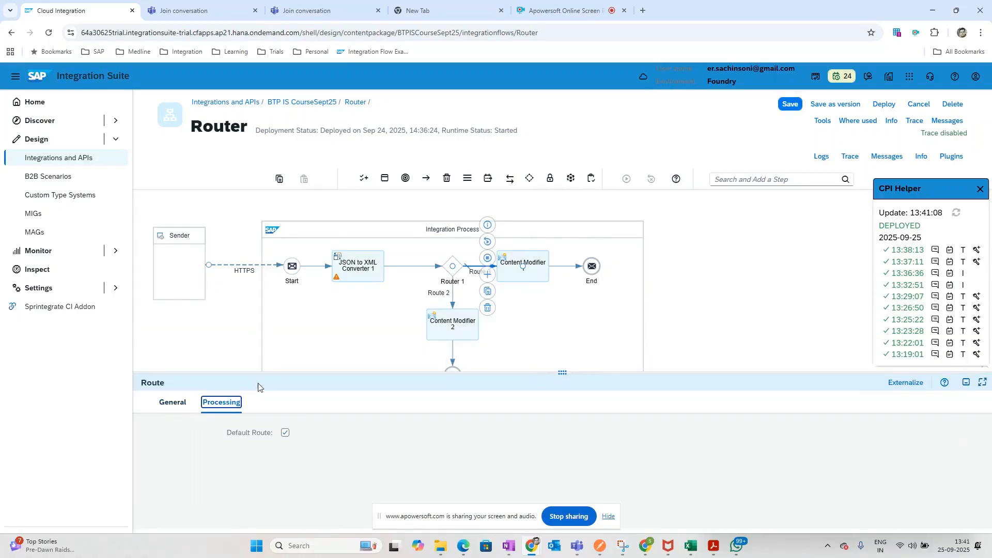
{"action": "left_click_drag", "start_coordinate": [279, 371], "coordinate": [280, 411]}
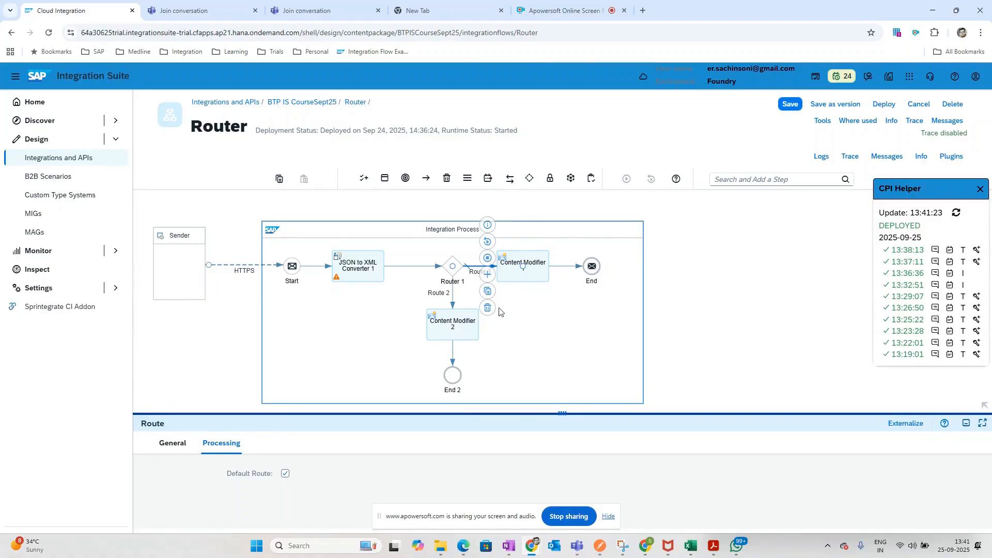
{"action": "left_click", "coordinate": [285, 474]}
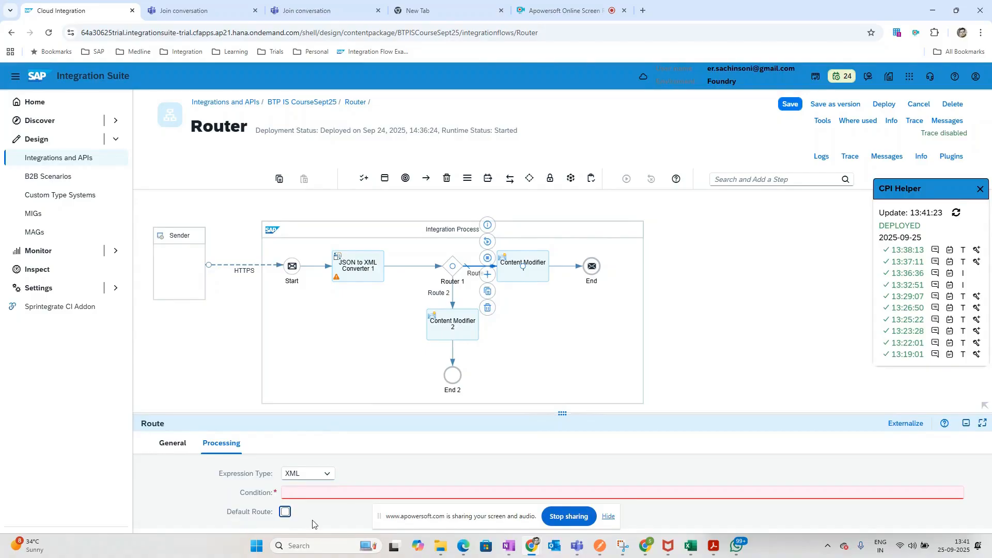
{"action": "left_click", "coordinate": [285, 512]}
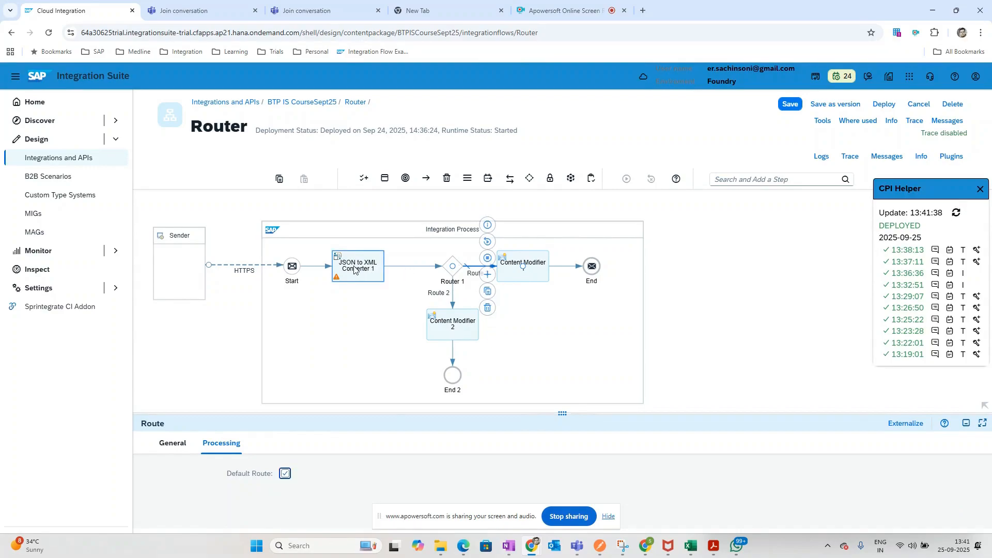
- Examine the processing condition of Route 2 and compare it with the Router Simple request body in Postman
{"action": "left_click", "coordinate": [453, 297]}
{"action": "left_click", "coordinate": [220, 445]}
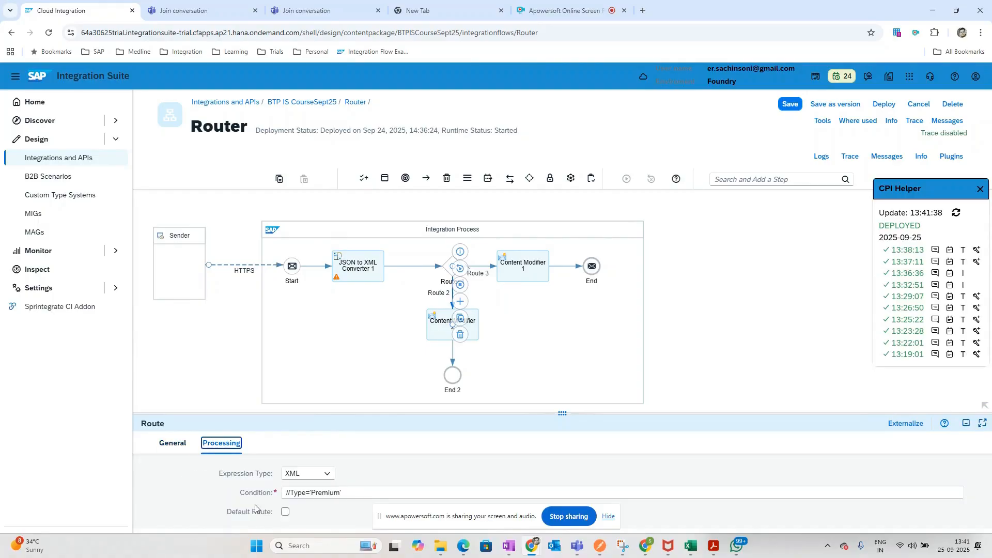
{"action": "left_click", "coordinate": [599, 546]}
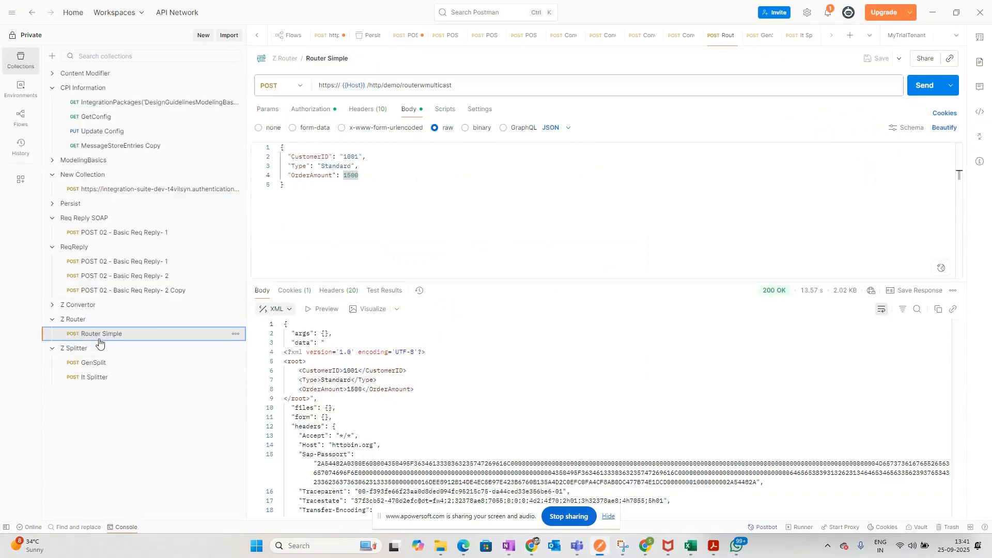
{"action": "left_click", "coordinate": [303, 222]}
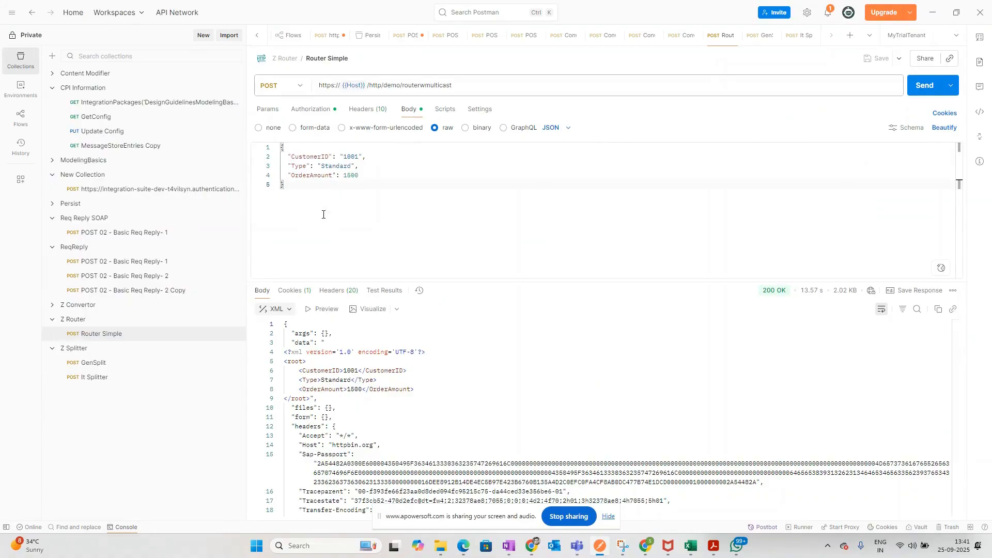
- Back in the Router flow, review the message bodies of Content Modifier 2 and Content Modifier 1
{"action": "key", "text": "alt+Tab"}
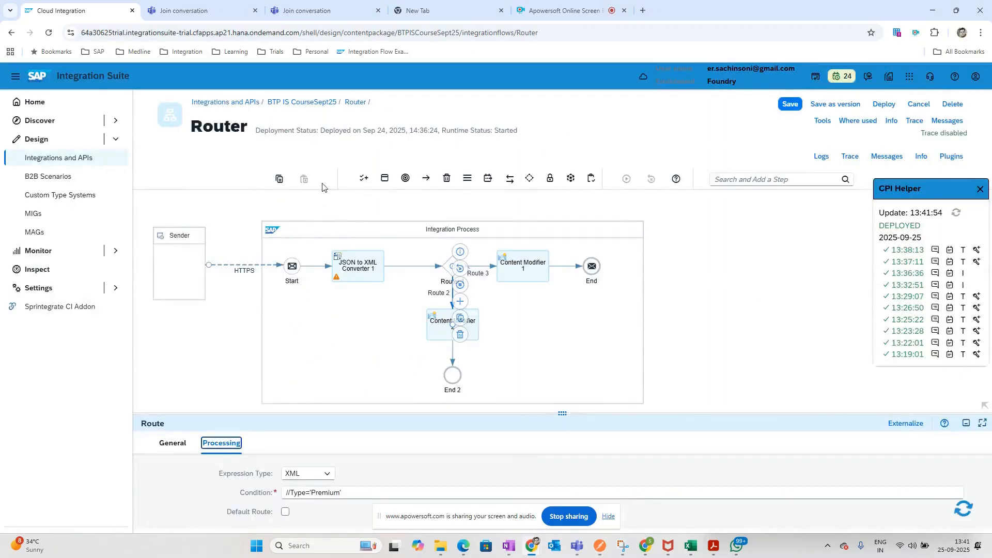
{"action": "left_click", "coordinate": [438, 332]}
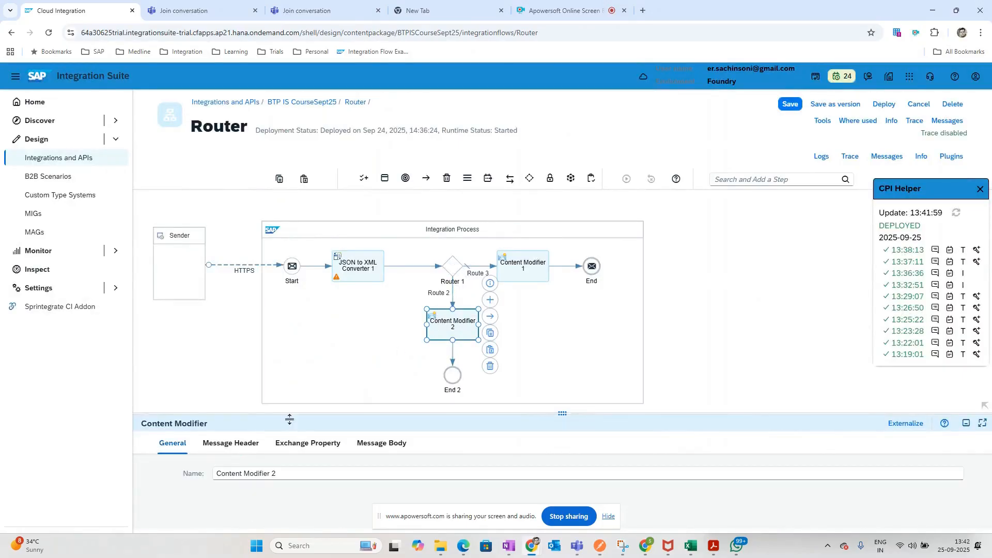
{"action": "left_click", "coordinate": [324, 448]}
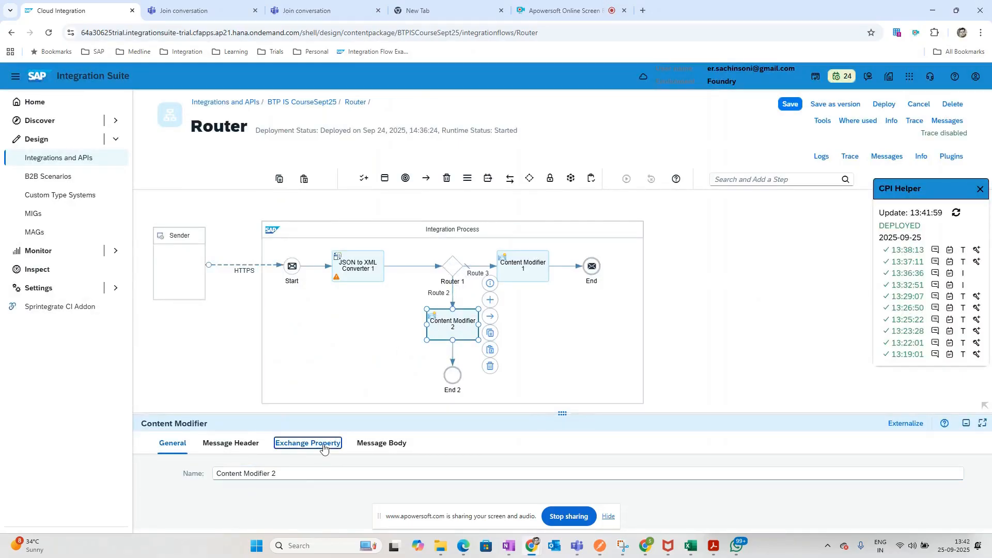
{"action": "left_click", "coordinate": [375, 447]}
{"action": "left_click", "coordinate": [359, 493]}
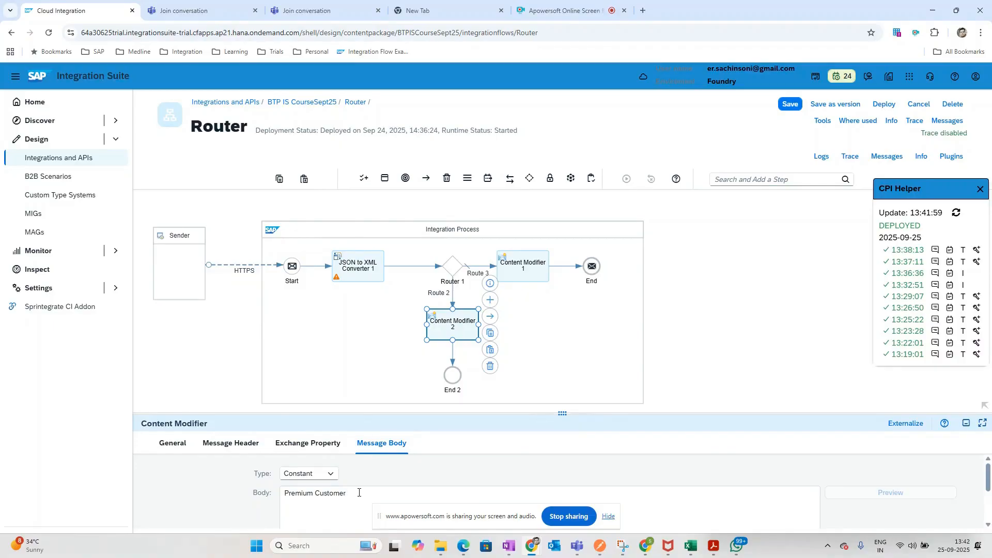
{"action": "key", "text": "alt+Tab"}
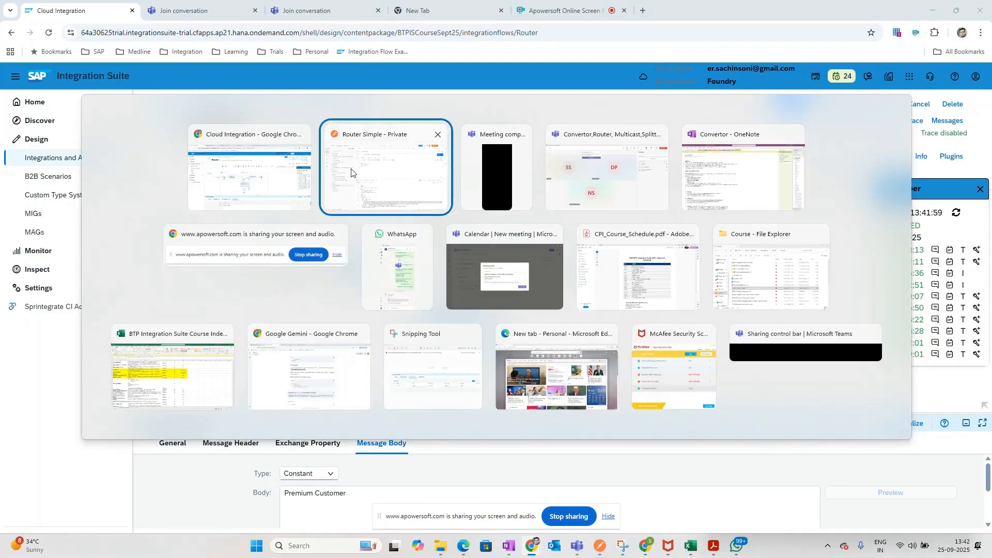
{"action": "left_click", "coordinate": [362, 173]}
{"action": "key", "text": "alt+Tab"}
{"action": "left_click", "coordinate": [523, 265]}
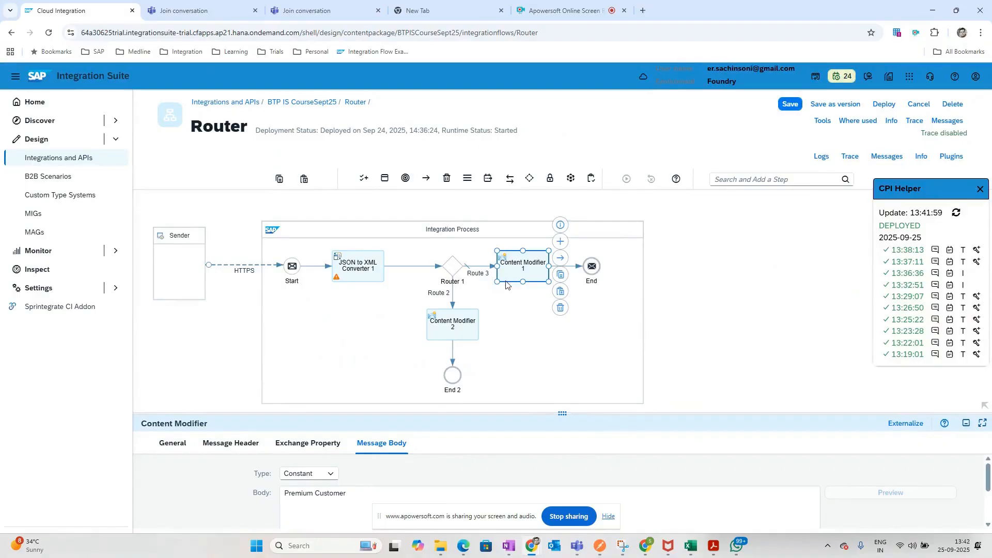
- Deselect the flow step, close CPI Helper, and enable trace for the Router integration flow
{"action": "left_click", "coordinate": [804, 256]}
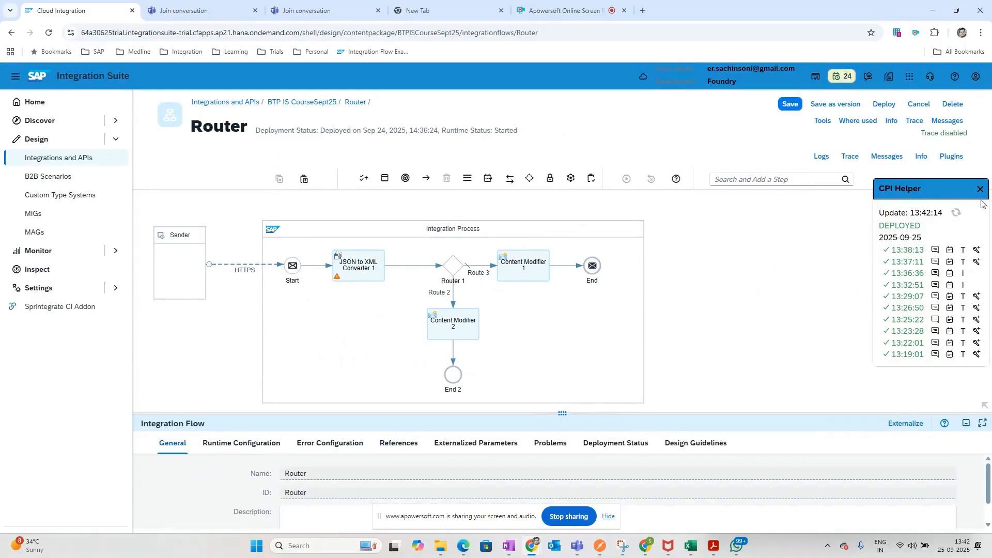
{"action": "left_click", "coordinate": [980, 189]}
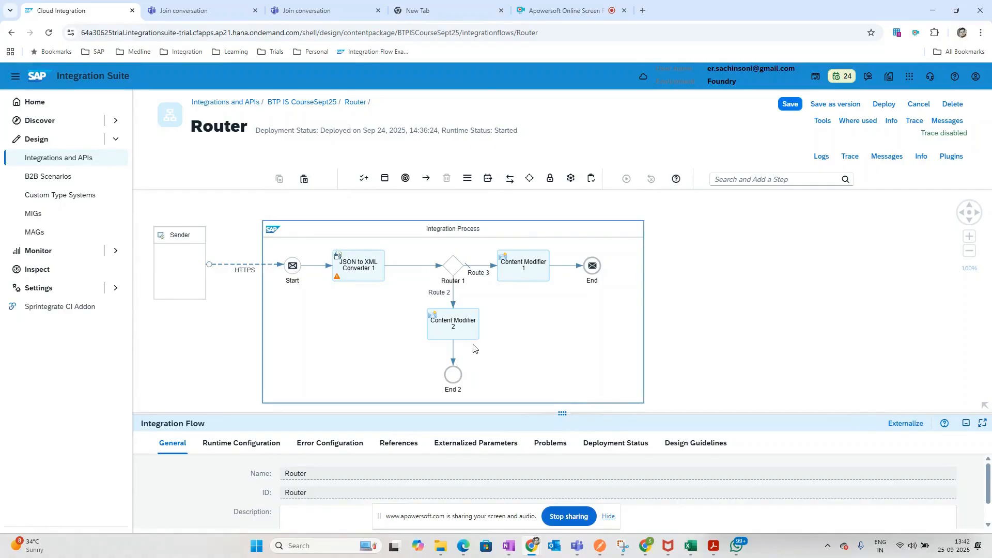
{"action": "left_click", "coordinate": [849, 156]}
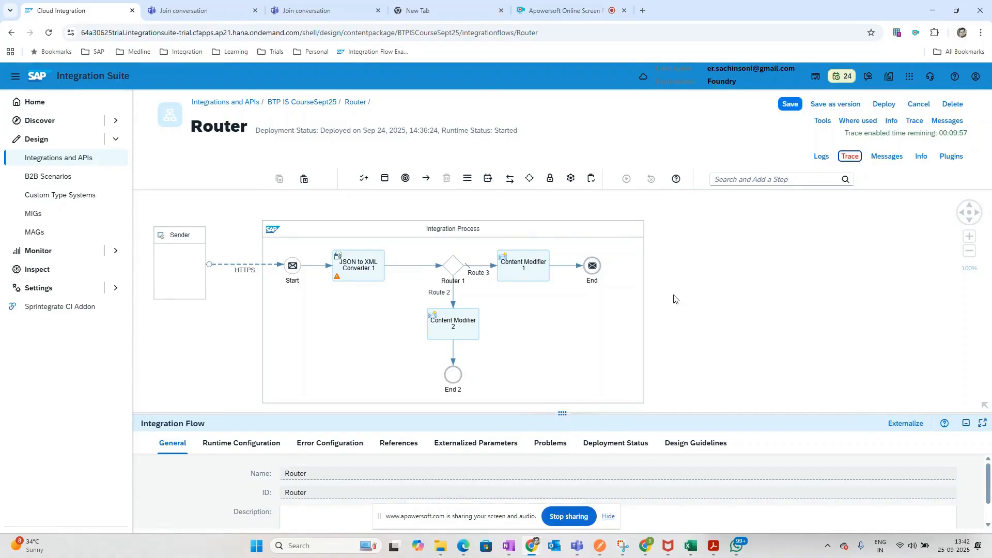
- Switch to Postman and send the Router Simple request with its Standard customer order body
{"action": "key", "text": "alt+Tab"}
{"action": "double_click", "coordinate": [351, 175]}
{"action": "left_click", "coordinate": [921, 88]}
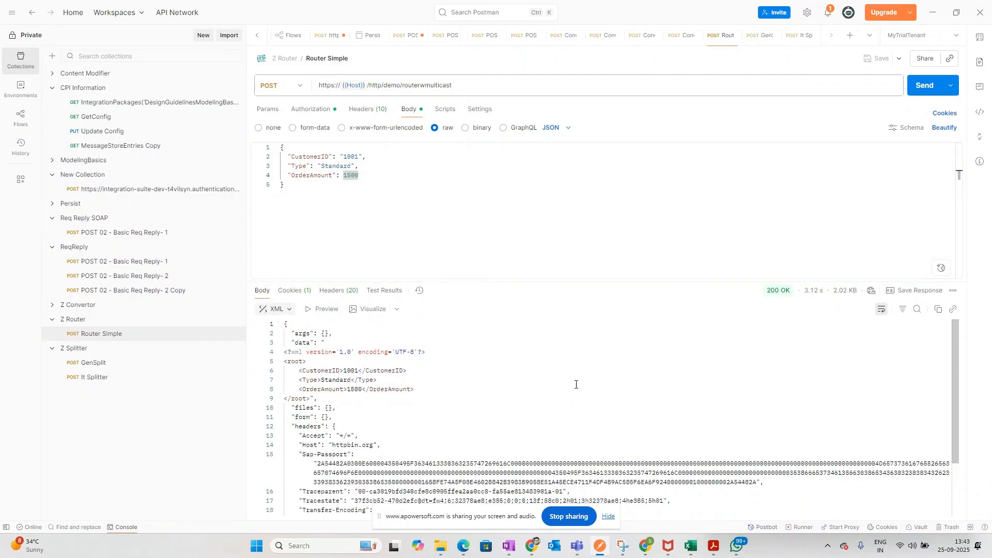
- Back in the Router flow, check the address in the sender HTTPS channel's connection settings
{"action": "key", "text": "alt+Tab"}
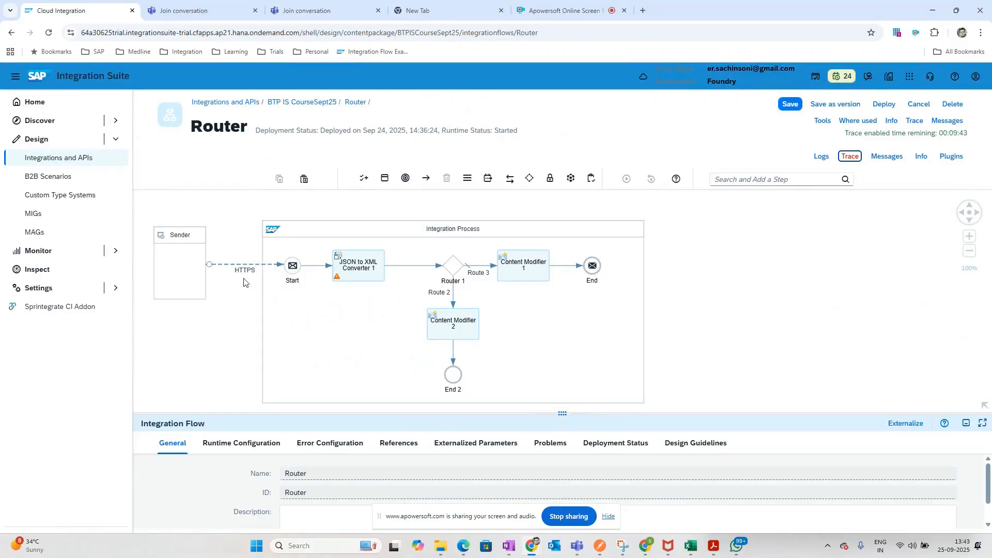
{"action": "left_click", "coordinate": [241, 265]}
{"action": "left_click", "coordinate": [222, 443]}
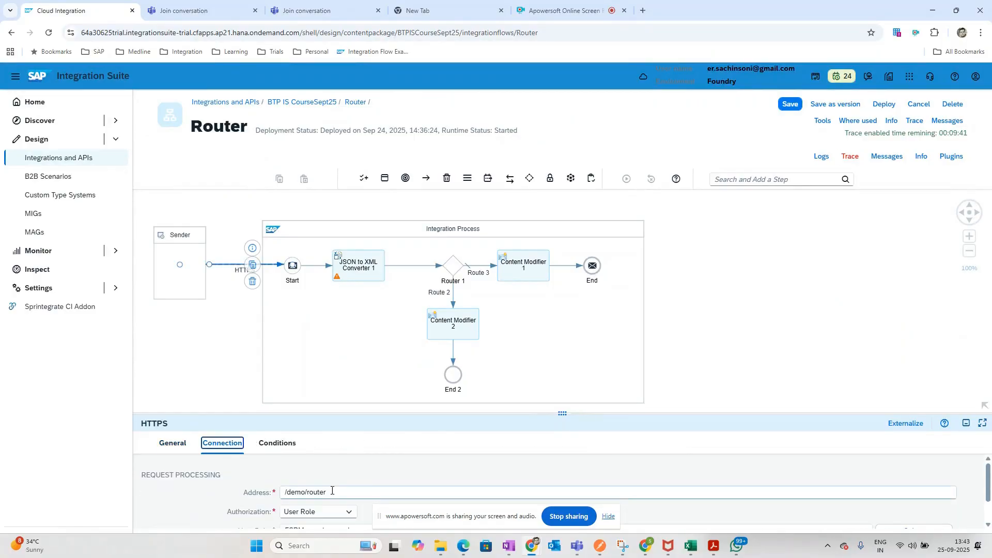
- In Postman, duplicate the Router Simple request within the Z Router collection
{"action": "key", "text": "alt+Tab"}
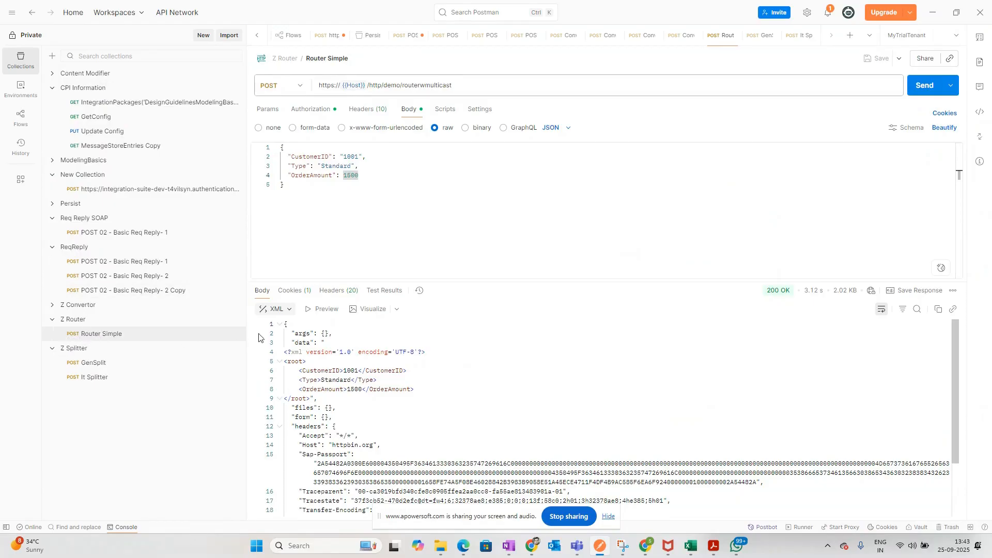
{"action": "left_click", "coordinate": [236, 334]}
{"action": "left_click", "coordinate": [266, 431]}
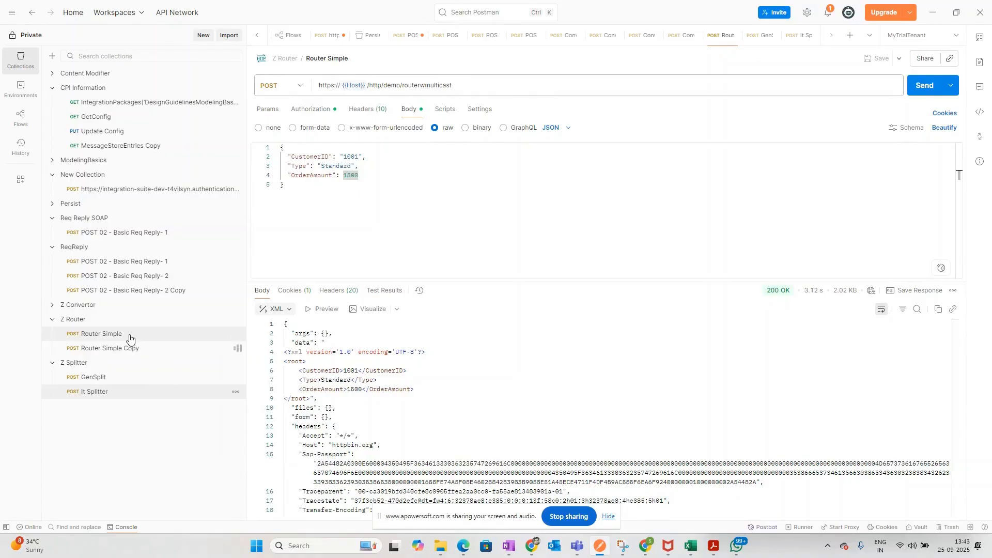
- Rename the original Router Simple request as Router w Multicast
{"action": "left_click", "coordinate": [346, 59]}
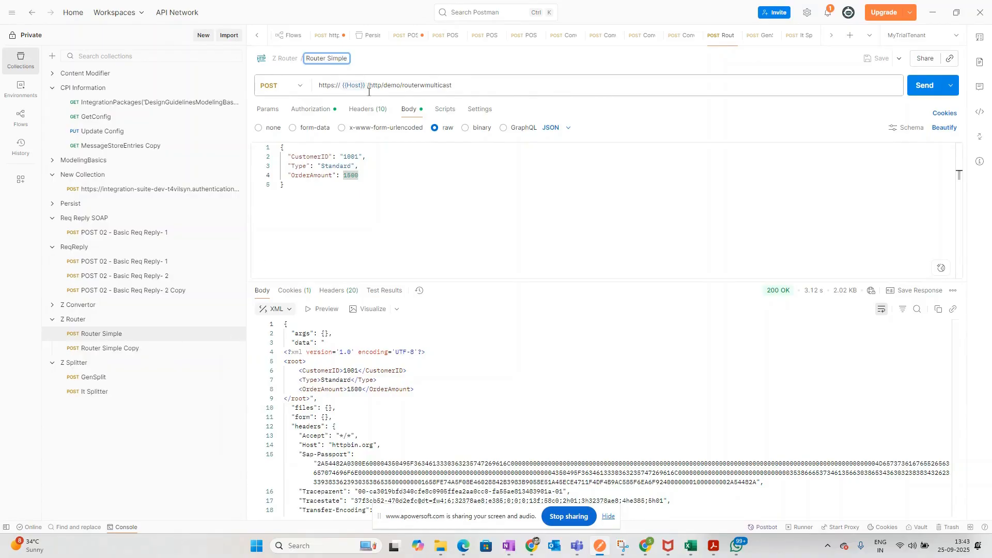
{"action": "key", "text": "BackSpace"}
{"action": "key", "text": "BackSpace"}
{"action": "key", "text": "BackSpace"}
{"action": "key", "text": "BackSpace"}
{"action": "key", "text": "BackSpace"}
{"action": "type", "text": "w Multicast"}
{"action": "left_click", "coordinate": [515, 237]}
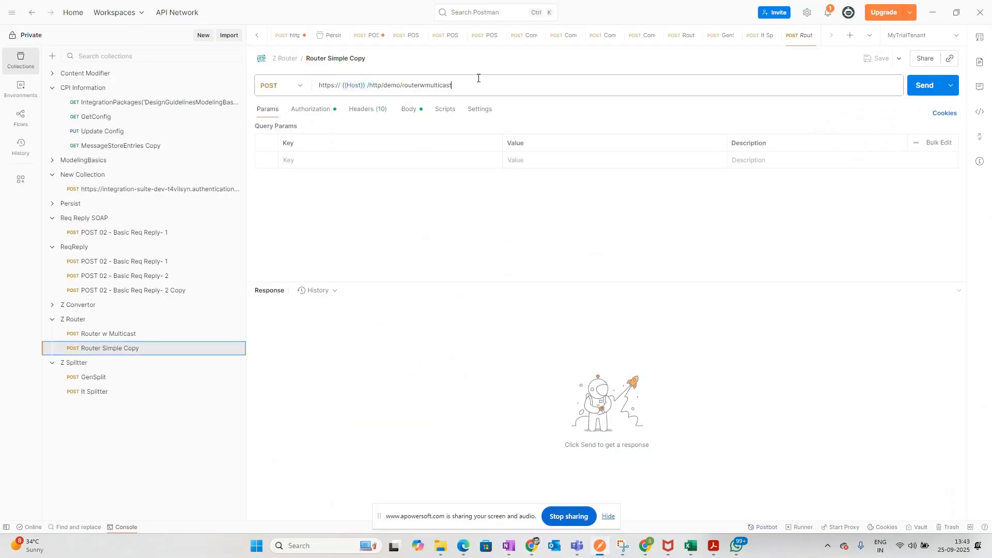
- Change the Router Simple Copy request's URL path to /http/demo/router and save the request
{"action": "left_click", "coordinate": [477, 78]}
{"action": "key", "text": "BackSpace"}
{"action": "key", "text": "BackSpace"}
{"action": "key", "text": "BackSpace"}
{"action": "key", "text": "BackSpace"}
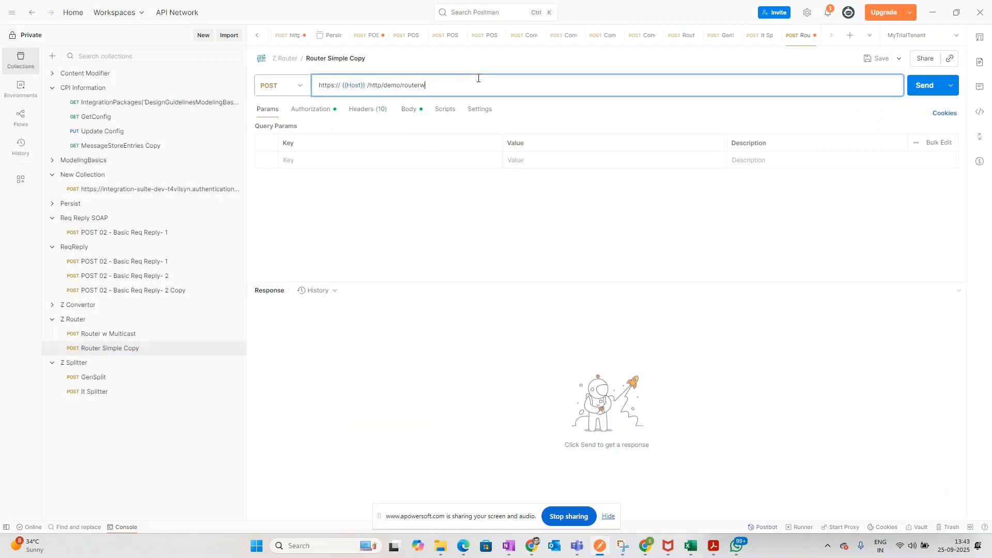
{"action": "left_click", "coordinate": [695, 212]}
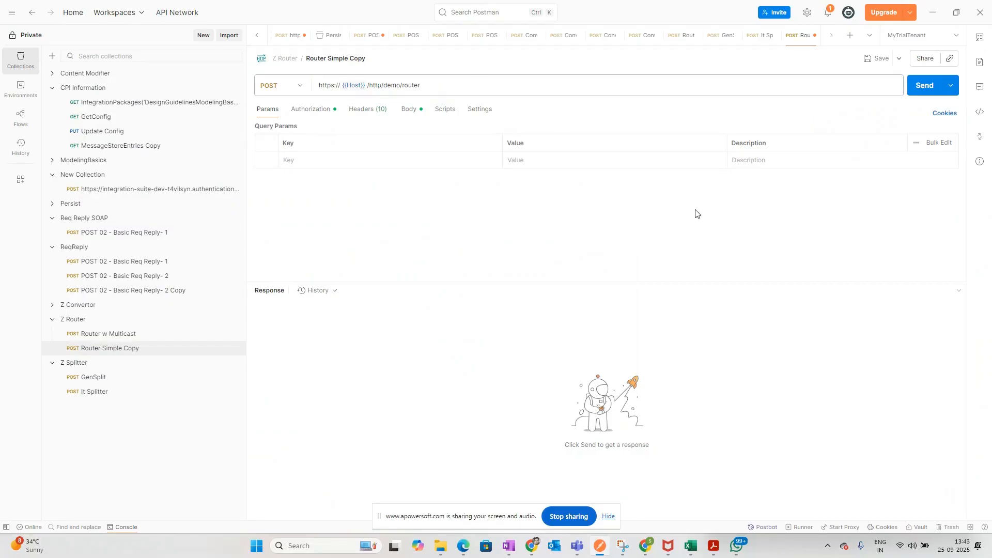
{"action": "left_click", "coordinate": [873, 59]}
- Show the JSON body of Router Simple Copy, send the request with Type Standard, and inspect the response
{"action": "left_click", "coordinate": [408, 109]}
{"action": "left_click", "coordinate": [446, 218]}
{"action": "key", "text": "ctrl+Return"}
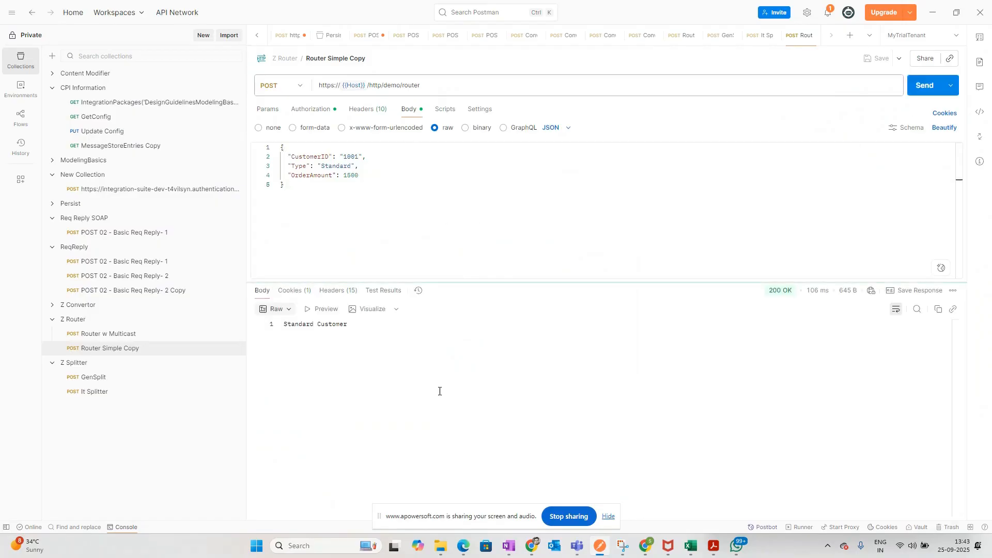
{"action": "double_click", "coordinate": [388, 331]}
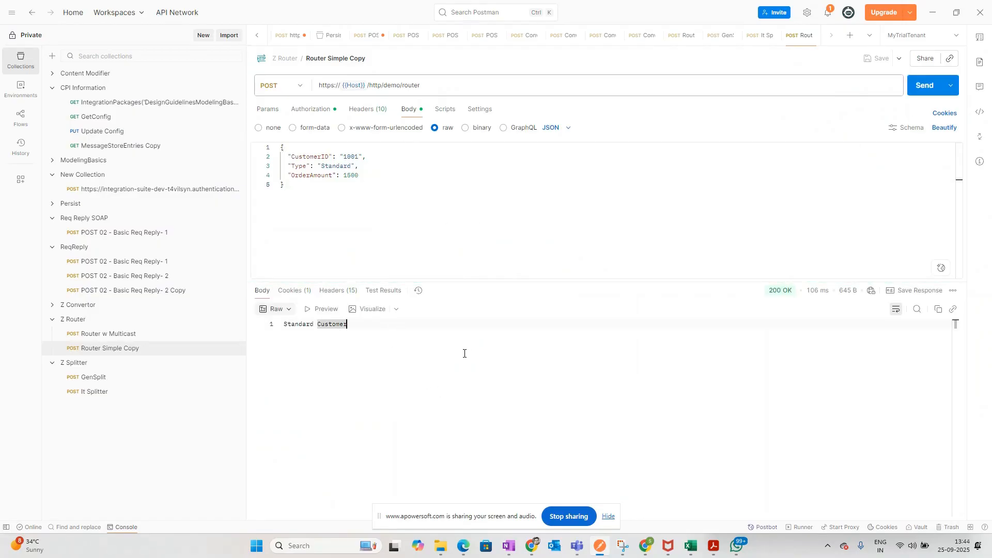
- In the Router flow, review the message body of Content Modifier 1 on the default route
{"action": "key", "text": "alt+Tab"}
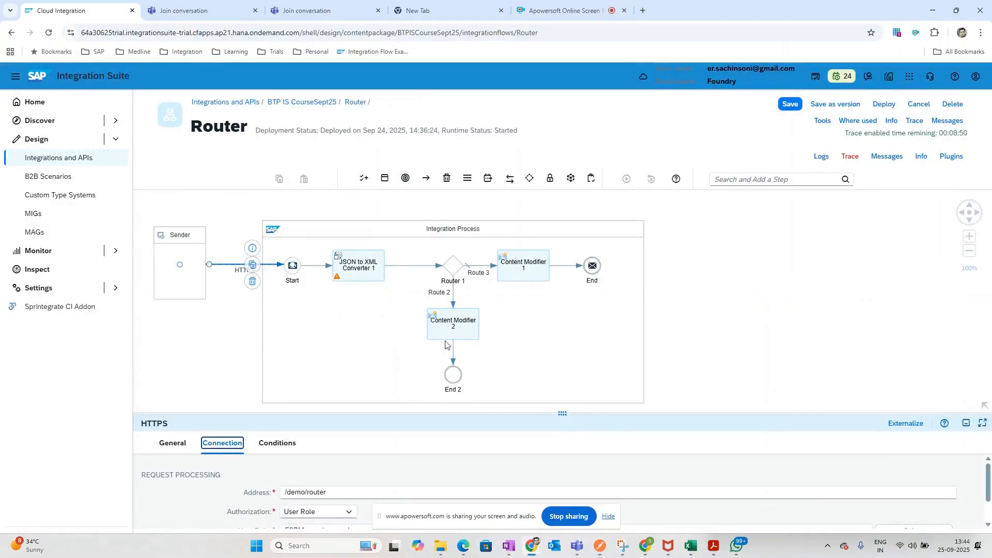
{"action": "left_click", "coordinate": [447, 334]}
{"action": "left_click", "coordinate": [523, 269]}
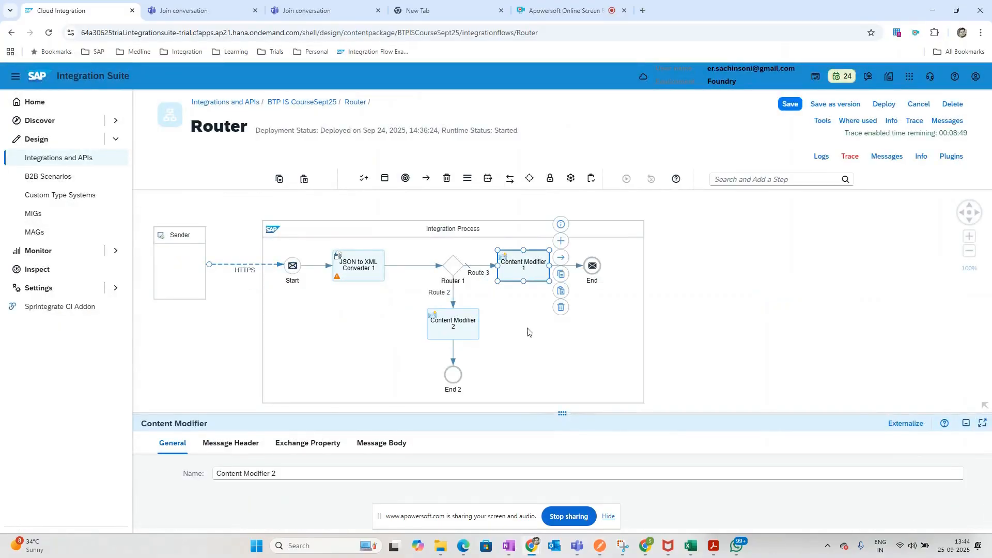
{"action": "left_click", "coordinate": [381, 443]}
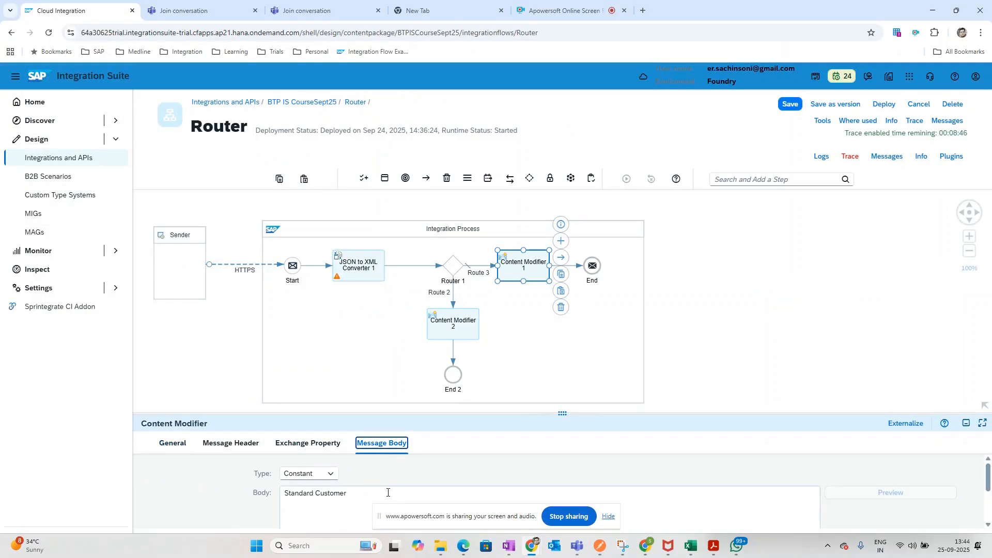
- In Postman, set Type to "Premium" in the Router Simple Copy body and resend the request
{"action": "key", "text": "alt+Tab"}
{"action": "double_click", "coordinate": [336, 166]}
{"action": "type", "text": "Premi"}
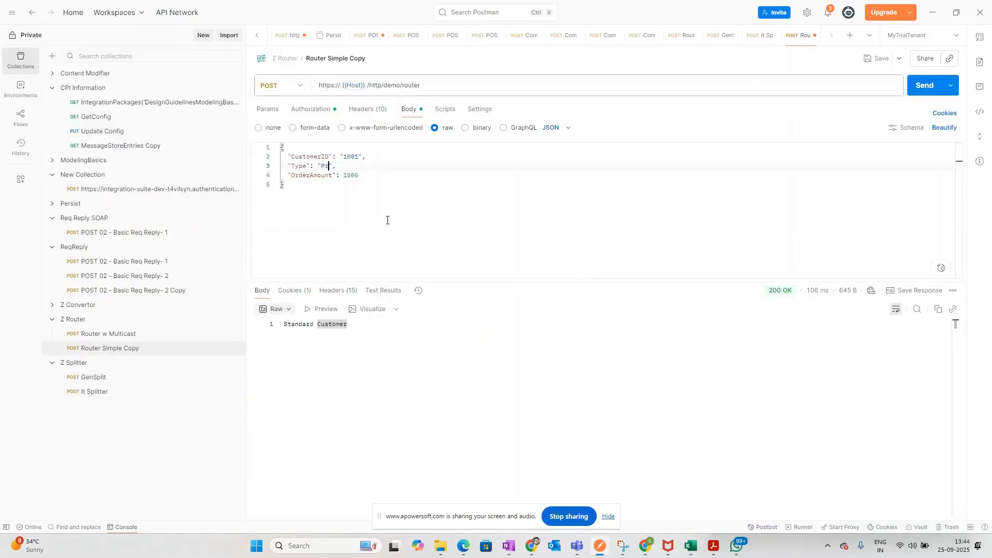
{"action": "type", "text": "um"}
{"action": "key", "text": "ctrl+Return"}
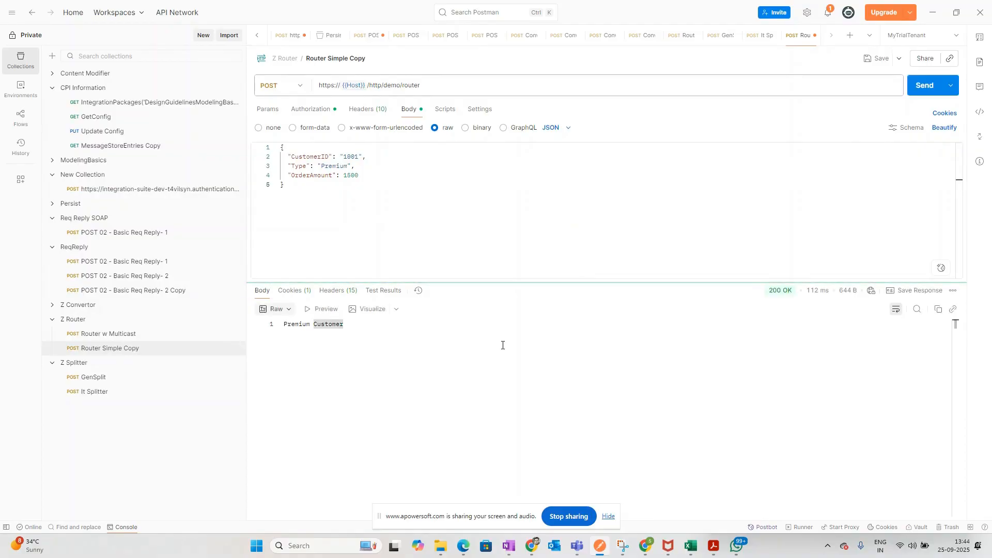
- Leave the Router flow, discarding its unsaved changes, and open the Router_w_Multicast integration flow
{"action": "key", "text": "alt+Tab"}
{"action": "left_click", "coordinate": [314, 113]}
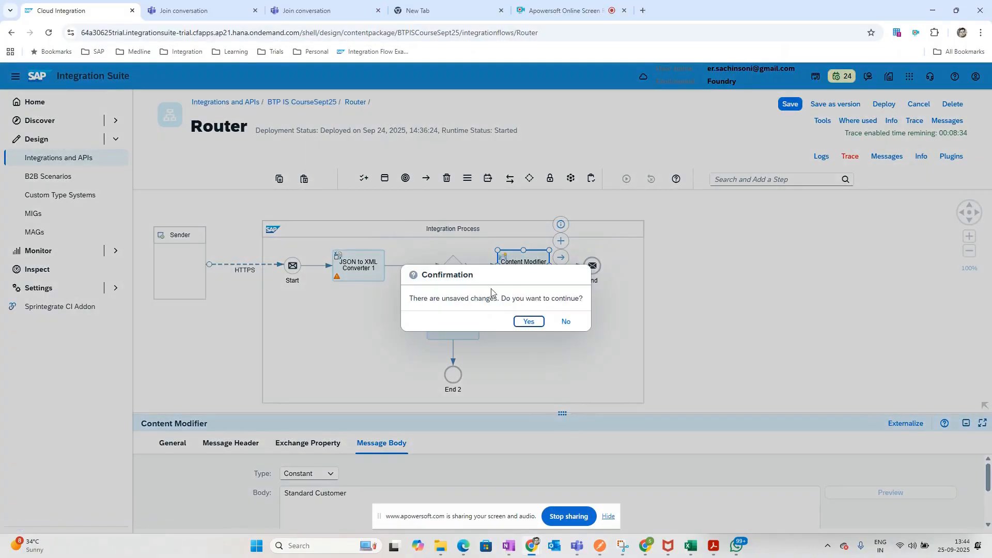
{"action": "left_click", "coordinate": [528, 324]}
{"action": "left_click", "coordinate": [226, 324]}
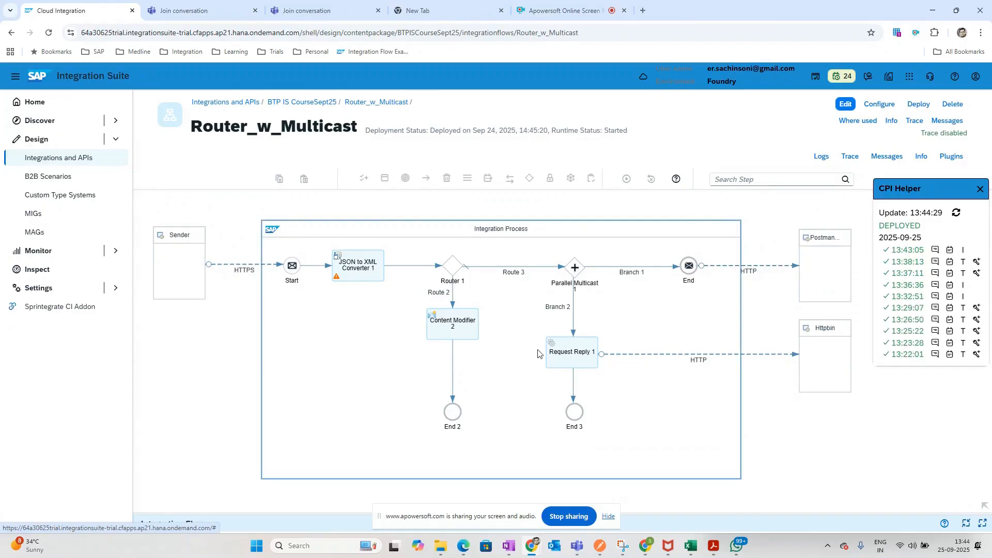
- Read the Router and Multicast notes in OneNote, then return to the Router_w_Multicast flow and close CPI Helper
{"action": "key", "text": "alt+Tab"}
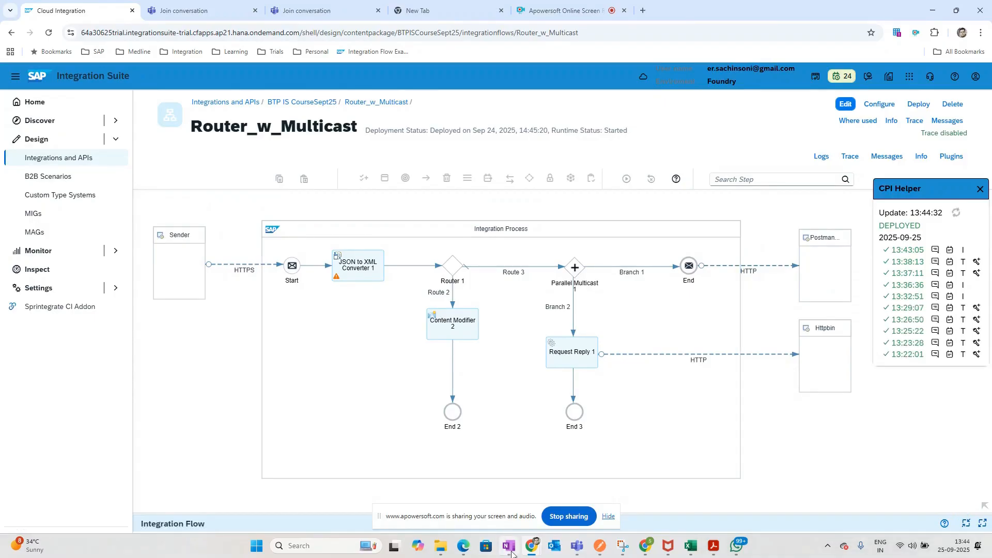
{"action": "scroll", "coordinate": [144, 363], "scroll_direction": "down", "scroll_amount": 3}
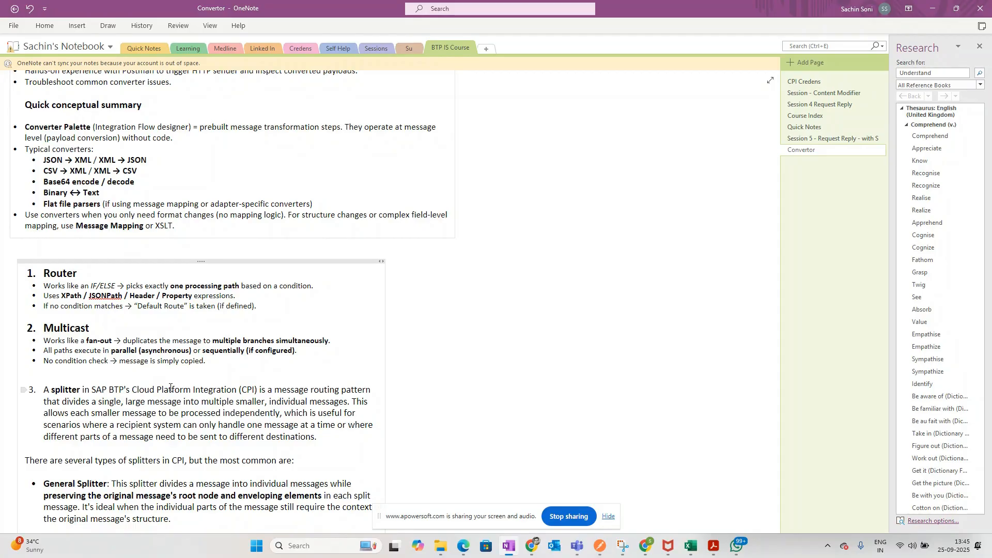
{"action": "key", "text": "alt+Tab"}
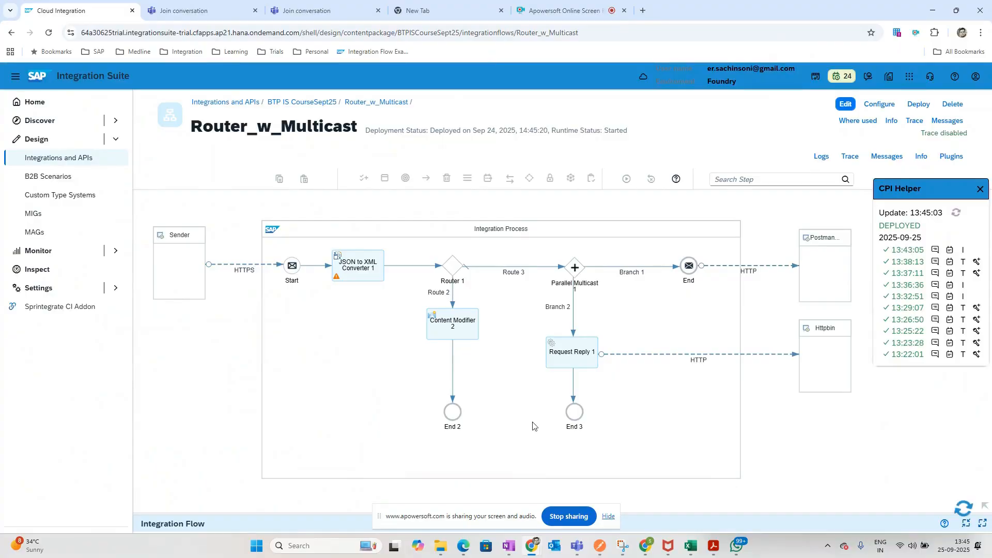
{"action": "left_click", "coordinate": [981, 190]}
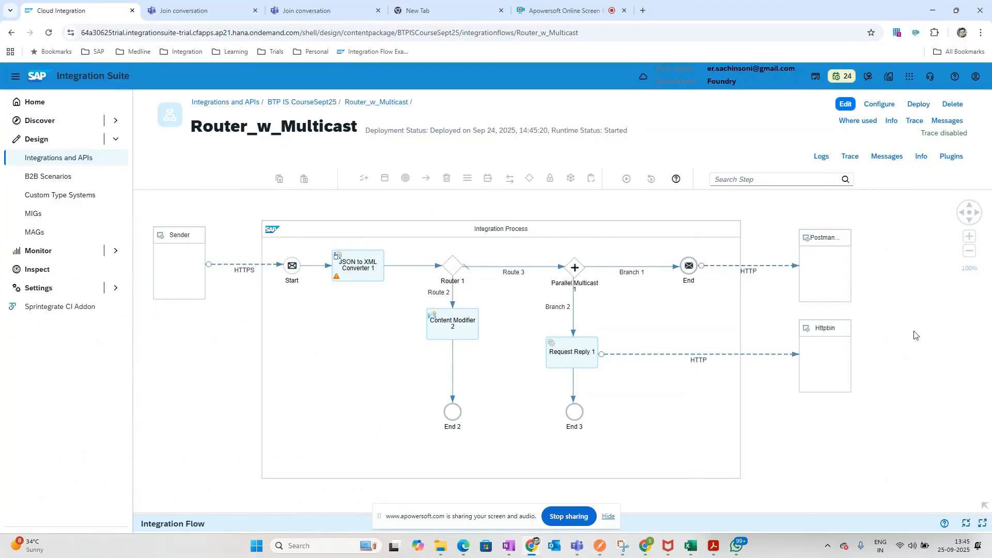
- Select JSON to XML Converter 1, then open the Router w Multicast request in Postman to review its body
{"action": "key", "text": "alt+Tab"}
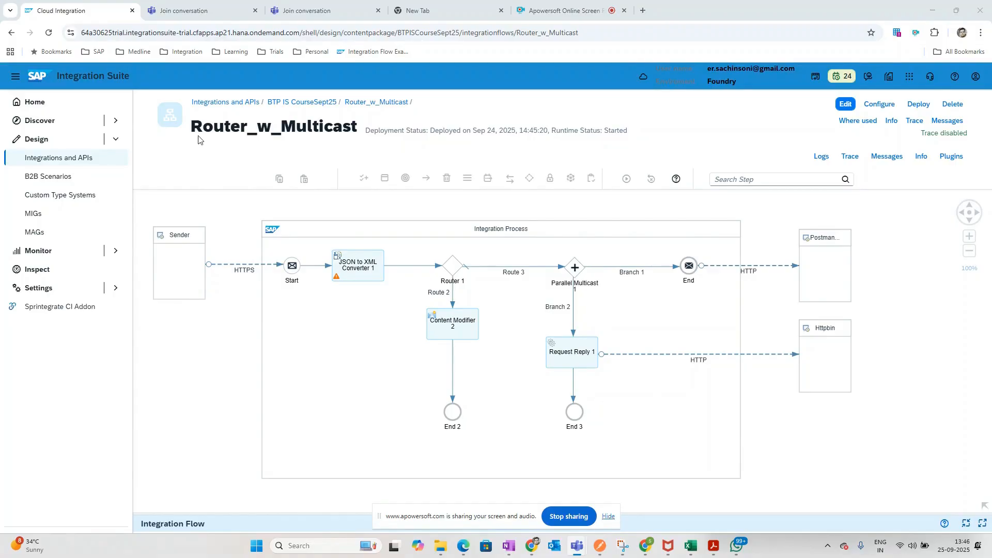
{"action": "left_click", "coordinate": [360, 275]}
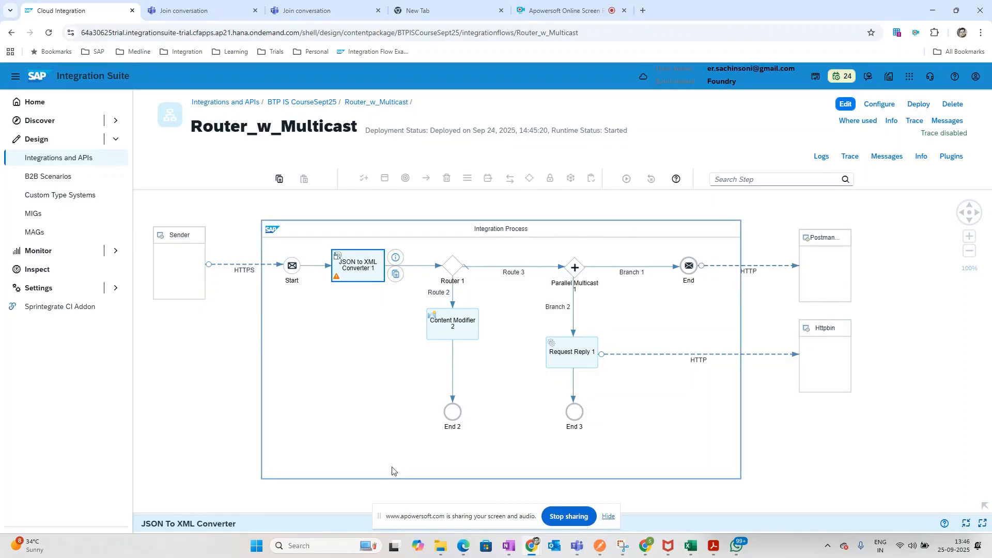
{"action": "key", "text": "alt+Tab"}
{"action": "key", "text": "alt+Tab"}
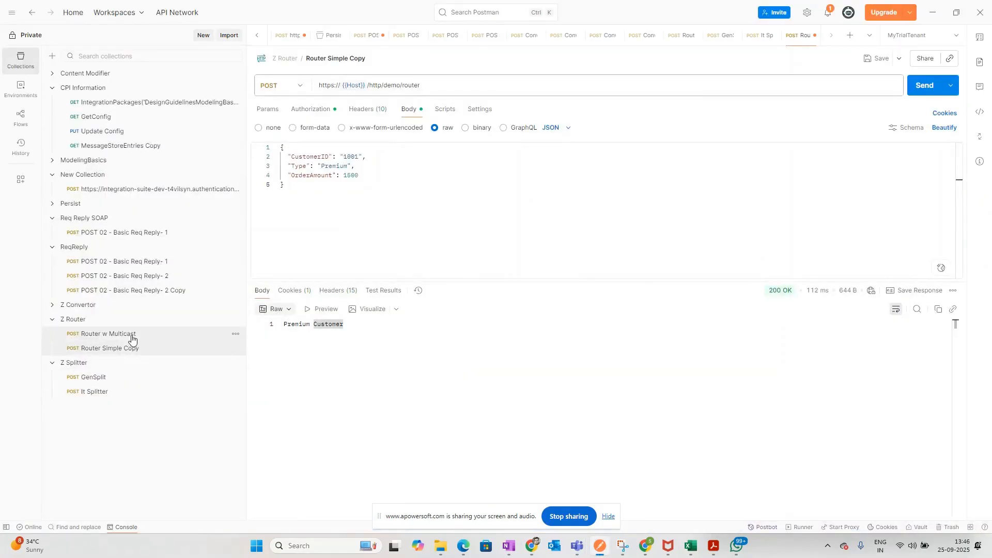
{"action": "left_click", "coordinate": [182, 334]}
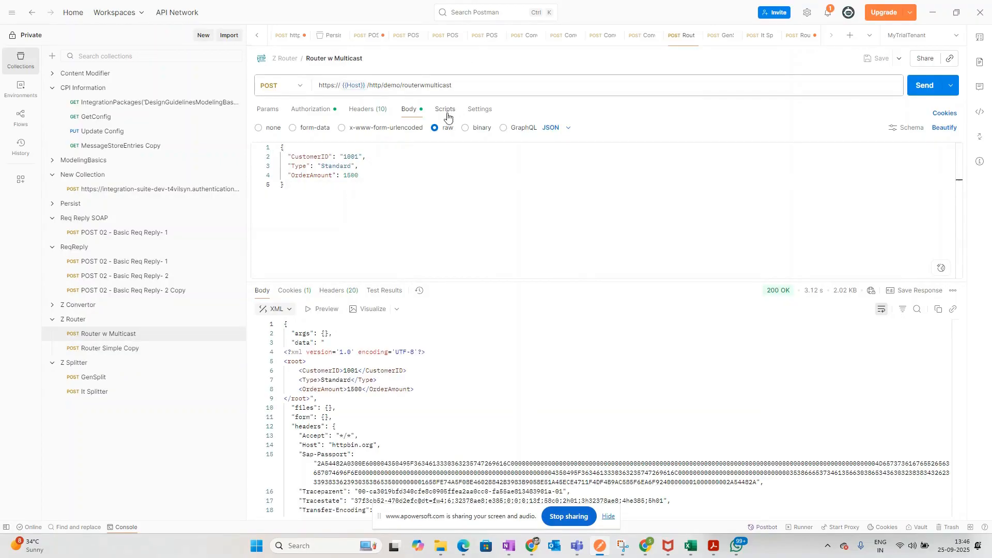
- Back in the Router_w_Multicast flow, examine the processing settings of Route 3 and Route 2
{"action": "key", "text": "alt+Tab"}
{"action": "key", "text": "alt+Tab"}
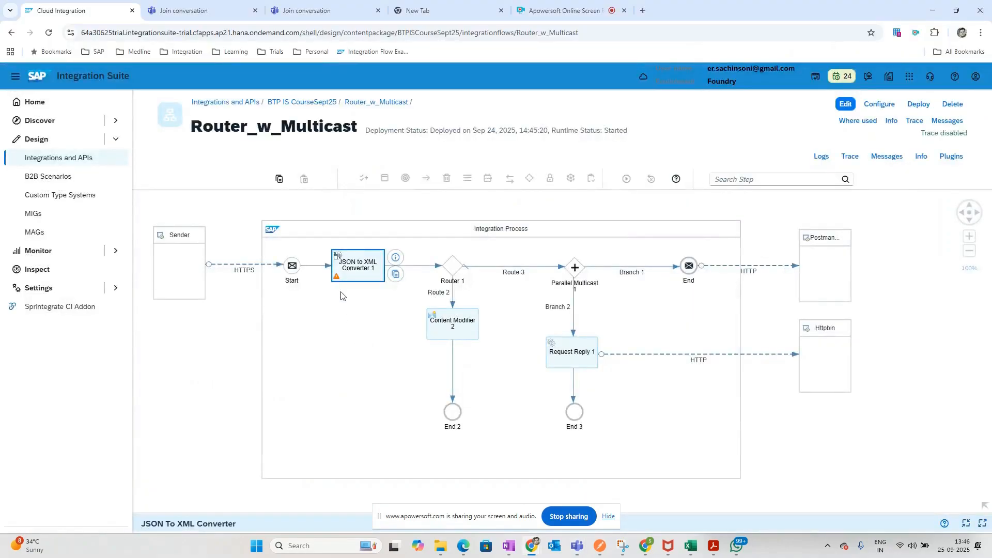
{"action": "left_click", "coordinate": [499, 271]}
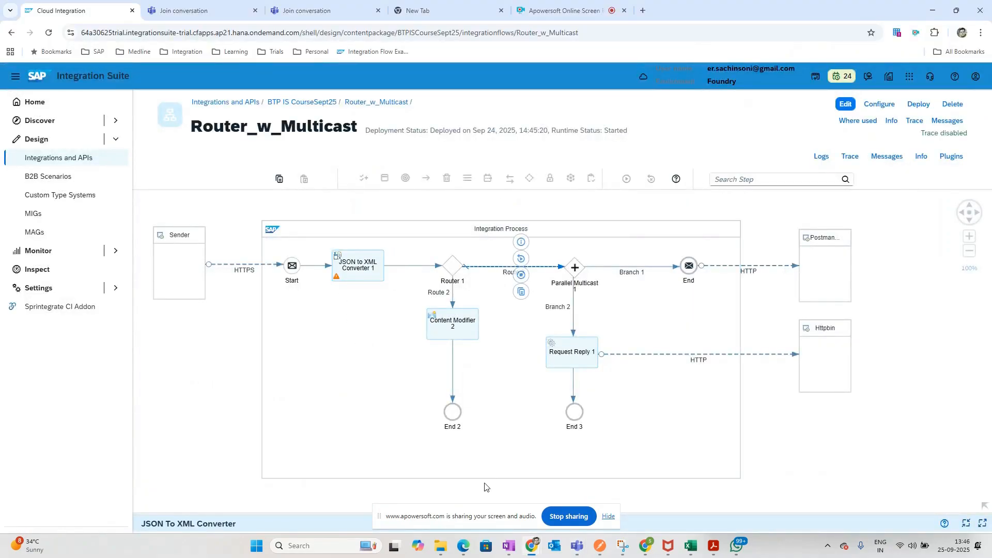
{"action": "left_click", "coordinate": [316, 518]}
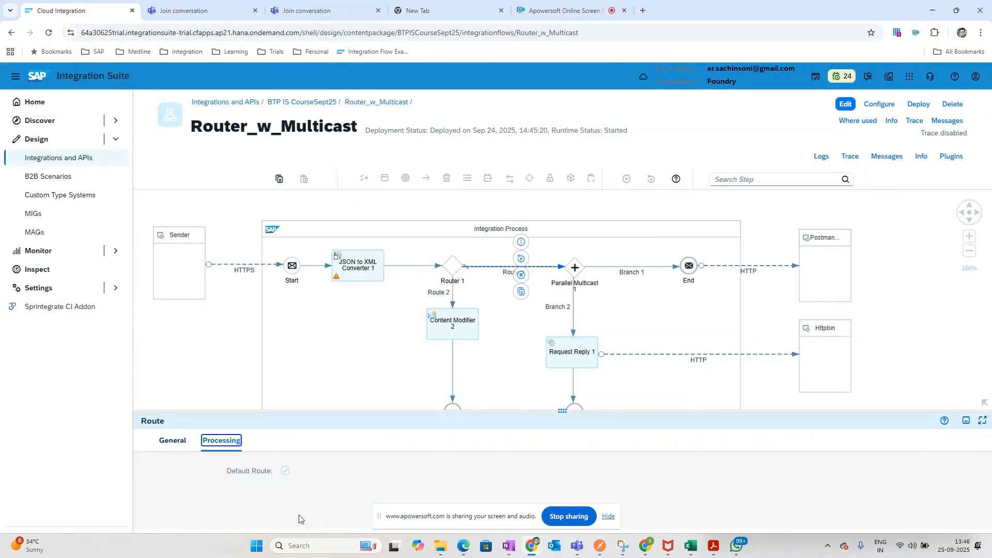
{"action": "left_click", "coordinate": [453, 294]}
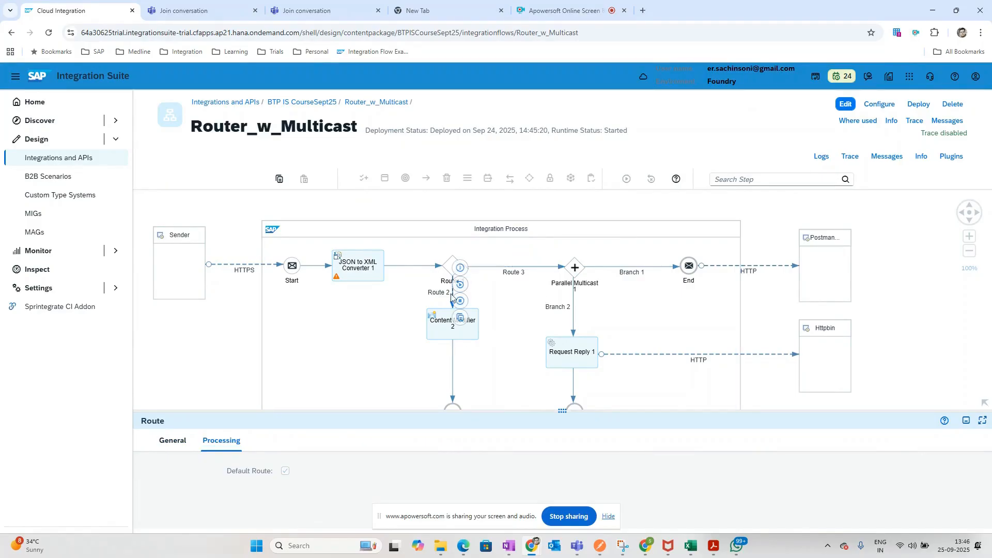
{"action": "left_click", "coordinate": [221, 440]}
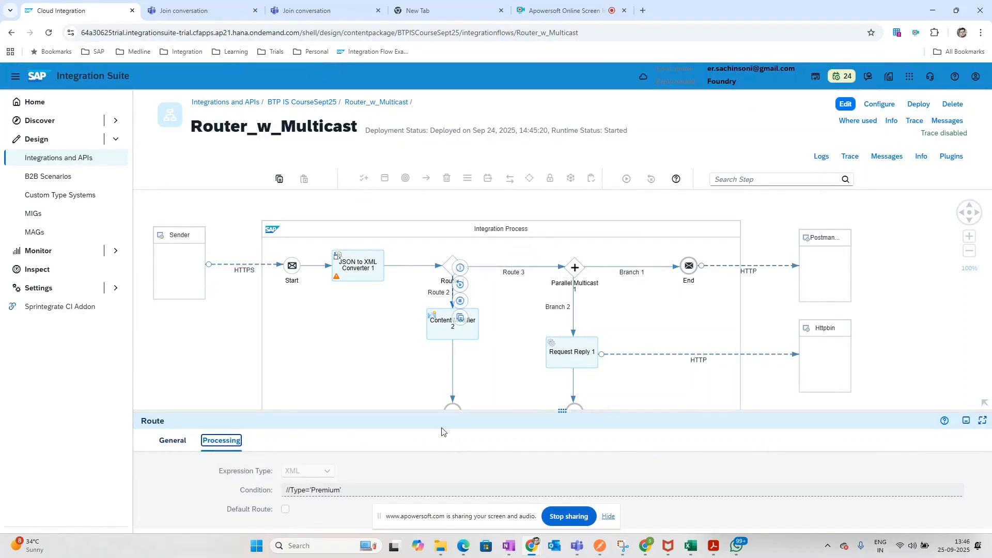
{"action": "left_click_drag", "start_coordinate": [459, 412], "coordinate": [460, 445]}
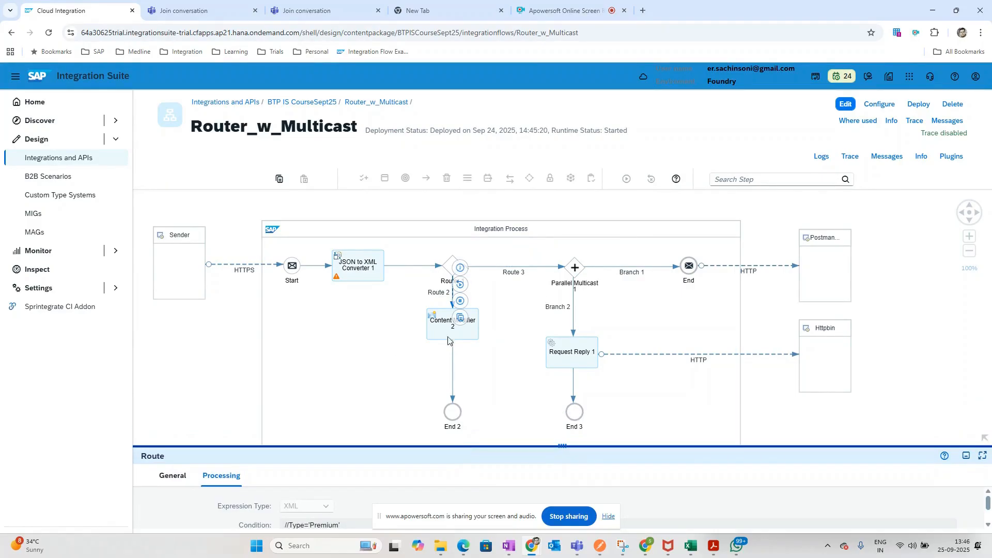
- Inspect Route 3 and the Parallel Multicast 1 step, and enable trace for the Router_w_Multicast flow
{"action": "left_click", "coordinate": [543, 267]}
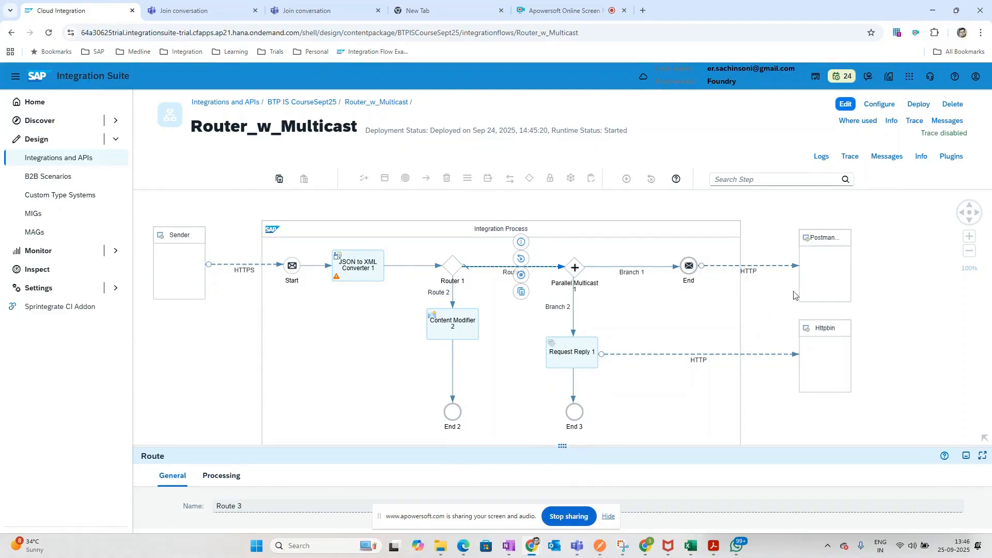
{"action": "left_click", "coordinate": [573, 269]}
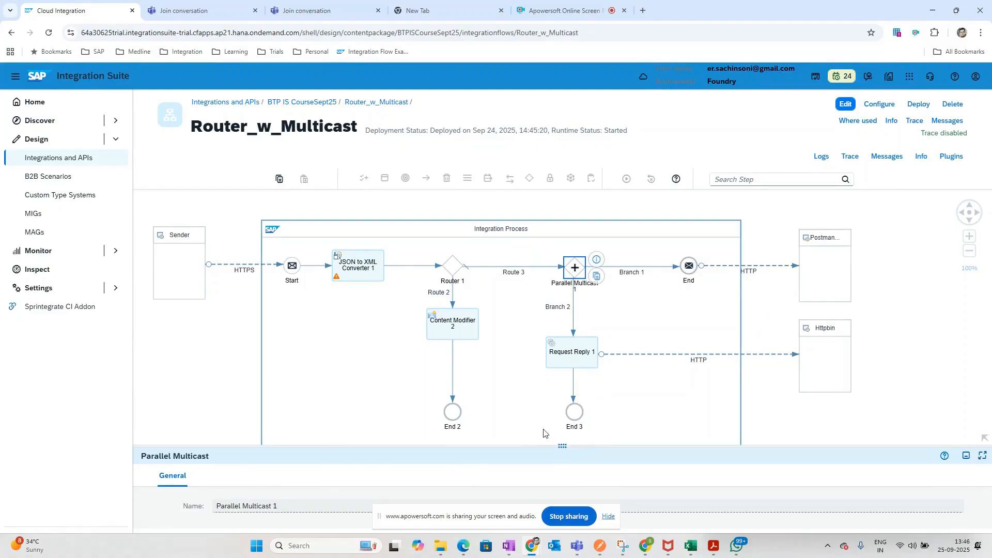
{"action": "left_click", "coordinate": [850, 156]}
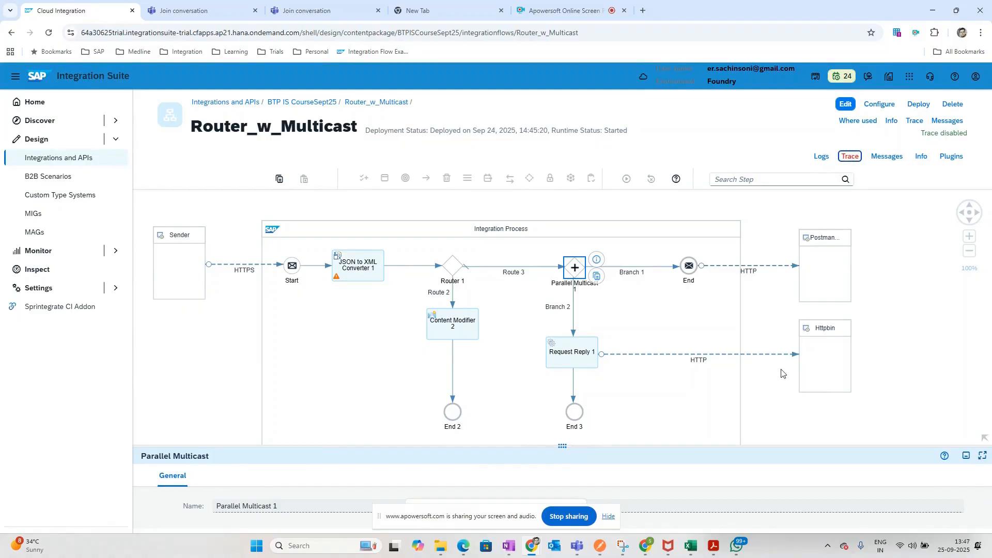
- Inspect the Parallel Multicast 1 step and the connection settings of the HTTP channels to the Postman and Httpbin receivers
{"action": "left_click", "coordinate": [574, 267]}
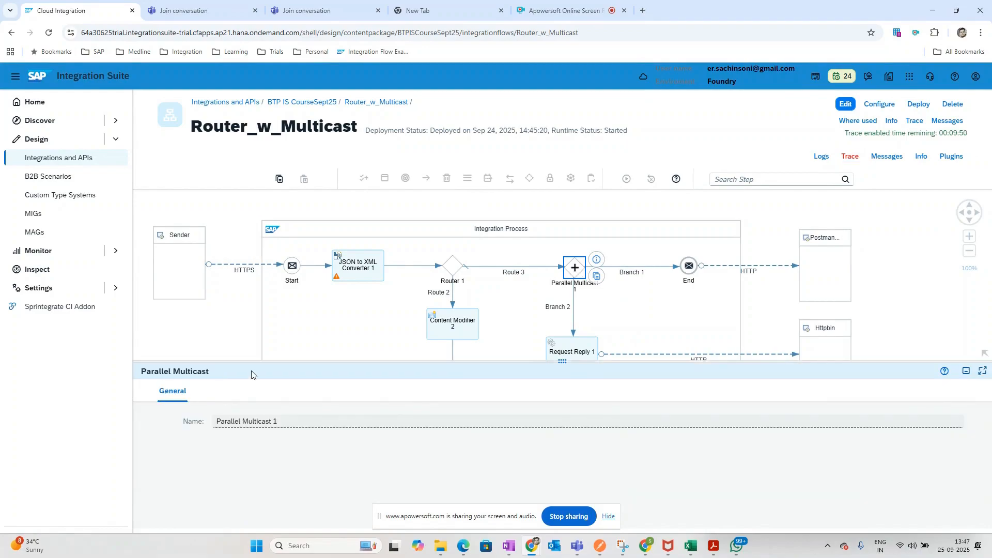
{"action": "left_click_drag", "start_coordinate": [277, 362], "coordinate": [277, 445]}
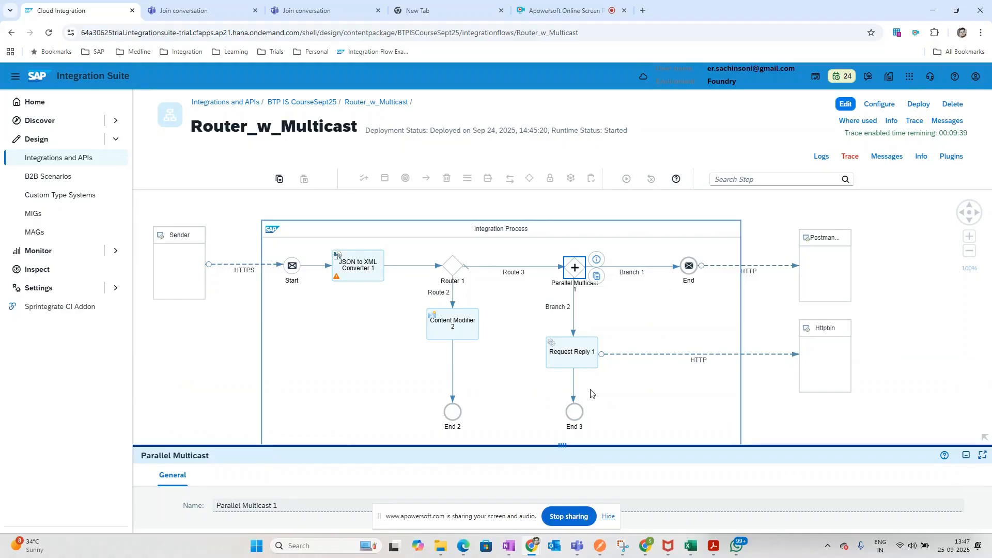
{"action": "left_click", "coordinate": [756, 266]}
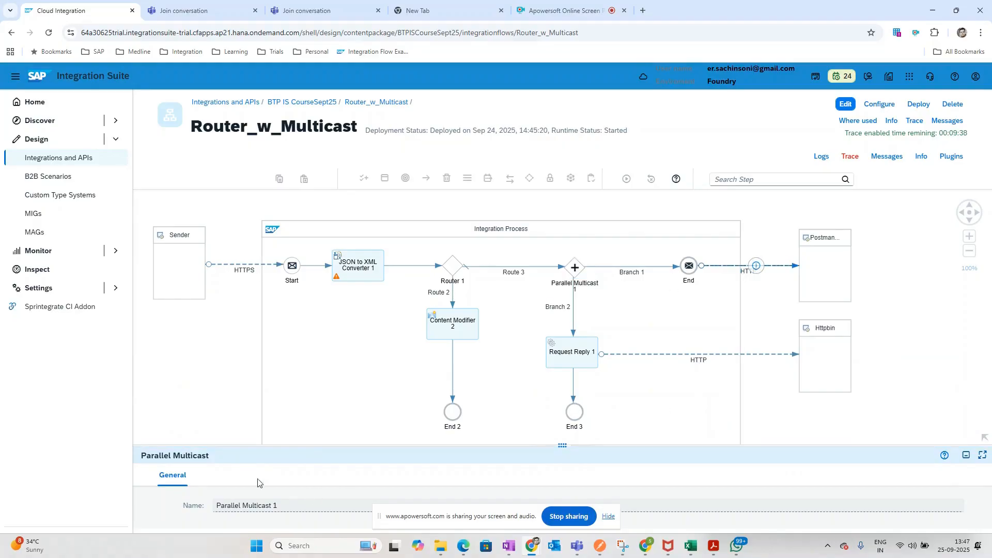
{"action": "left_click", "coordinate": [222, 475]}
{"action": "left_click", "coordinate": [760, 359]}
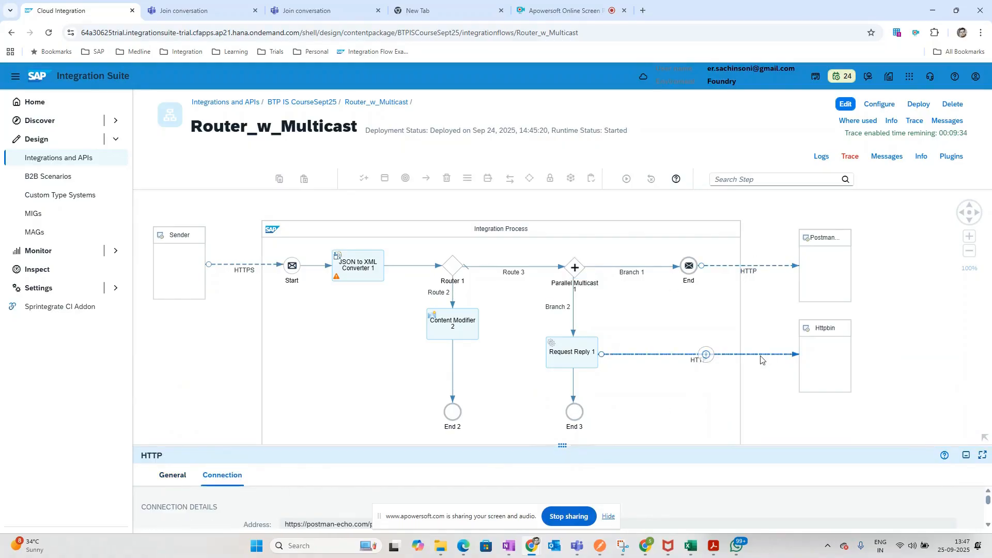
{"action": "left_click_drag", "start_coordinate": [409, 446], "coordinate": [382, 323]}
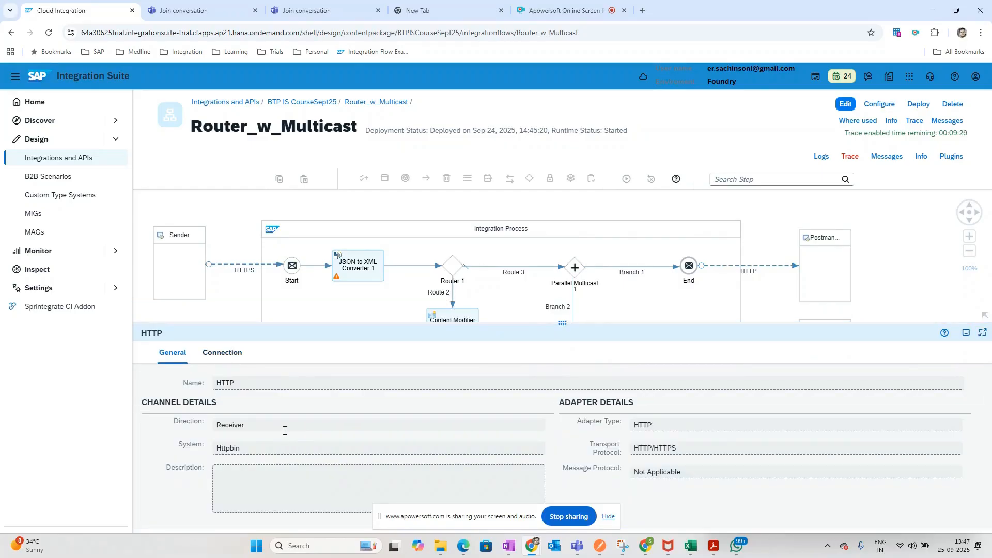
{"action": "left_click", "coordinate": [222, 353]}
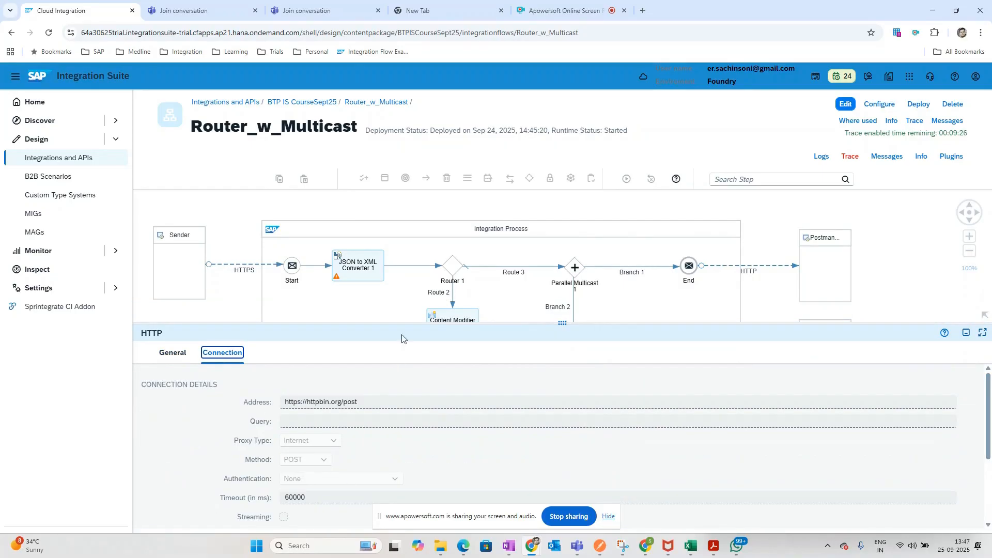
{"action": "left_click_drag", "start_coordinate": [402, 323], "coordinate": [395, 474]}
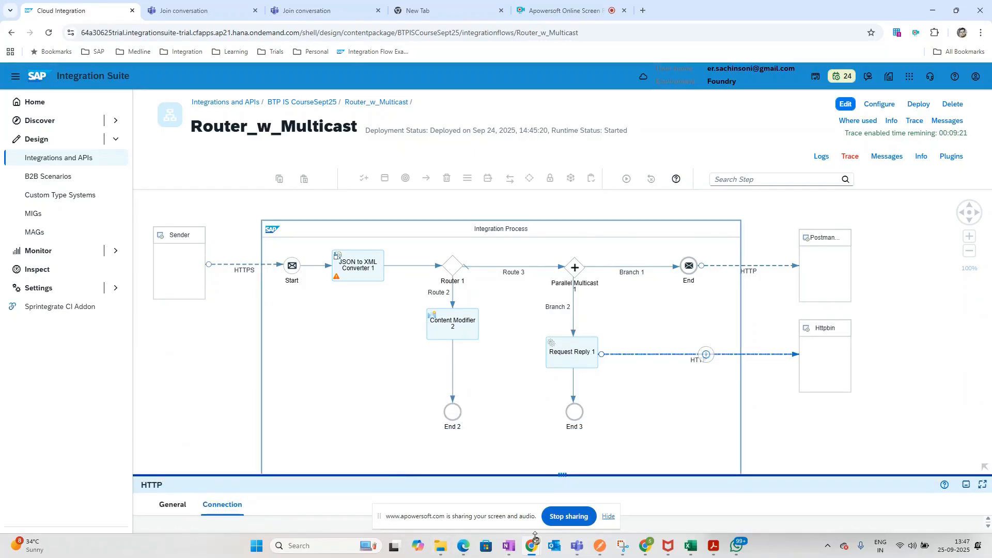
- Switch to Postman, send the Router w Multicast request with the Standard order, and return to the Router_w_Multicast flow
{"action": "mouse_move", "coordinate": [598, 547]}
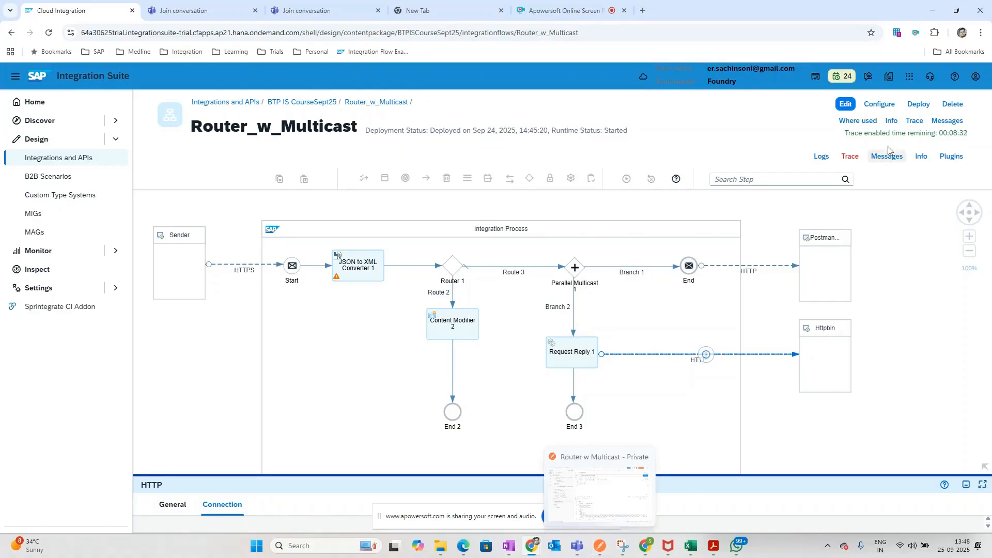
{"action": "left_click", "coordinate": [600, 546]}
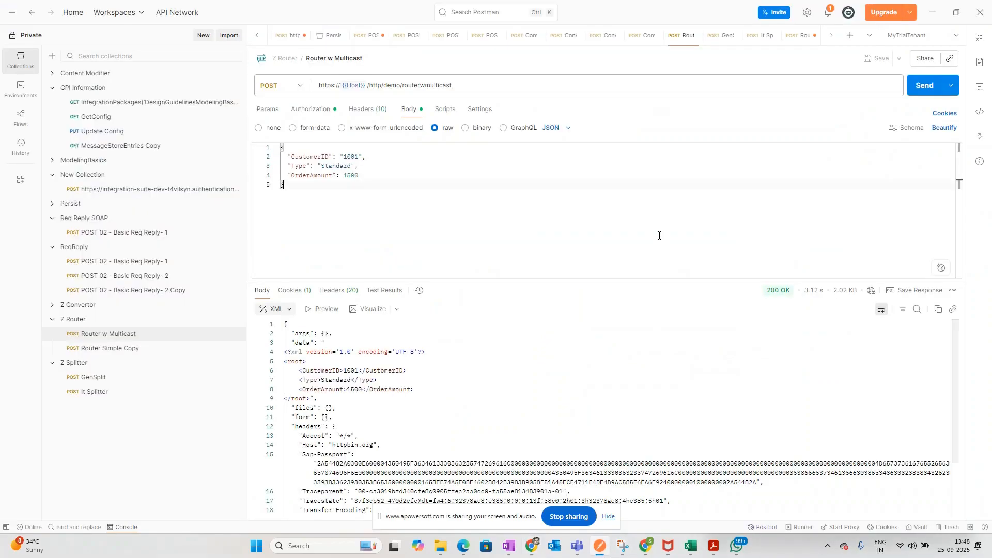
{"action": "left_click", "coordinate": [924, 85]}
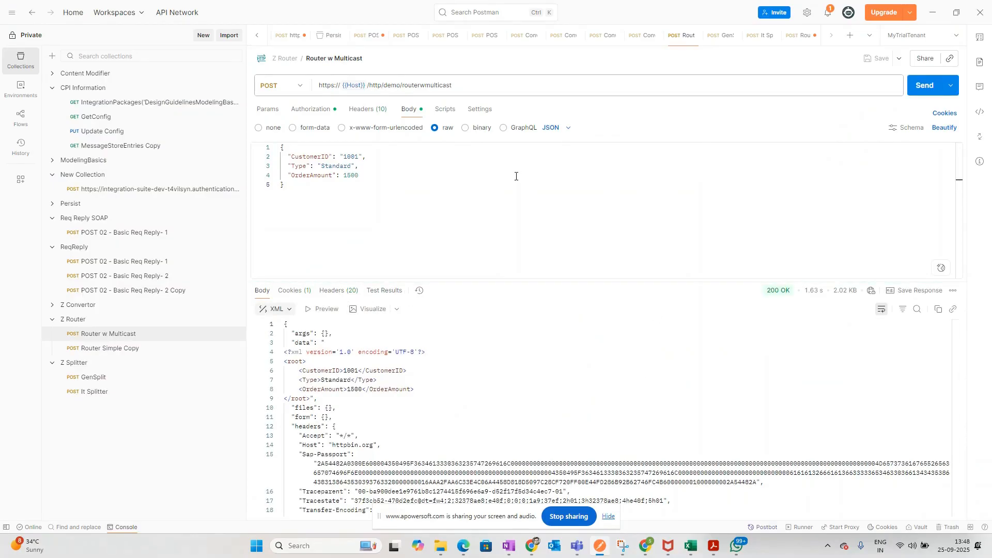
{"action": "left_click", "coordinate": [929, 13]}
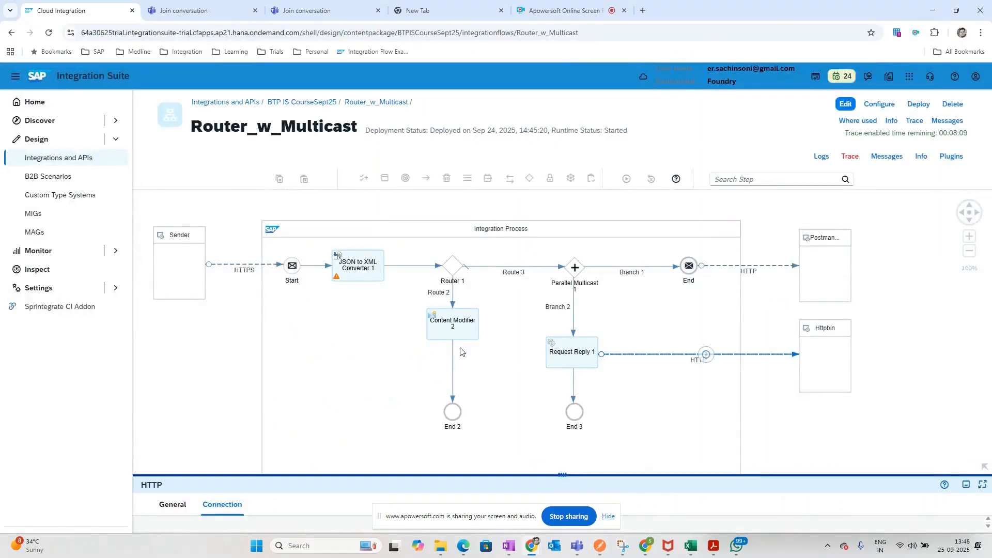
- Show the 13:48:35 run's trace on the flow with CPI Helper and view the body before JSON to XML Converter 1
{"action": "left_click", "coordinate": [889, 159]}
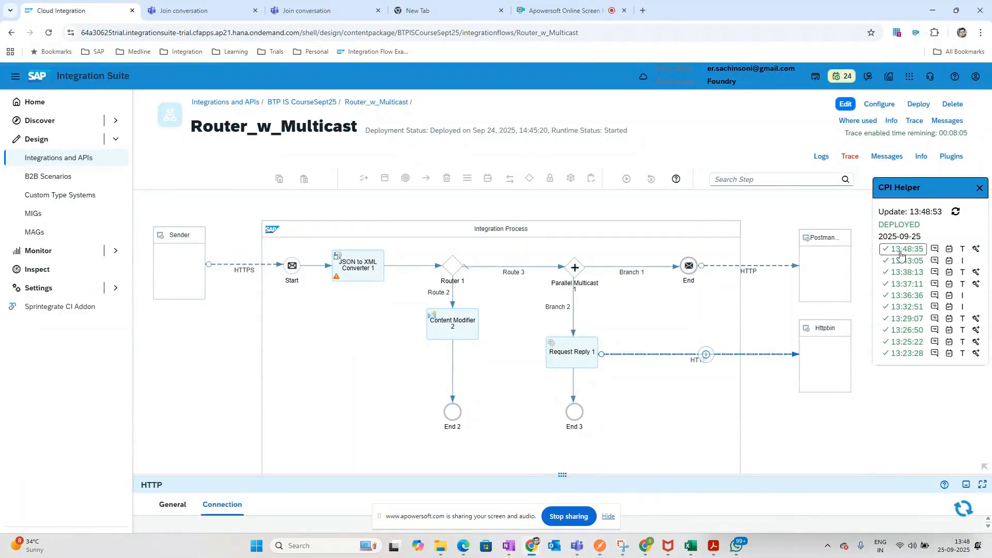
{"action": "left_click", "coordinate": [900, 251]}
{"action": "left_click_drag", "start_coordinate": [633, 473], "coordinate": [633, 495]}
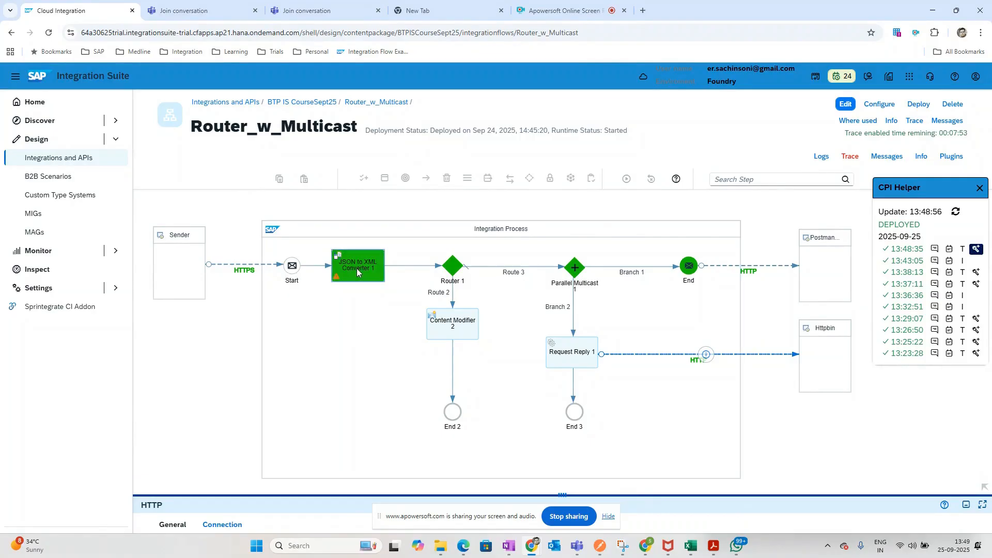
{"action": "left_click", "coordinate": [369, 272]}
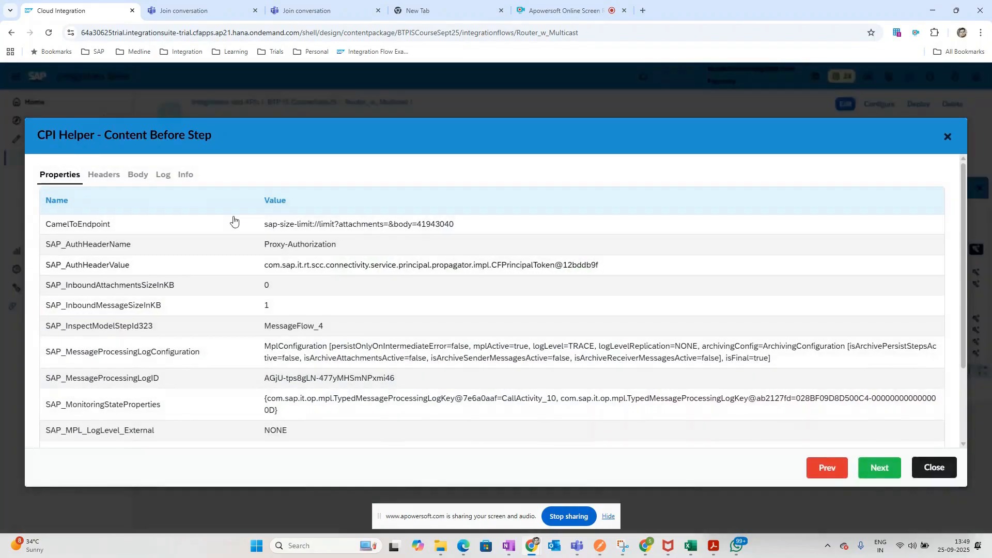
{"action": "left_click", "coordinate": [138, 175]}
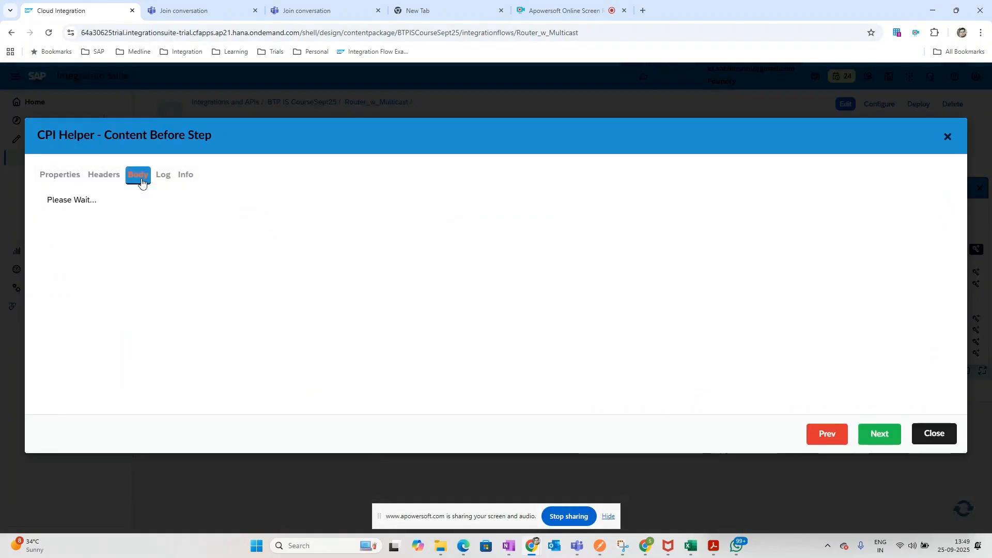
{"action": "left_click", "coordinate": [934, 434]}
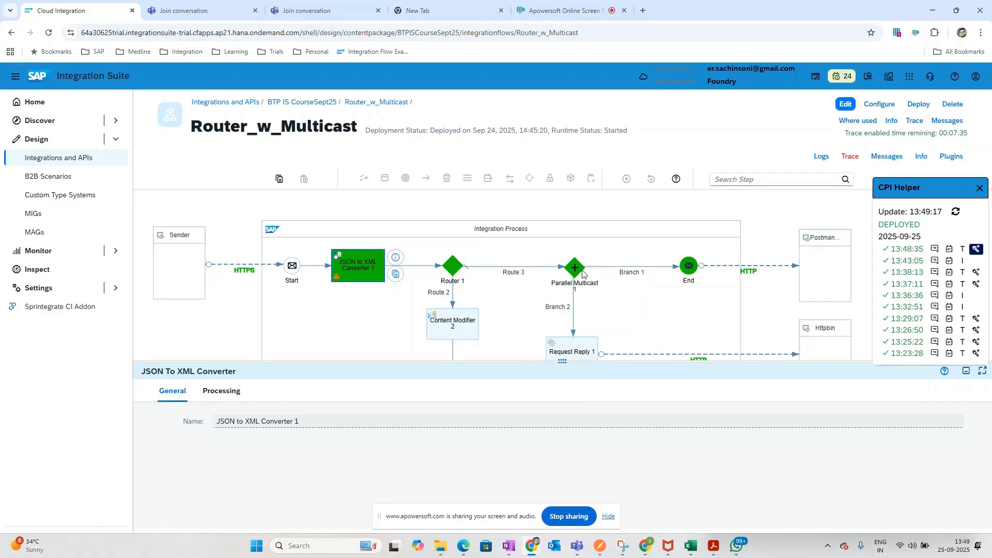
{"action": "left_click_drag", "start_coordinate": [631, 363], "coordinate": [630, 398]}
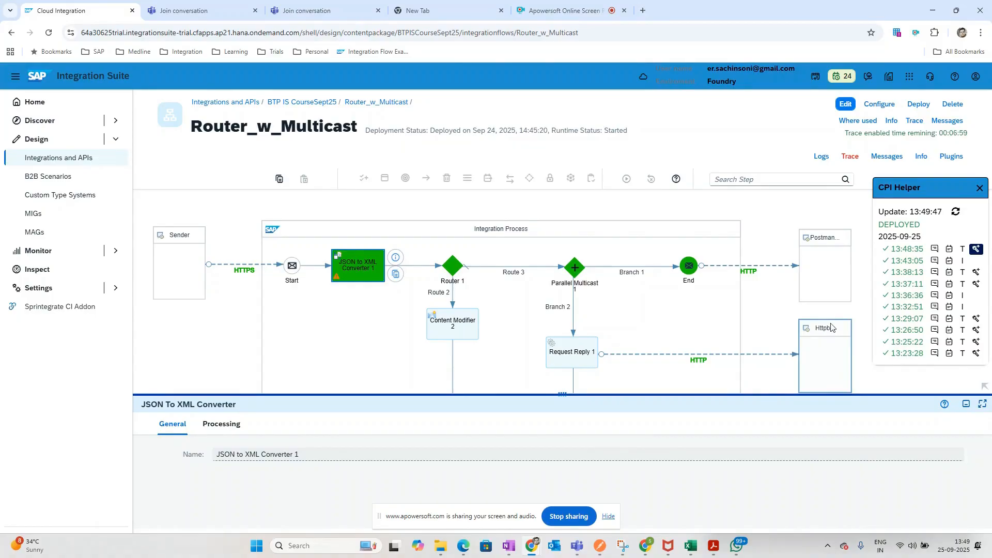
- Review the response body of the Router w Multicast request in Postman, from the XML data down to the URL
{"action": "mouse_move", "coordinate": [599, 546]}
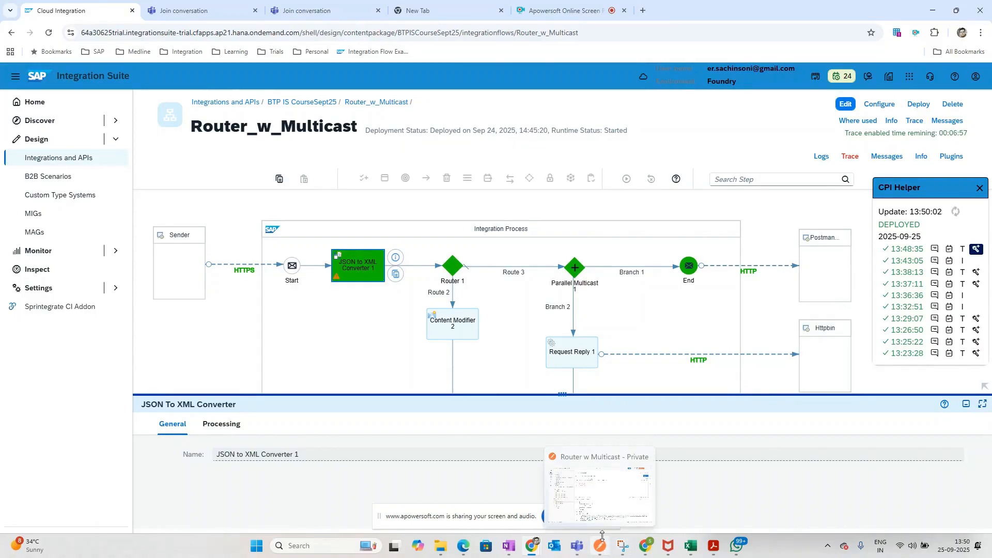
{"action": "left_click", "coordinate": [592, 492]}
{"action": "left_click", "coordinate": [441, 388]}
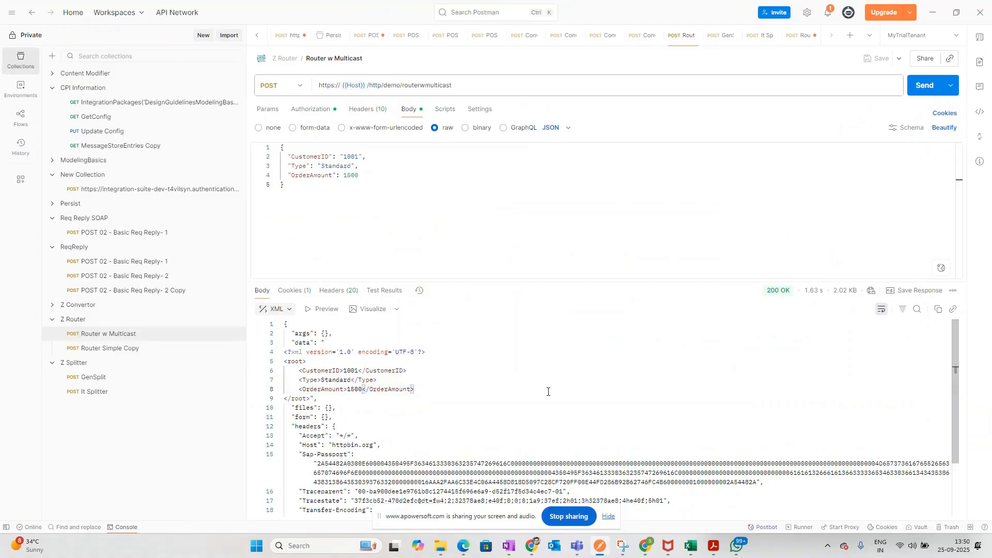
{"action": "key", "text": "alt+Tab"}
{"action": "key", "text": "alt+Tab"}
{"action": "left_click_drag", "start_coordinate": [328, 343], "coordinate": [340, 390]}
{"action": "scroll", "coordinate": [414, 485], "scroll_direction": "down", "scroll_amount": 2}
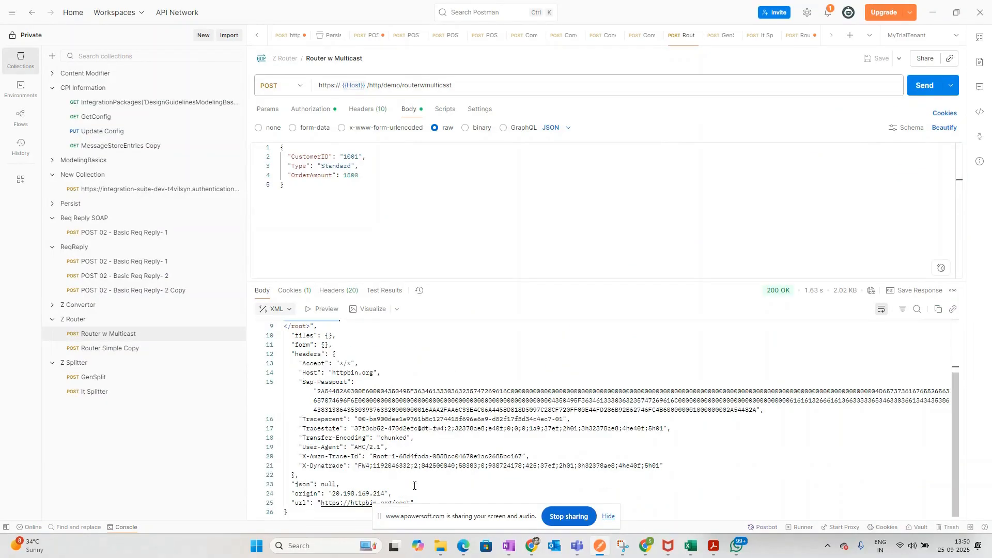
- Back in Integration Suite, open the 13:48:35 message's trace in the monitor and look through its run steps
{"action": "key", "text": "alt+Tab"}
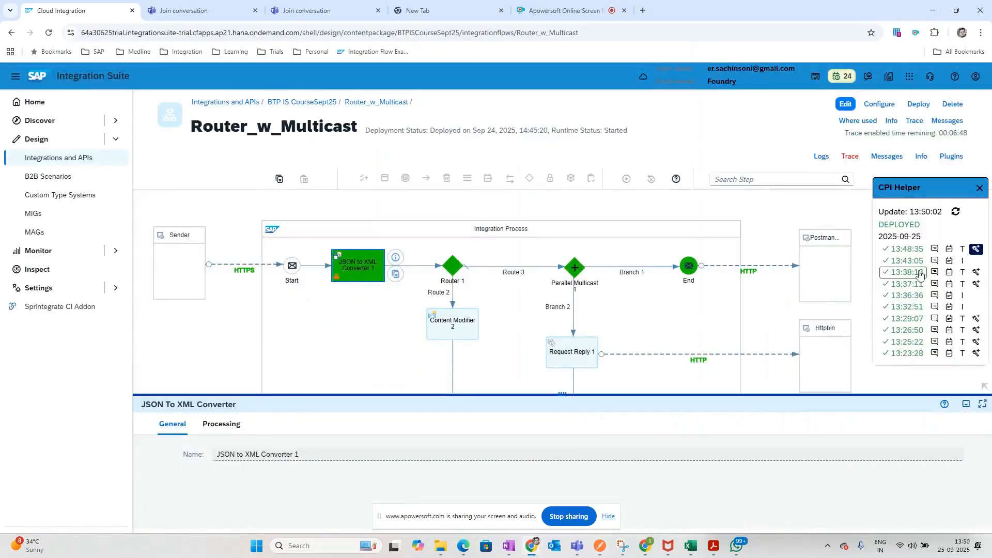
{"action": "left_click", "coordinate": [964, 249]}
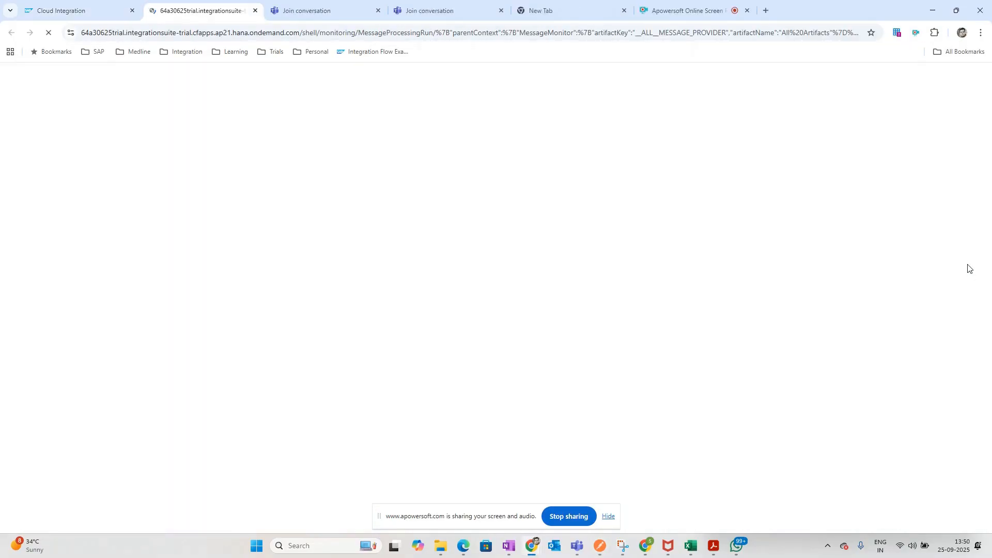
{"action": "key", "text": "alt+Tab"}
{"action": "key", "text": "alt+Tab"}
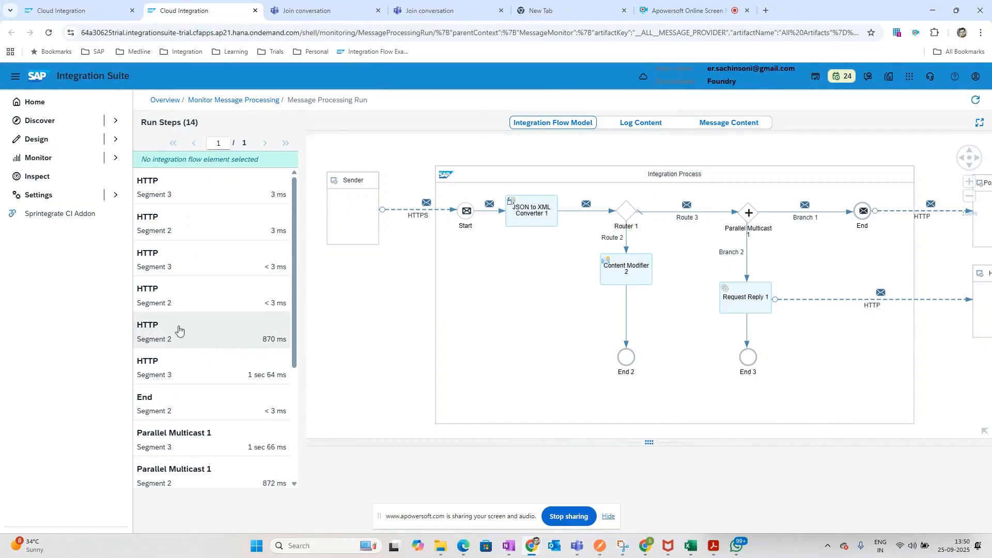
{"action": "scroll", "coordinate": [179, 329], "scroll_direction": "down", "scroll_amount": 4}
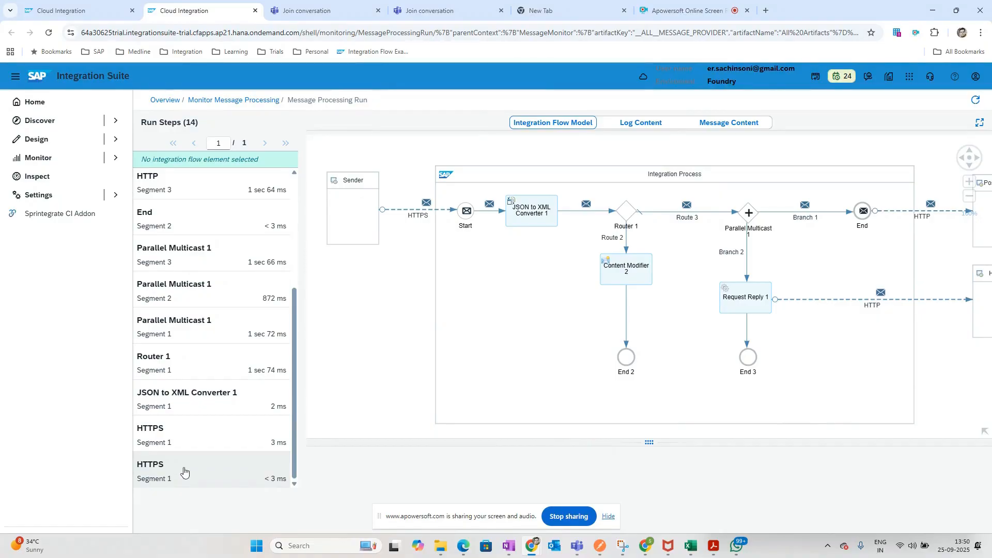
{"action": "scroll", "coordinate": [197, 362], "scroll_direction": "up", "scroll_amount": 1}
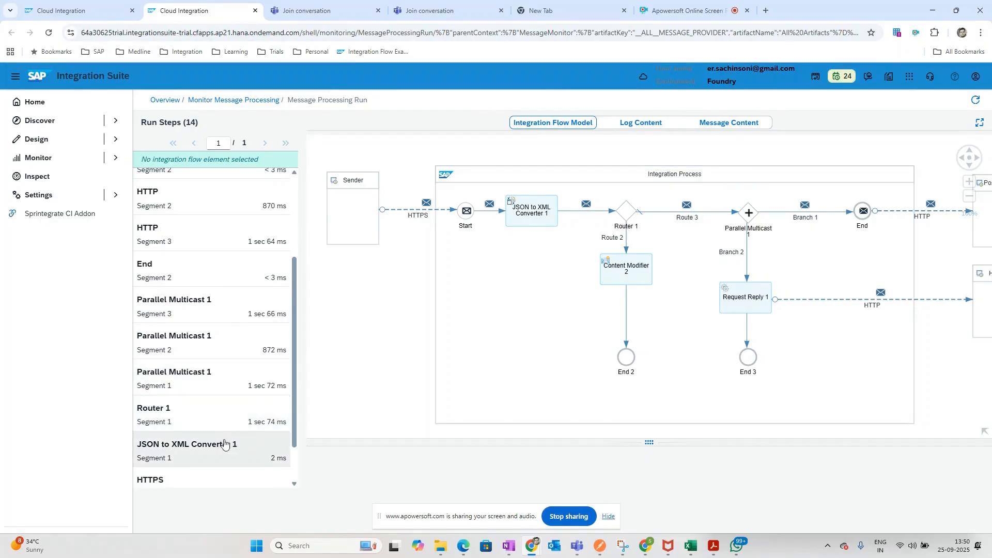
- View the message payload before the Parallel Multicast 1 run step in Segment 1
{"action": "left_click", "coordinate": [199, 385]}
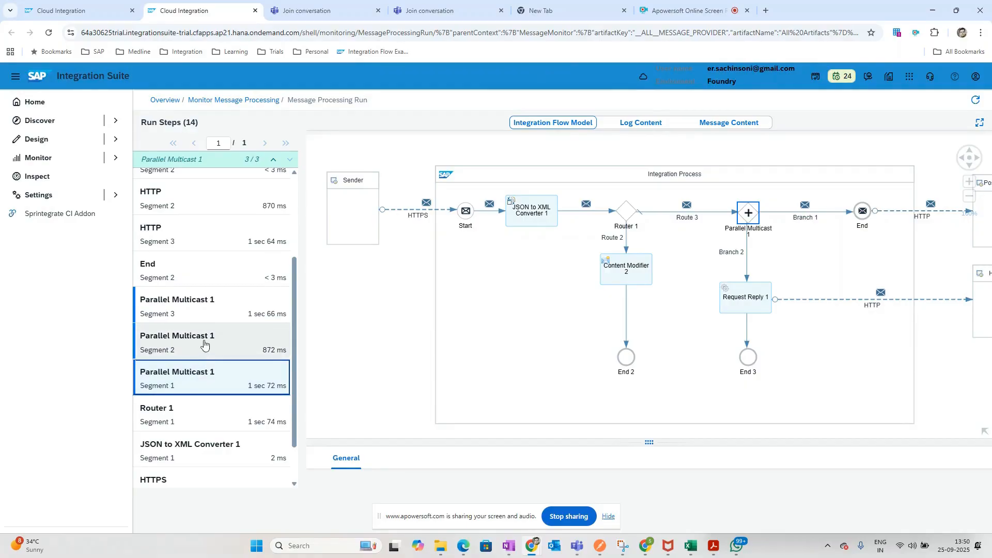
{"action": "left_click", "coordinate": [726, 124]}
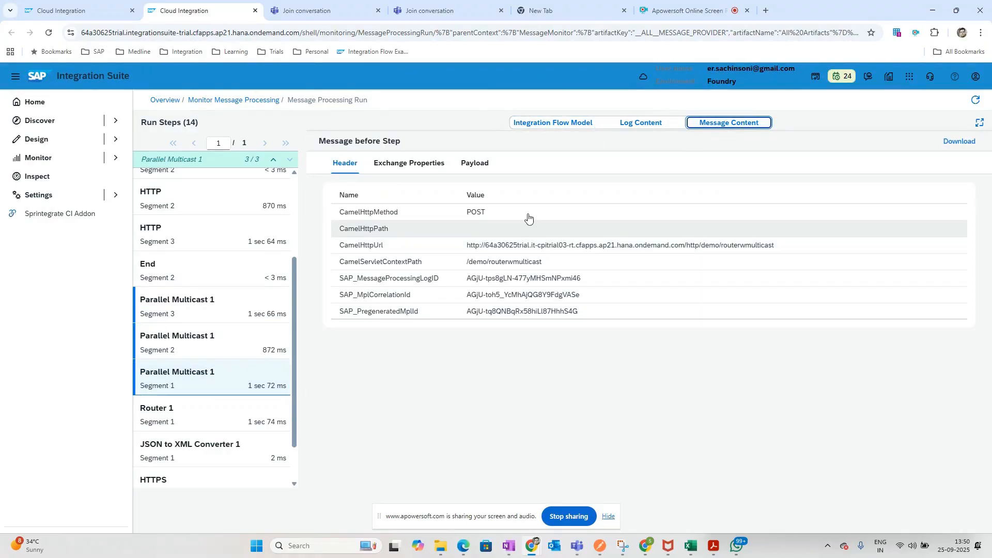
{"action": "left_click", "coordinate": [474, 164]}
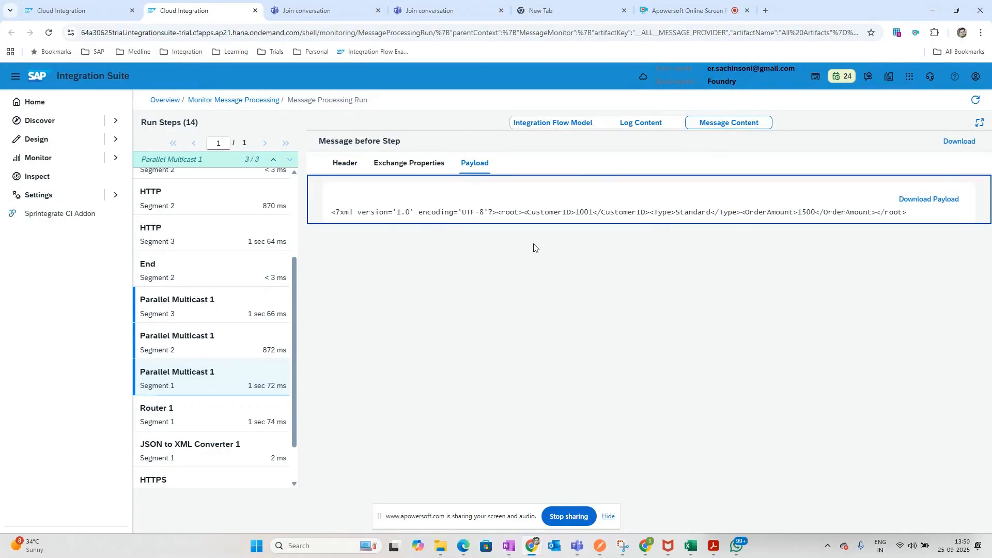
- Check the message content of the Parallel Multicast 1 run steps in Segment 2 and Segment 3
{"action": "left_click", "coordinate": [210, 349]}
{"action": "left_click", "coordinate": [727, 124]}
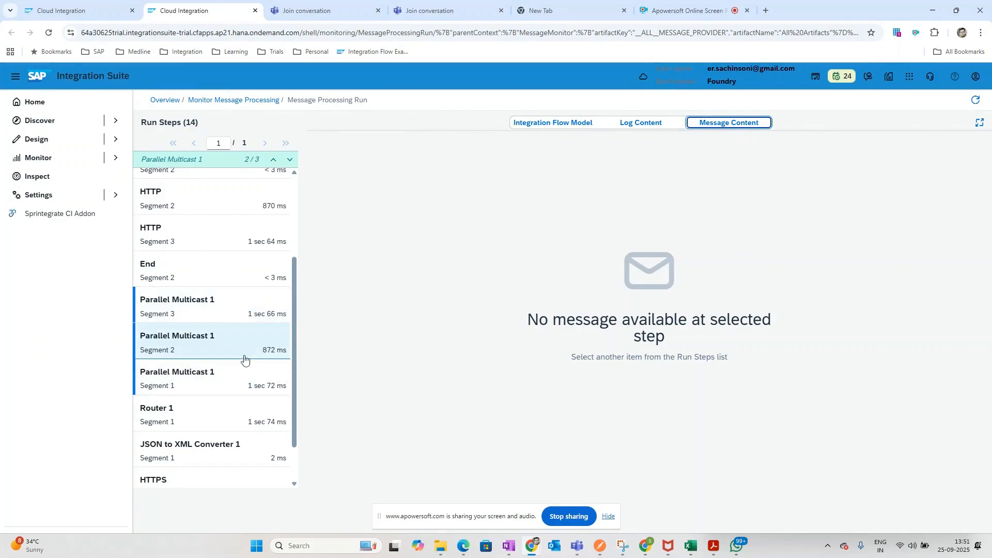
{"action": "left_click", "coordinate": [225, 315]}
{"action": "left_click", "coordinate": [748, 125]}
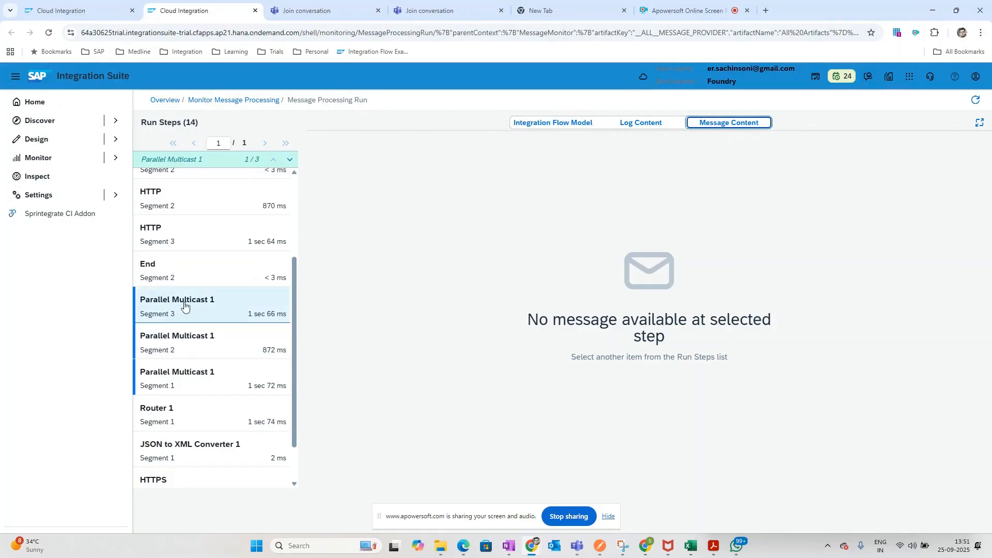
{"action": "left_click", "coordinate": [646, 124]}
{"action": "left_click", "coordinate": [548, 124]}
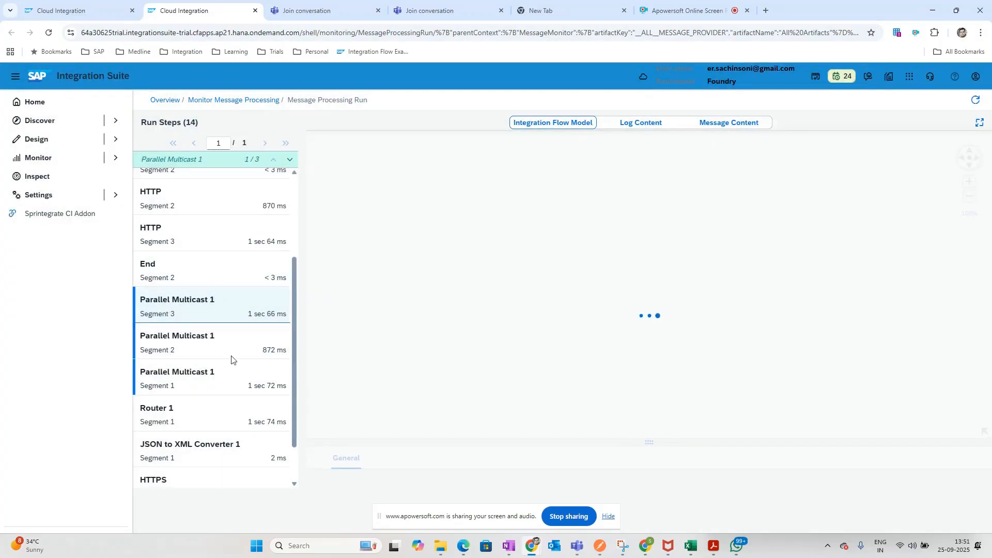
{"action": "left_click", "coordinate": [728, 123]}
- Examine the payload, headers and exchange properties of the message before the End run step in Segment 2
{"action": "scroll", "coordinate": [199, 327], "scroll_direction": "up", "scroll_amount": 1}
{"action": "left_click", "coordinate": [195, 329]}
{"action": "scroll", "coordinate": [210, 384], "scroll_direction": "up", "scroll_amount": 2}
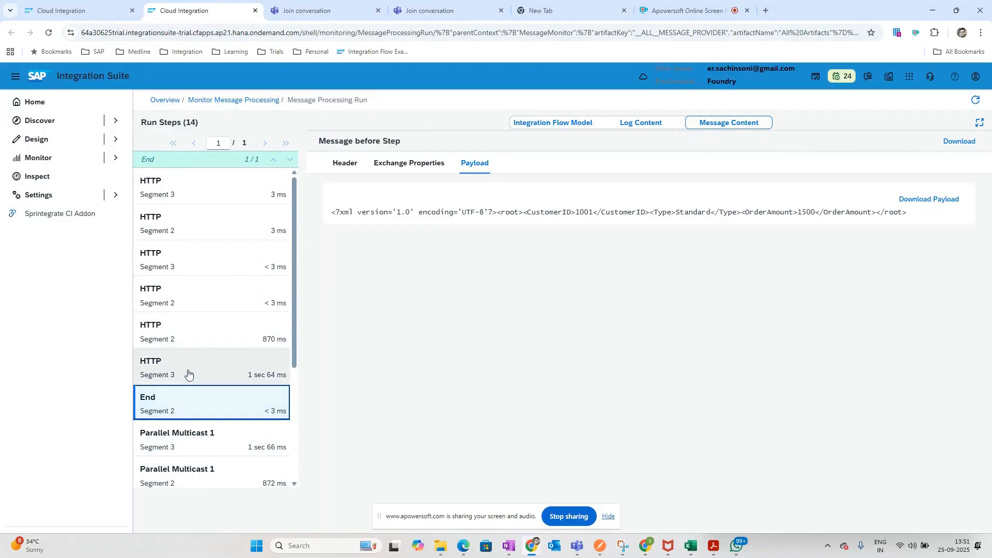
{"action": "left_click", "coordinate": [353, 167]}
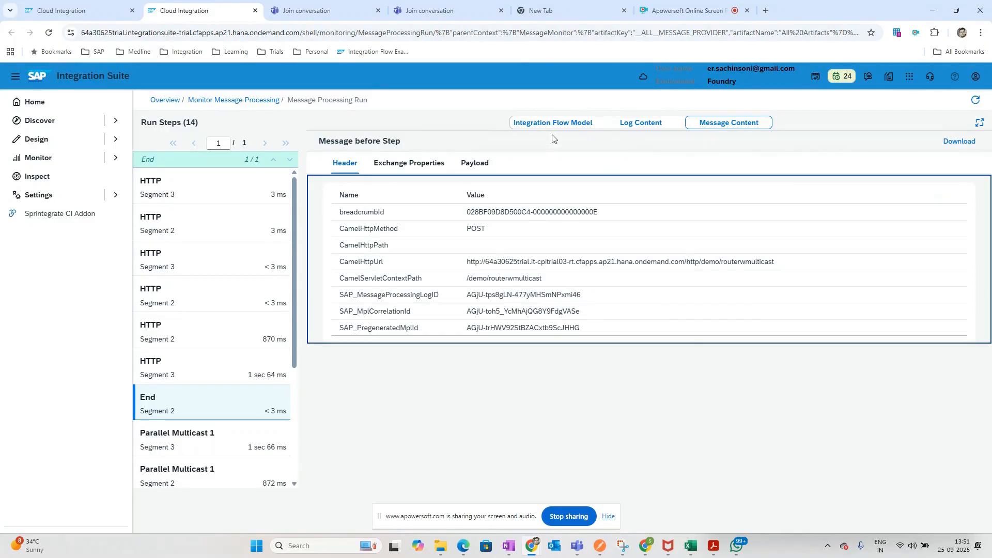
{"action": "left_click", "coordinate": [410, 163]}
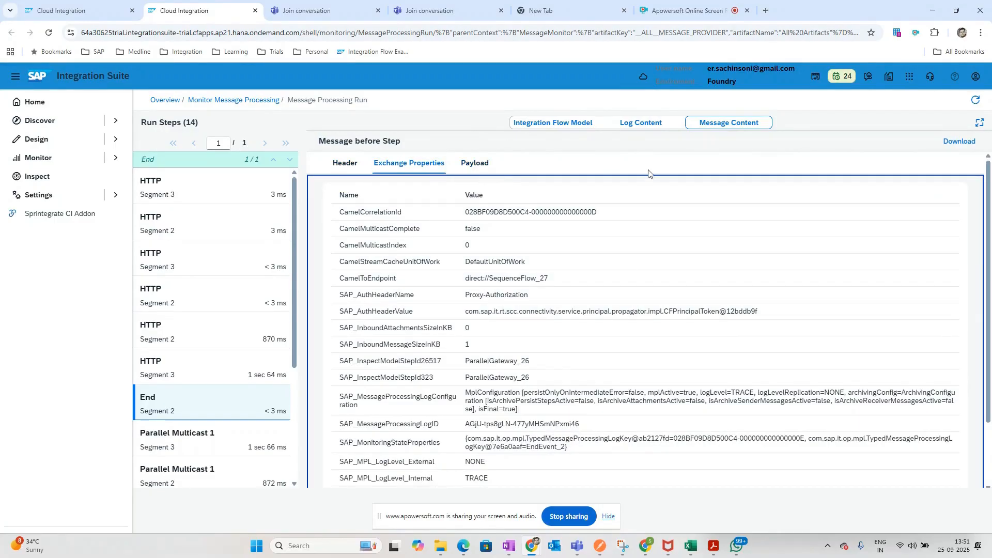
{"action": "left_click", "coordinate": [641, 123]}
{"action": "left_click", "coordinate": [707, 124]}
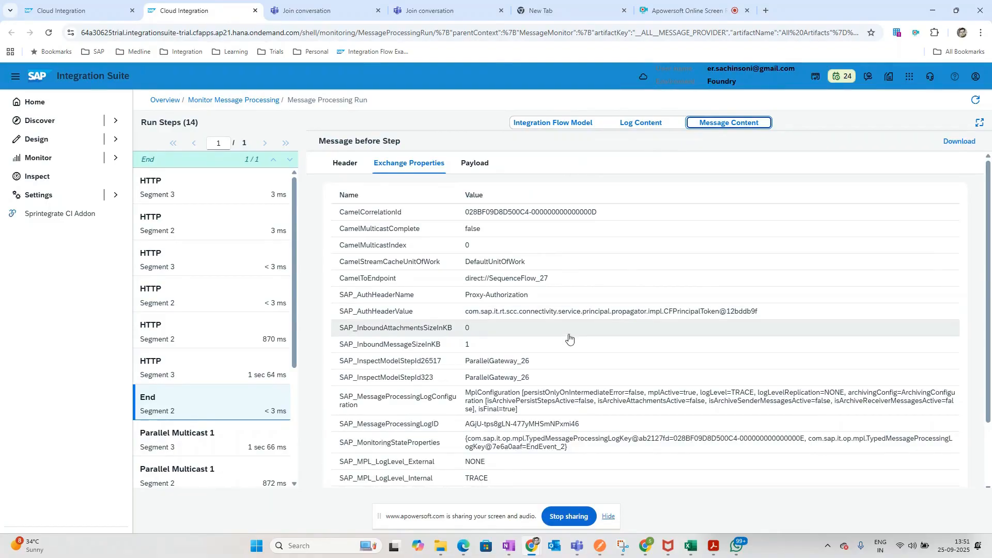
- Examine the exchange properties and headers of the message before the 1 sec 64 ms HTTP run step in Segment 3
{"action": "scroll", "coordinate": [568, 341], "scroll_direction": "down", "scroll_amount": 3}
{"action": "scroll", "coordinate": [615, 410], "scroll_direction": "up", "scroll_amount": 3}
{"action": "left_click", "coordinate": [199, 376]}
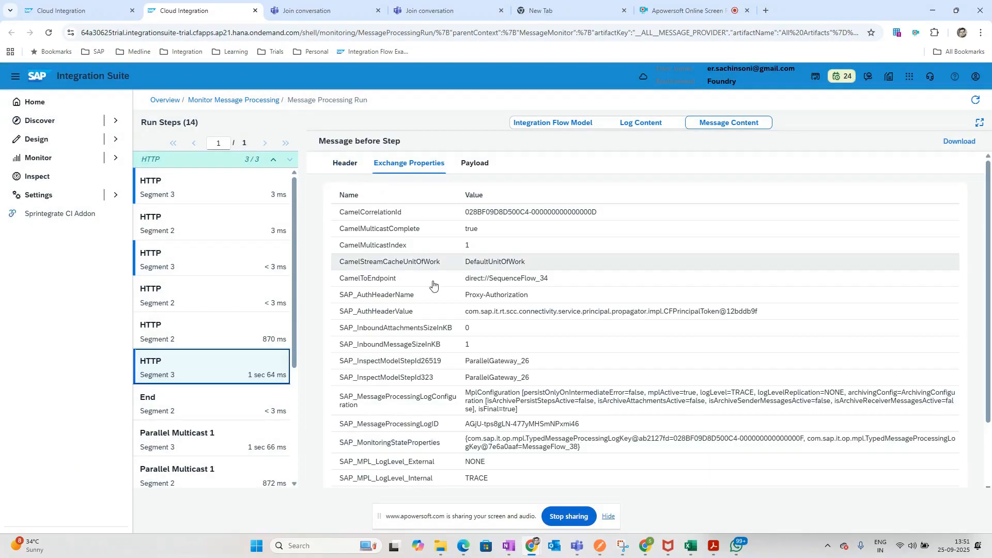
{"action": "scroll", "coordinate": [606, 409], "scroll_direction": "down", "scroll_amount": 3}
{"action": "scroll", "coordinate": [607, 341], "scroll_direction": "up", "scroll_amount": 3}
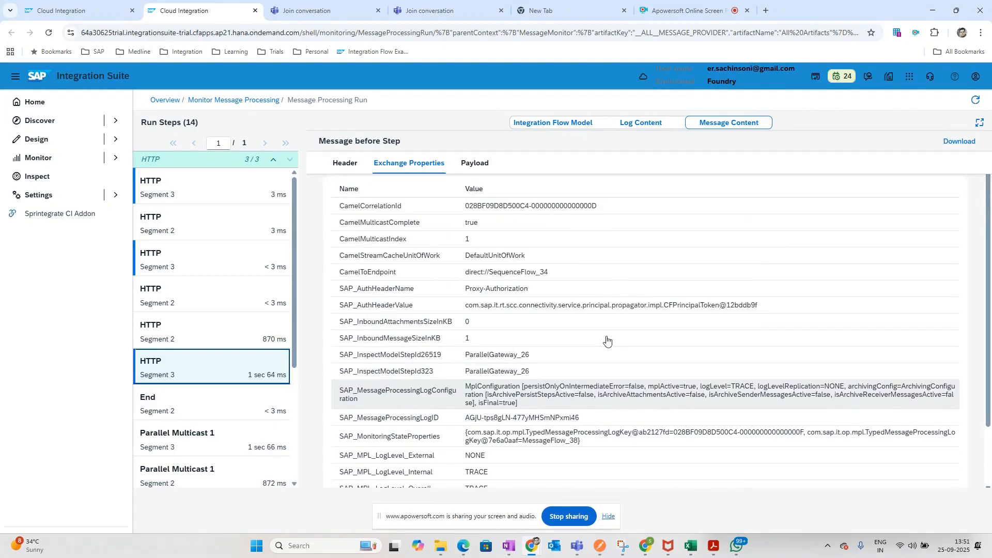
{"action": "left_click", "coordinate": [352, 171]}
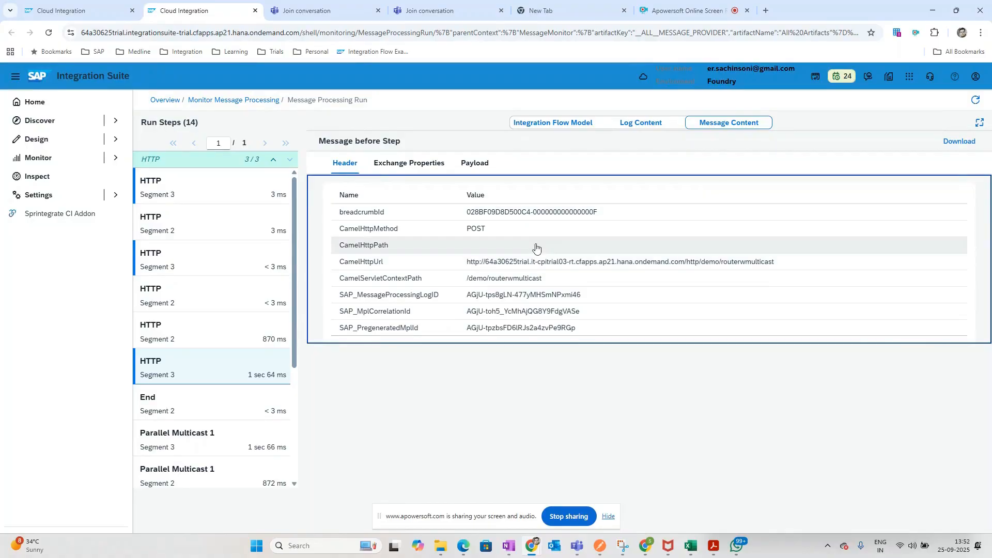
- Check the headers of the 870 ms HTTP run step in Segment 2 and the response payload of the following HTTP step
{"action": "left_click", "coordinate": [206, 340]}
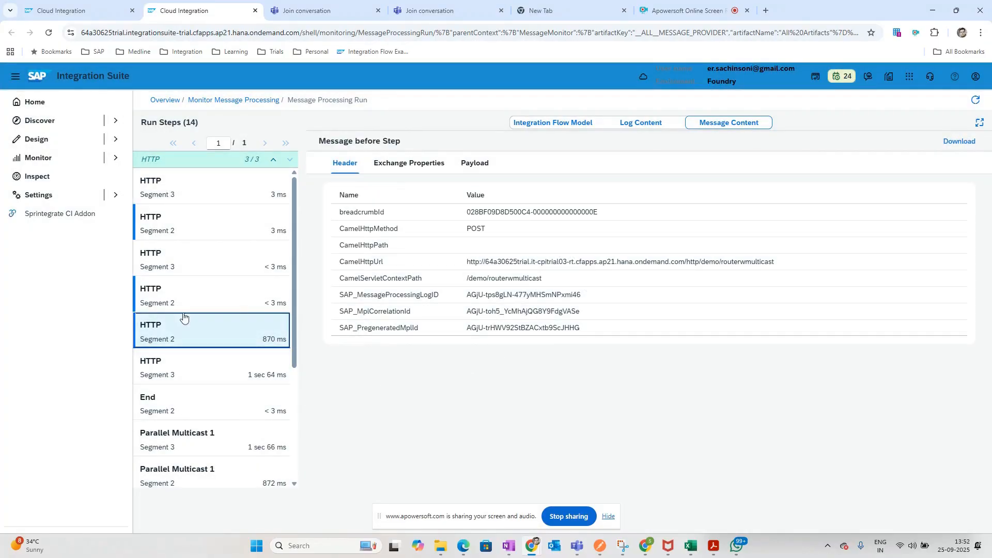
{"action": "left_click", "coordinate": [186, 297]}
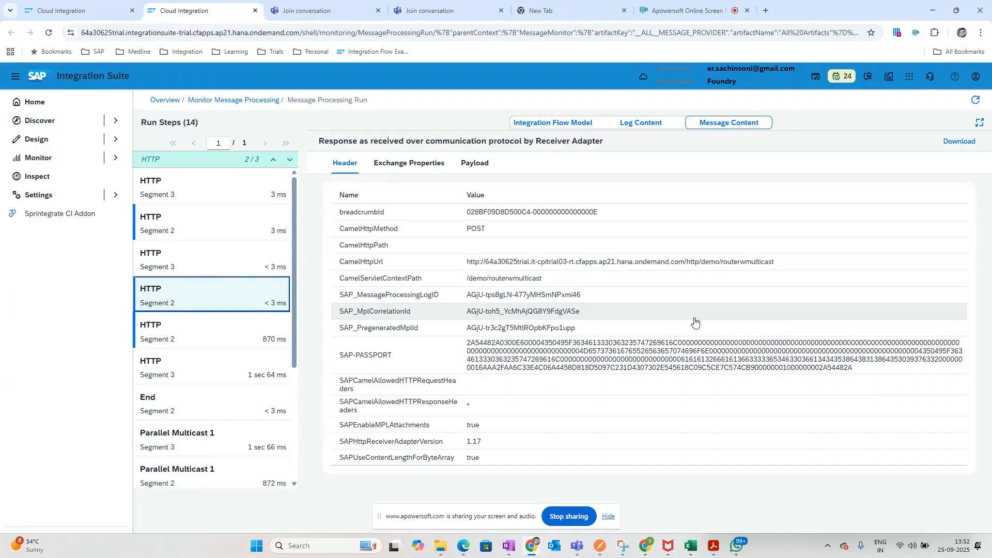
{"action": "left_click", "coordinate": [476, 165]}
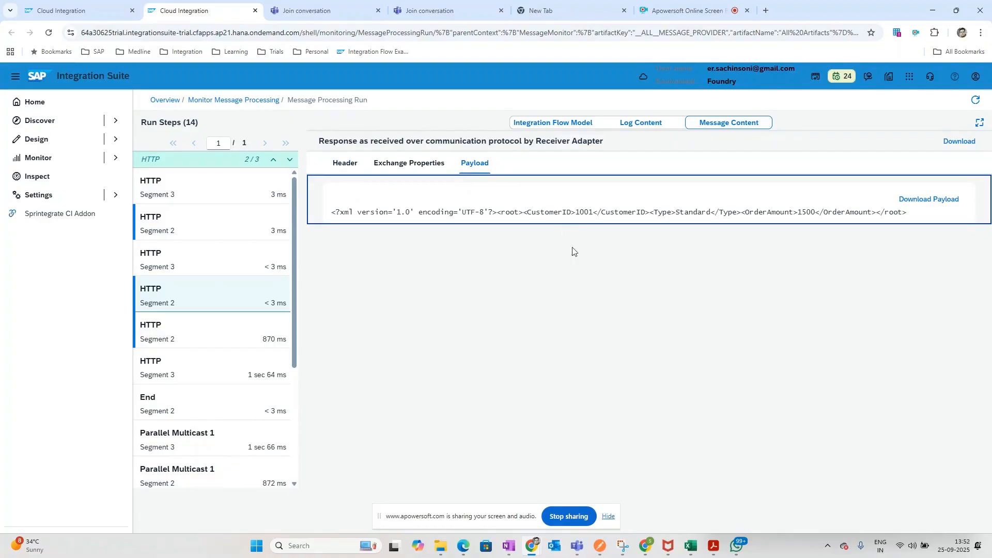
- Review the response headers and exchange properties of the HTTP run step under 3 ms in Segment 3
{"action": "left_click", "coordinate": [183, 267]}
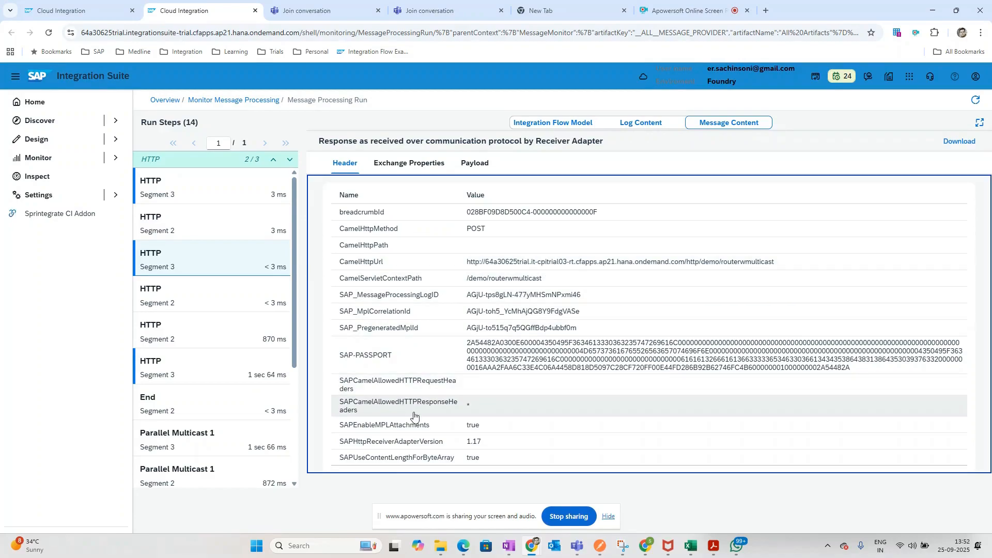
{"action": "left_click", "coordinate": [403, 164]}
{"action": "left_click", "coordinate": [345, 163]}
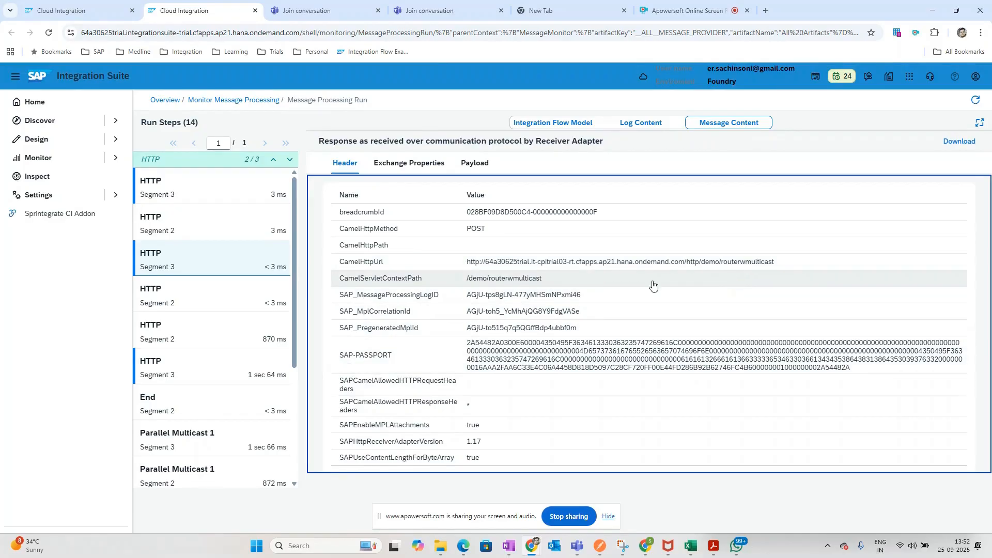
- Compare the request headers sent by the receiver adapter in the 3 ms HTTP run steps of Segment 2 and Segment 3
{"action": "left_click", "coordinate": [175, 220]}
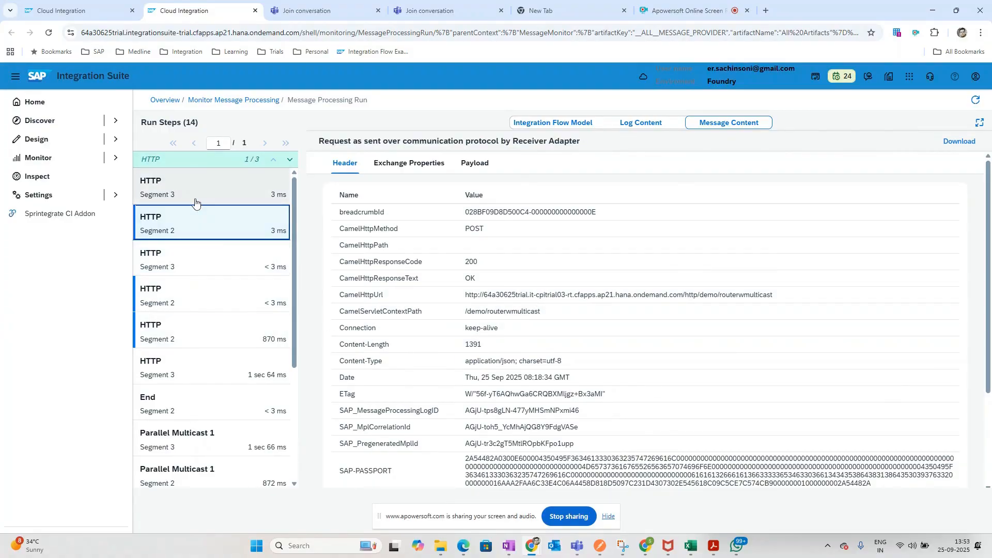
{"action": "left_click", "coordinate": [165, 187]}
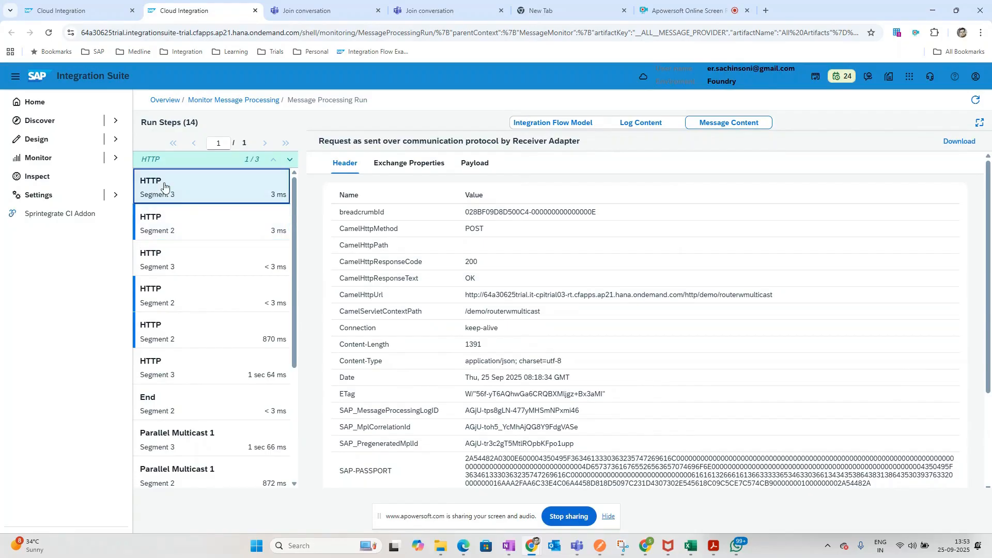
{"action": "scroll", "coordinate": [654, 396], "scroll_direction": "down", "scroll_amount": 2}
{"action": "scroll", "coordinate": [654, 396], "scroll_direction": "up", "scroll_amount": 3}
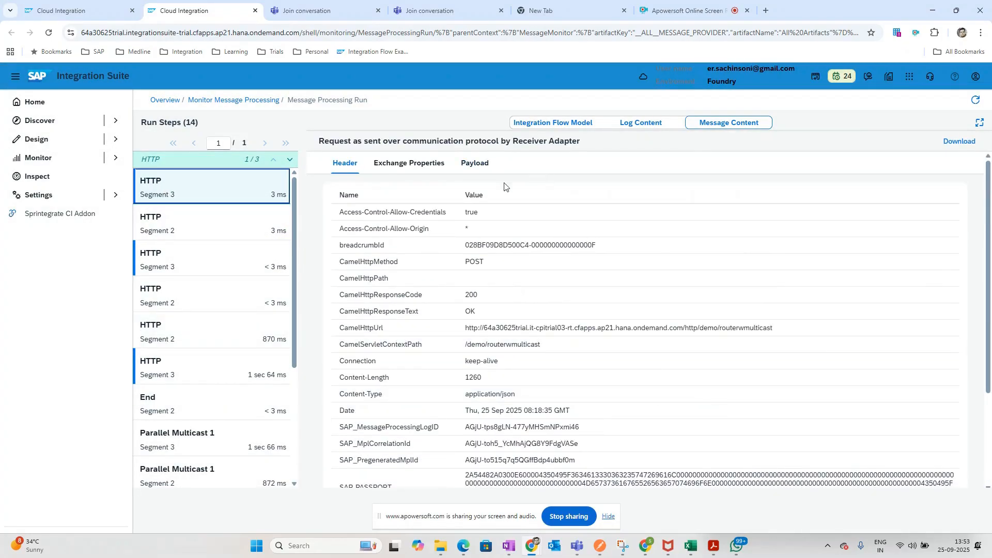
{"action": "scroll", "coordinate": [254, 390], "scroll_direction": "down", "scroll_amount": 4}
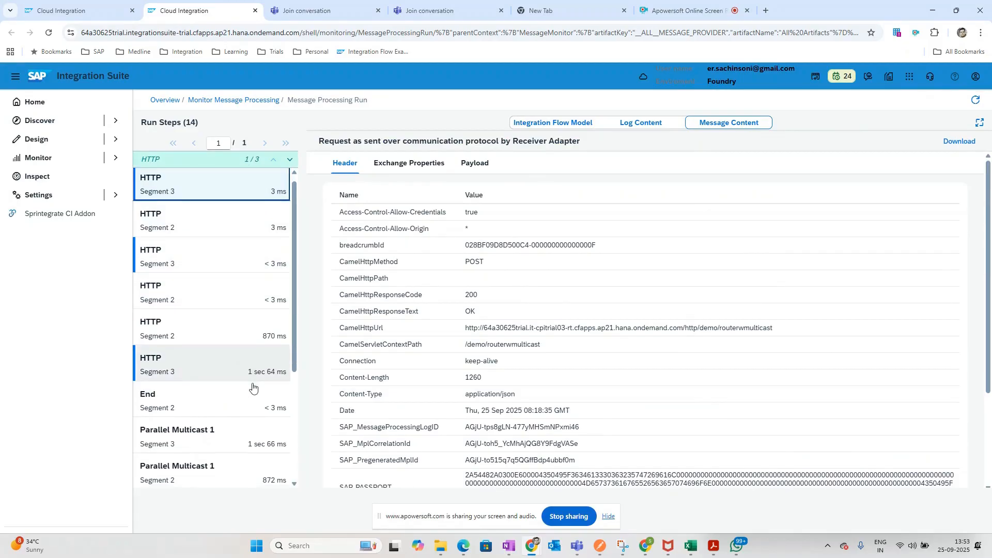
- View the exchange properties and payload before Parallel Multicast 1 in Segment 1, and return to Monitor Message Processing
{"action": "left_click", "coordinate": [211, 321]}
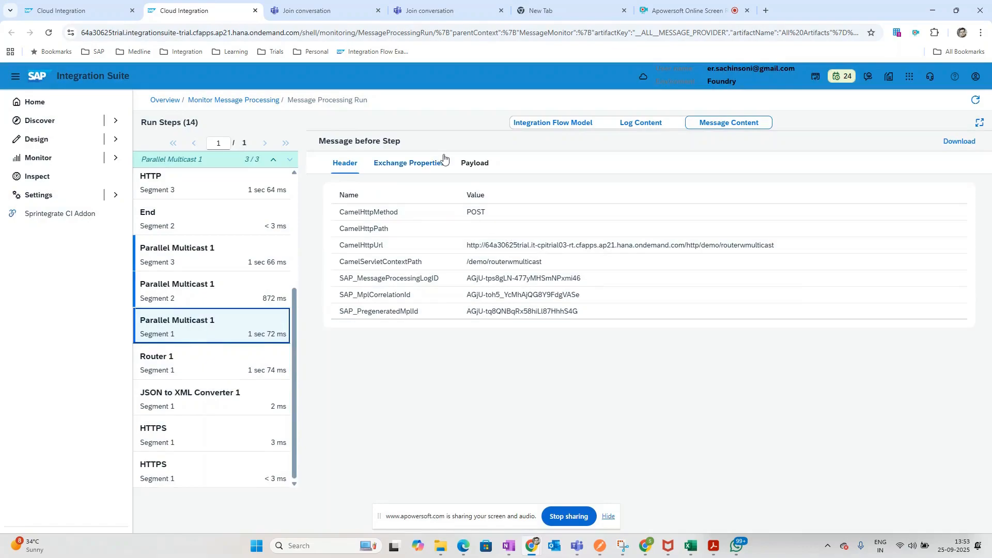
{"action": "left_click", "coordinate": [408, 163]}
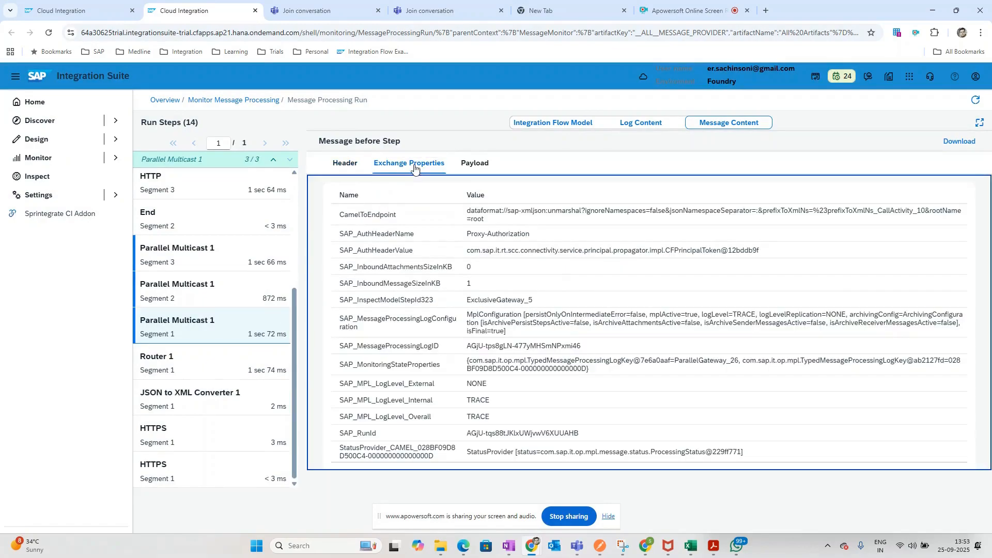
{"action": "left_click", "coordinate": [488, 165]}
{"action": "scroll", "coordinate": [177, 350], "scroll_direction": "up", "scroll_amount": 4}
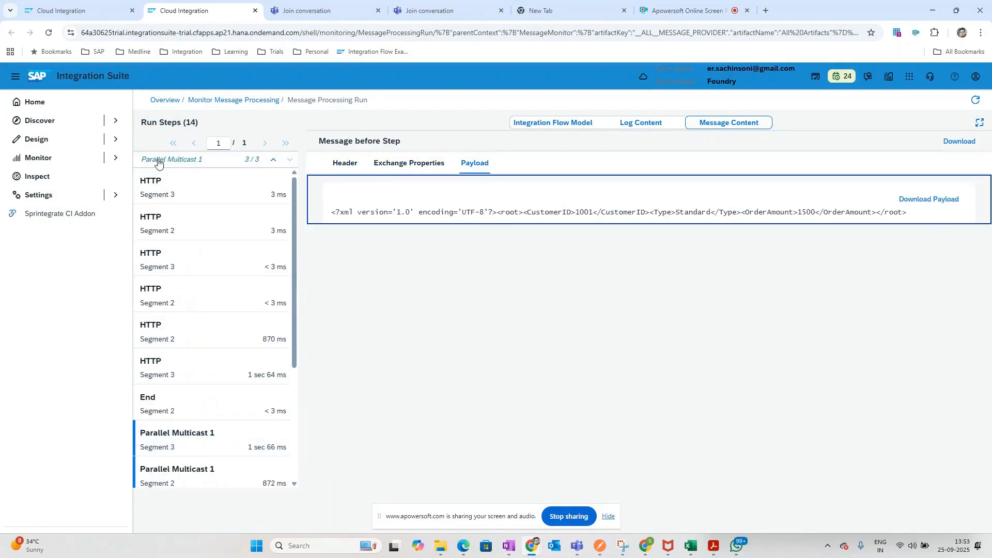
{"action": "left_click", "coordinate": [219, 107]}
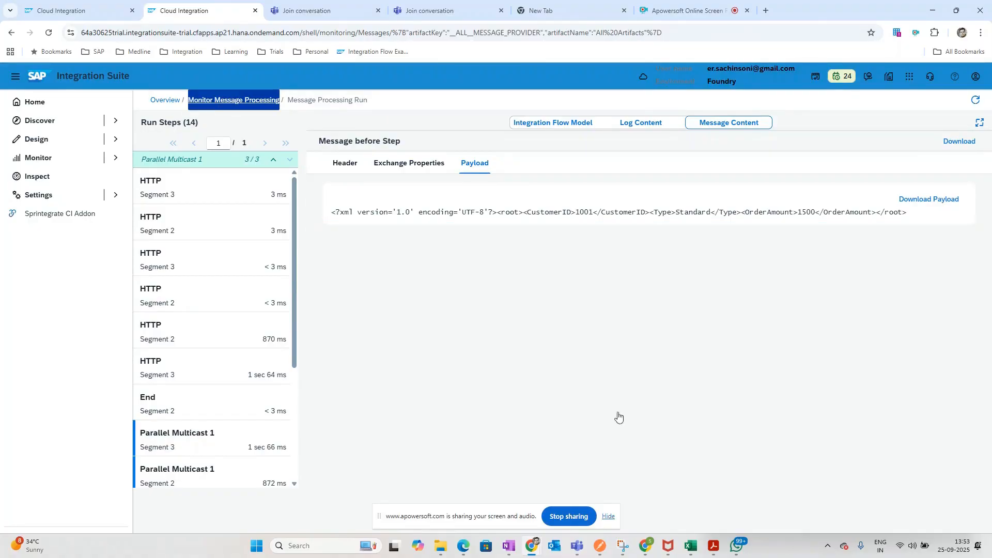
- Switch to Postman and look over the response body of the Router w Multicast request
{"action": "left_click", "coordinate": [599, 546]}
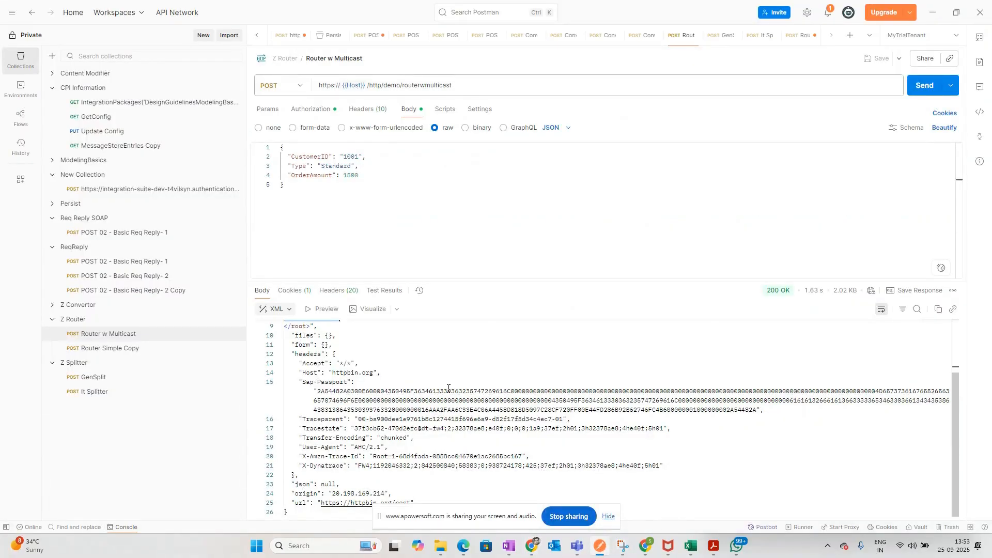
{"action": "left_click_drag", "start_coordinate": [454, 385], "coordinate": [509, 402]}
{"action": "left_click", "coordinate": [560, 447]}
- Return to the Router_w_Multicast flow in Integration Suite and clear the property sheet and CPI Helper from the diagram
{"action": "key", "text": "alt+Tab"}
{"action": "left_click", "coordinate": [93, 16]}
{"action": "left_click_drag", "start_coordinate": [585, 395], "coordinate": [585, 529]}
{"action": "left_click", "coordinate": [980, 189]}
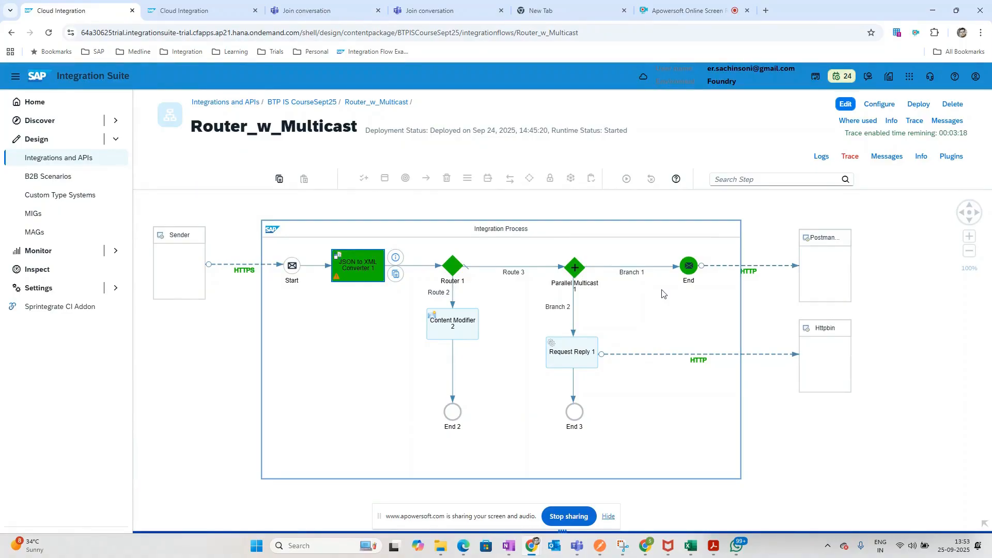
- Inspect the End event and the HTTP channel from Request Reply 1 to Httpbin, keeping the full flow diagram in view
{"action": "mouse_move", "coordinate": [775, 271]}
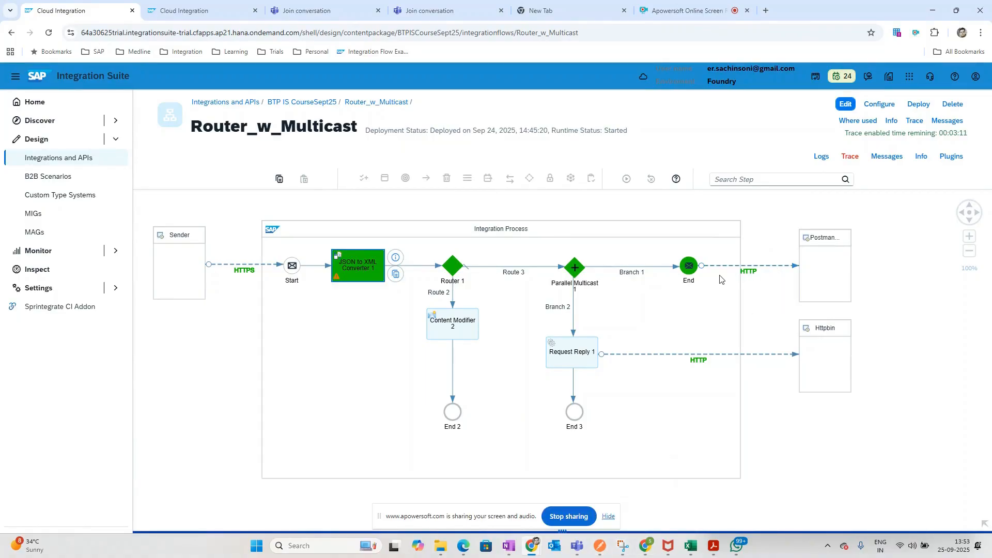
{"action": "left_click", "coordinate": [698, 361]}
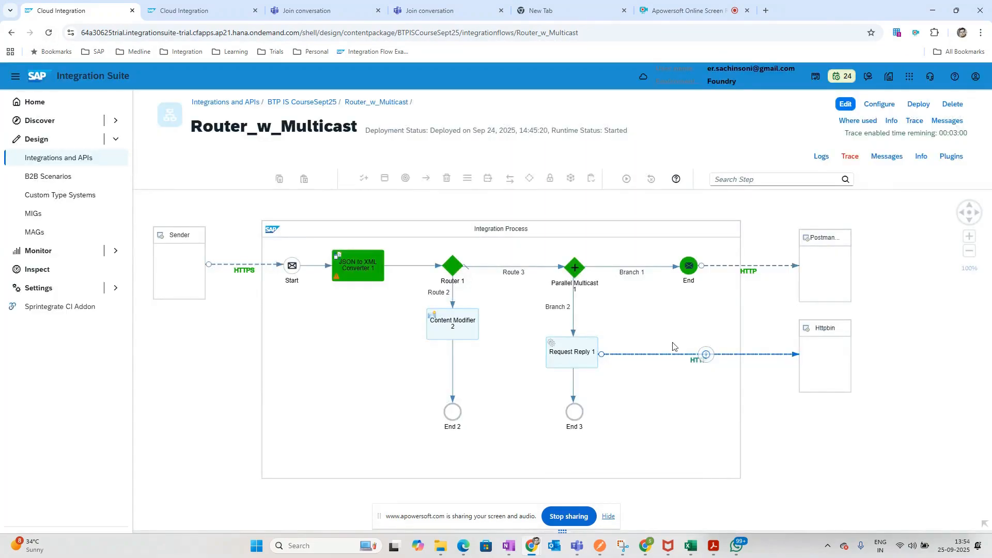
{"action": "left_click", "coordinate": [695, 355]}
{"action": "left_click_drag", "start_coordinate": [838, 362], "coordinate": [839, 467]}
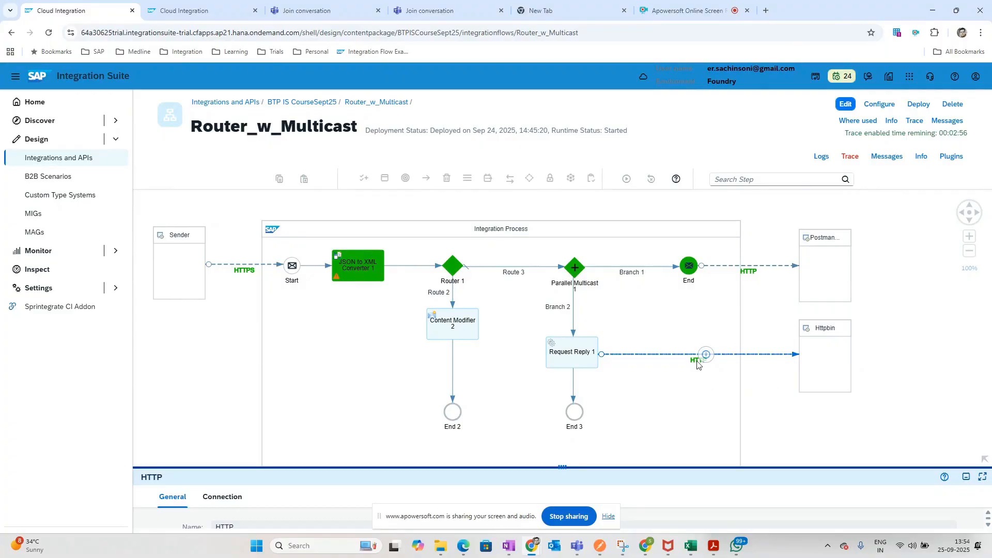
{"action": "left_click", "coordinate": [685, 271]}
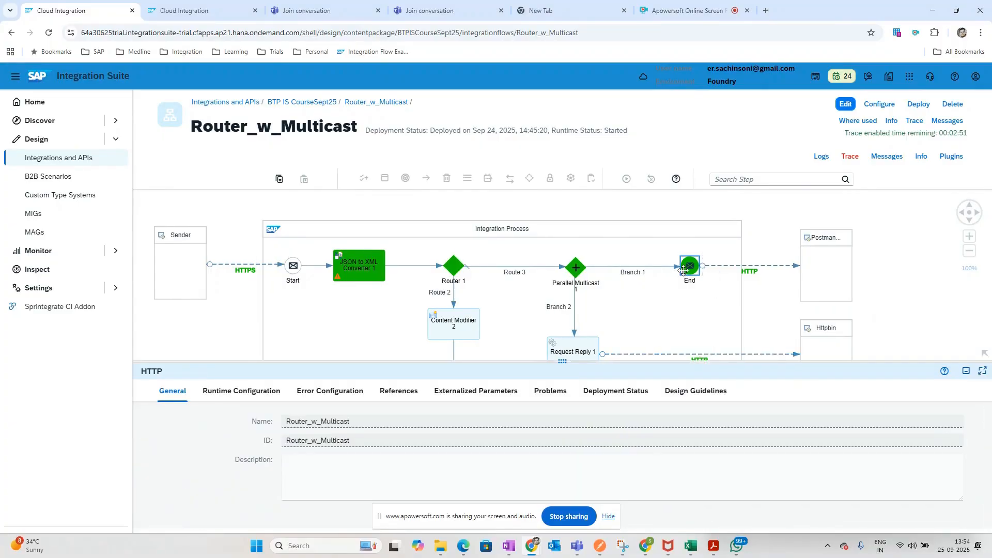
{"action": "left_click", "coordinate": [859, 281]}
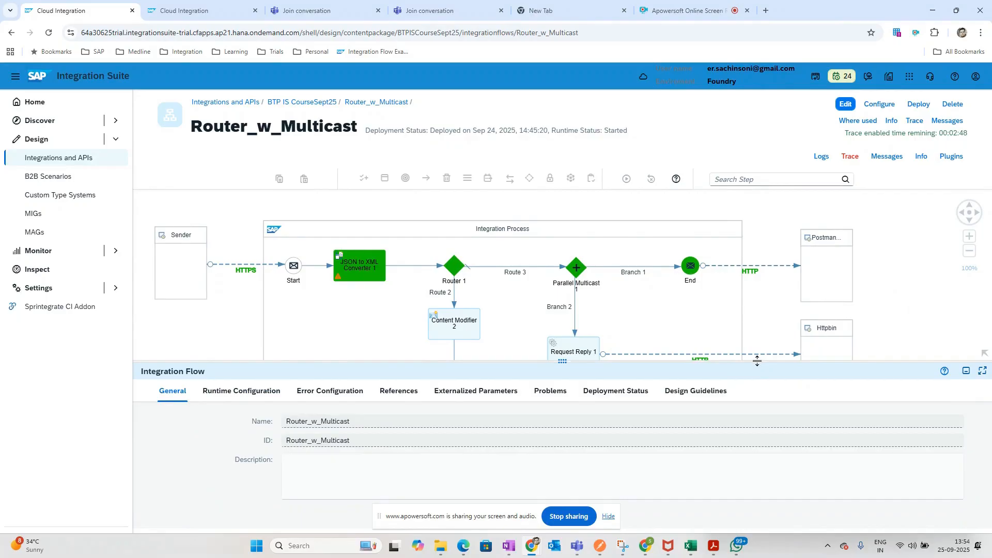
{"action": "left_click_drag", "start_coordinate": [757, 360], "coordinate": [757, 416]}
{"action": "left_click", "coordinate": [698, 354]}
{"action": "left_click", "coordinate": [899, 258]}
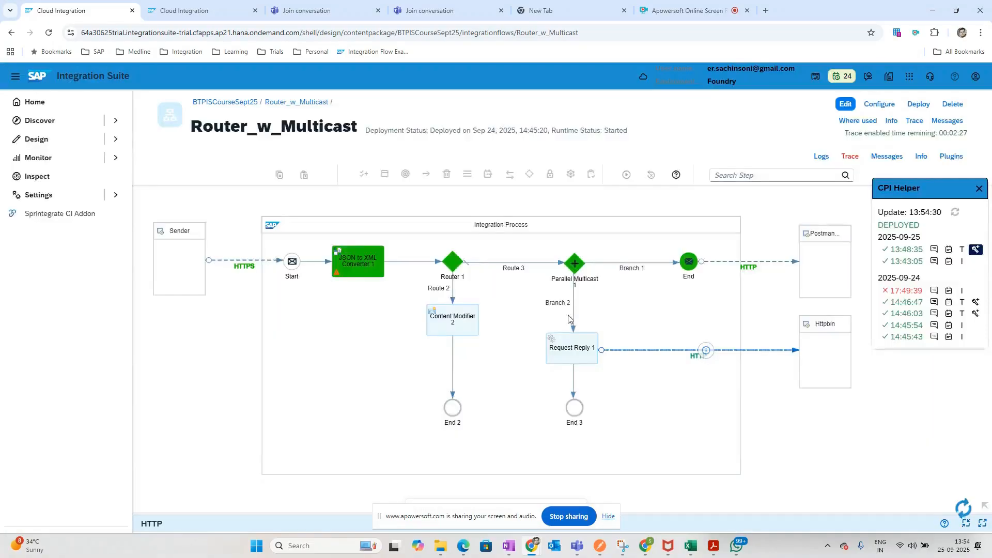
- Examine the body, headers and properties before the Httpbin HTTP call in CPI Helper, and close the trace content
{"action": "left_click", "coordinate": [570, 321]}
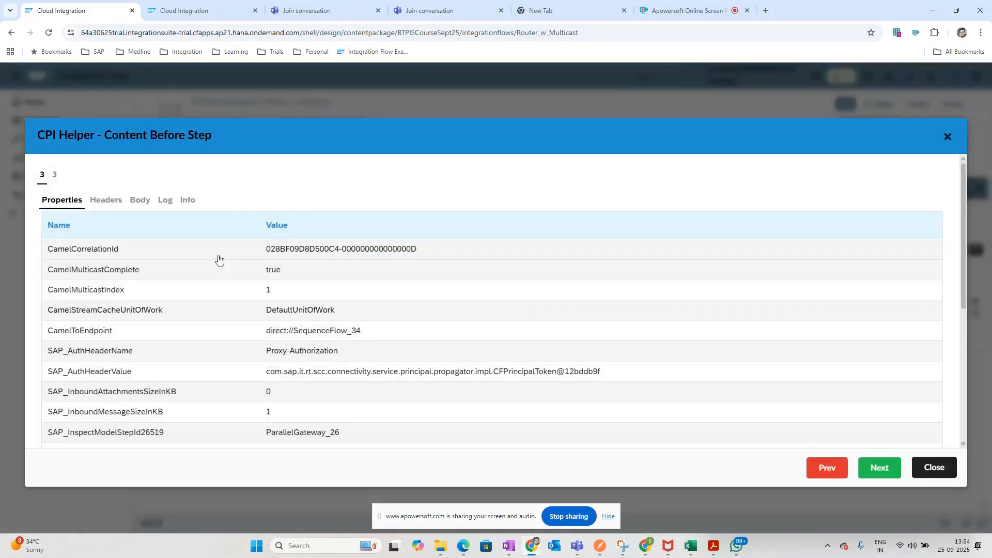
{"action": "left_click", "coordinate": [143, 204]}
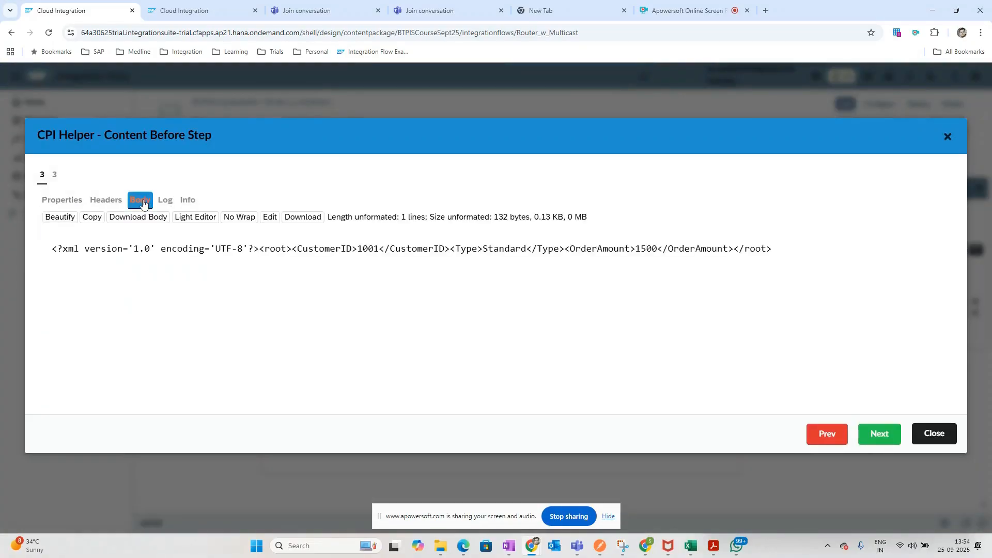
{"action": "left_click", "coordinate": [66, 222]}
{"action": "left_click_drag", "start_coordinate": [174, 339], "coordinate": [67, 236]}
{"action": "left_click", "coordinate": [102, 202]}
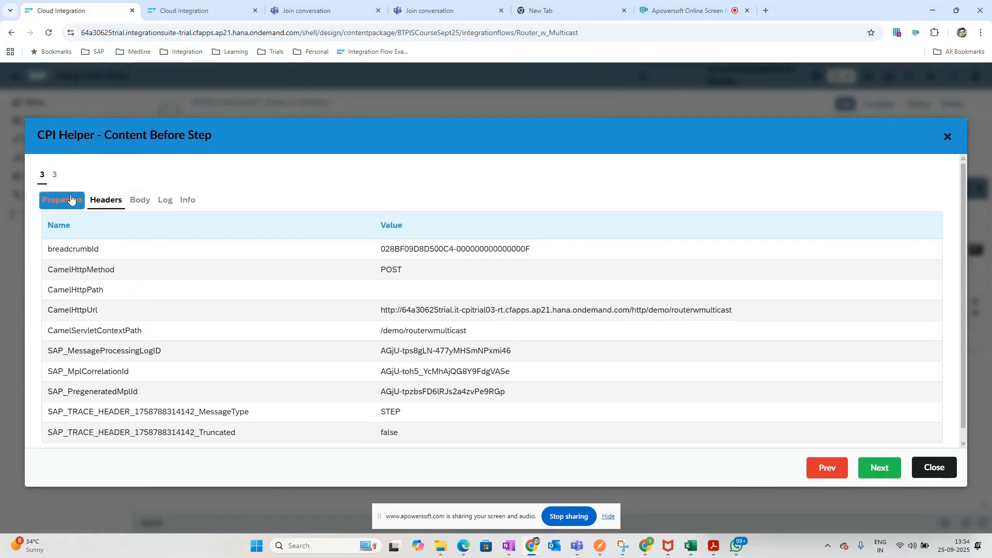
{"action": "left_click", "coordinate": [71, 200]}
{"action": "scroll", "coordinate": [454, 370], "scroll_direction": "down", "scroll_amount": 5}
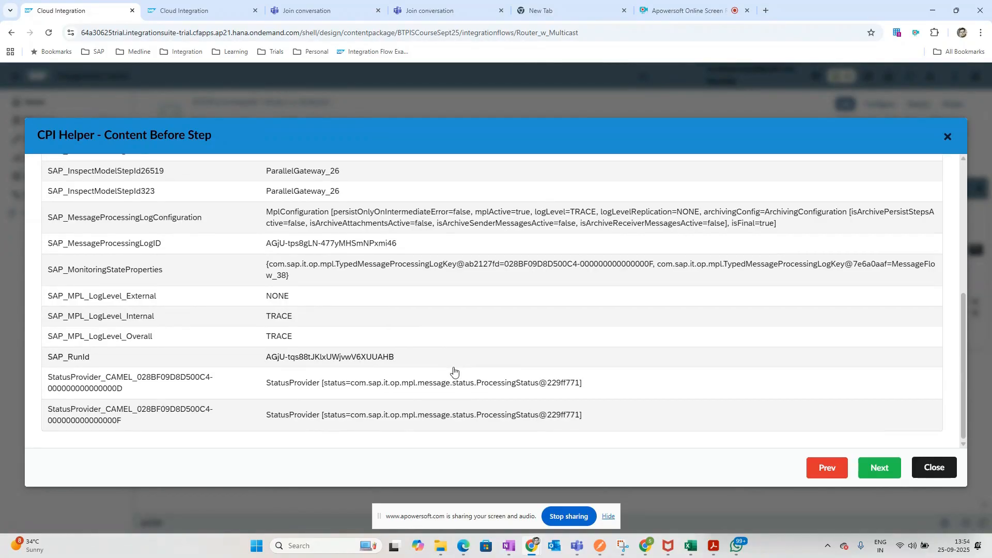
{"action": "scroll", "coordinate": [453, 369], "scroll_direction": "up", "scroll_amount": 5}
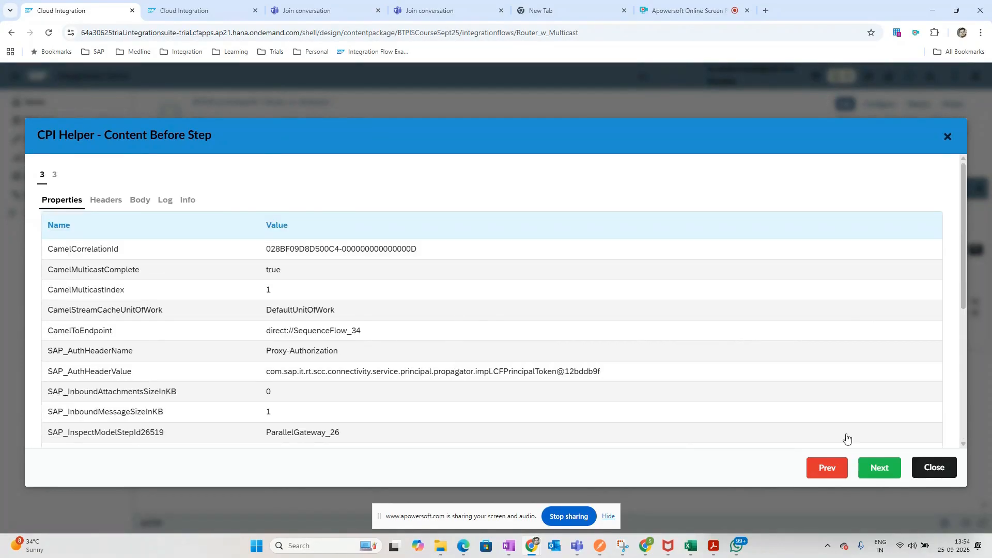
{"action": "left_click", "coordinate": [933, 468]}
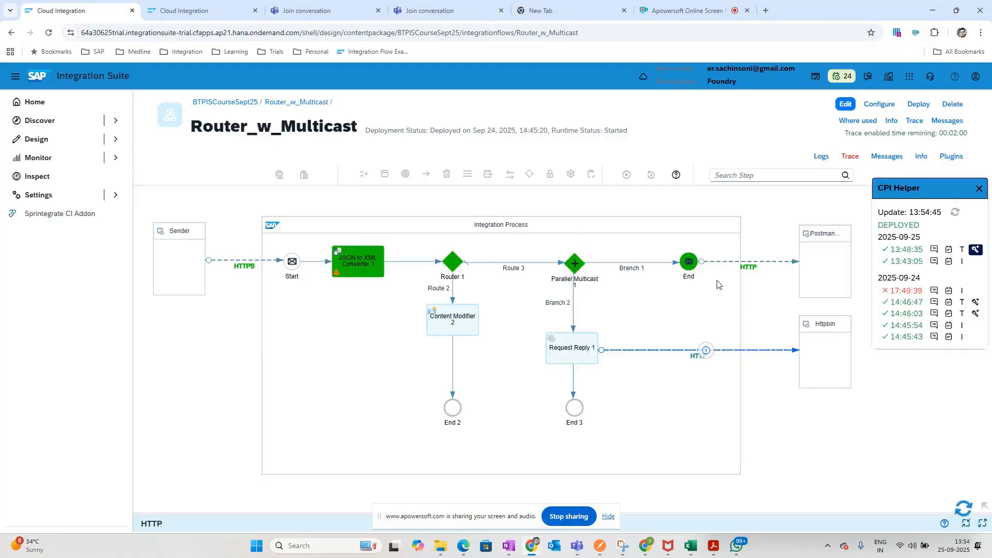
- Switch the flow to edit mode and insert a Sequential Multicast on Route 3 between Router 1 and Parallel Multicast 1
{"action": "left_click", "coordinate": [847, 104]}
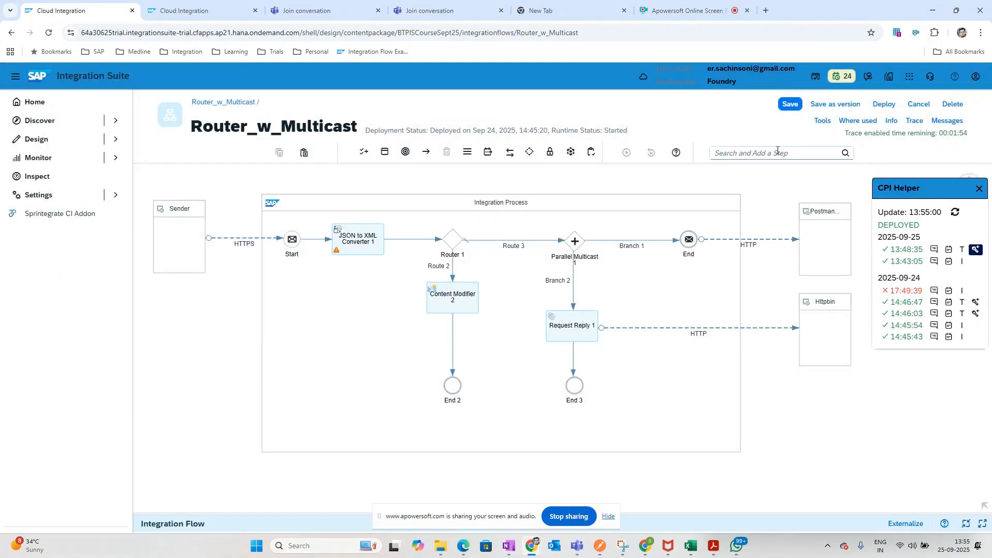
{"action": "left_click", "coordinate": [775, 153]}
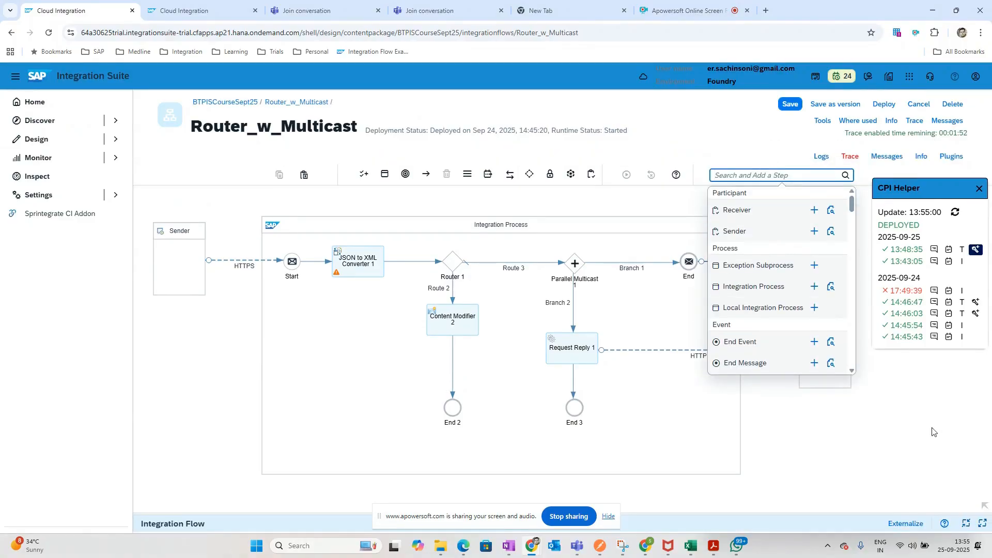
{"action": "left_click", "coordinate": [752, 177]}
{"action": "type", "text": "se"}
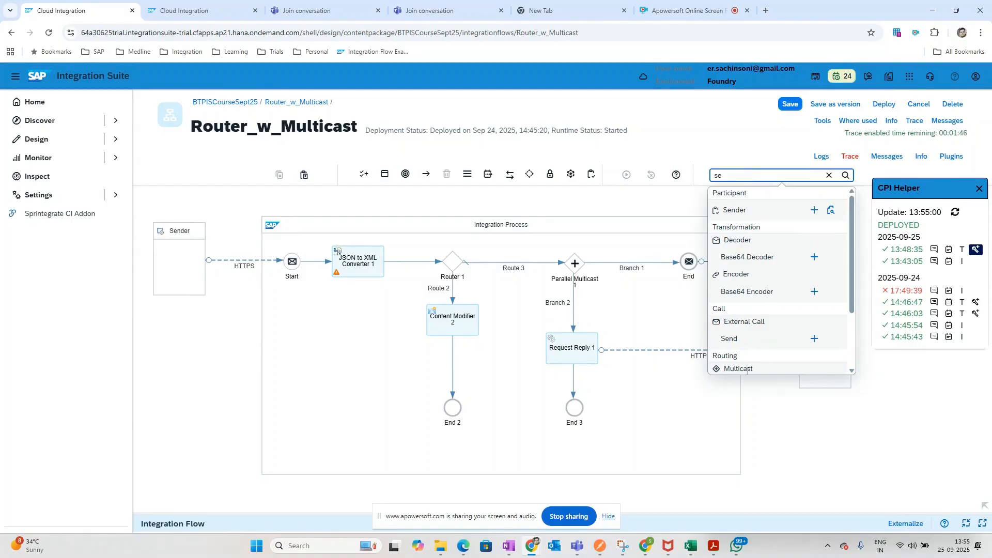
{"action": "key", "text": "BackSpace"}
{"action": "key", "text": "BackSpace"}
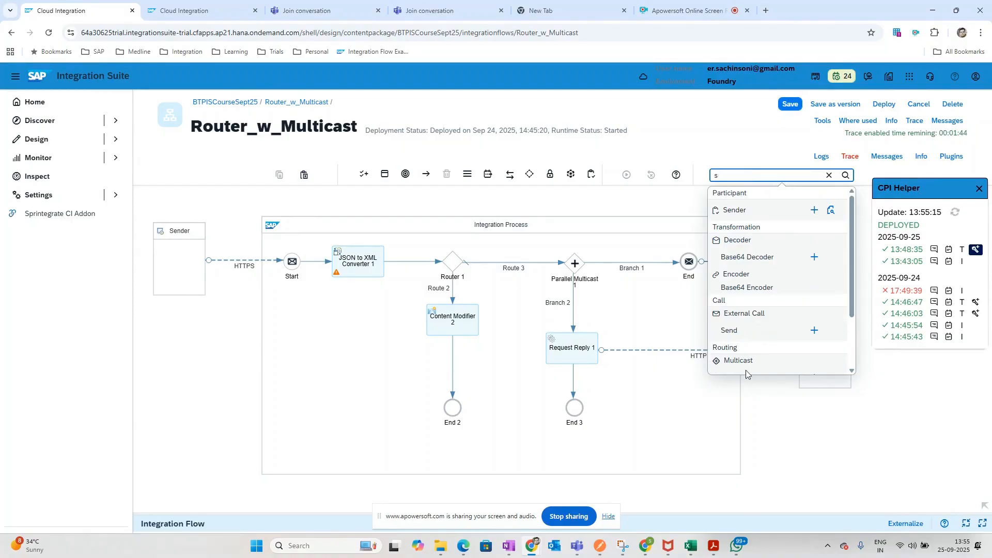
{"action": "type", "text": "multi"}
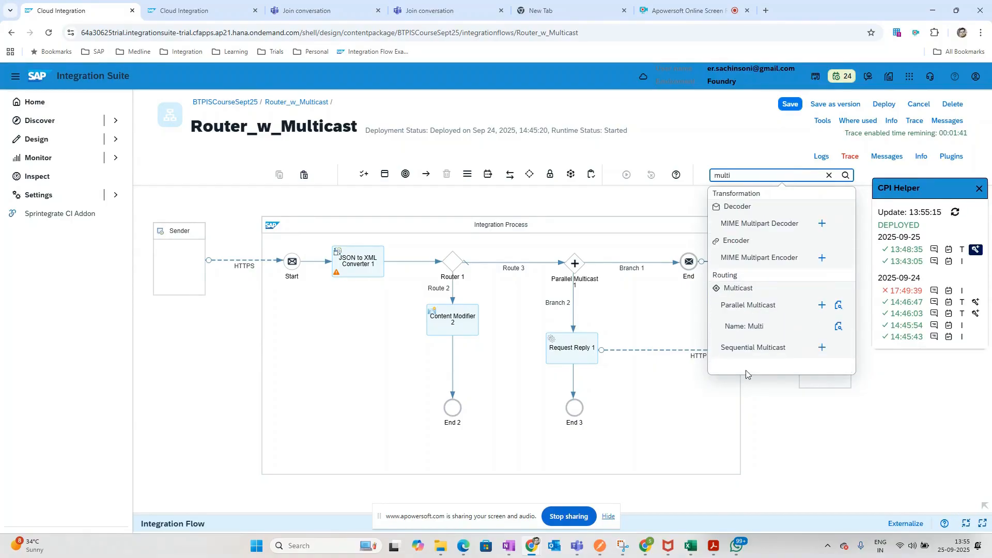
{"action": "left_click", "coordinate": [821, 347]}
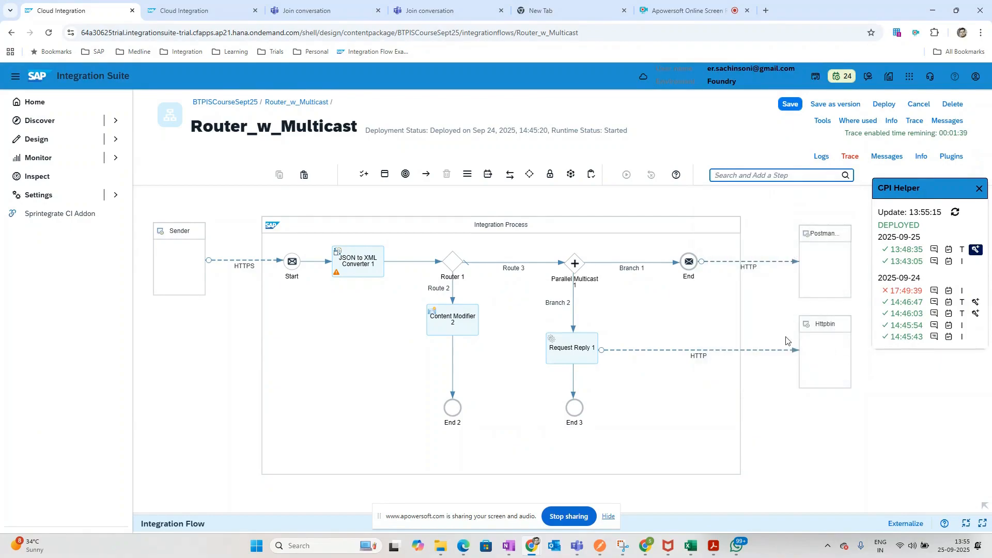
{"action": "left_click", "coordinate": [535, 265]}
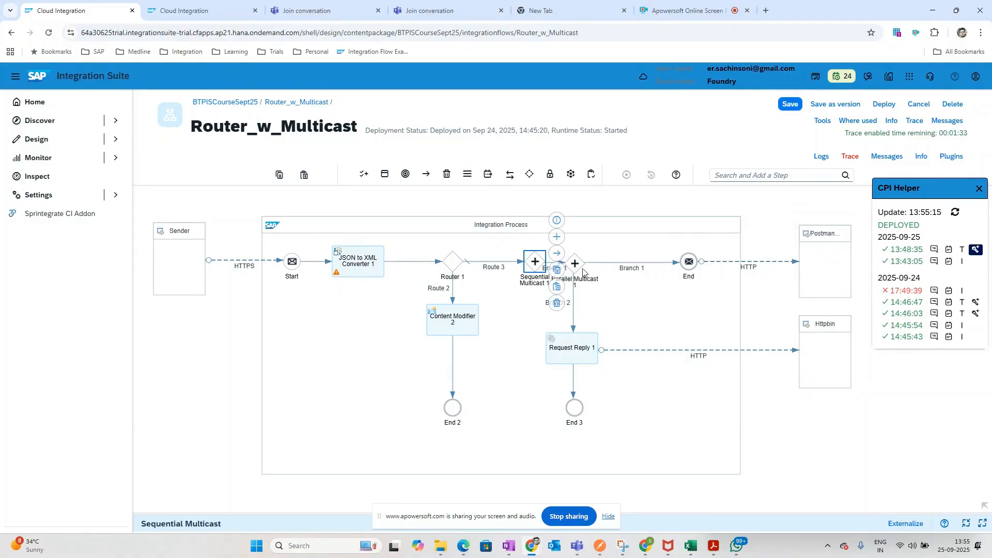
- Widen the Integration Process pool and shift Router 1, Content Modifier 2, End 2 and the Sequential Multicast to space out the diagram
{"action": "left_click", "coordinate": [663, 287]}
{"action": "left_click_drag", "start_coordinate": [742, 346], "coordinate": [777, 346]}
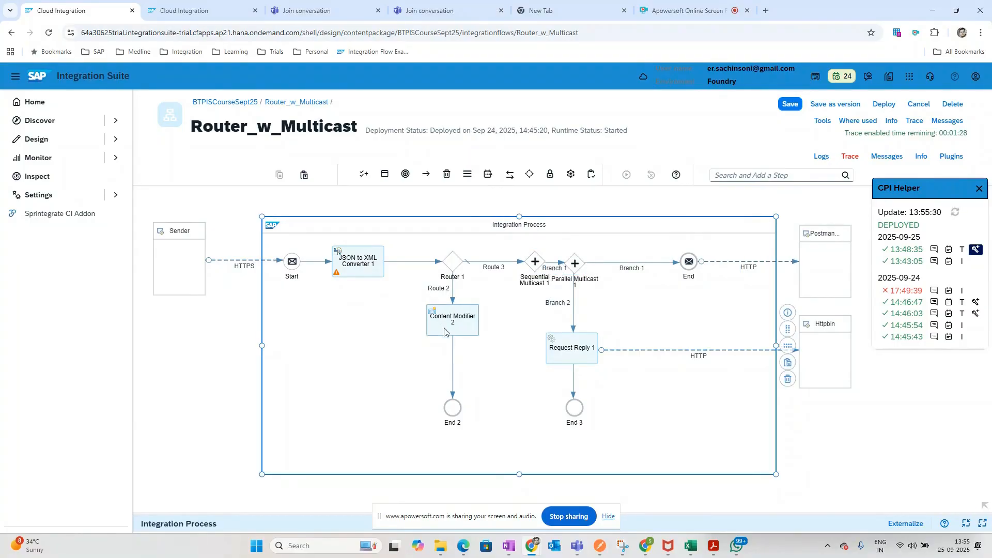
{"action": "left_click_drag", "start_coordinate": [454, 324], "coordinate": [430, 326]}
{"action": "left_click_drag", "start_coordinate": [453, 262], "coordinate": [419, 262]}
{"action": "left_click_drag", "start_coordinate": [419, 331], "coordinate": [414, 342]}
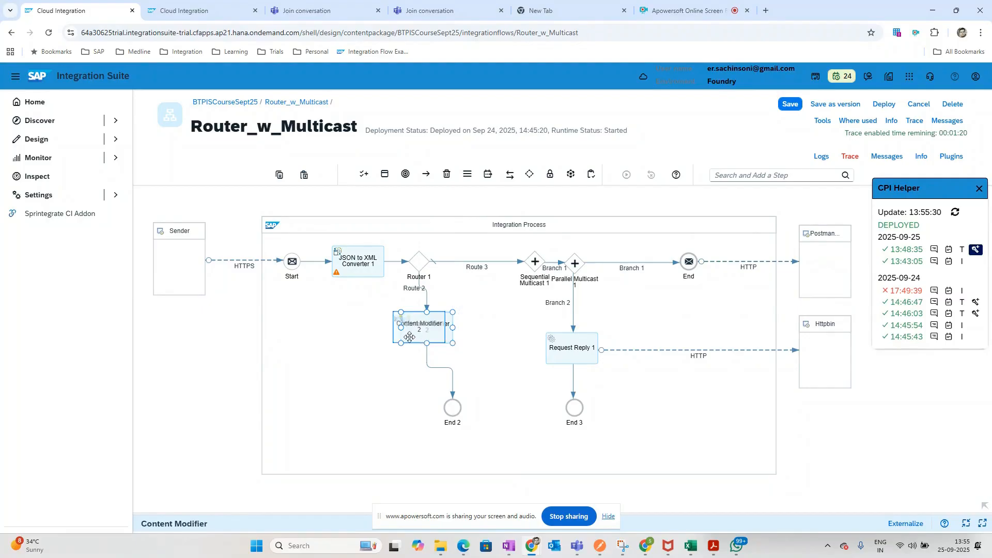
{"action": "left_click_drag", "start_coordinate": [454, 407], "coordinate": [420, 405]}
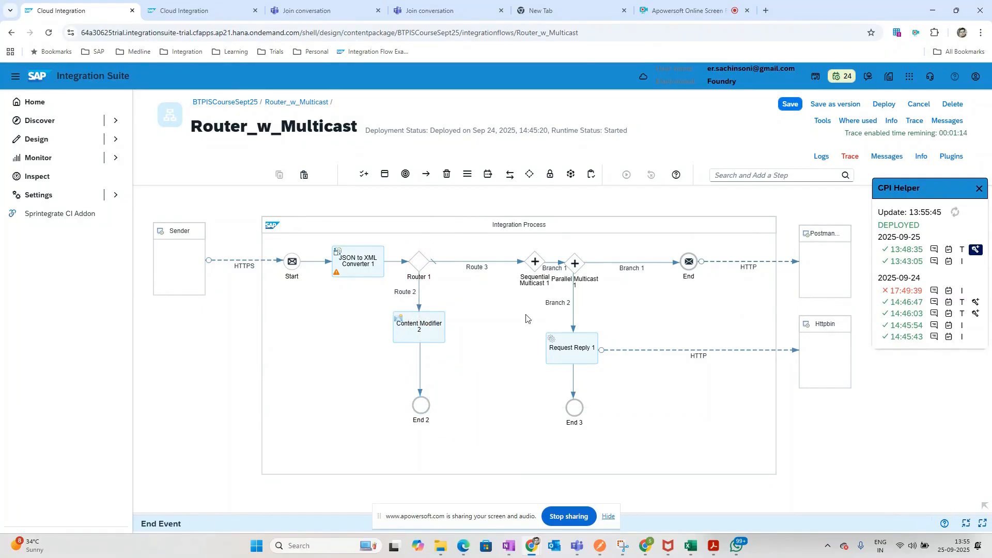
{"action": "left_click_drag", "start_coordinate": [535, 262], "coordinate": [504, 263]}
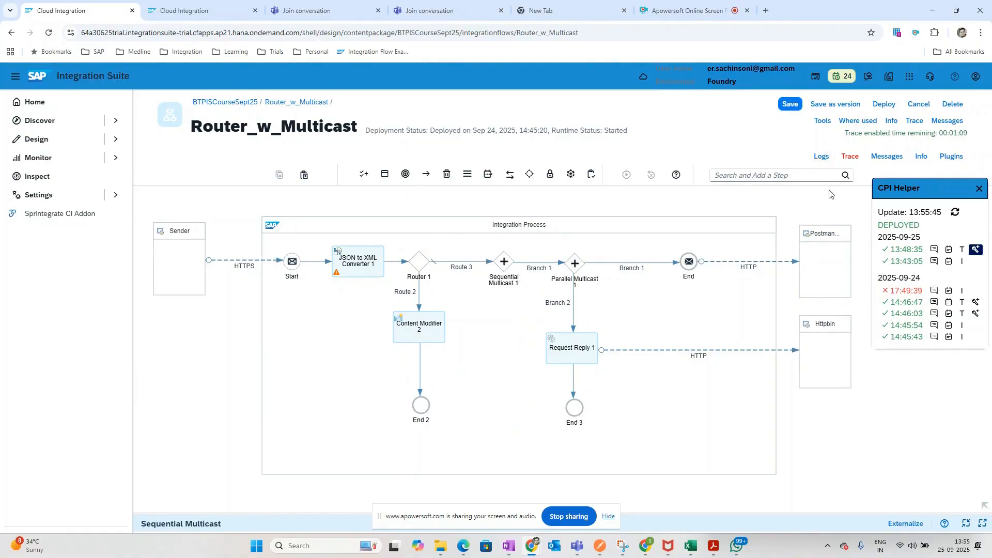
- Add a Content Modifier inside the Integration Process directly below the Sequential Multicast
{"action": "left_click", "coordinate": [747, 176]}
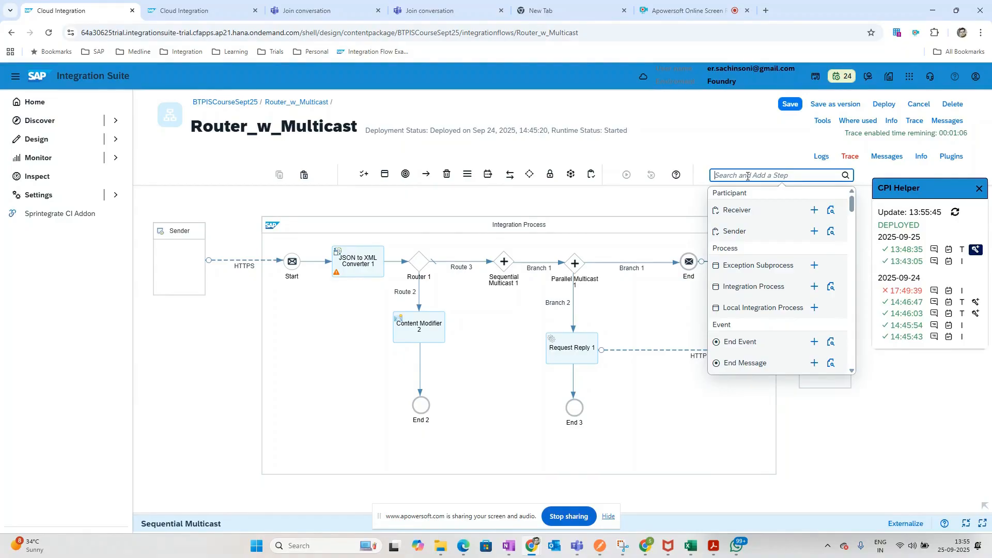
{"action": "type", "text": "cont"}
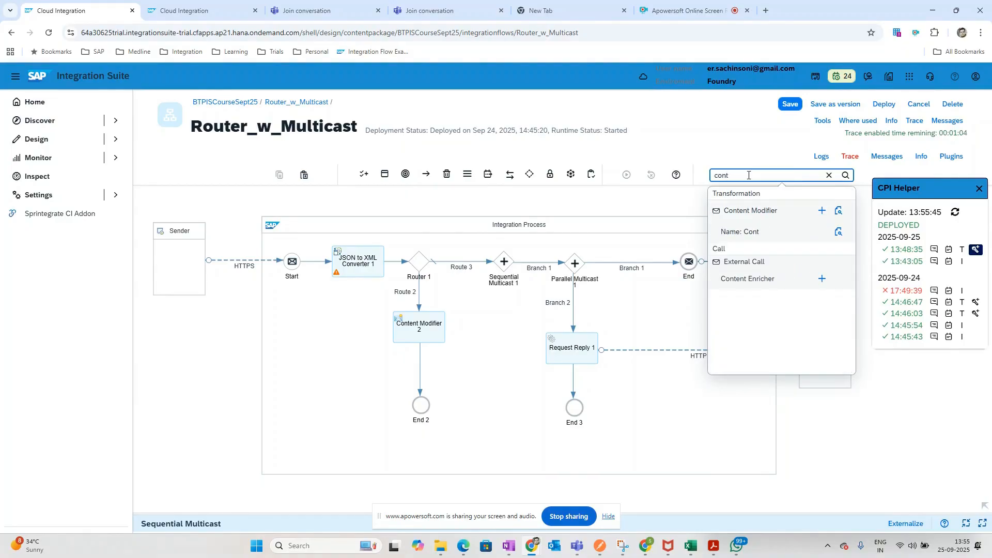
{"action": "left_click", "coordinate": [822, 211]}
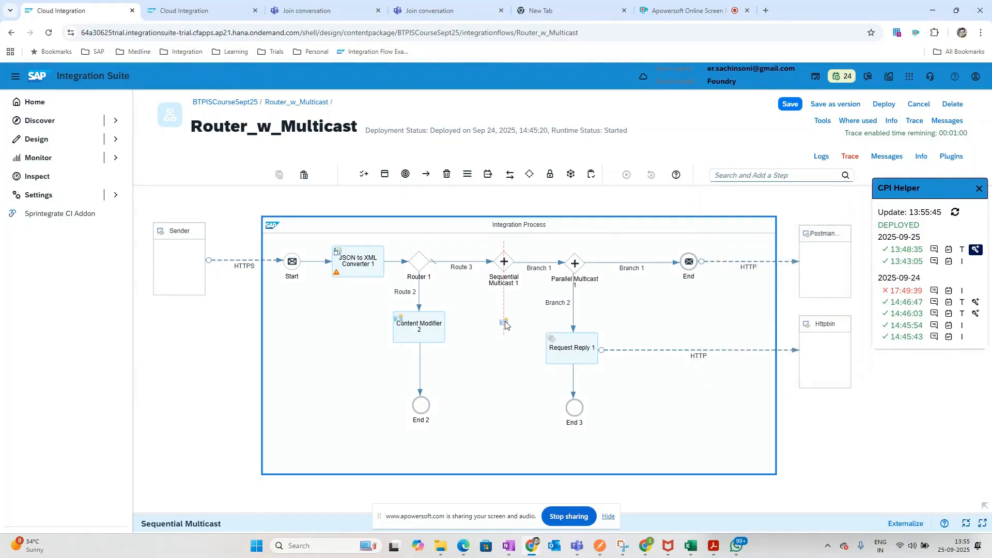
{"action": "left_click", "coordinate": [505, 324]}
{"action": "left_click_drag", "start_coordinate": [507, 331], "coordinate": [505, 343]}
- Add an End Message event below the new Content Modifier and align it with that step
{"action": "left_click", "coordinate": [764, 175]}
{"action": "type", "text": "end"}
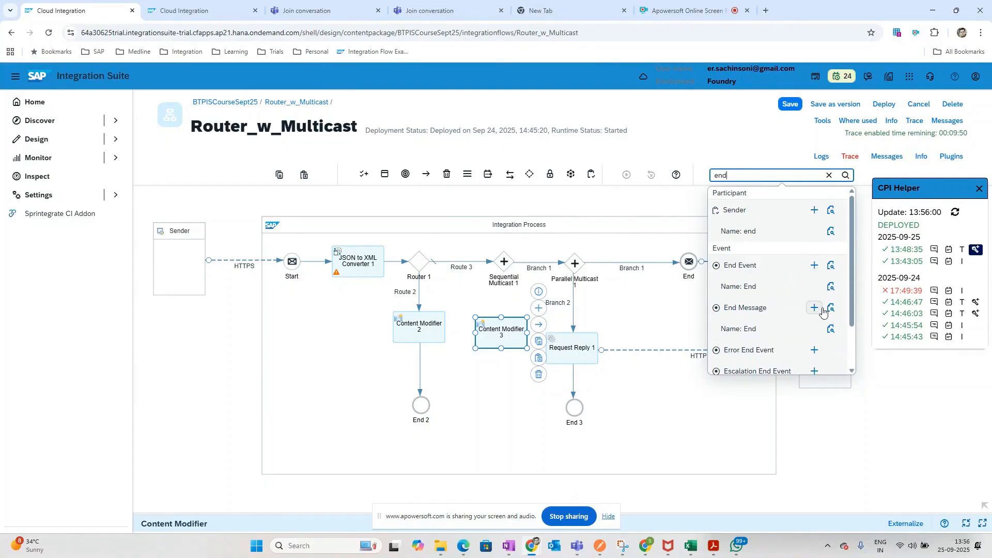
{"action": "left_click", "coordinate": [821, 309]}
{"action": "left_click", "coordinate": [501, 406]}
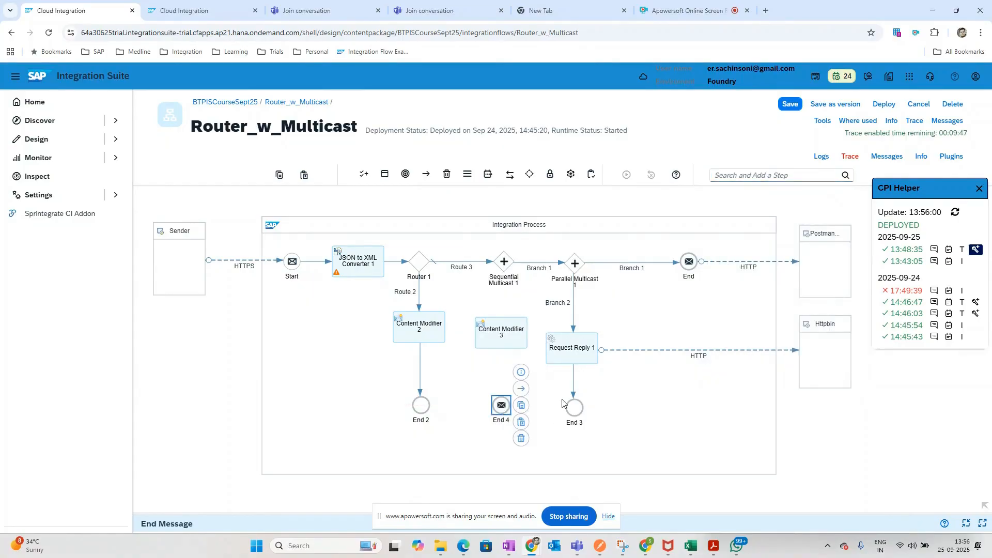
{"action": "left_click_drag", "start_coordinate": [501, 405], "coordinate": [503, 412]}
- Connect the Sequential Multicast to Content Modifier 3, and Content Modifier 3 to the End 4 message event
{"action": "left_click", "coordinate": [503, 262]}
{"action": "left_click_drag", "start_coordinate": [528, 255], "coordinate": [496, 343]}
{"action": "left_click", "coordinate": [496, 345]}
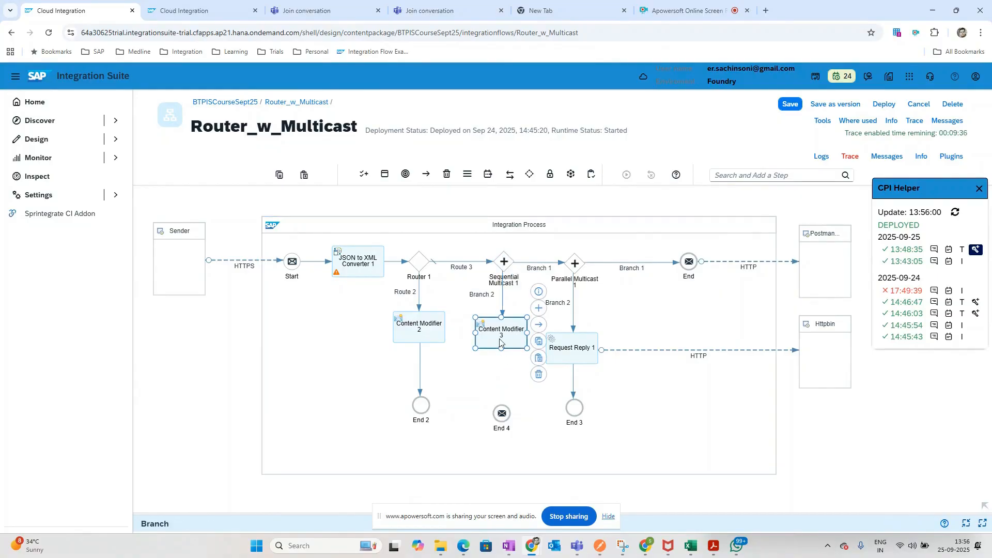
{"action": "left_click_drag", "start_coordinate": [538, 373], "coordinate": [501, 413]}
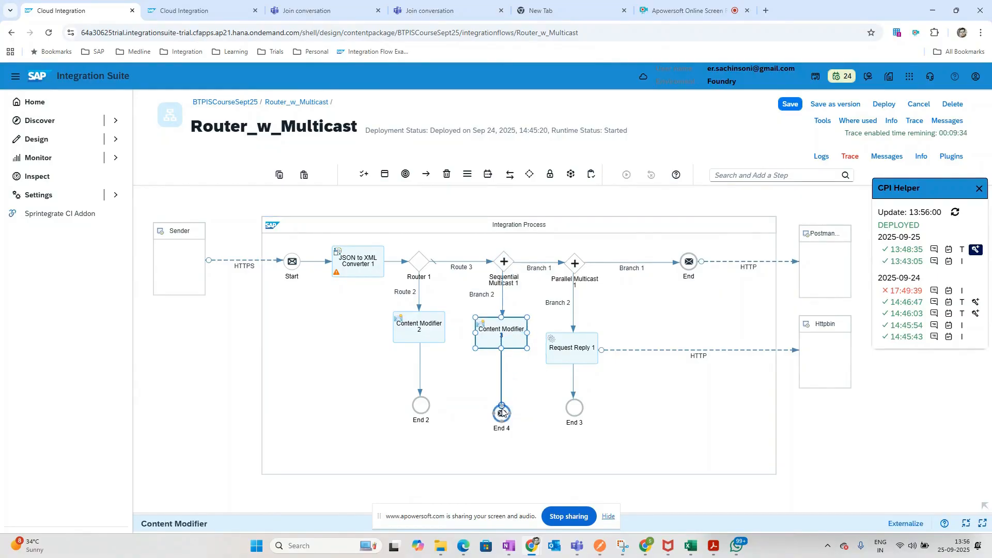
- Set the message body of Content Modifier 3 to the constant text "End of Flow"
{"action": "left_click", "coordinate": [508, 333]}
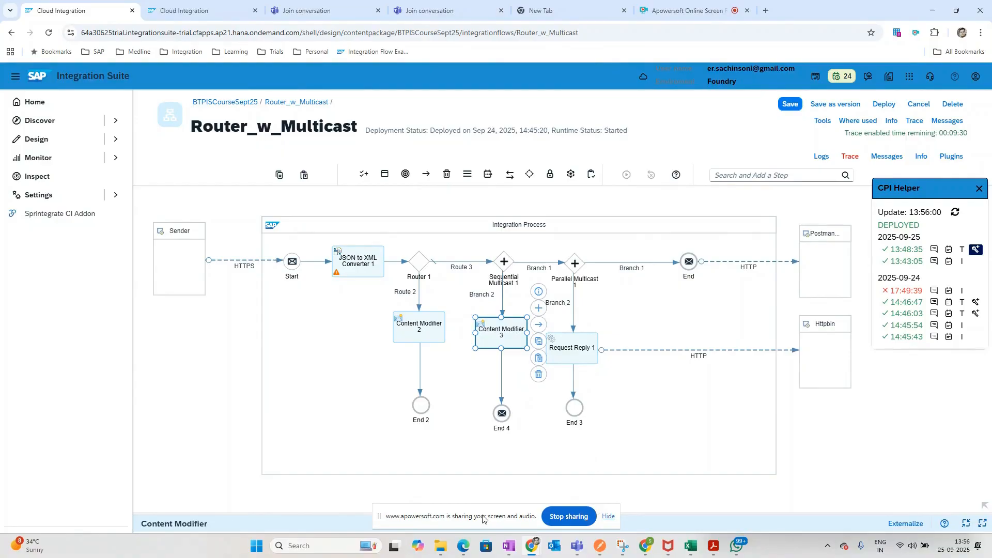
{"action": "left_click", "coordinate": [315, 521]}
{"action": "left_click", "coordinate": [382, 395]}
{"action": "left_click", "coordinate": [313, 445]}
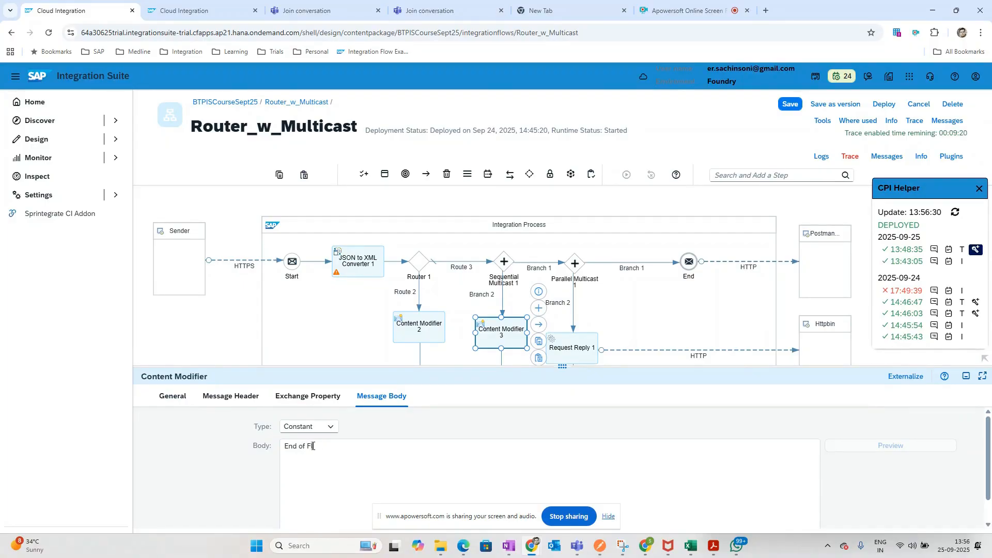
{"action": "left_click_drag", "start_coordinate": [381, 366], "coordinate": [380, 460]}
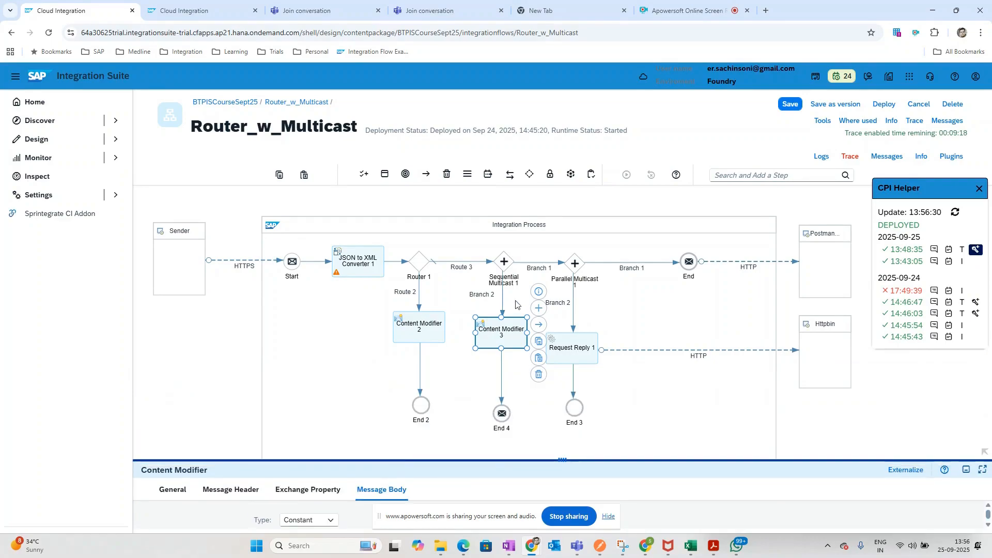
{"action": "left_click", "coordinate": [515, 379]}
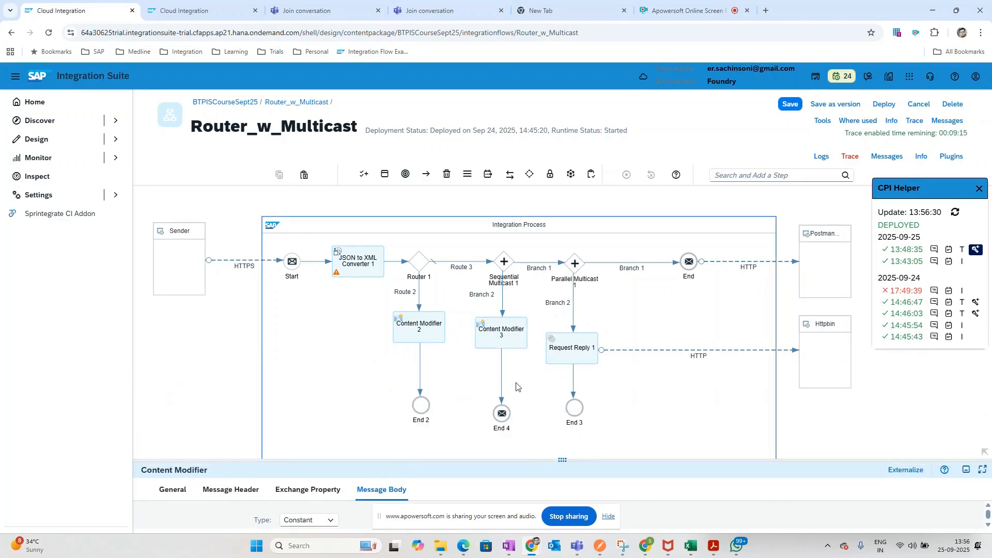
- Review the branch routing sequence of Sequential Multicast 1 and the message body of Content Modifier 3
{"action": "left_click", "coordinate": [538, 265]}
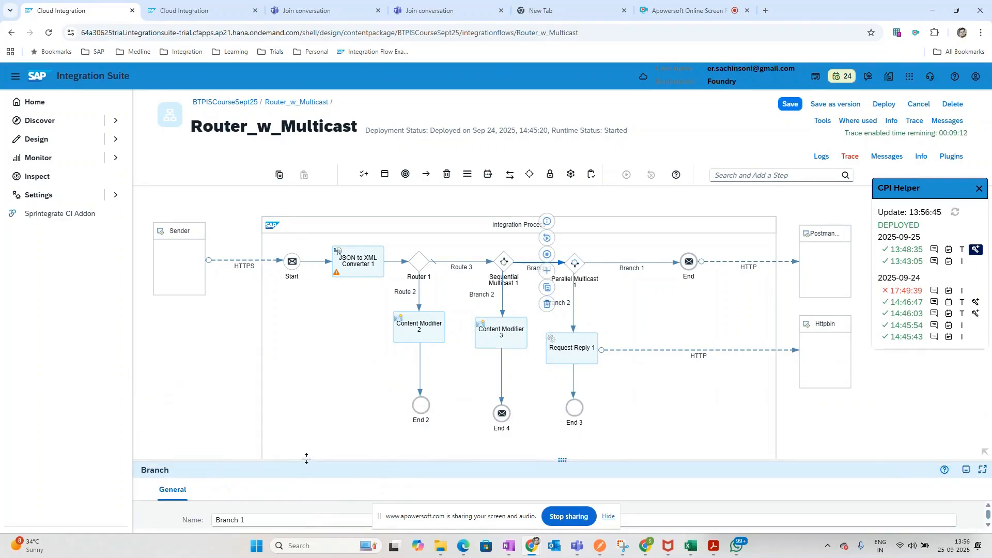
{"action": "left_click_drag", "start_coordinate": [306, 459], "coordinate": [306, 389]}
{"action": "left_click", "coordinate": [502, 264]}
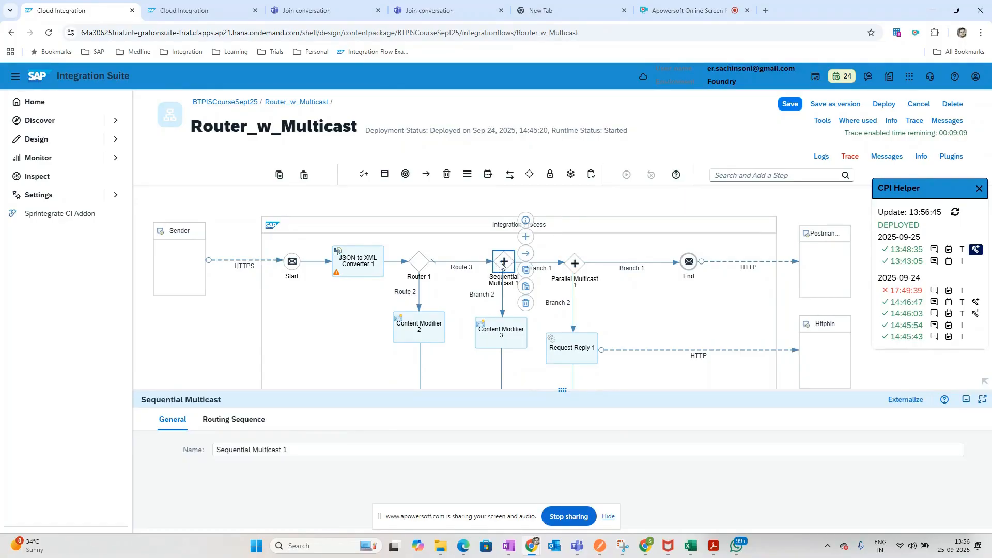
{"action": "left_click", "coordinate": [228, 422]}
{"action": "left_click_drag", "start_coordinate": [263, 390], "coordinate": [263, 290]}
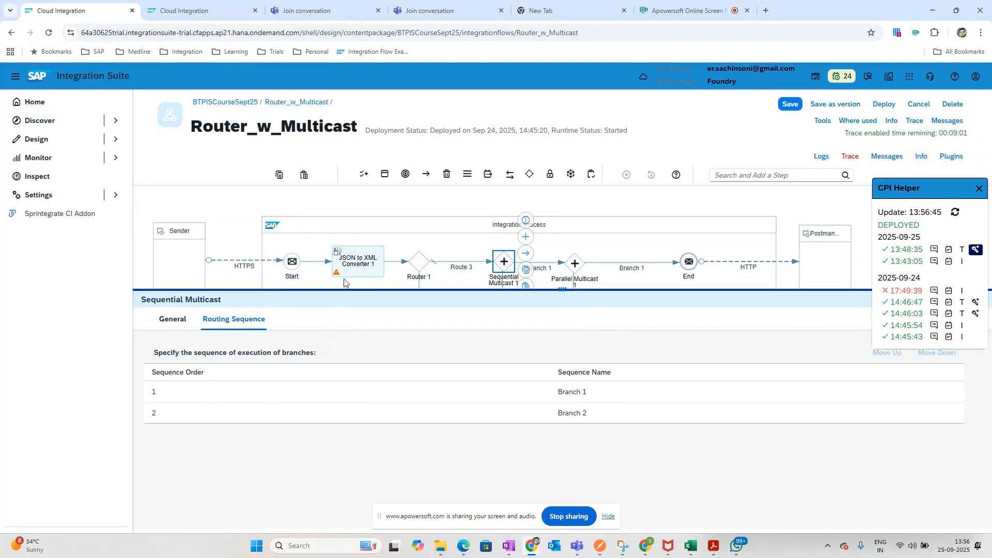
{"action": "left_click_drag", "start_coordinate": [344, 288], "coordinate": [290, 342]}
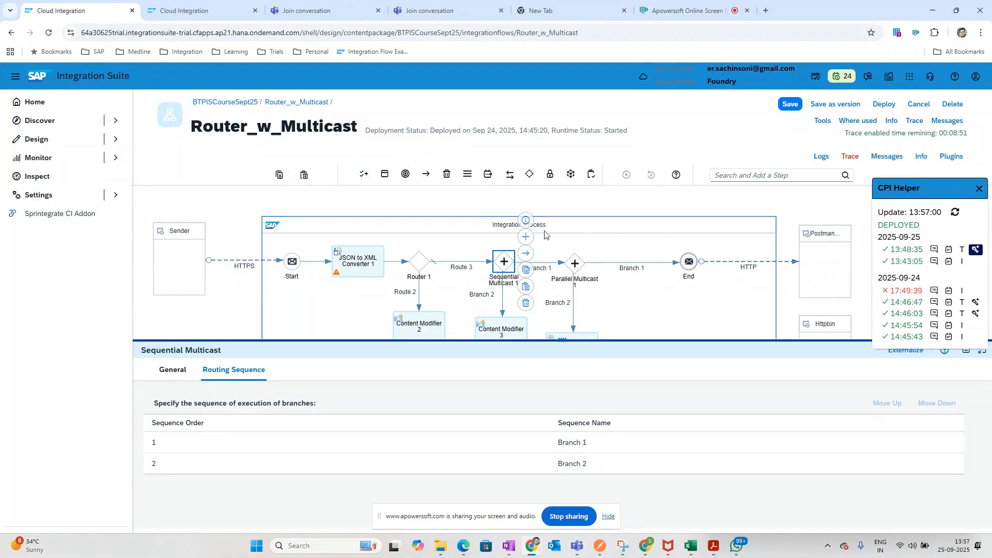
{"action": "left_click", "coordinate": [511, 334]}
{"action": "left_click", "coordinate": [357, 371]}
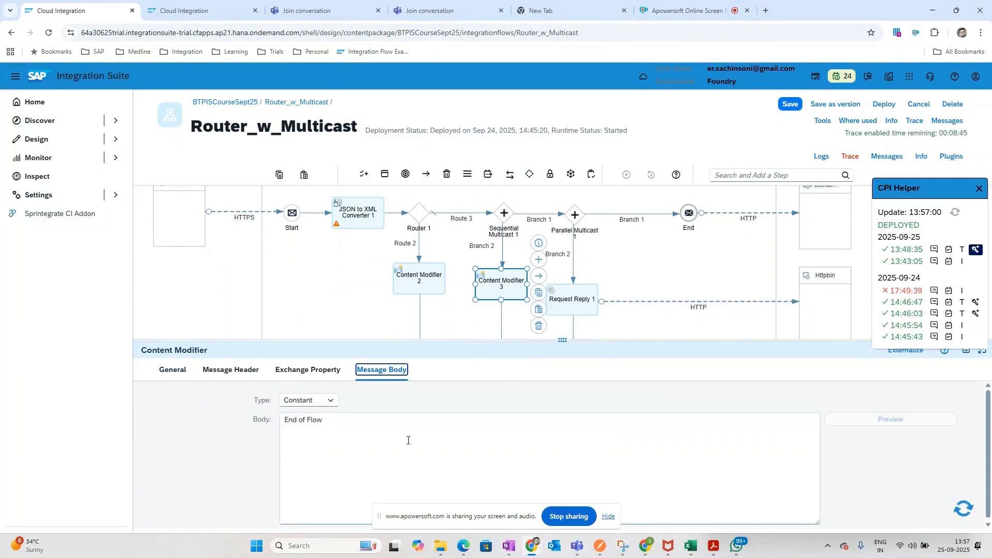
- Deploy the Router_w_Multicast flow and check its deployment status
{"action": "left_click", "coordinate": [884, 104]}
{"action": "left_click", "coordinate": [558, 339]}
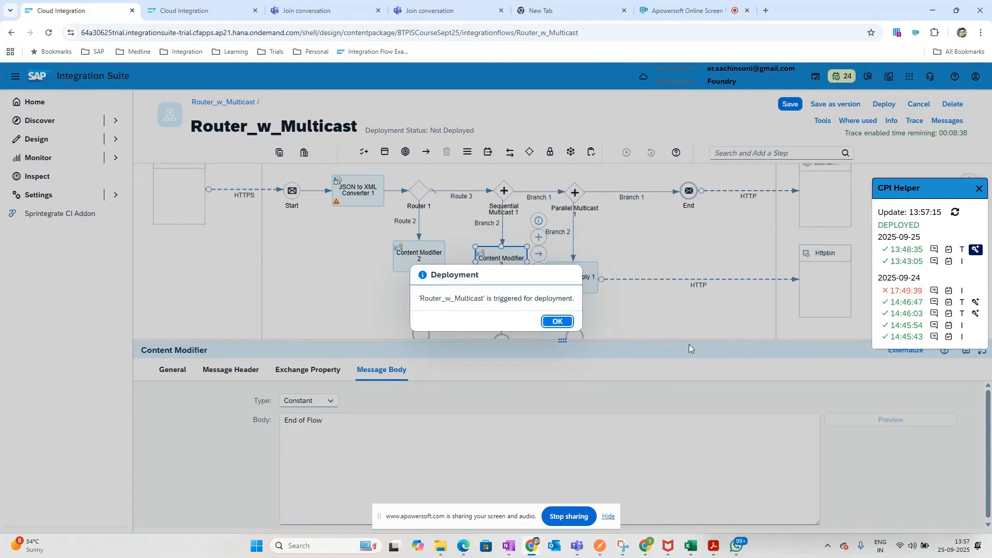
{"action": "left_click", "coordinate": [558, 329]}
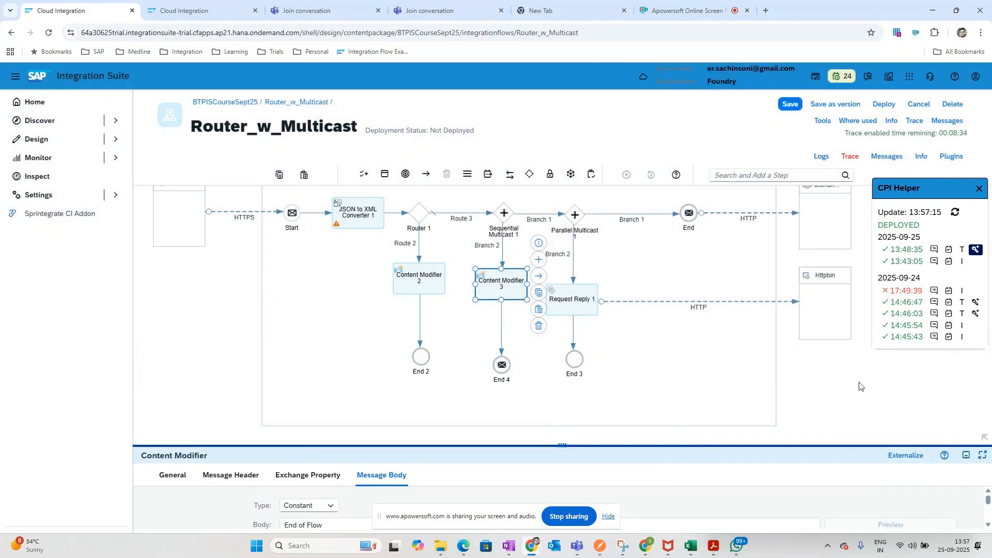
{"action": "left_click", "coordinate": [616, 475]}
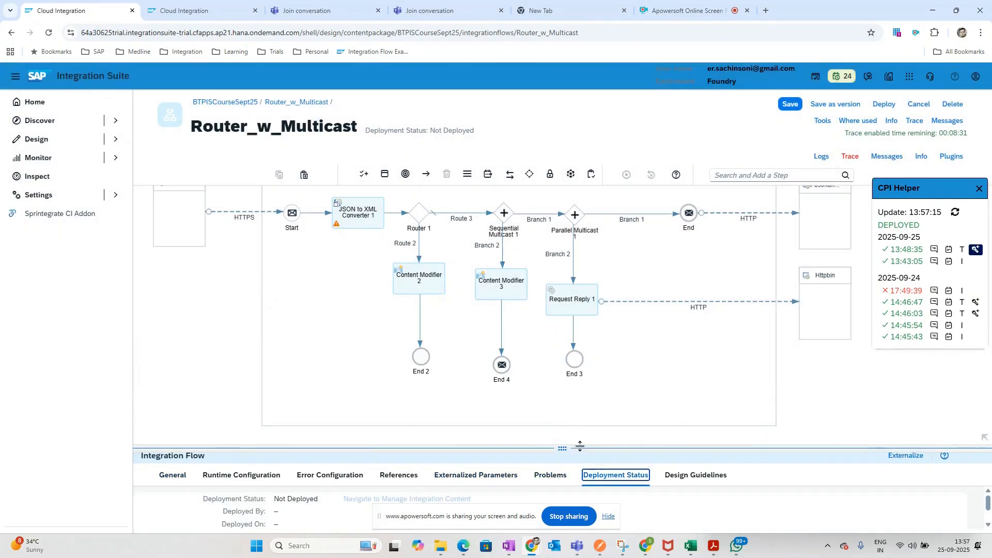
{"action": "left_click", "coordinate": [581, 454]}
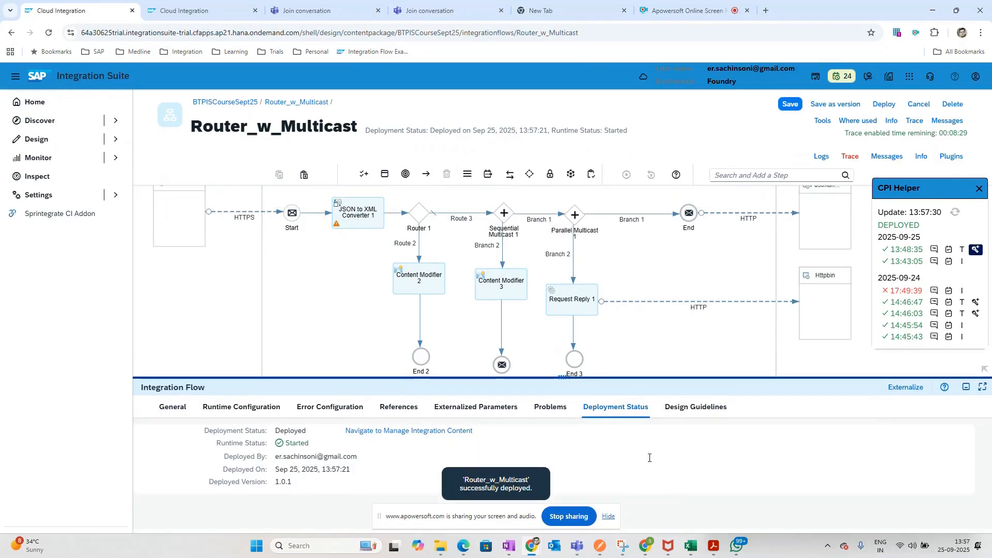
- Send the Router w Multicast request from Postman and read its response body before returning to Integration Suite
{"action": "left_click", "coordinate": [599, 546]}
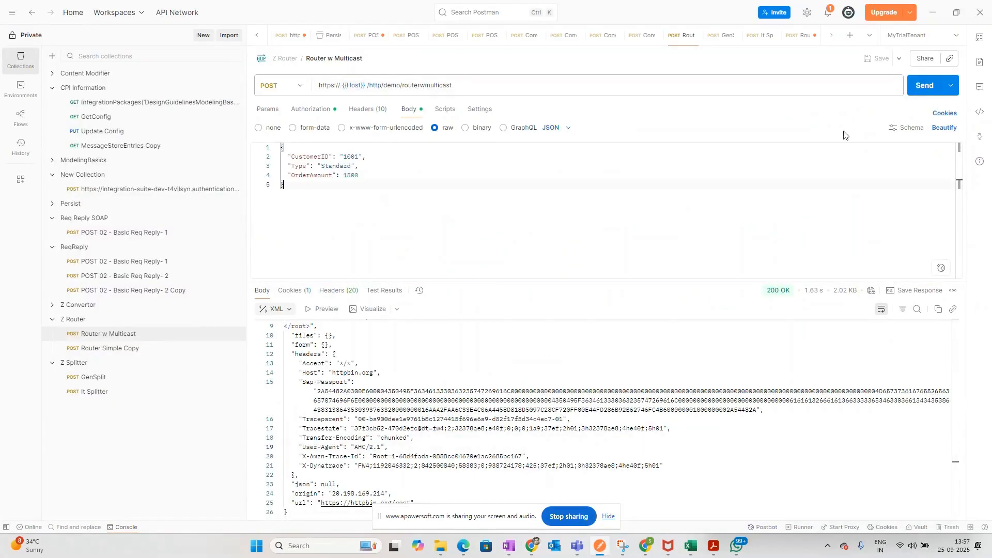
{"action": "left_click", "coordinate": [917, 87]}
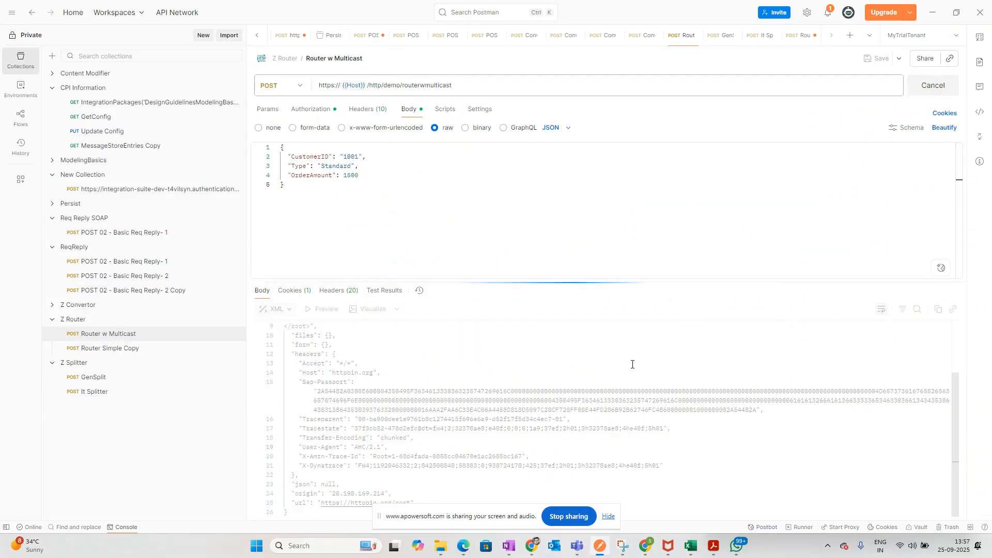
{"action": "left_click_drag", "start_coordinate": [433, 345], "coordinate": [222, 342]}
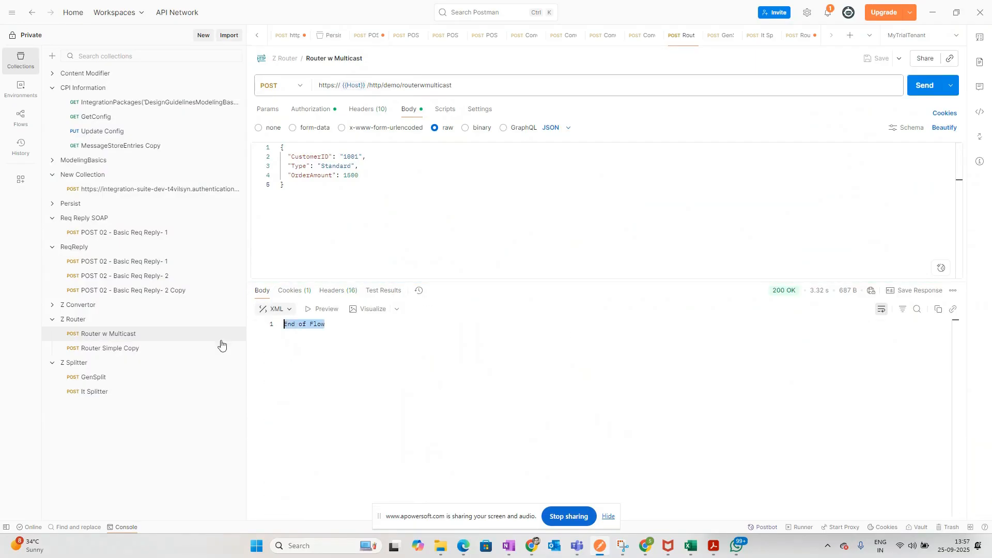
{"action": "key", "text": "alt+Tab"}
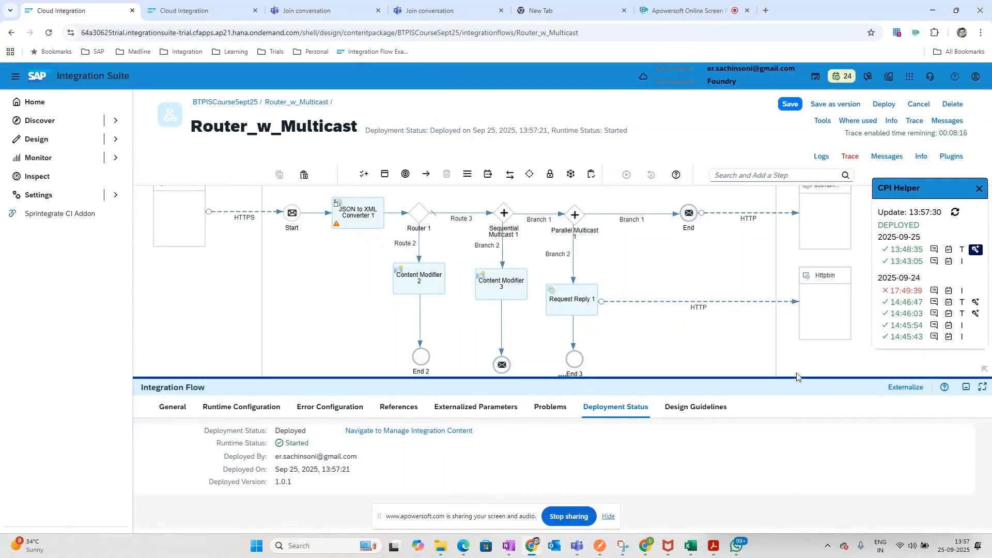
- Show the latest message's trace on the flow diagram and inspect the traced content before Sequential Multicast 1
{"action": "left_click", "coordinate": [978, 251]}
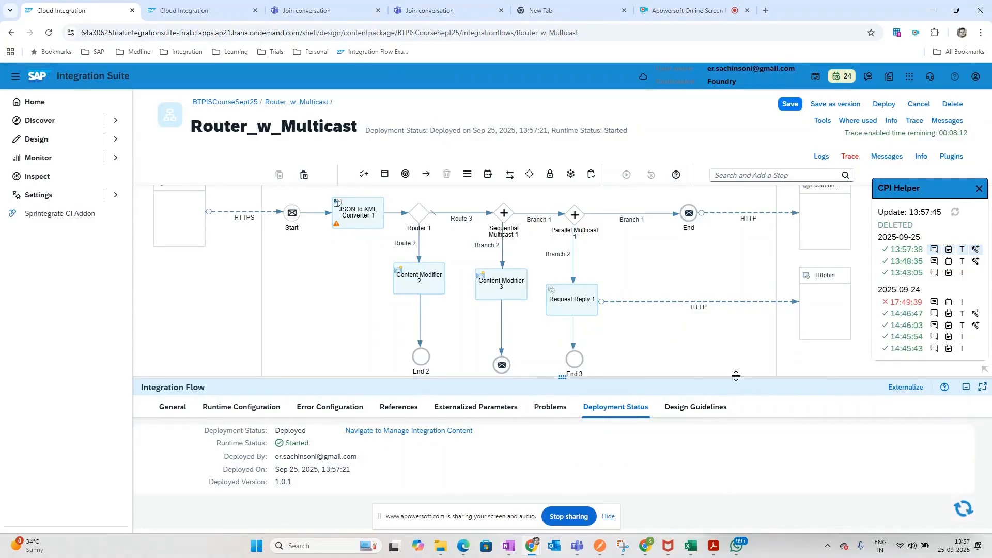
{"action": "left_click_drag", "start_coordinate": [691, 375], "coordinate": [841, 427]}
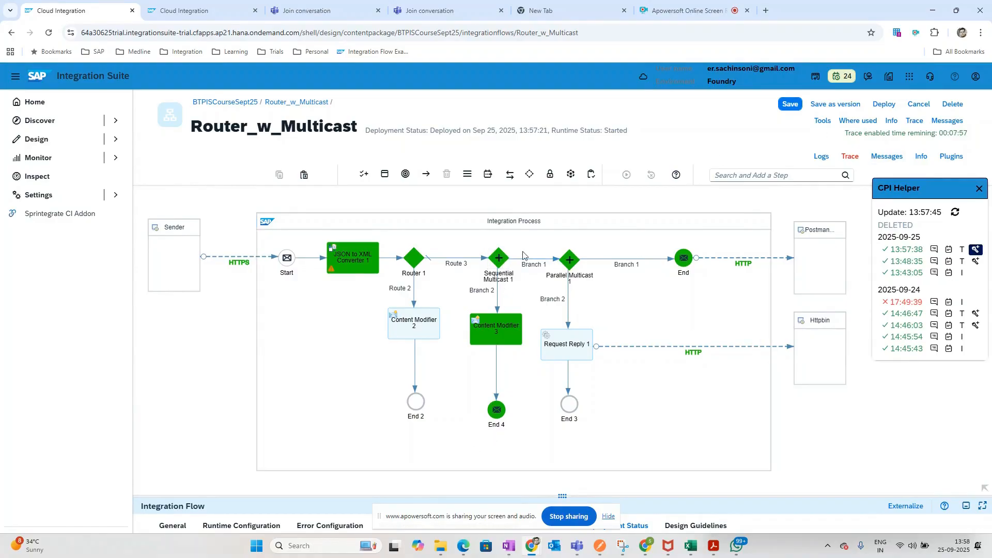
{"action": "left_click", "coordinate": [499, 260]}
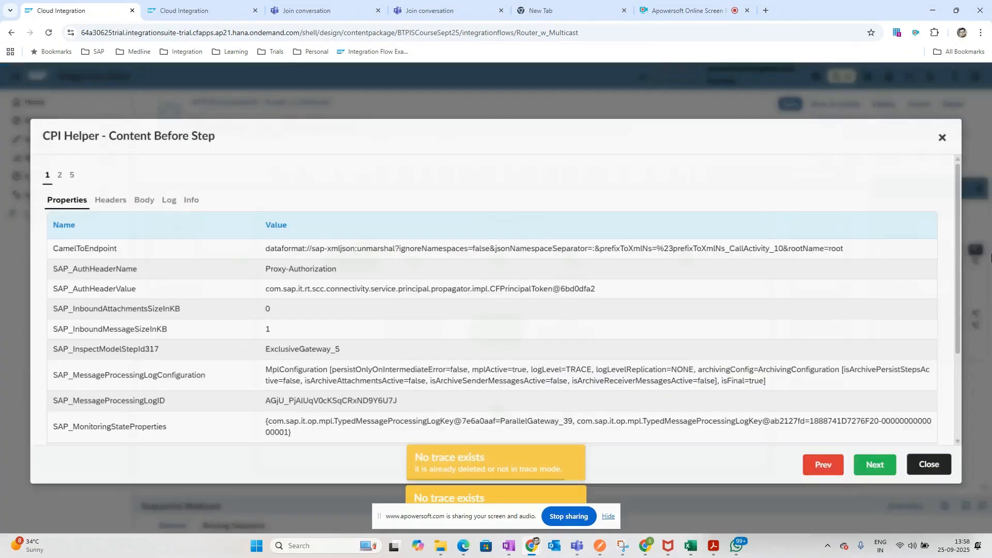
{"action": "left_click", "coordinate": [942, 137]}
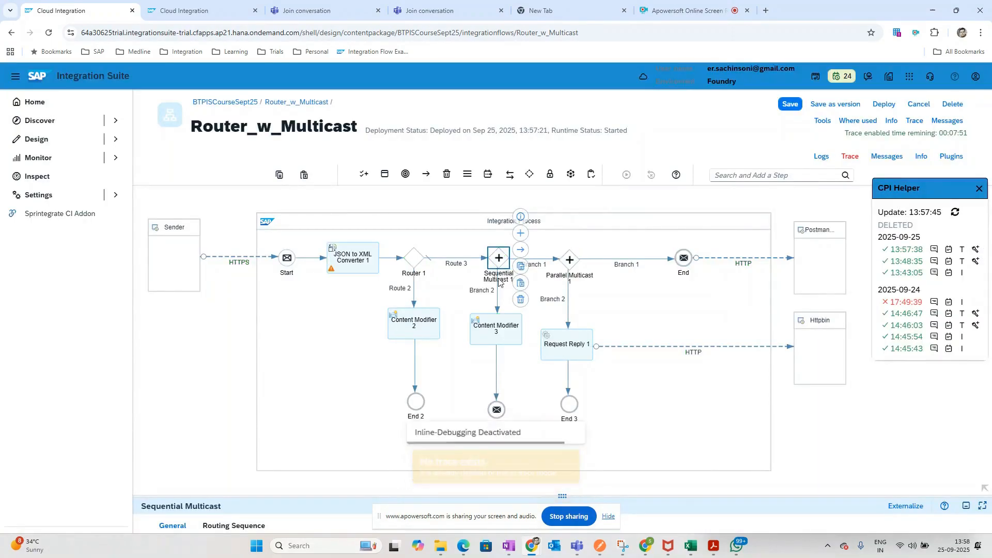
- Move Branch 1 below Branch 2 in the routing sequence of Sequential Multicast 1
{"action": "left_click_drag", "start_coordinate": [347, 492], "coordinate": [344, 324]}
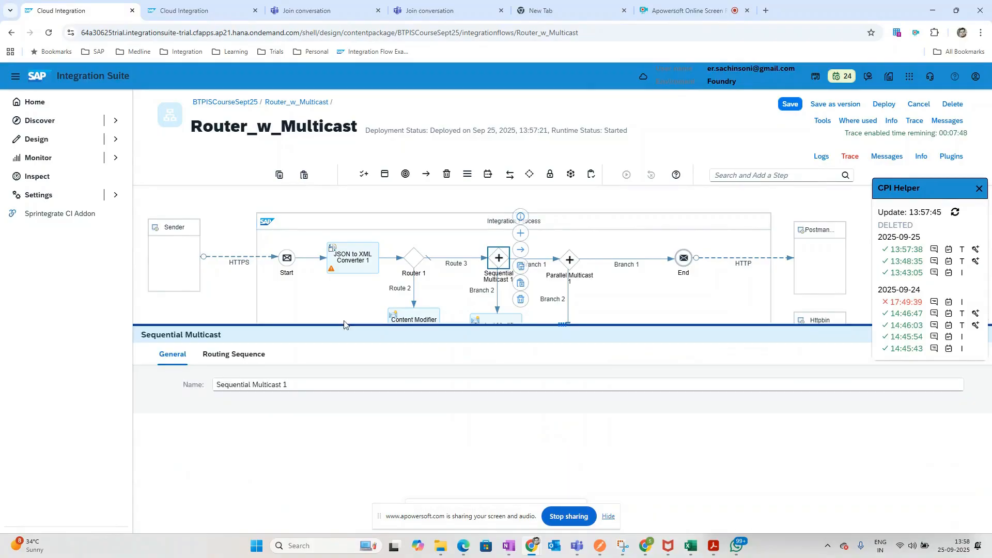
{"action": "left_click", "coordinate": [234, 354]}
{"action": "left_click", "coordinate": [559, 429]}
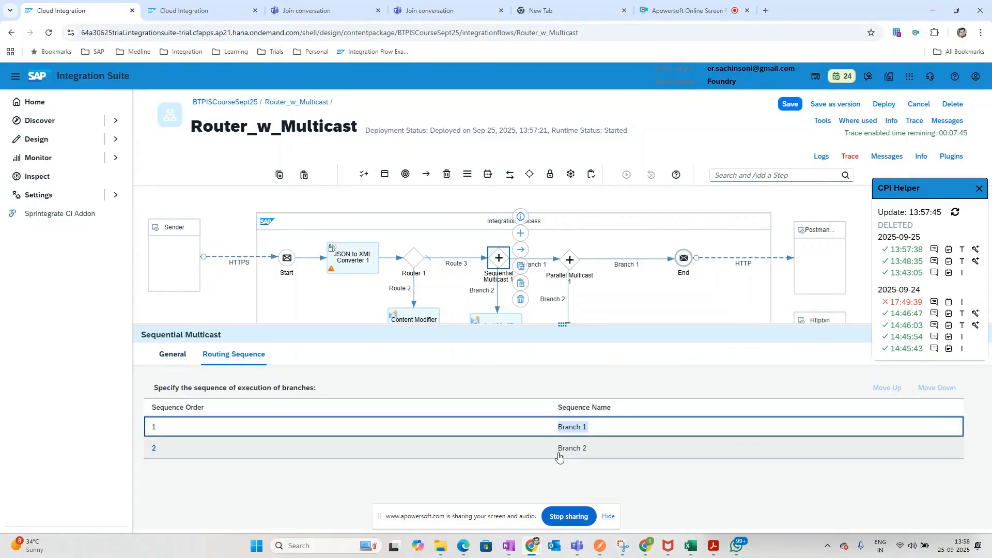
{"action": "left_click", "coordinate": [189, 433]}
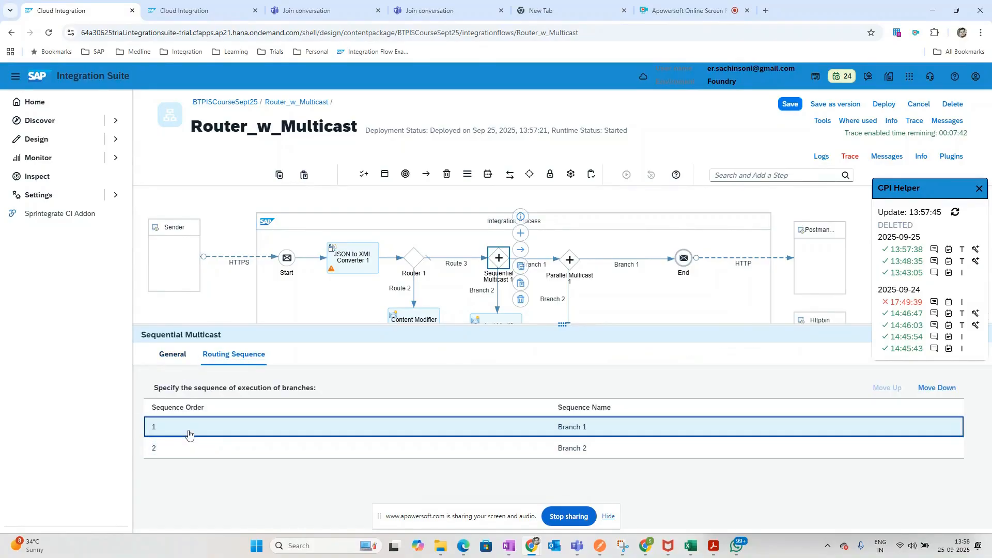
{"action": "left_click", "coordinate": [936, 388]}
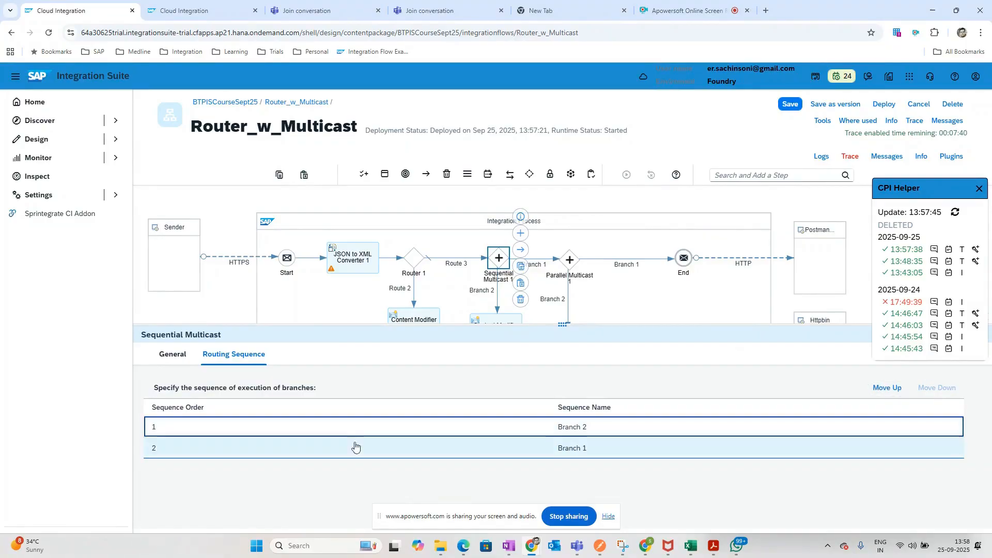
- Save and deploy the Router_w_Multicast flow with the Cloud Integration runtime profile
{"action": "left_click", "coordinate": [880, 107]}
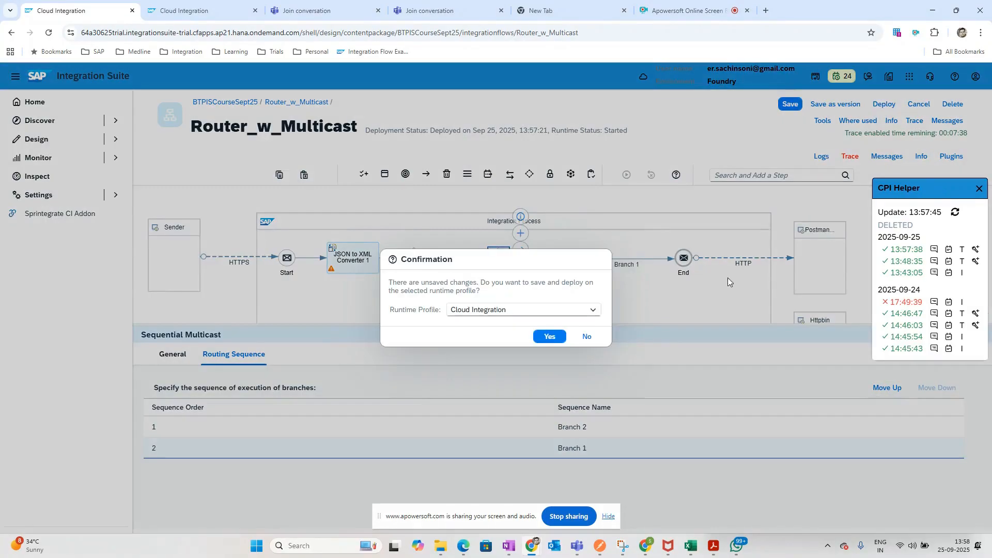
{"action": "left_click", "coordinate": [553, 336]}
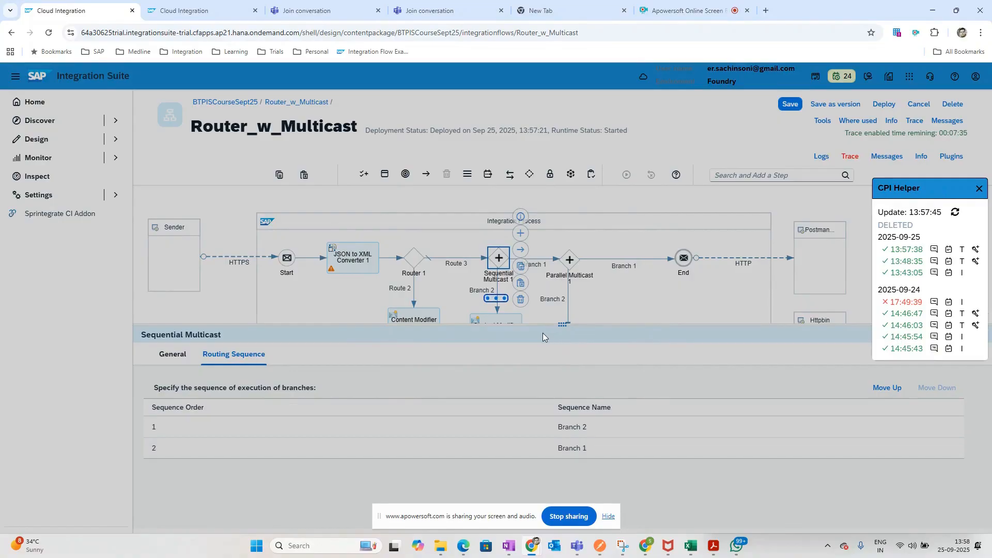
{"action": "key", "text": "Return"}
- Check the flow's deployment status, send the Router w Multicast request again from Postman, and read its response body
{"action": "mouse_move", "coordinate": [596, 555]}
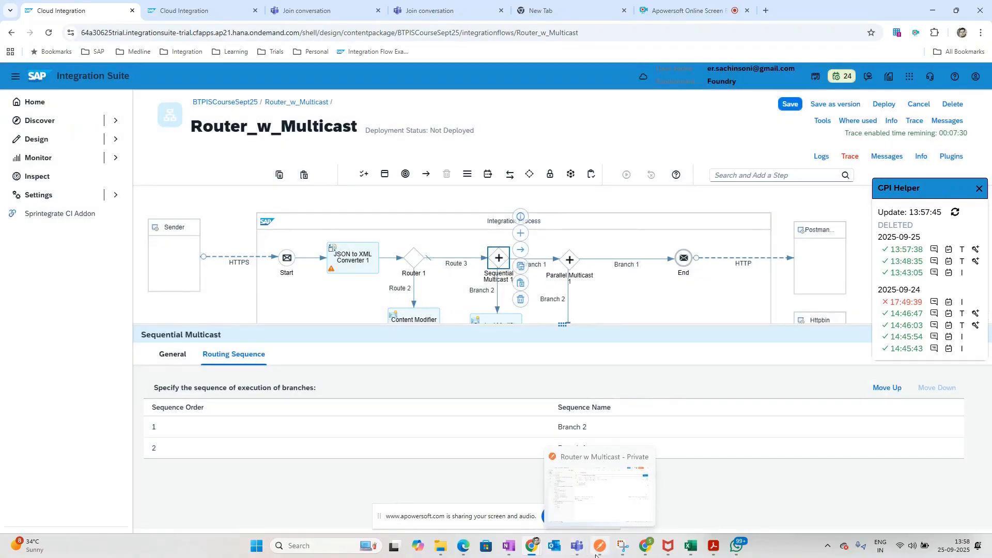
{"action": "left_click", "coordinate": [542, 203]}
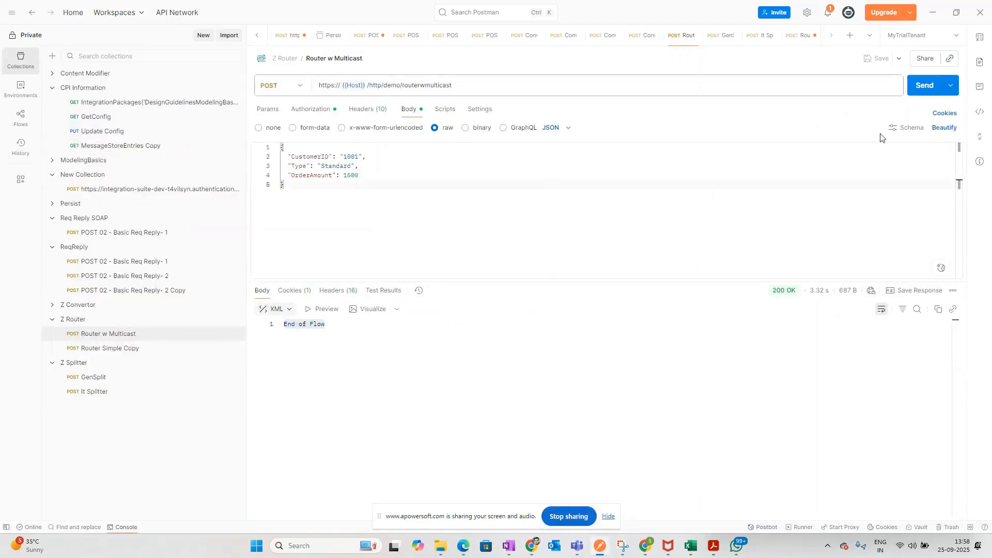
{"action": "key", "text": "alt+Tab"}
{"action": "left_click_drag", "start_coordinate": [546, 326], "coordinate": [546, 481]}
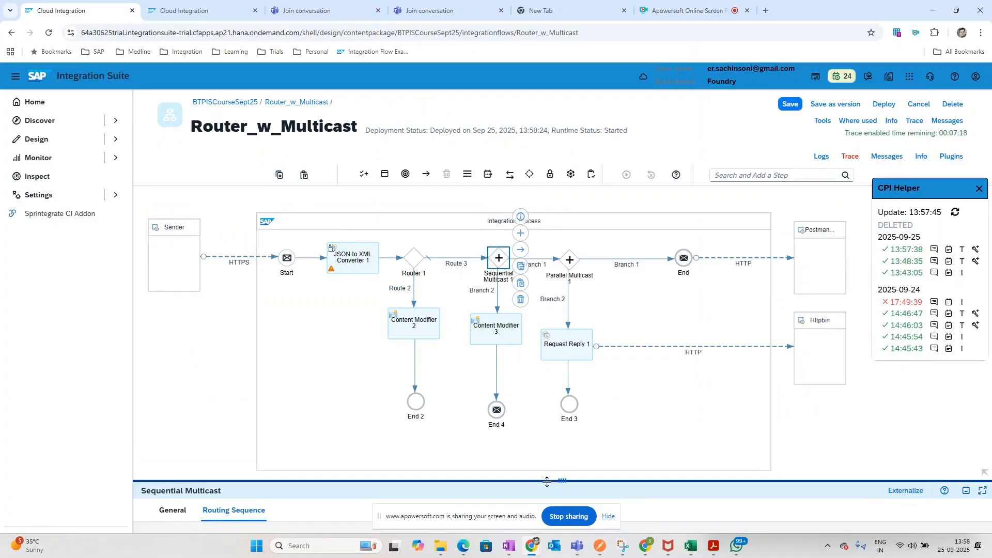
{"action": "key", "text": "alt+Tab"}
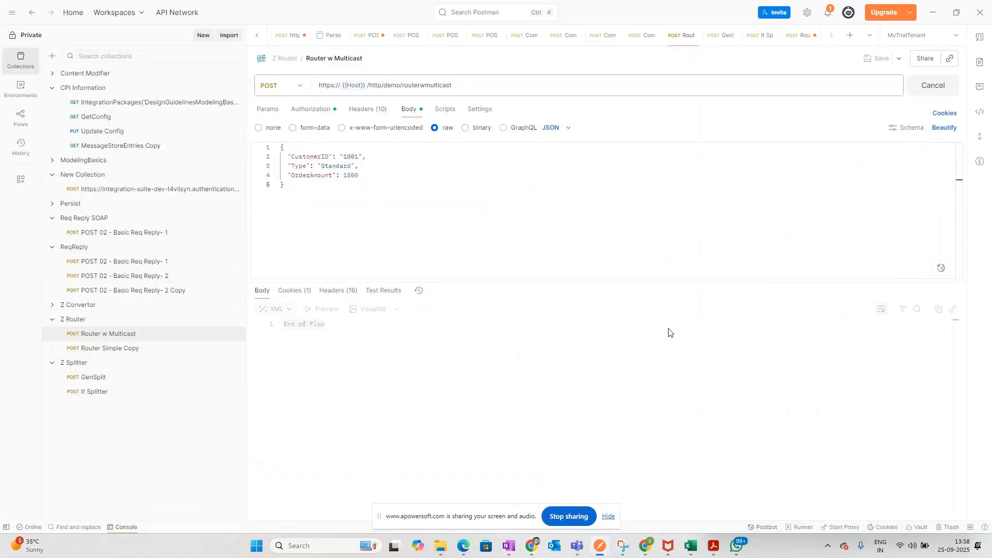
{"action": "left_click", "coordinate": [598, 374]}
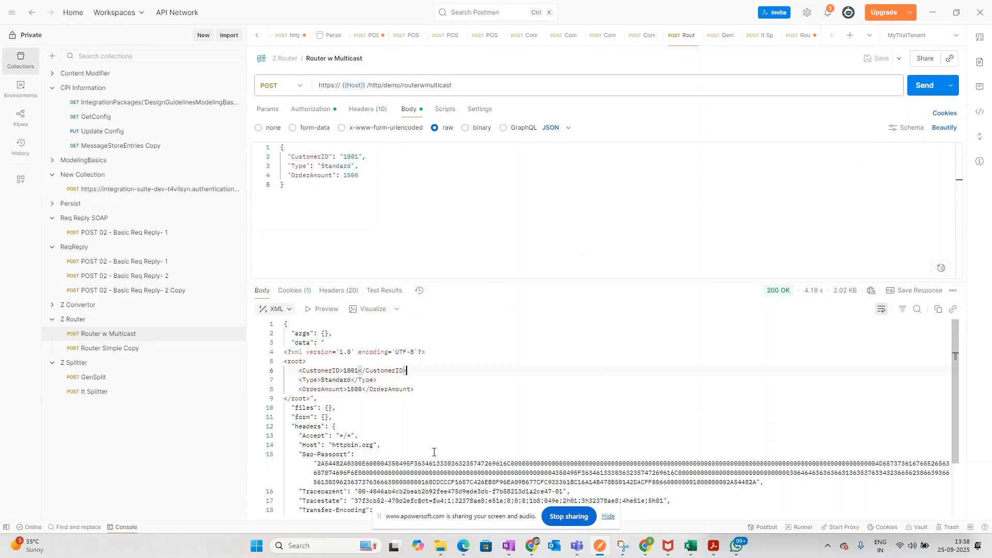
- Return to Integration Suite, show the newest message's trace on the flow, and compare it with the Postman response
{"action": "key", "text": "alt+Tab"}
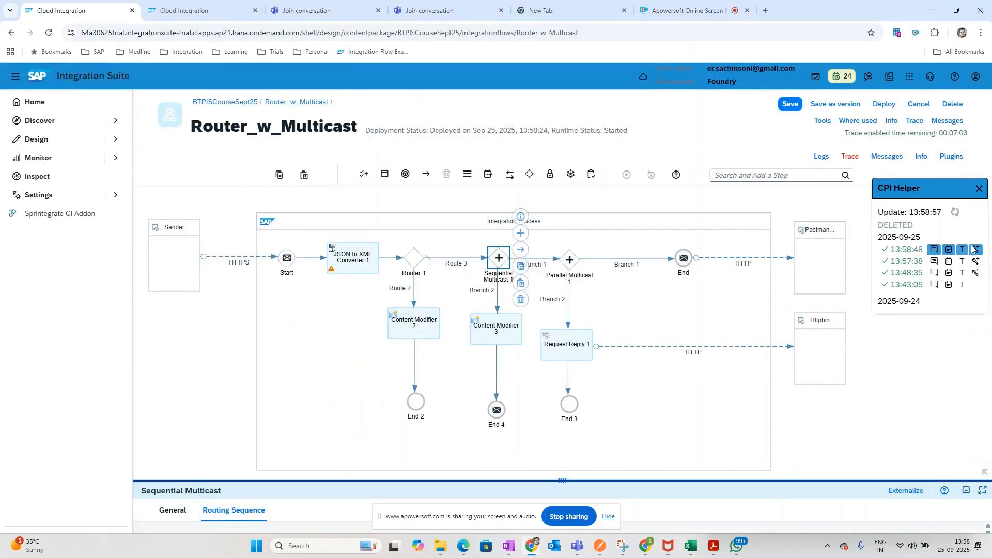
{"action": "left_click", "coordinate": [975, 250]}
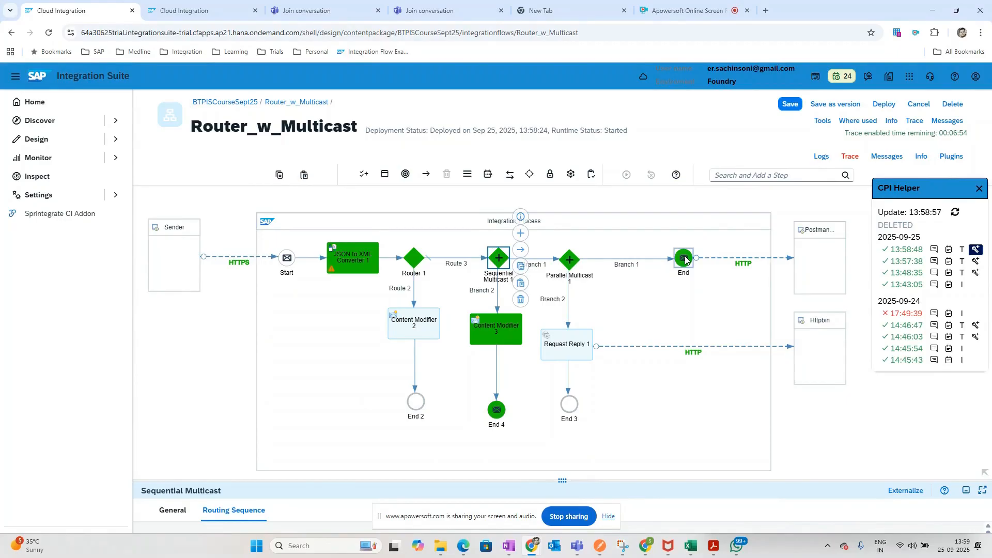
{"action": "key", "text": "alt+Tab"}
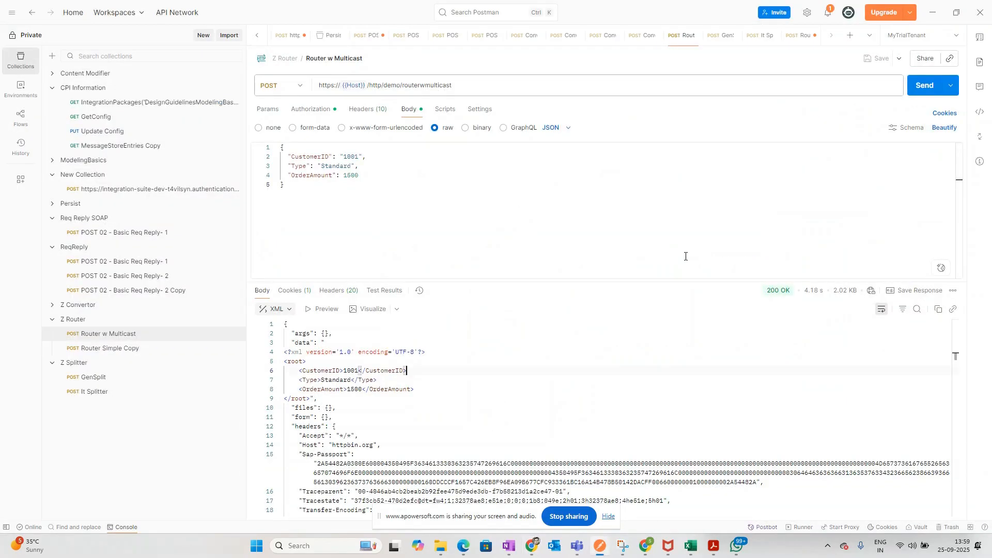
{"action": "key", "text": "alt+Tab"}
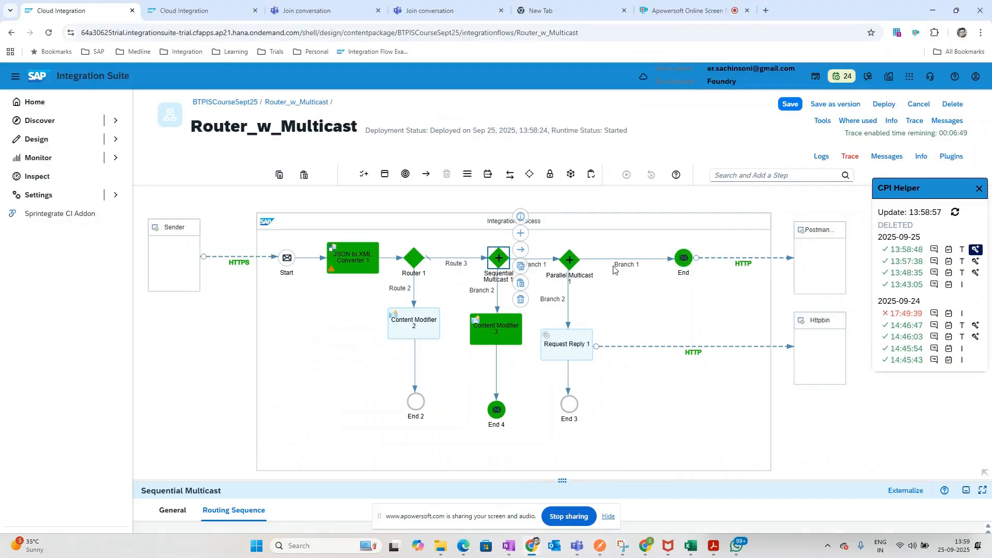
- Inspect the traced message body before Parallel Multicast 1 in beautified form
{"action": "left_click", "coordinate": [572, 260]}
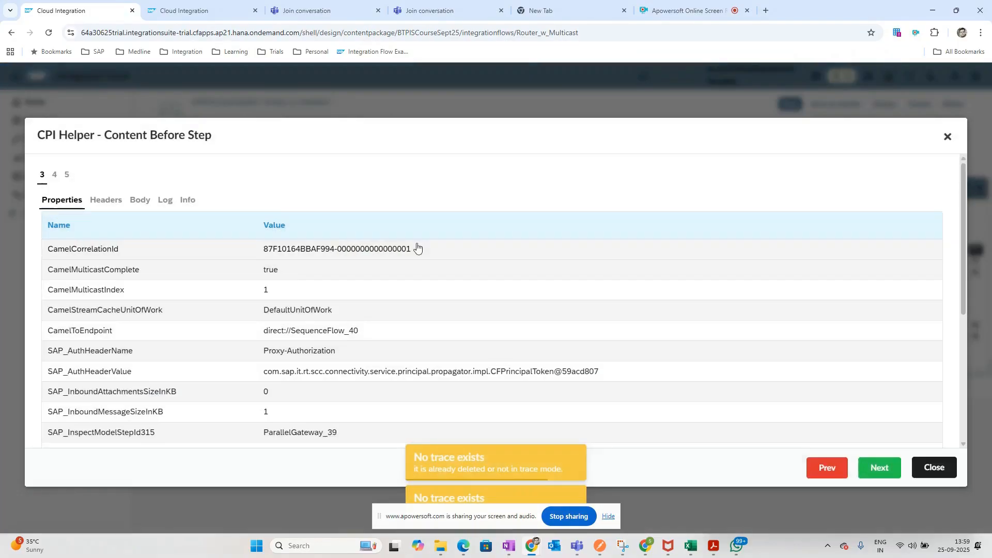
{"action": "left_click", "coordinate": [138, 199]}
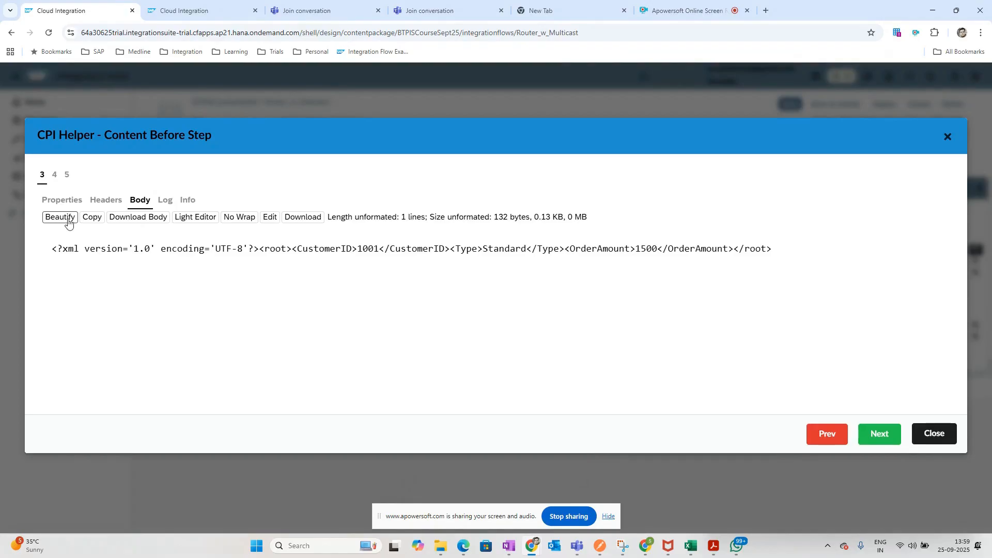
{"action": "left_click", "coordinate": [68, 218]}
{"action": "left_click", "coordinate": [933, 466]}
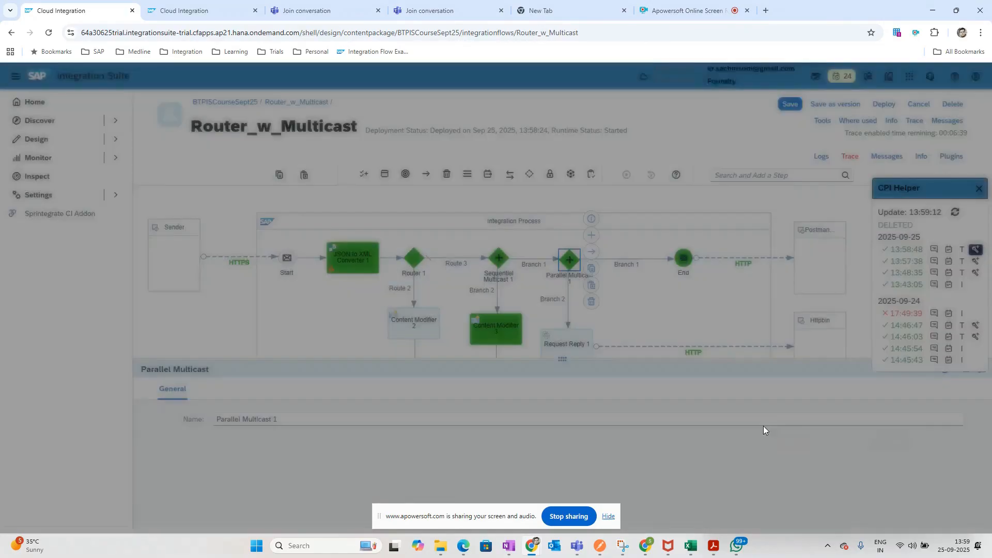
{"action": "left_click_drag", "start_coordinate": [561, 360], "coordinate": [563, 393]}
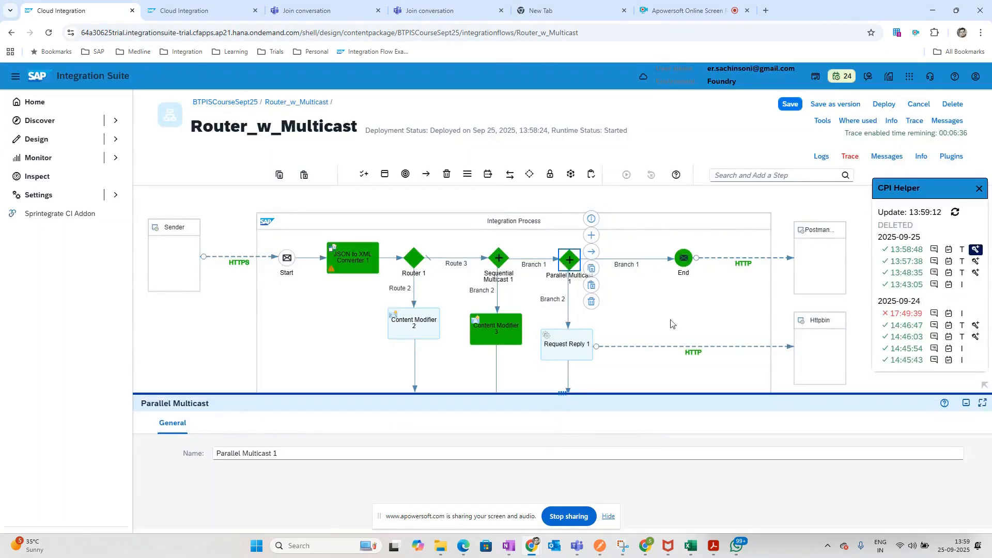
- Inspect the traced message body before the End event, then deselect the event
{"action": "left_click", "coordinate": [684, 262]}
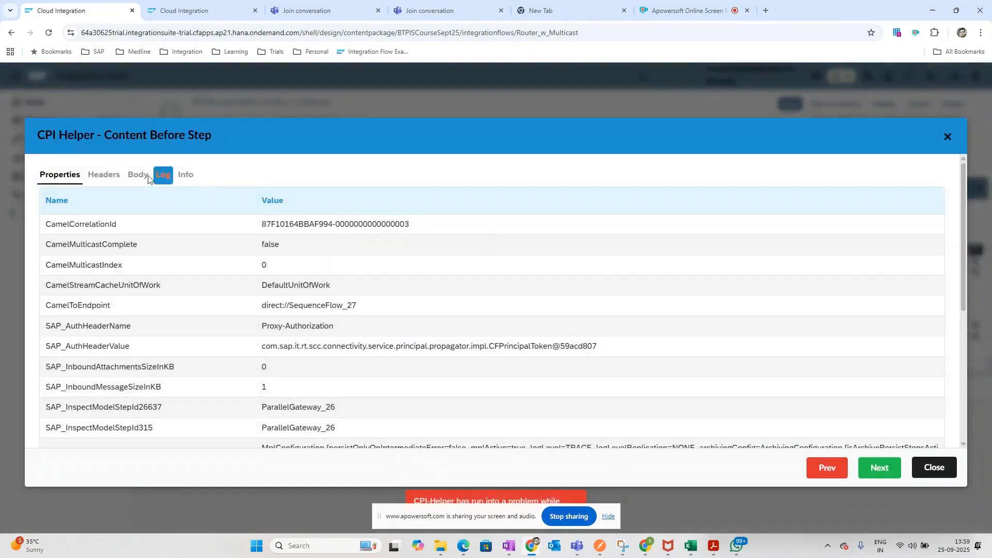
{"action": "left_click", "coordinate": [147, 176]}
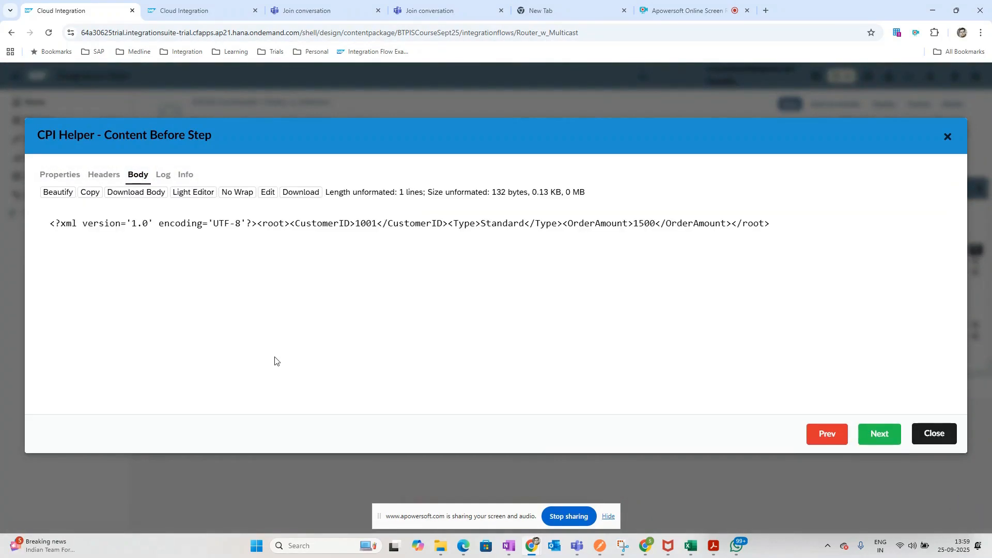
{"action": "left_click", "coordinate": [933, 434]}
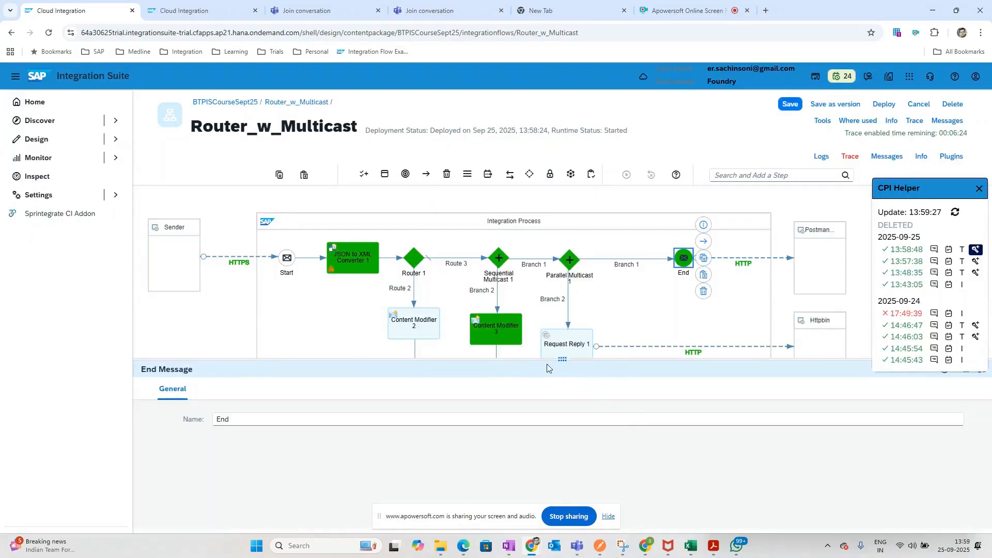
{"action": "left_click_drag", "start_coordinate": [546, 366], "coordinate": [553, 443]}
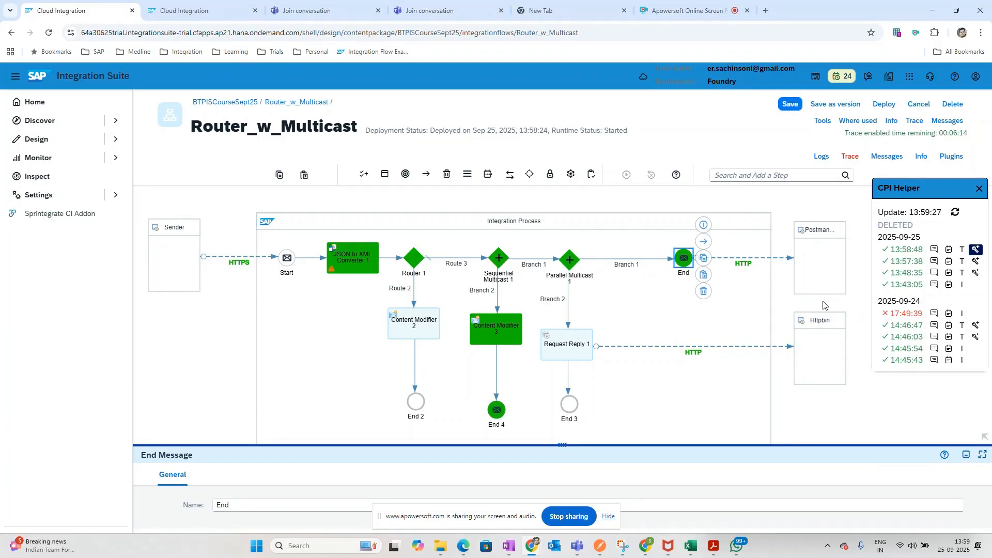
{"action": "left_click", "coordinate": [844, 440]}
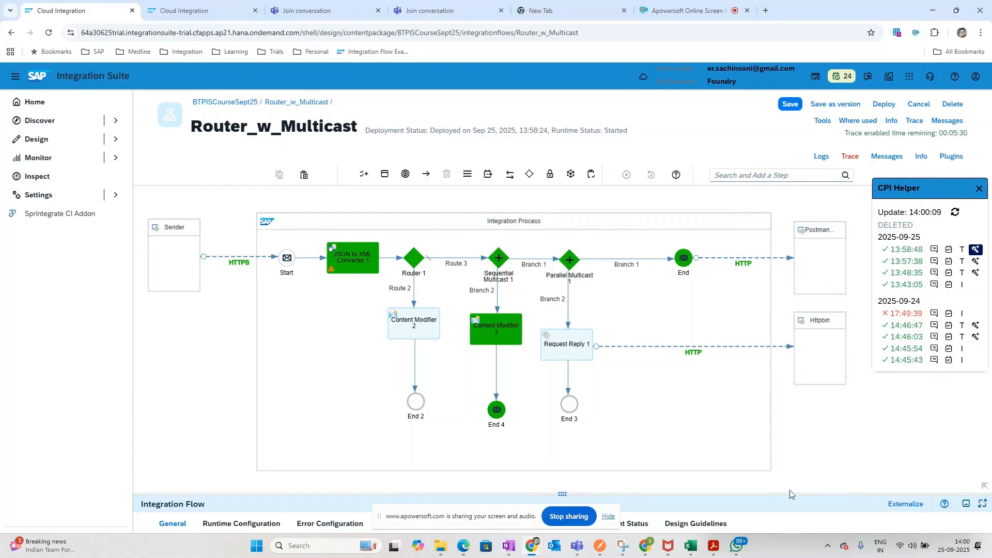
{"action": "mouse_move", "coordinate": [653, 548]}
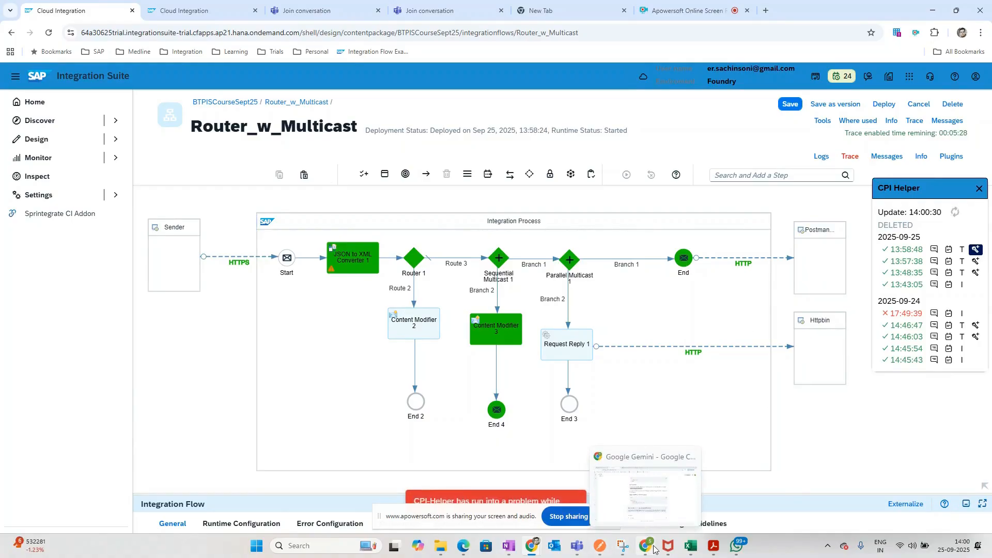
{"action": "mouse_move", "coordinate": [531, 547]}
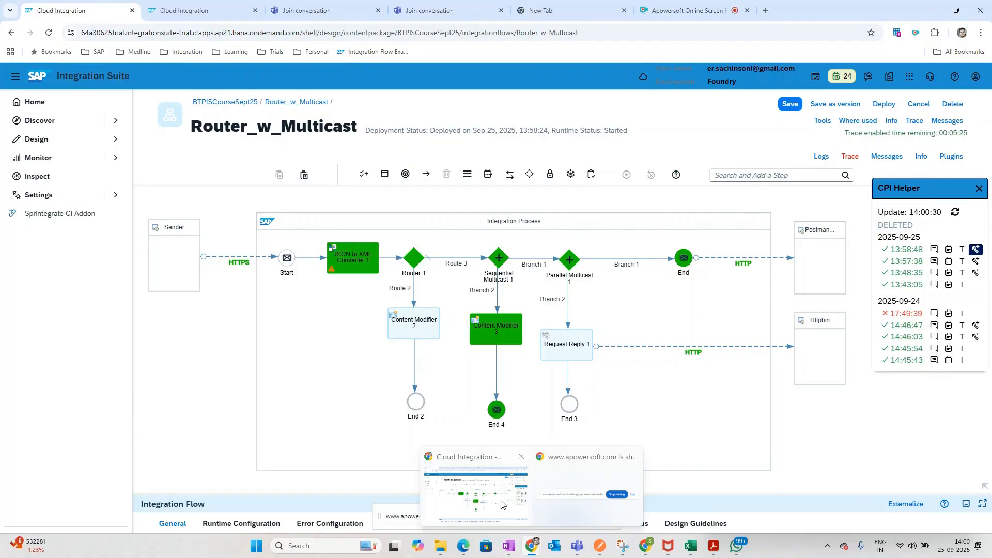
{"action": "left_click", "coordinate": [670, 12]}
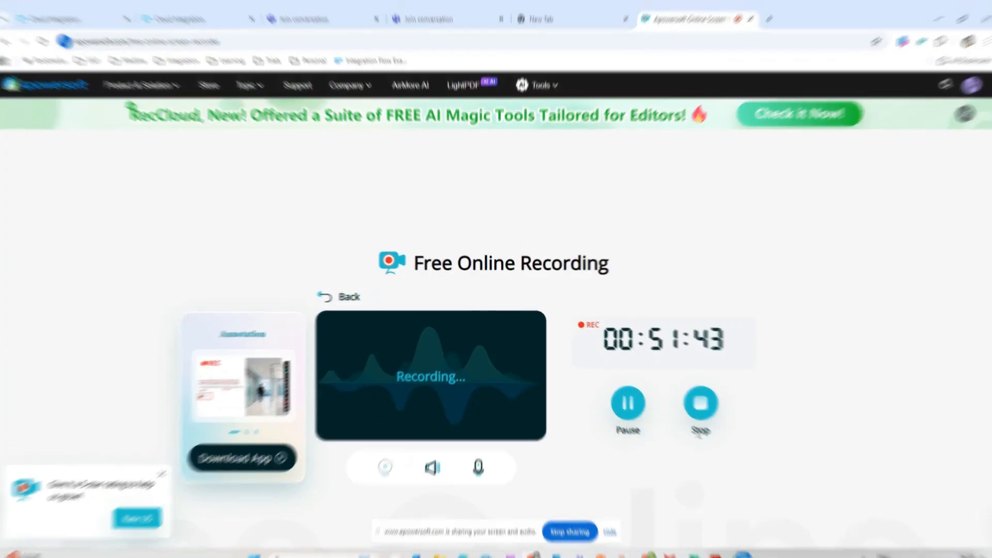